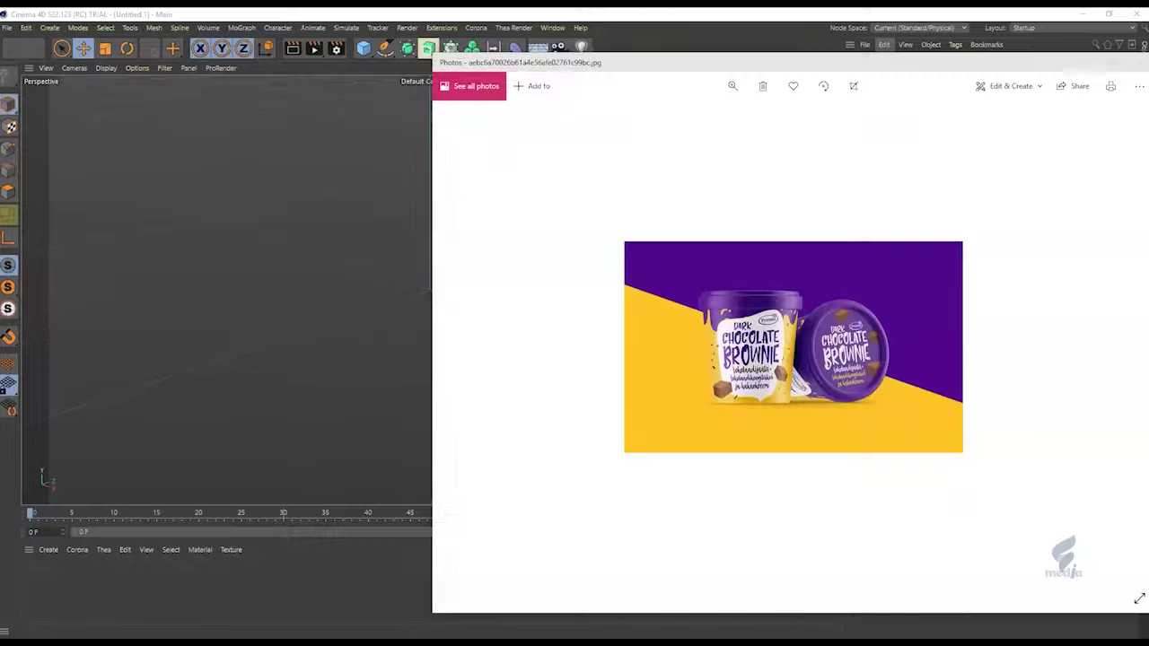
Step: Add a cylinder primitive to the scene and display it with Gouraud shading and lines
{"action": "key", "text": "alt+F4"}
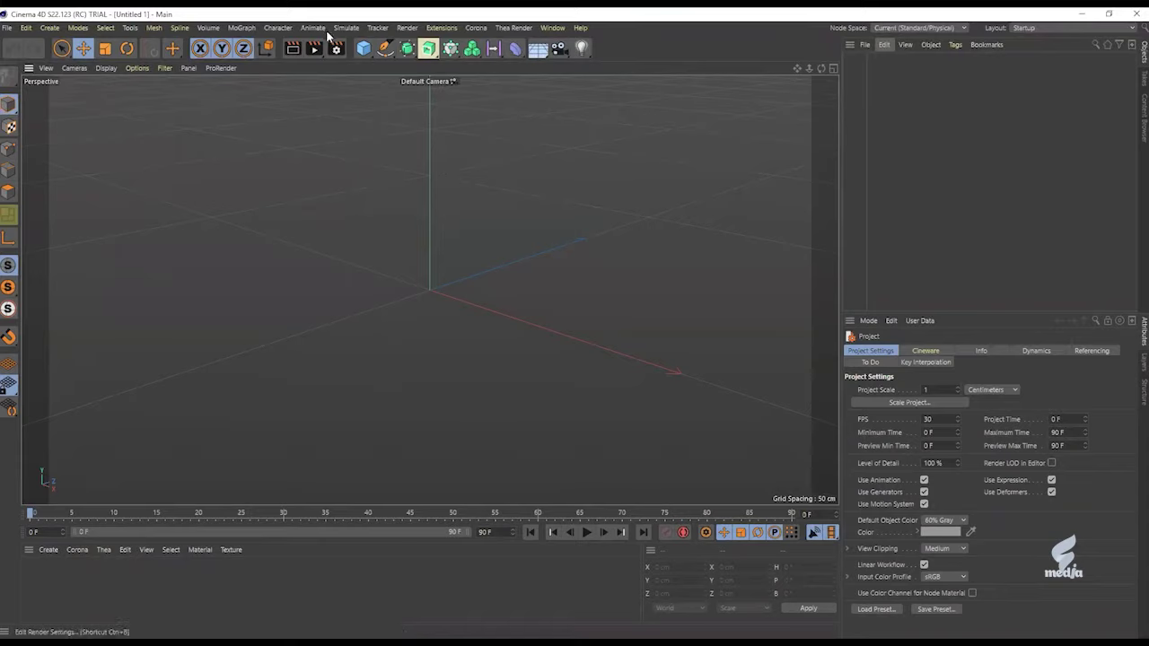
{"action": "left_click", "coordinate": [364, 47]}
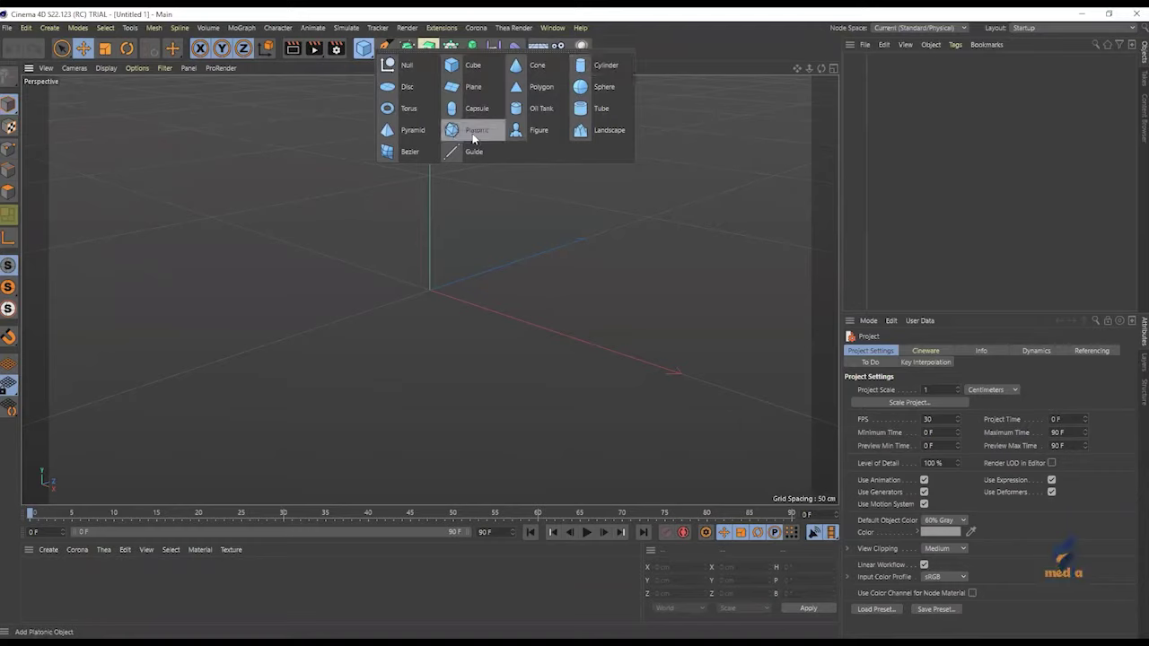
{"action": "left_click", "coordinate": [608, 71]}
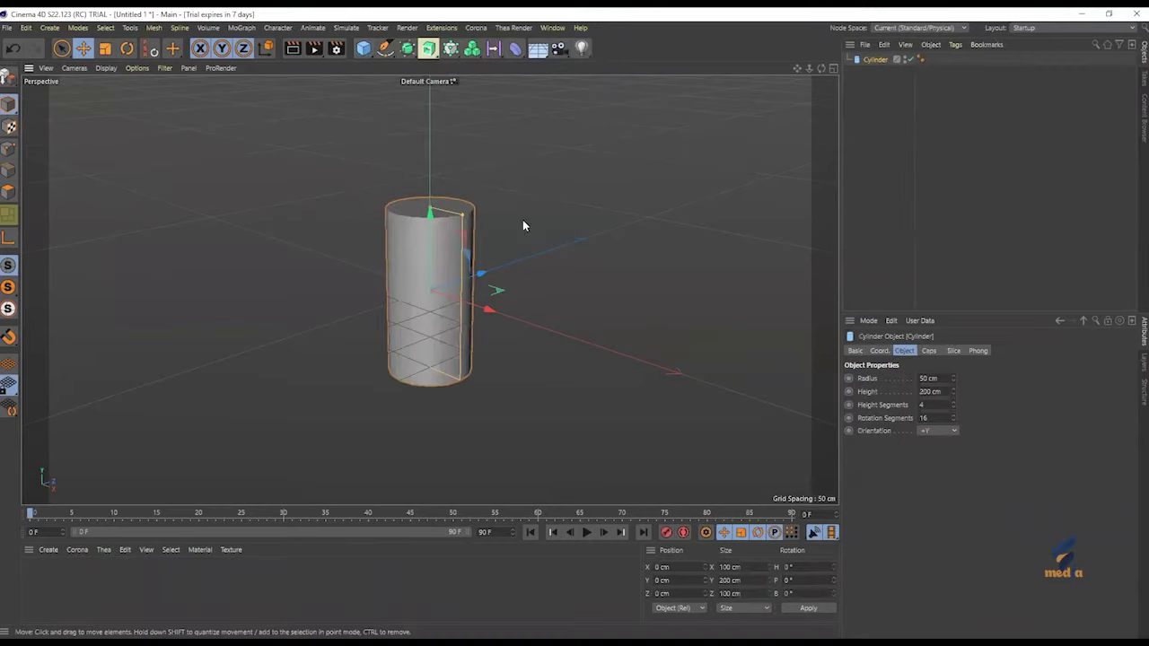
{"action": "key", "text": "n"}
{"action": "key", "text": "b"}
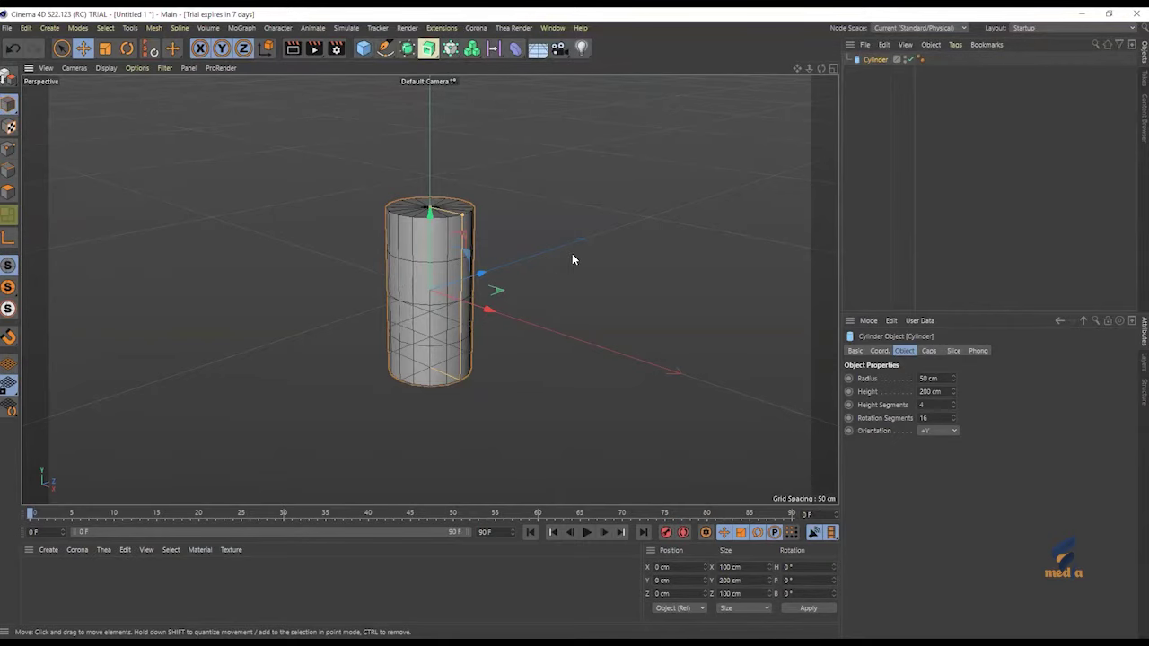
Step: Set the cylinder's height to 140 cm, working in the front view
{"action": "middle_click", "coordinate": [505, 226]}
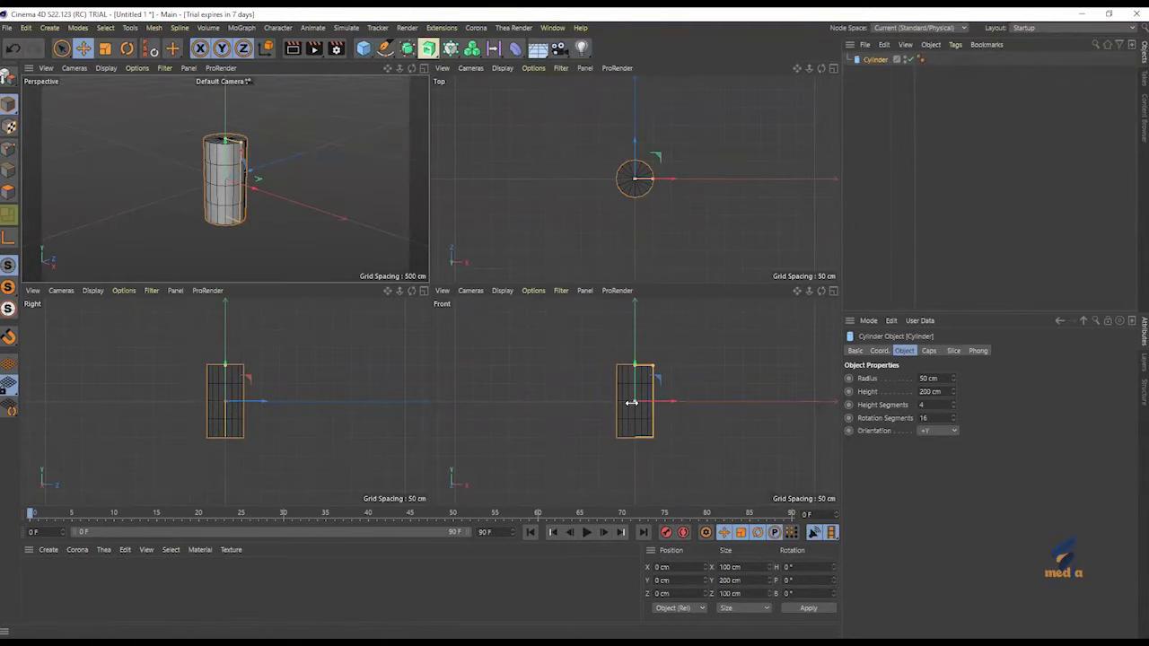
{"action": "middle_click", "coordinate": [490, 363]}
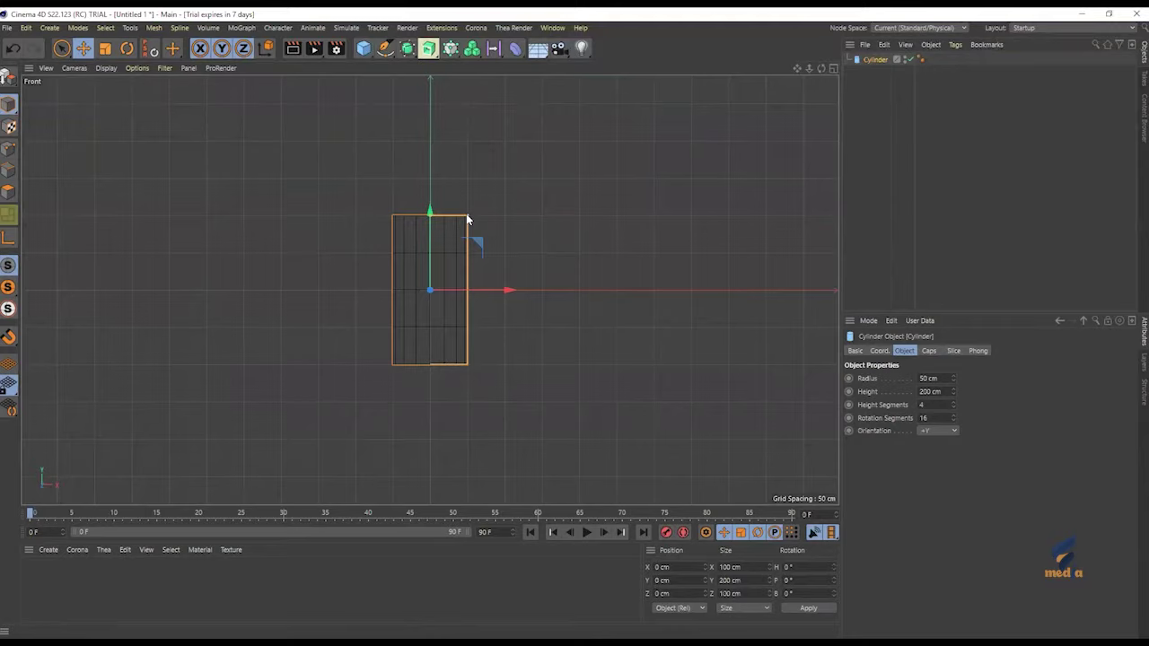
{"action": "left_click_drag", "start_coordinate": [466, 215], "coordinate": [470, 231]}
{"action": "key", "text": "ctrl+z"}
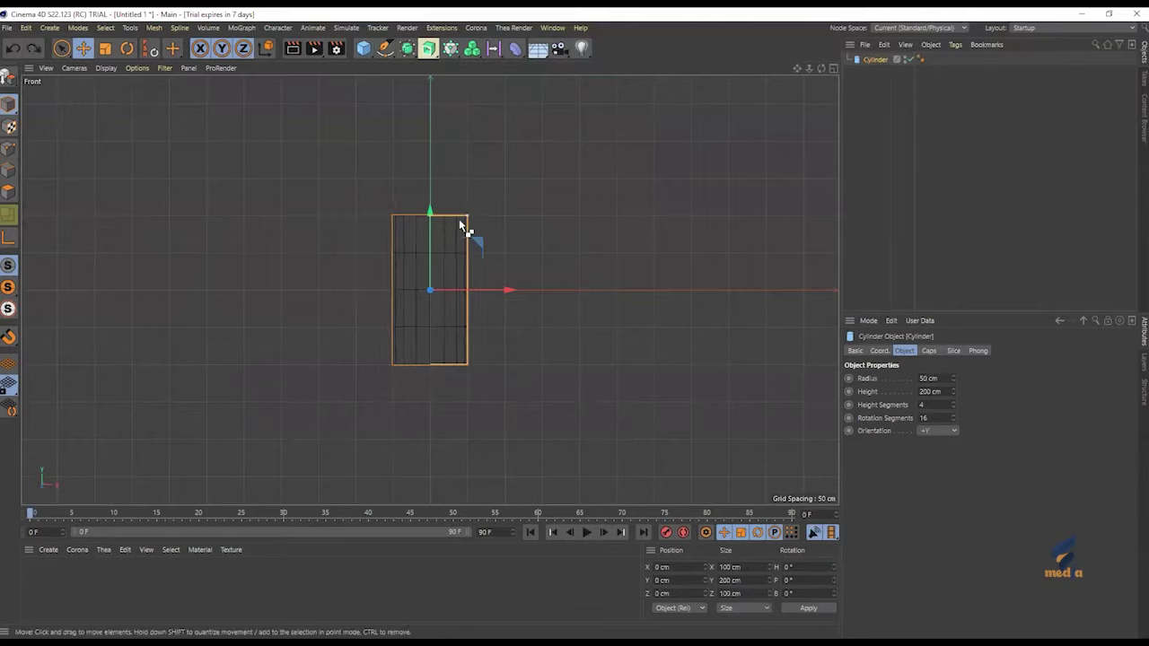
{"action": "left_click_drag", "start_coordinate": [431, 212], "coordinate": [444, 243]}
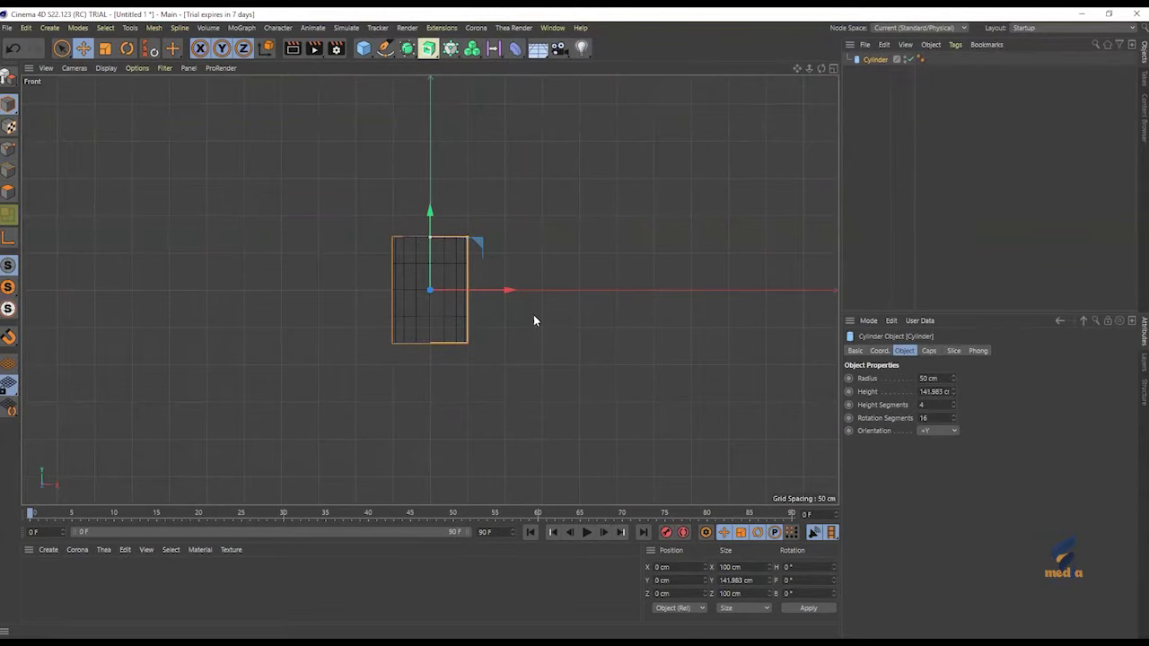
{"action": "double_click", "coordinate": [935, 393]}
{"action": "type", "text": "140"}
{"action": "key", "text": "Return"}
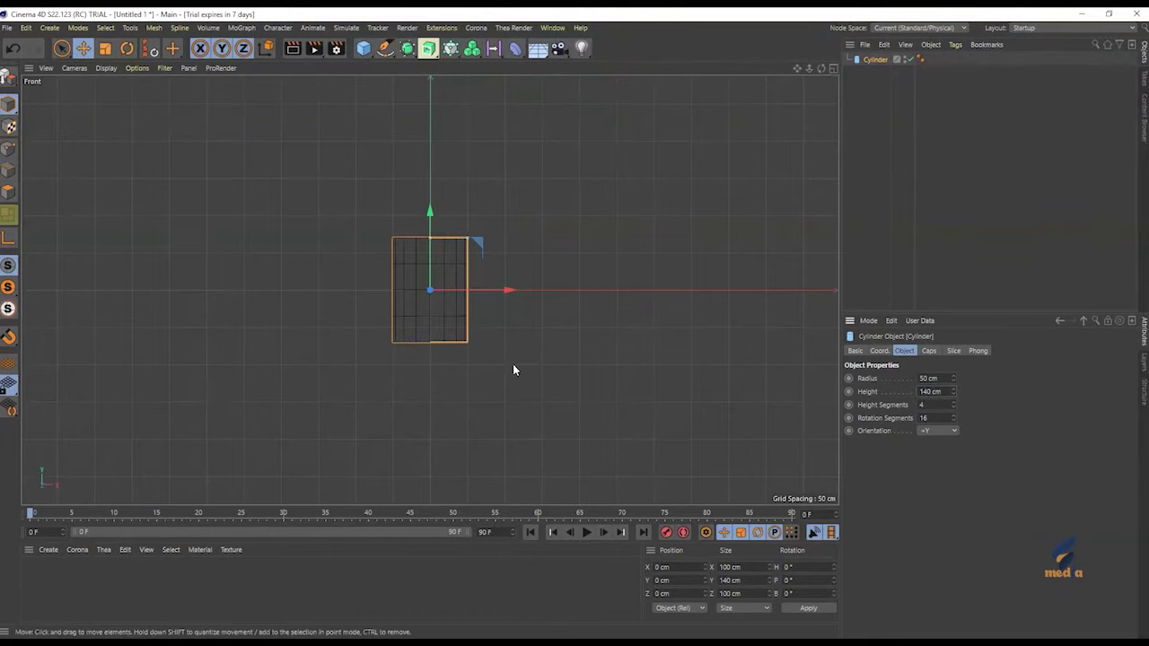
Step: Duplicate the cylinder and set the copy's height segments to 1
{"action": "scroll", "coordinate": [417, 256], "scroll_direction": "up", "scroll_amount": 4}
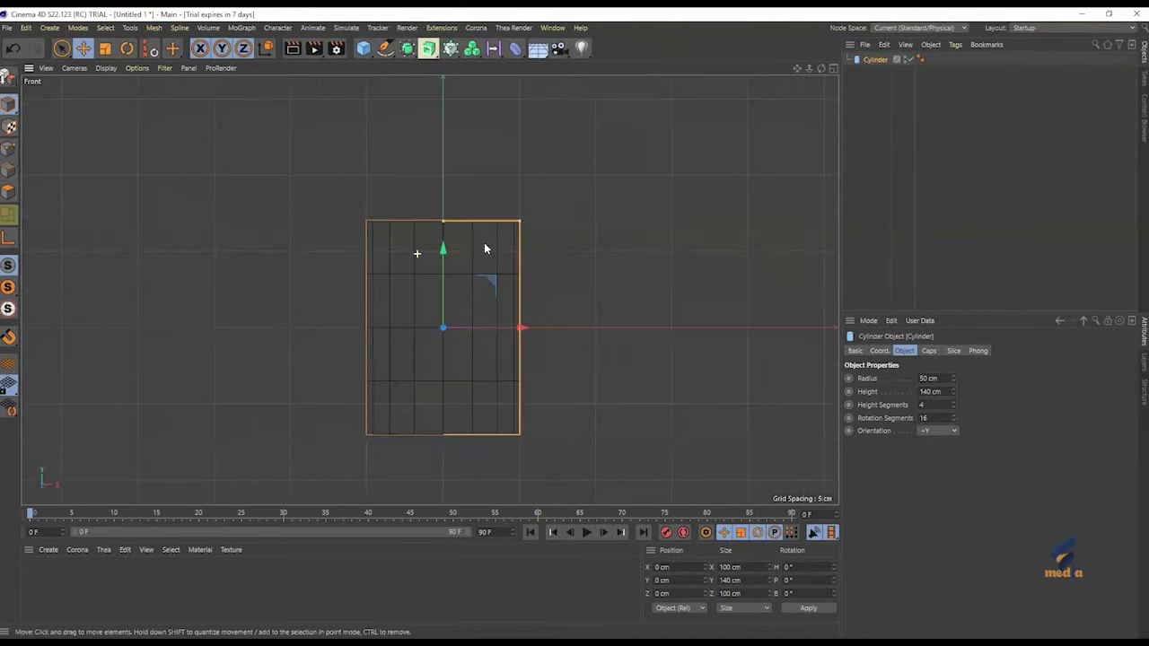
{"action": "right_click_drag", "start_coordinate": [463, 254], "coordinate": [428, 290], "text": "alt"}
{"action": "mouse_move", "coordinate": [428, 290]}
{"action": "middle_mouse_down", "text": "alt"}
{"action": "mouse_move", "coordinate": [459, 290]}
{"action": "mouse_move", "coordinate": [449, 303]}
{"action": "mouse_move", "coordinate": [424, 299]}
{"action": "middle_mouse_up", "text": "alt"}
{"action": "right_click_drag", "start_coordinate": [424, 299], "coordinate": [455, 297], "text": "alt"}
{"action": "scroll", "coordinate": [452, 299], "scroll_direction": "up", "scroll_amount": 1}
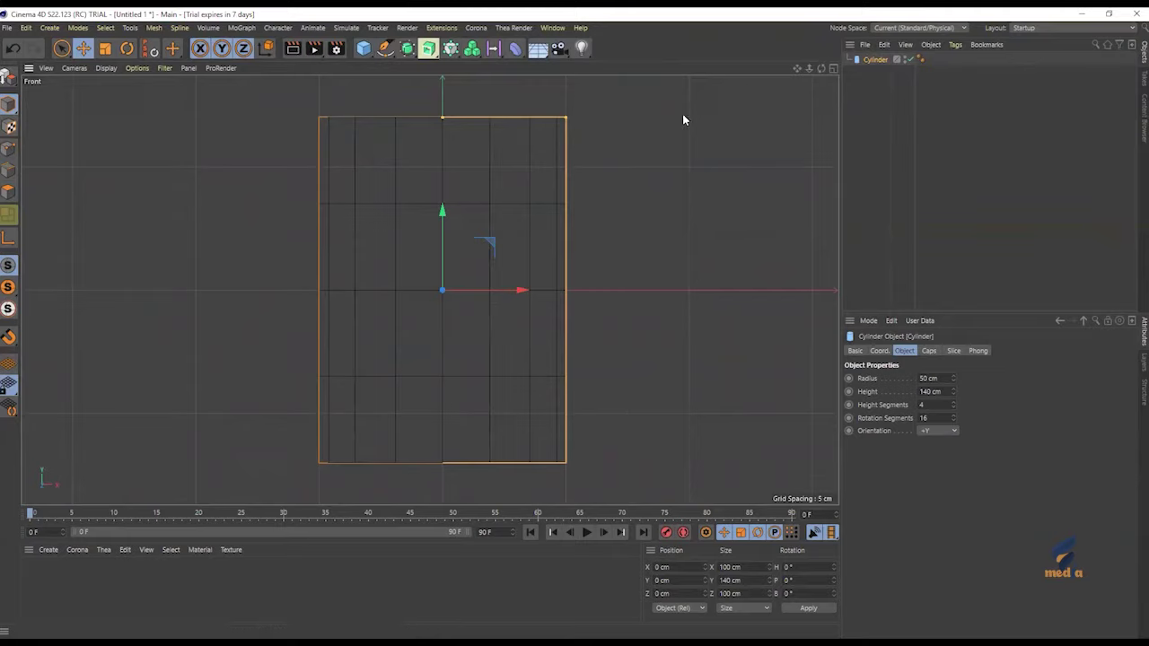
{"action": "left_click_drag", "start_coordinate": [875, 62], "coordinate": [871, 80]}
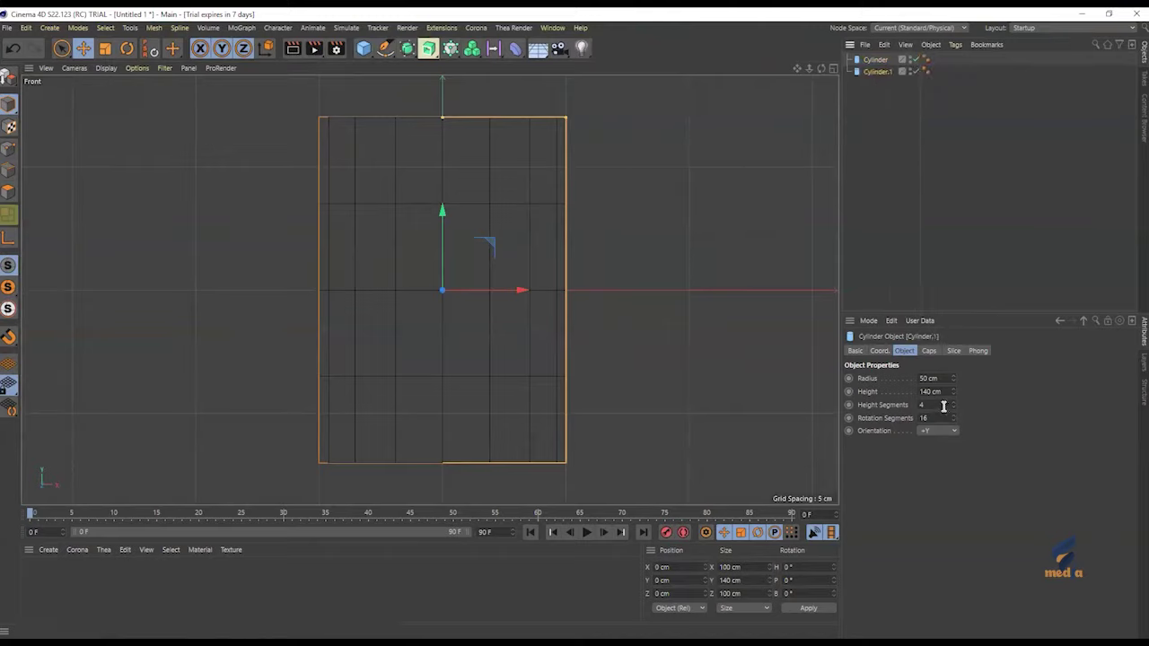
{"action": "left_click_drag", "start_coordinate": [948, 406], "coordinate": [854, 409]}
{"action": "type", "text": "1"}
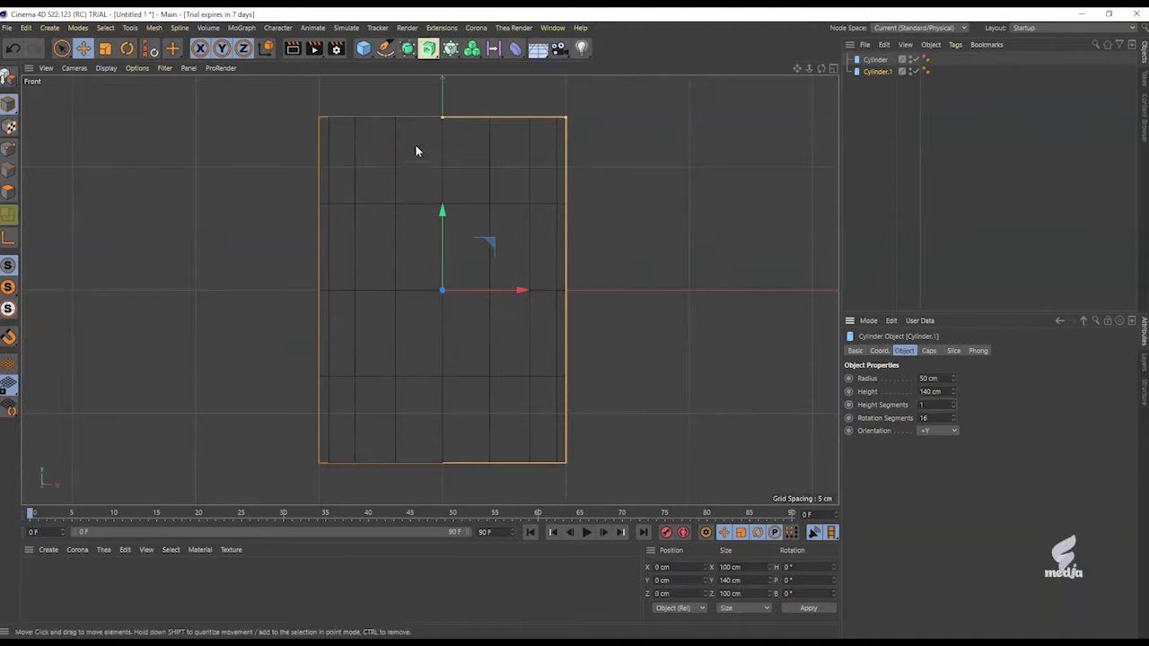
Step: Shape the copy into a lid about 37 cm high and 51 cm in radius, raised to about Y 54 cm over the body's upper end
{"action": "left_click_drag", "start_coordinate": [443, 117], "coordinate": [477, 260]}
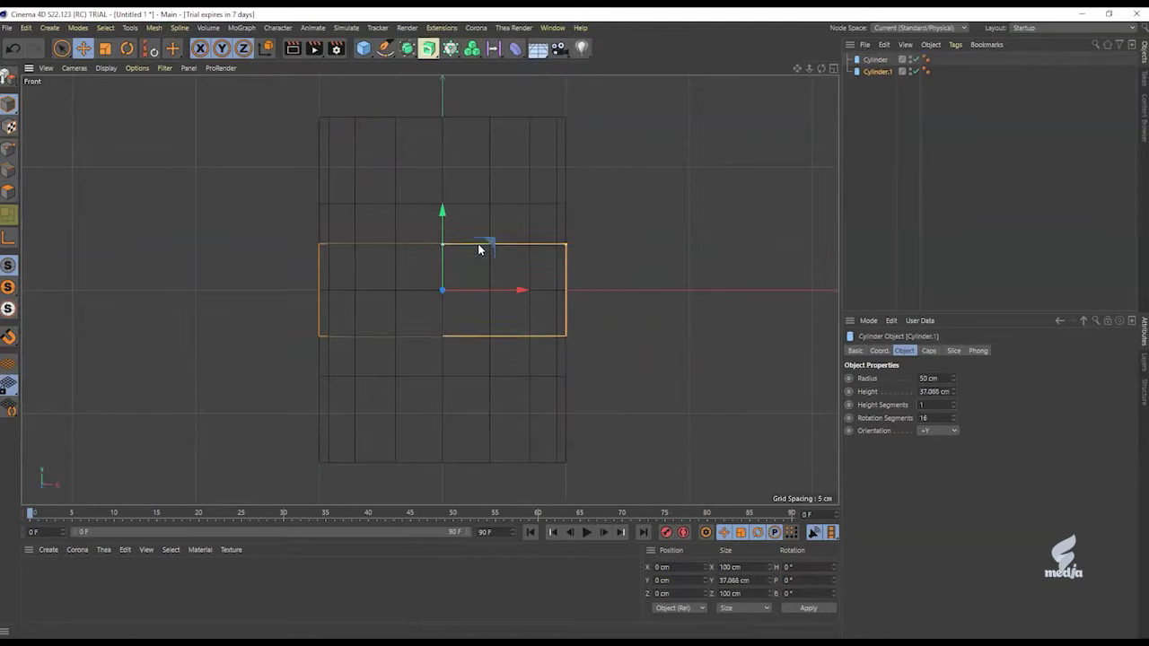
{"action": "left_click_drag", "start_coordinate": [445, 205], "coordinate": [457, 84]}
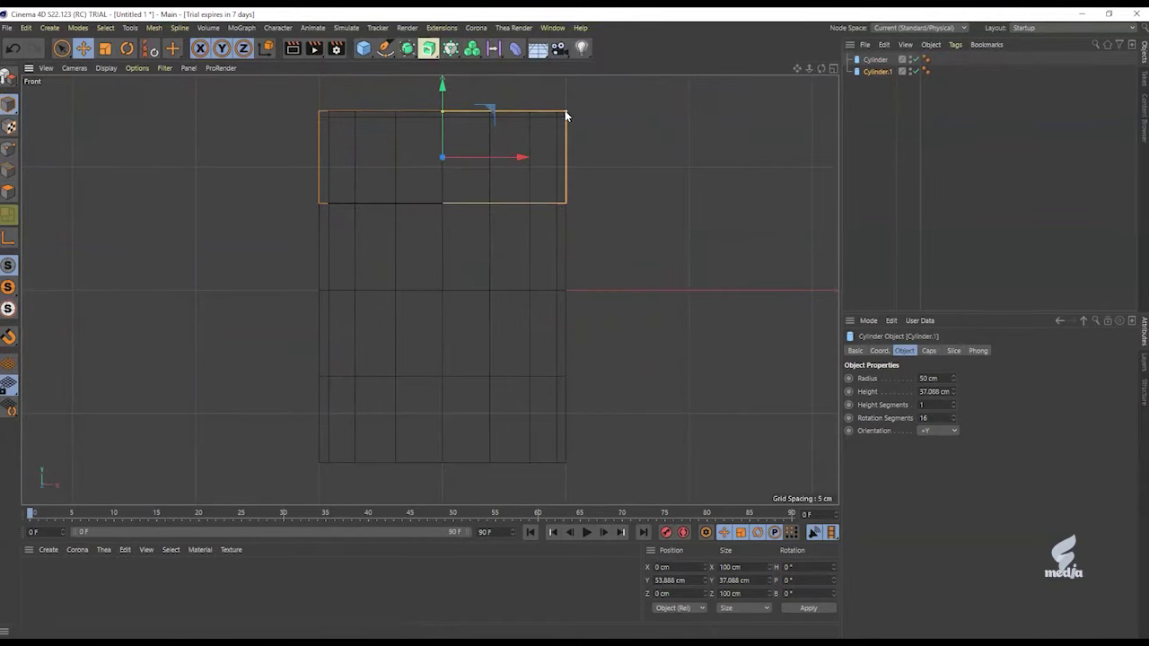
{"action": "left_click_drag", "start_coordinate": [566, 115], "coordinate": [567, 115]}
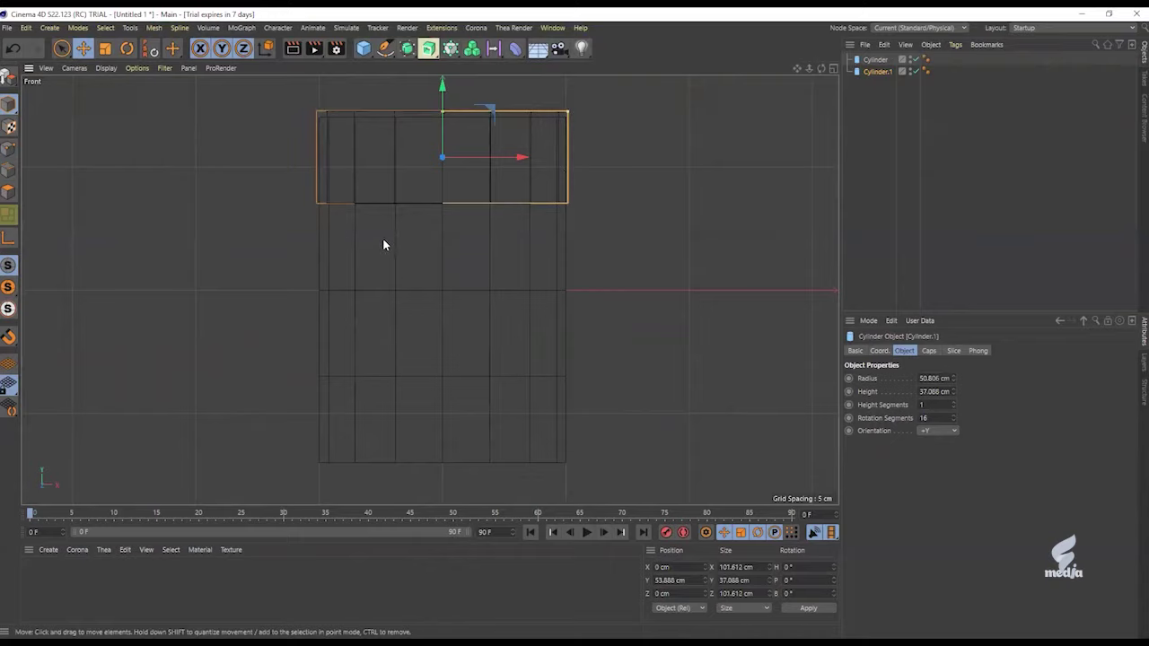
{"action": "left_click_drag", "start_coordinate": [566, 115], "coordinate": [568, 115]}
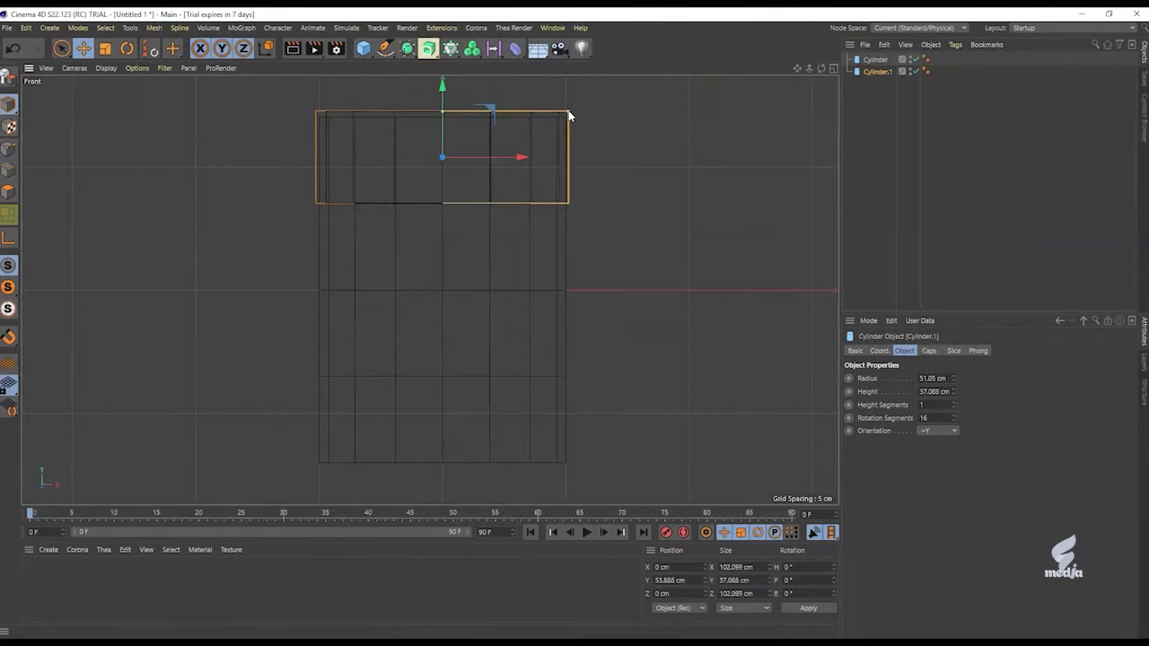
Step: Test-render the container with its lid in the perspective view from two slightly different angles
{"action": "middle_click", "coordinate": [207, 242]}
{"action": "middle_click", "coordinate": [249, 219]}
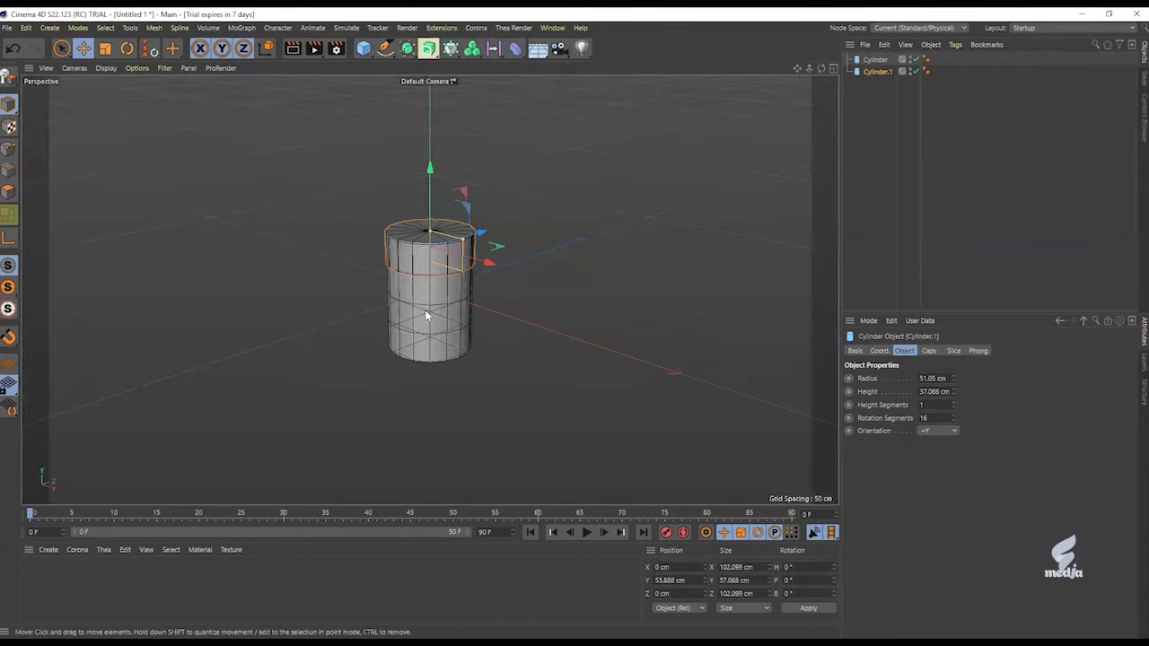
{"action": "key", "text": "ctrl+r"}
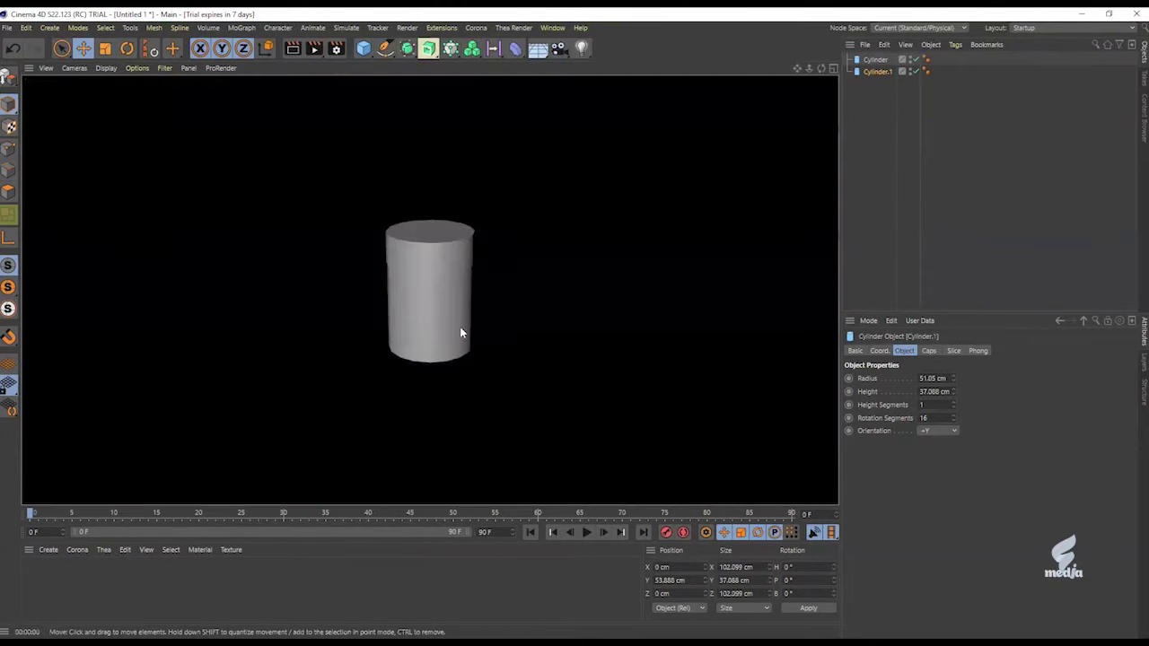
{"action": "left_click_drag", "start_coordinate": [411, 288], "coordinate": [440, 280], "text": "alt"}
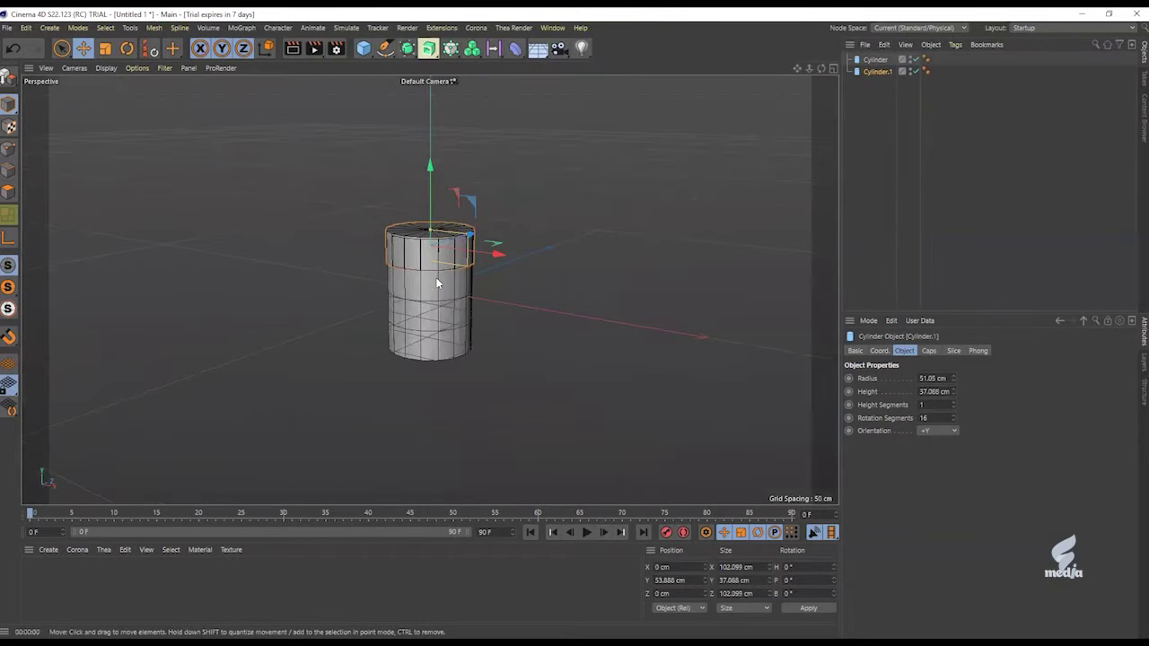
{"action": "key", "text": "ctrl+r"}
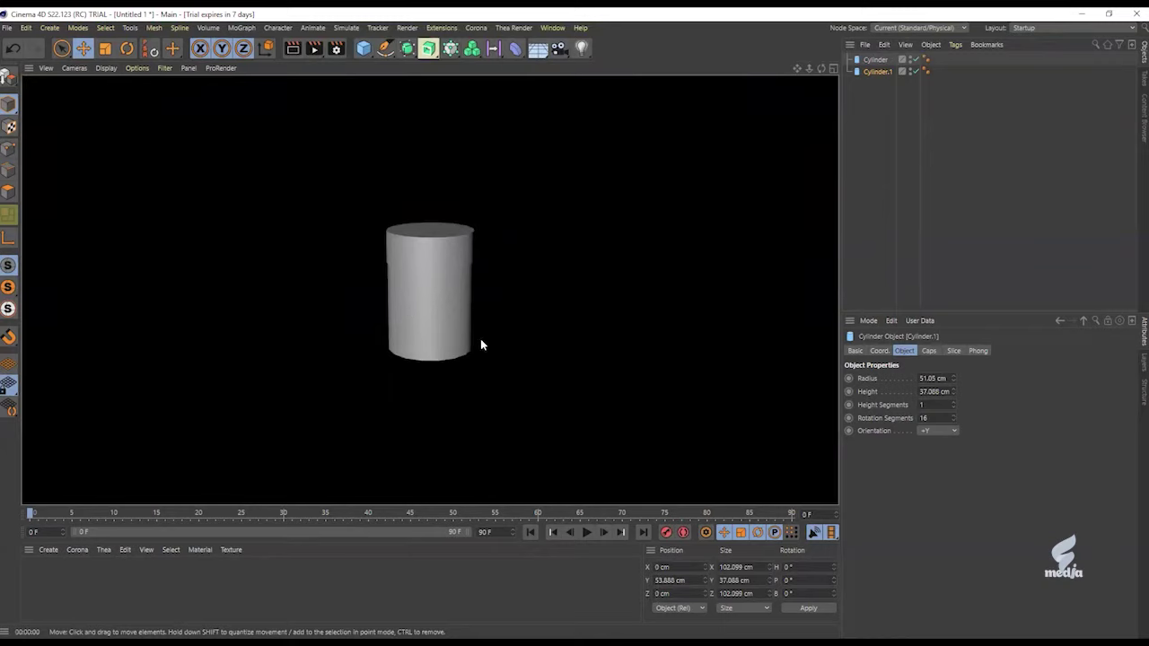
Step: Check the reference photo of the tub and convert both the body and lid cylinders to editable polygon objects
{"action": "middle_click", "coordinate": [509, 240]}
{"action": "middle_click", "coordinate": [629, 389]}
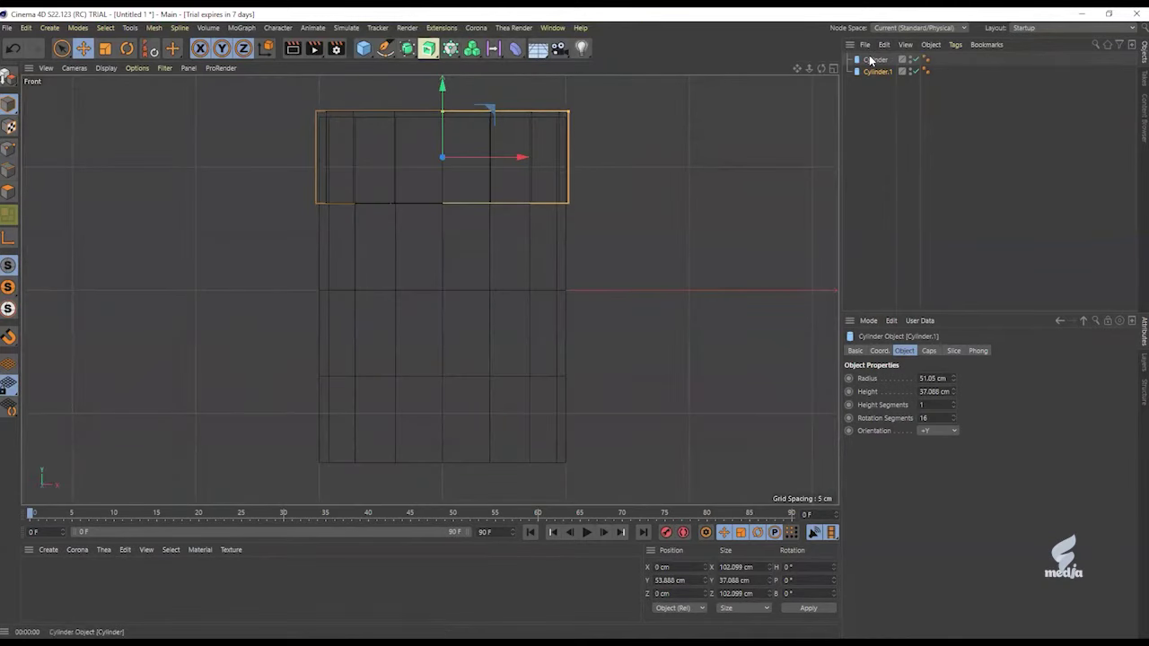
{"action": "left_click", "coordinate": [573, 285]}
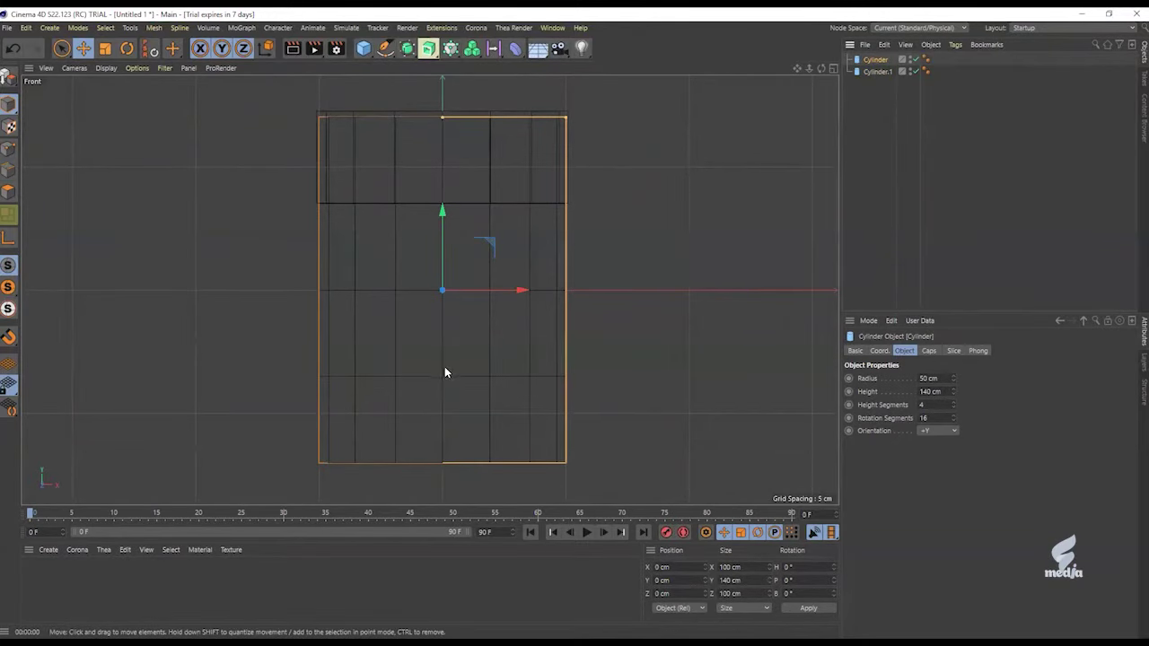
{"action": "key", "text": "alt+Tab"}
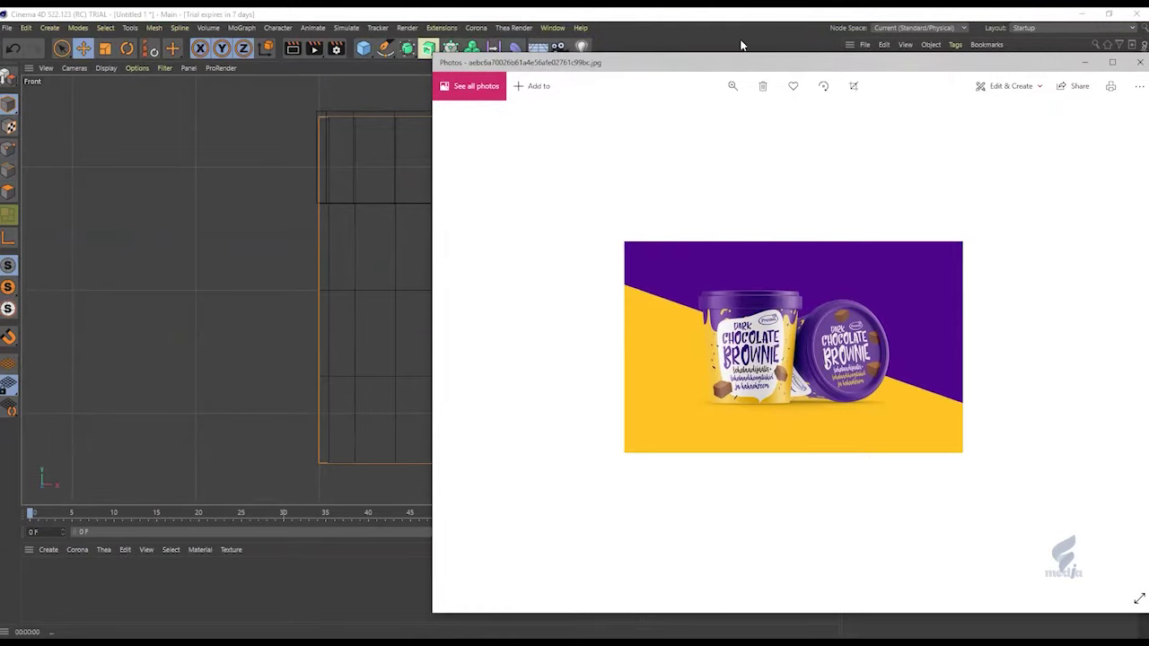
{"action": "key", "text": "alt+Tab"}
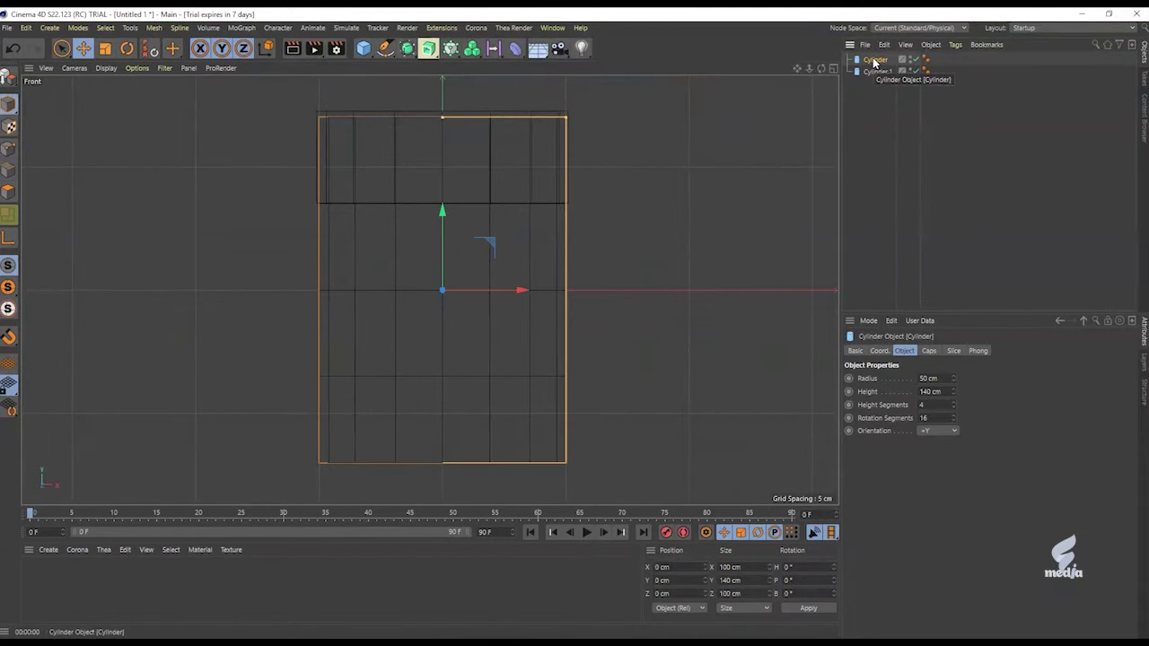
{"action": "key", "text": "c"}
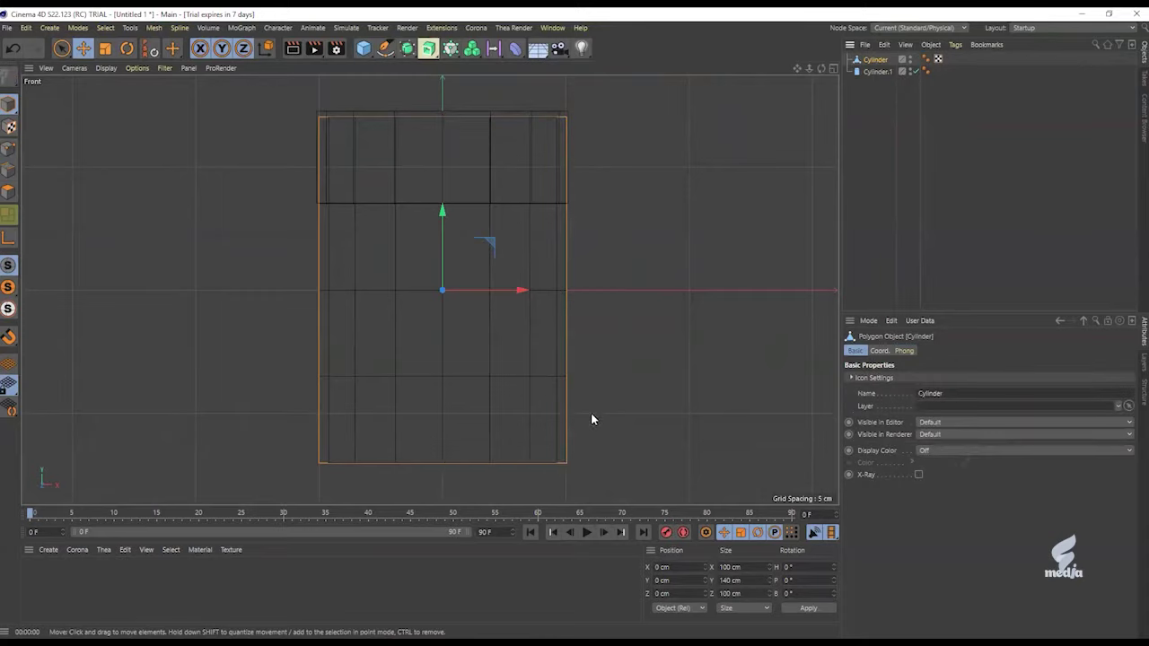
{"action": "left_click", "coordinate": [876, 73]}
{"action": "key", "text": "c"}
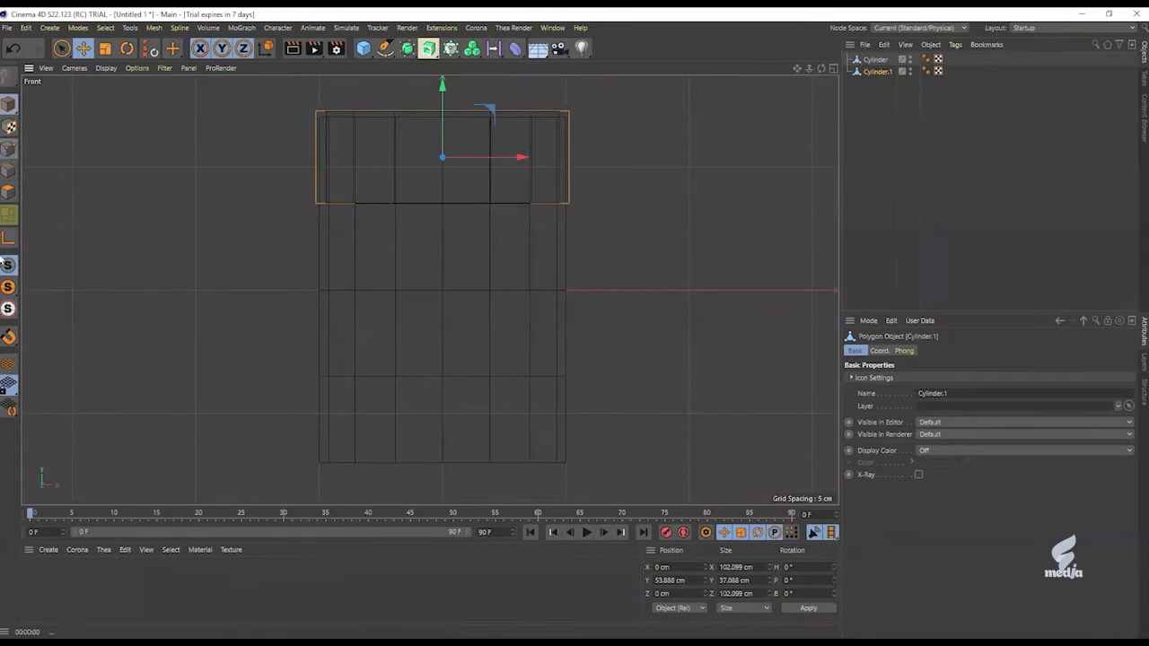
Step: Hide the lid and select the lower three rows of the body's points in Point mode with Rectangle Selection
{"action": "left_click", "coordinate": [5, 150]}
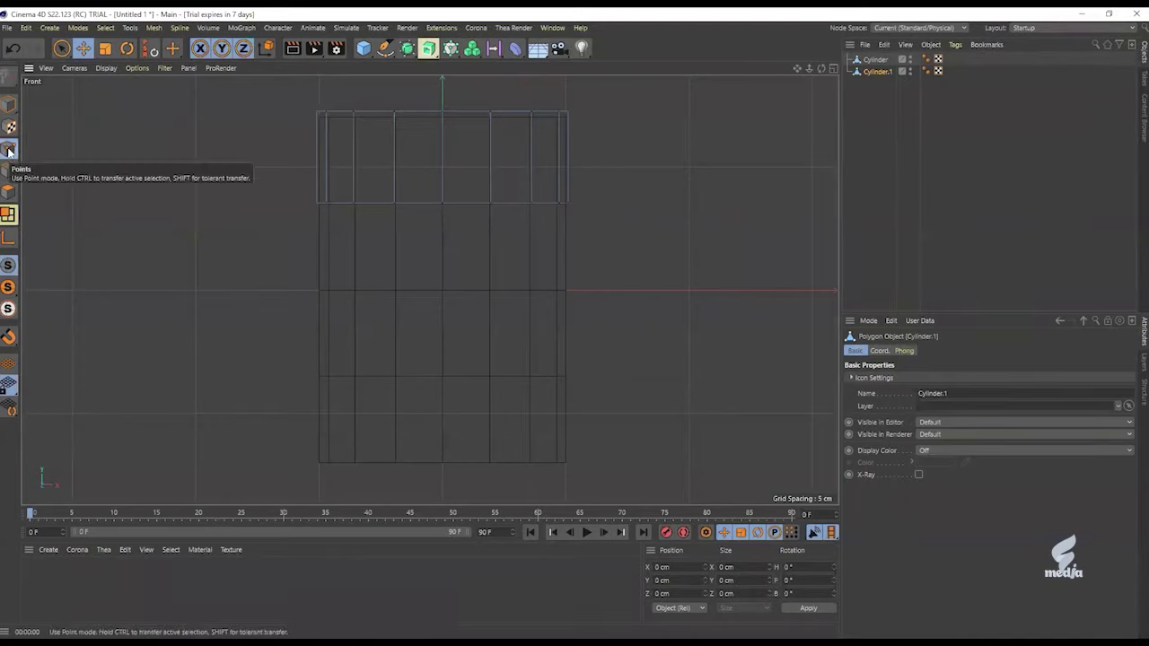
{"action": "left_click", "coordinate": [874, 59]}
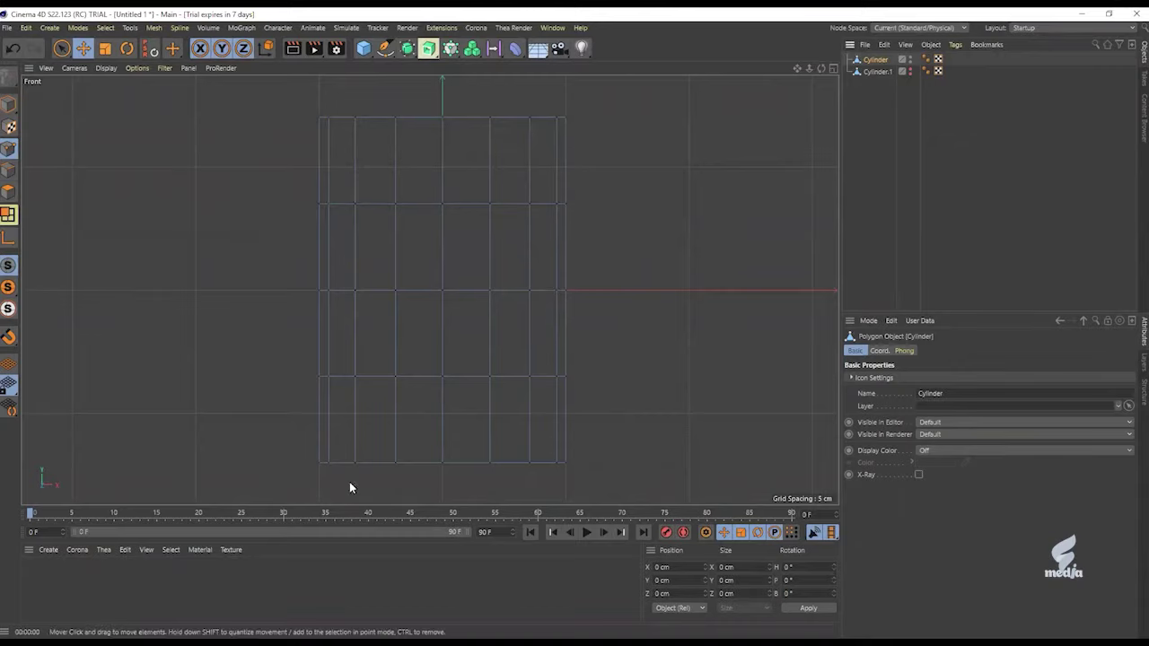
{"action": "left_click", "coordinate": [61, 48]}
{"action": "left_click", "coordinate": [124, 86]}
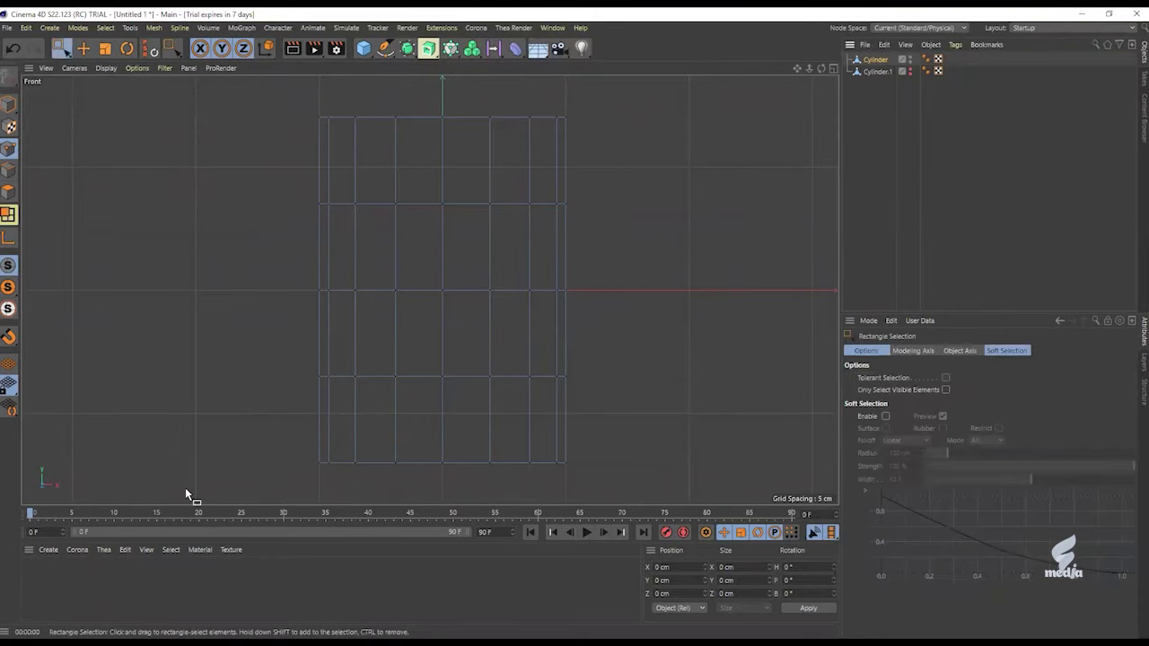
{"action": "left_click_drag", "start_coordinate": [274, 485], "coordinate": [653, 263]}
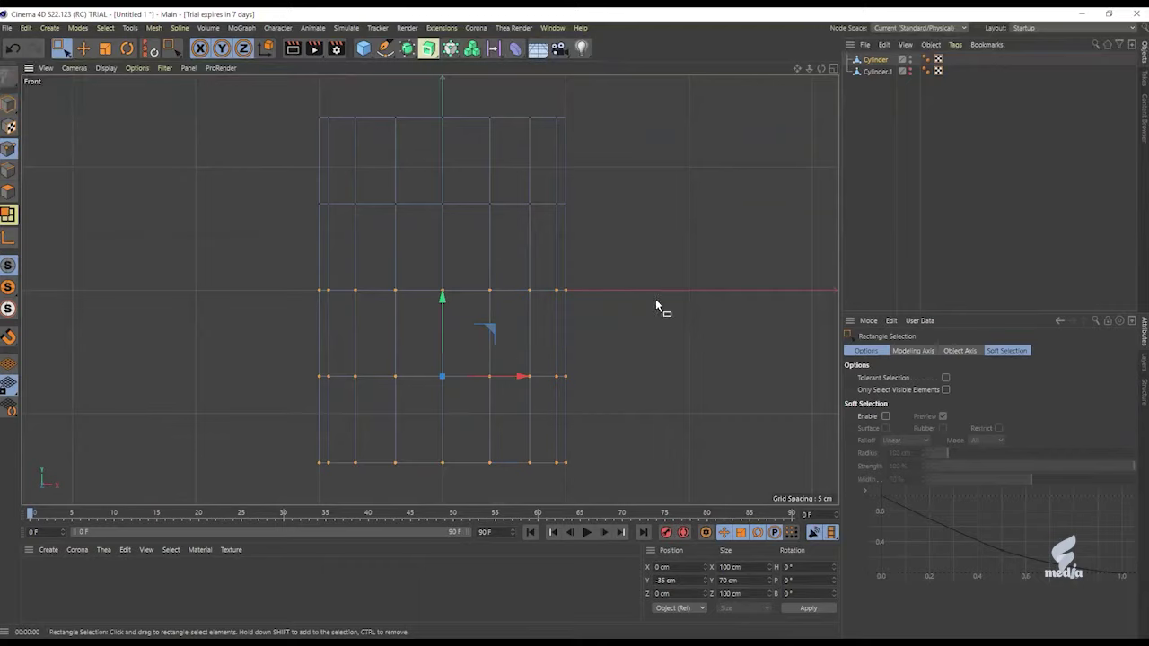
Step: Try to scale the body's lower three point rows down to about 94%
{"action": "key", "text": "t"}
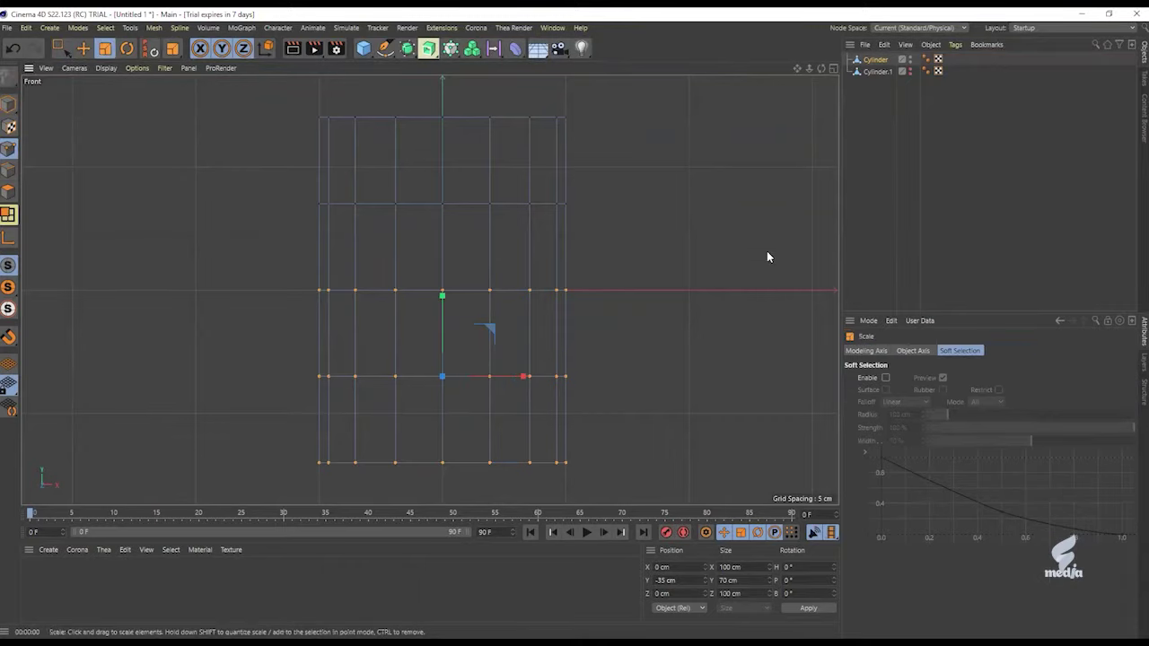
{"action": "left_click_drag", "start_coordinate": [760, 267], "coordinate": [747, 274]}
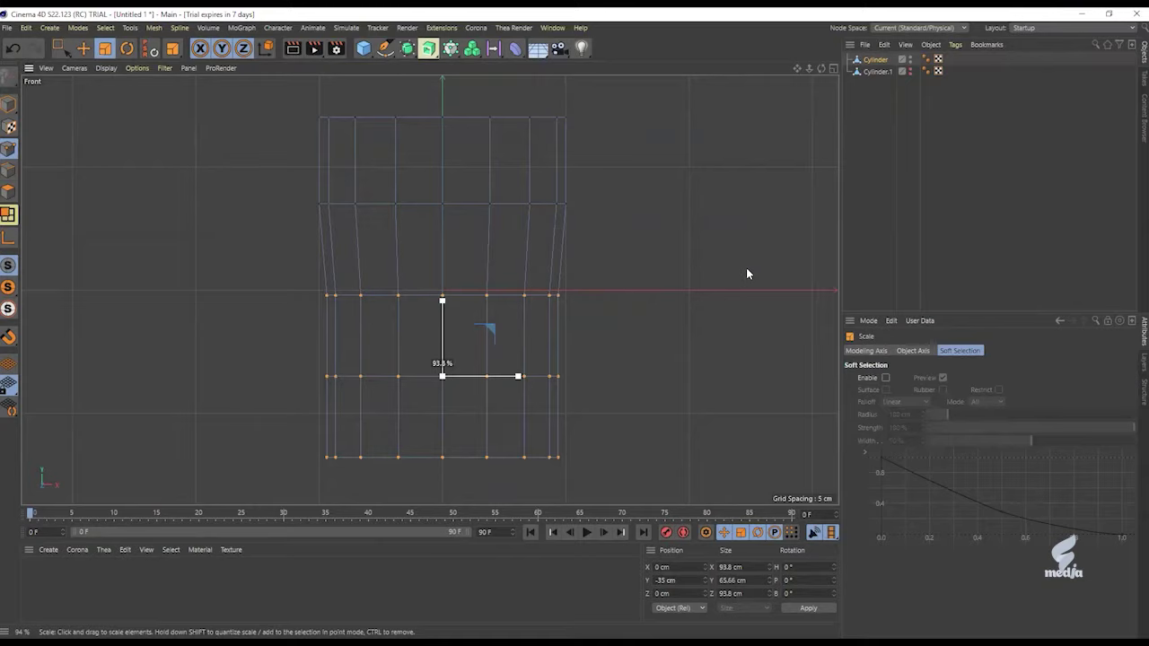
{"action": "key", "text": "ctrl+z"}
Step: Deselect the third point row from the base and scale the two lowest rows down to about 95 cm wide
{"action": "left_click", "coordinate": [61, 48]}
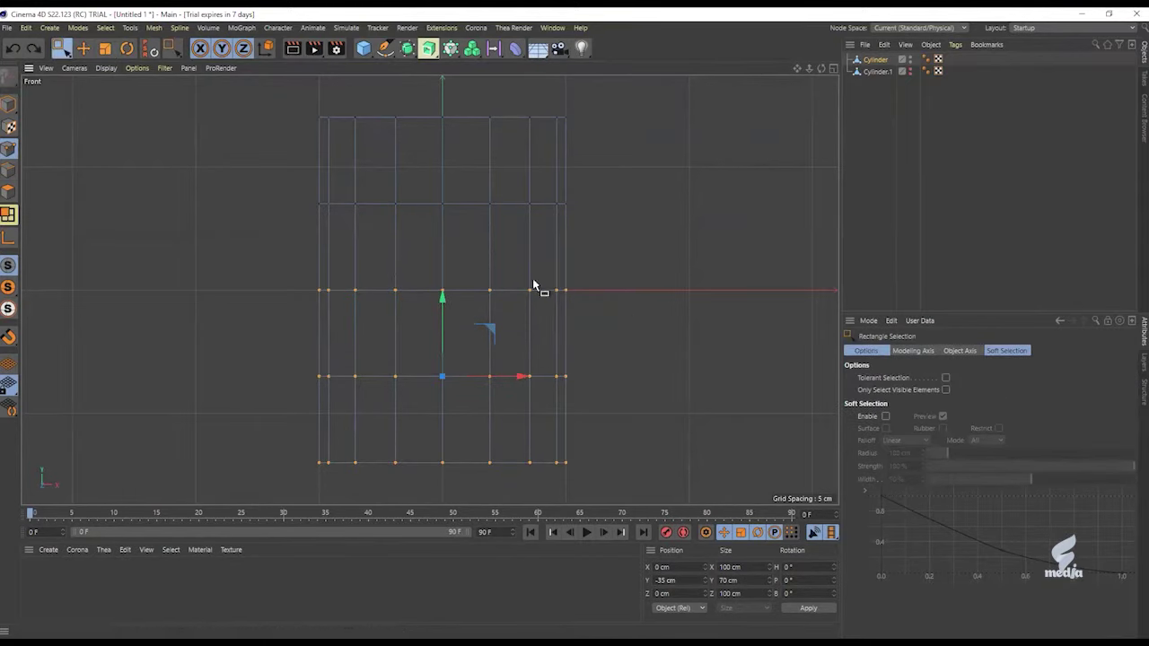
{"action": "left_click_drag", "start_coordinate": [723, 334], "coordinate": [225, 256], "text": "ctrl"}
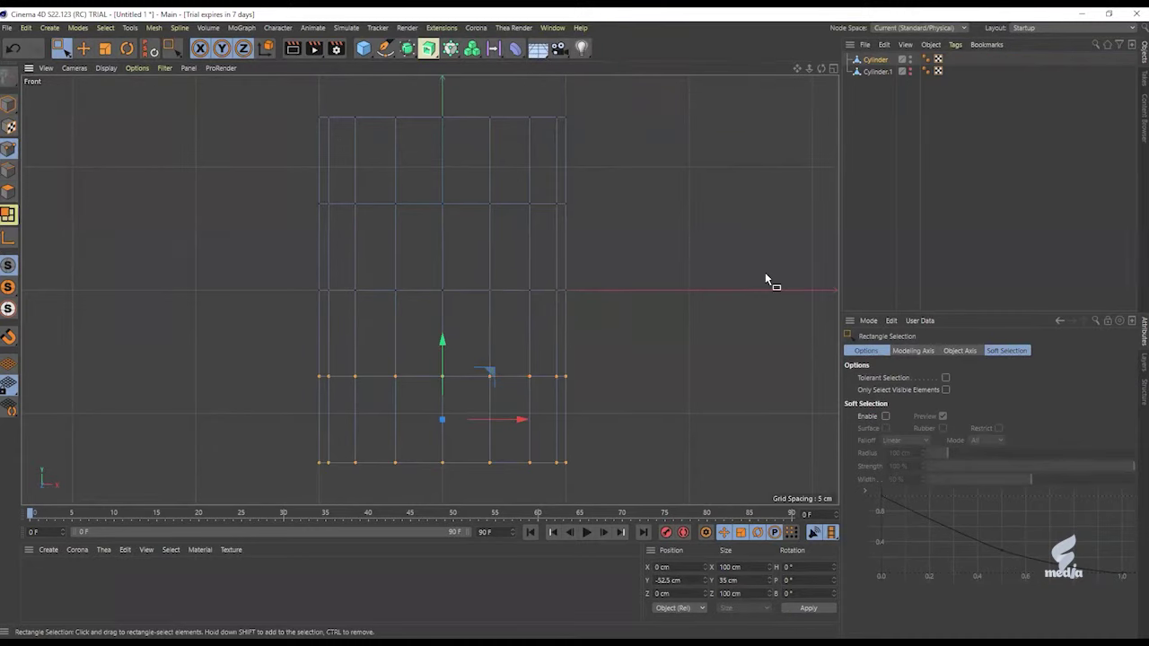
{"action": "key", "text": "t"}
{"action": "left_click_drag", "start_coordinate": [684, 449], "coordinate": [666, 427]}
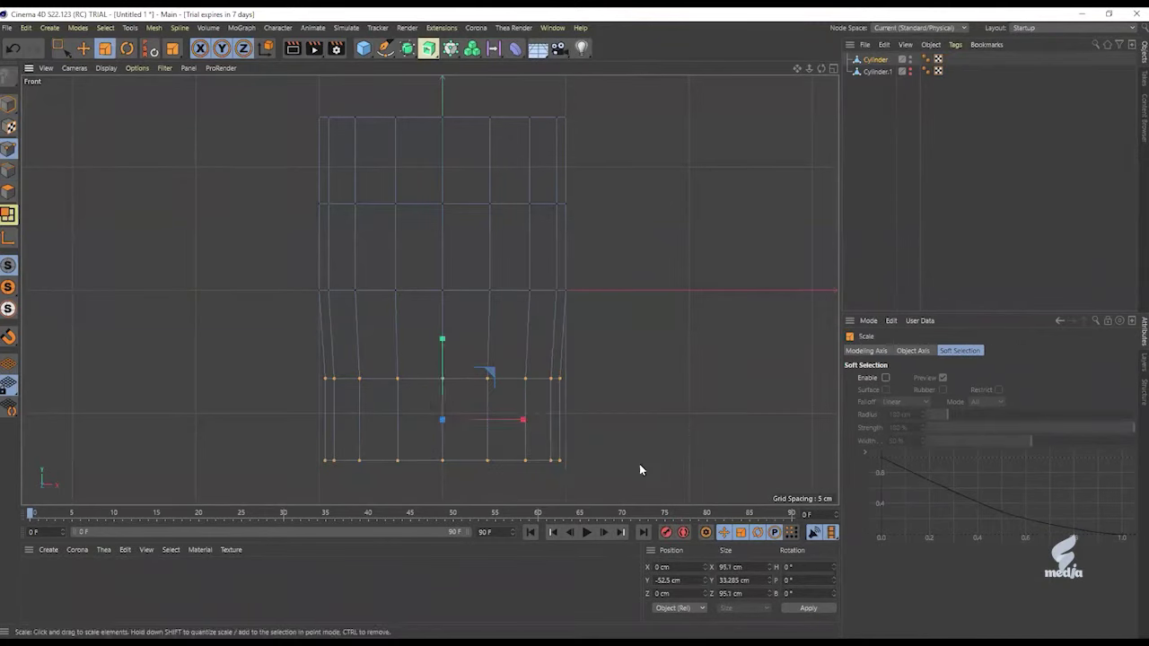
Step: Keep only the body's lowest point row selected and scale it down to about 85.5 cm wide
{"action": "left_click", "coordinate": [60, 47]}
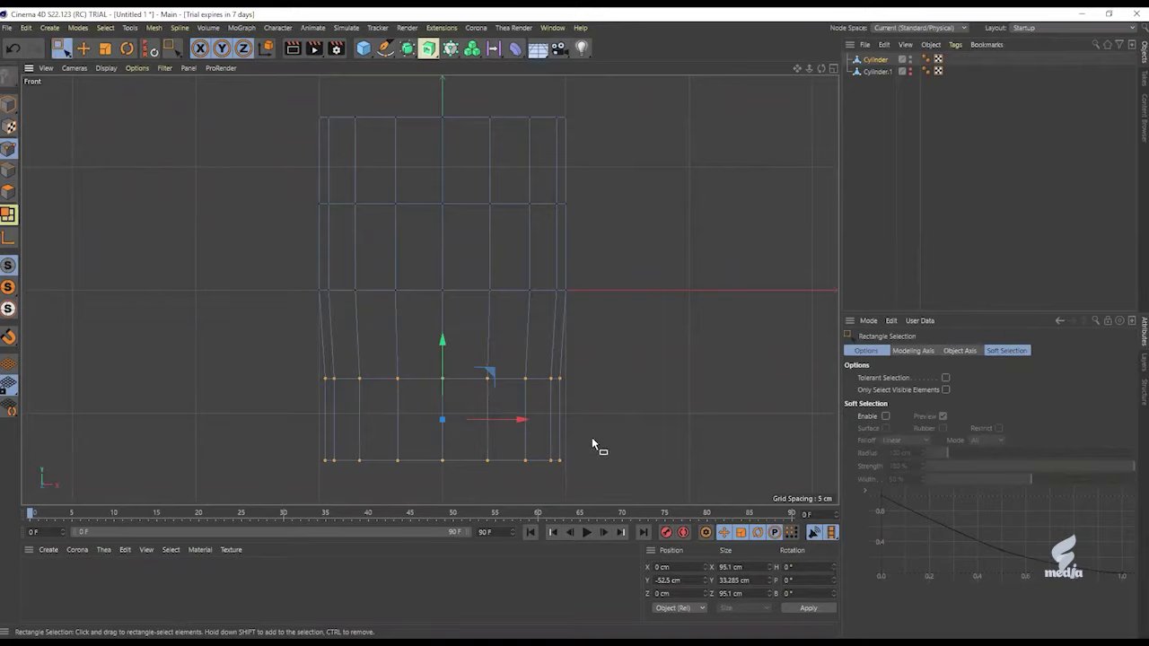
{"action": "left_click_drag", "start_coordinate": [644, 409], "coordinate": [205, 338], "text": "ctrl"}
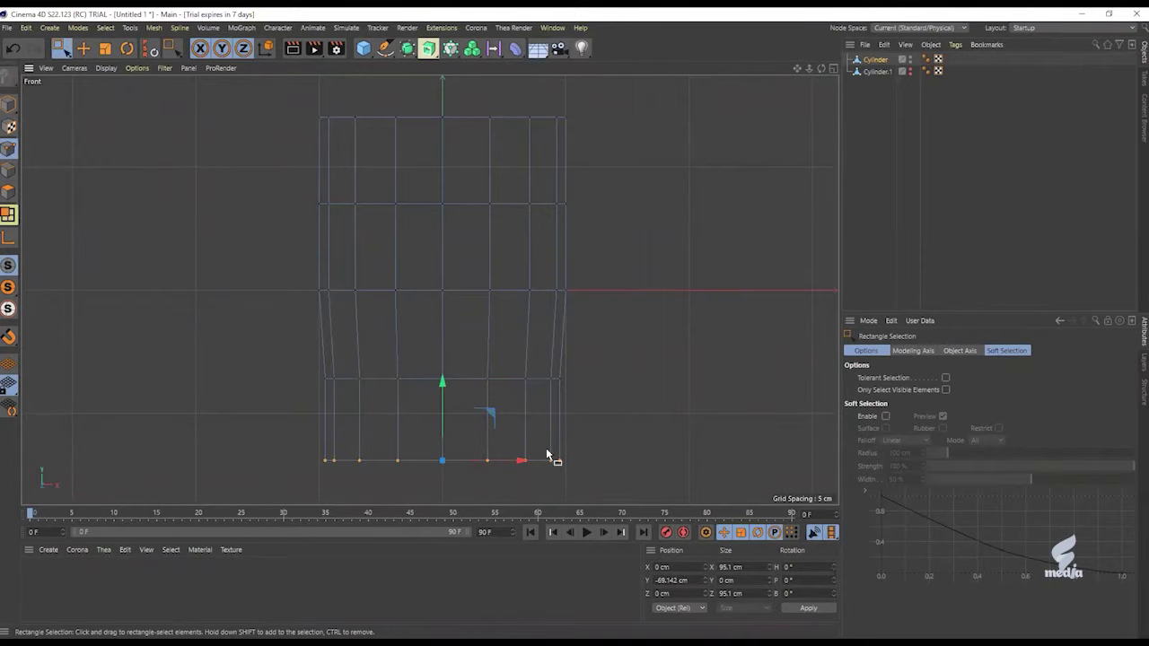
{"action": "key", "text": "t"}
{"action": "left_click_drag", "start_coordinate": [710, 378], "coordinate": [657, 389]}
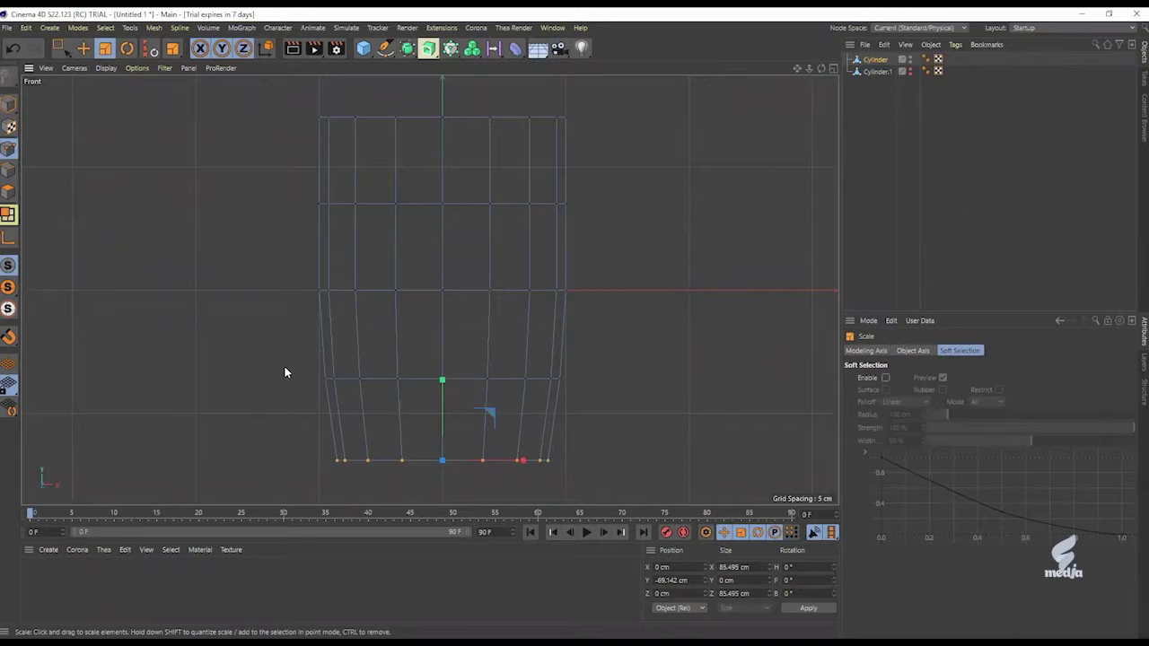
Step: Select the two lowest point rows of the body with Rectangle Selection and scale them slightly narrower
{"action": "key", "text": "0"}
{"action": "left_click_drag", "start_coordinate": [243, 406], "coordinate": [619, 353]}
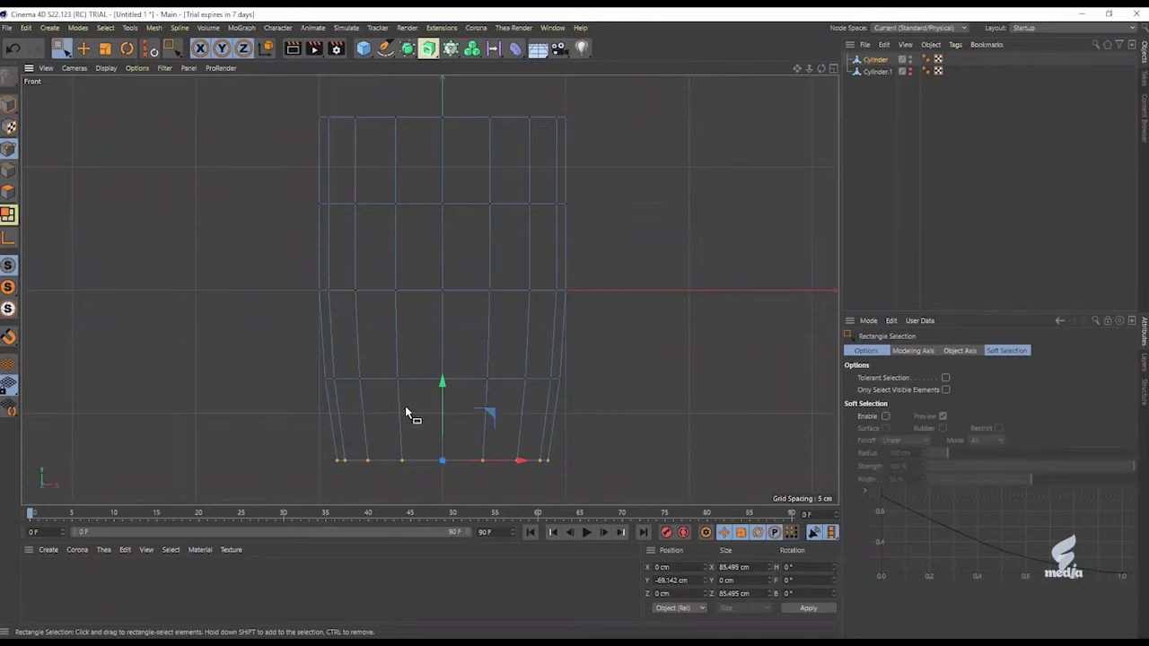
{"action": "left_click_drag", "start_coordinate": [284, 418], "coordinate": [677, 356]}
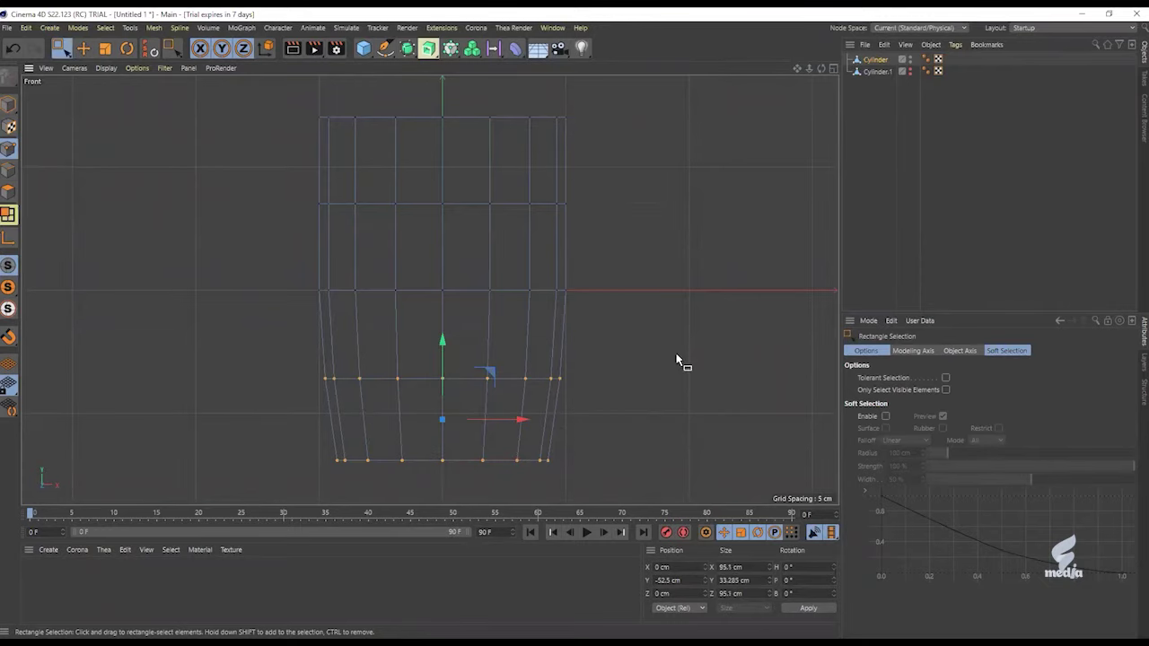
{"action": "key", "text": "t"}
Step: Select the three lowest point rows and scale them down until the widest is about 88.8 cm across
{"action": "left_click_drag", "start_coordinate": [702, 326], "coordinate": [224, 287]}
{"action": "key", "text": "0"}
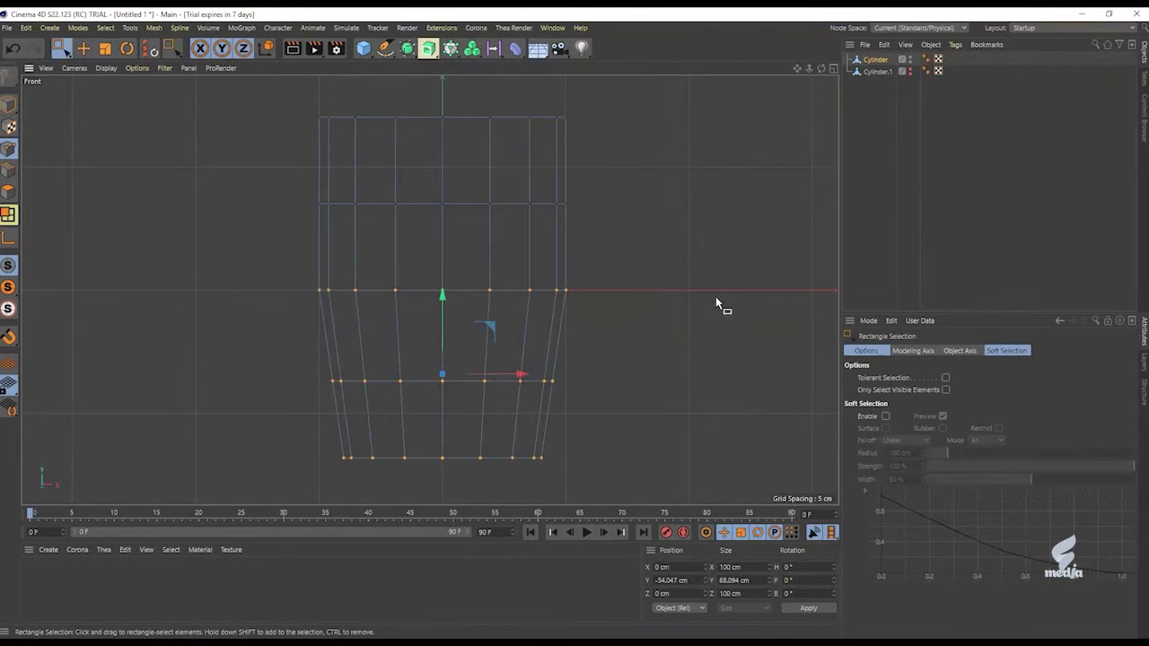
{"action": "key", "text": "t"}
{"action": "left_click_drag", "start_coordinate": [716, 295], "coordinate": [657, 288]}
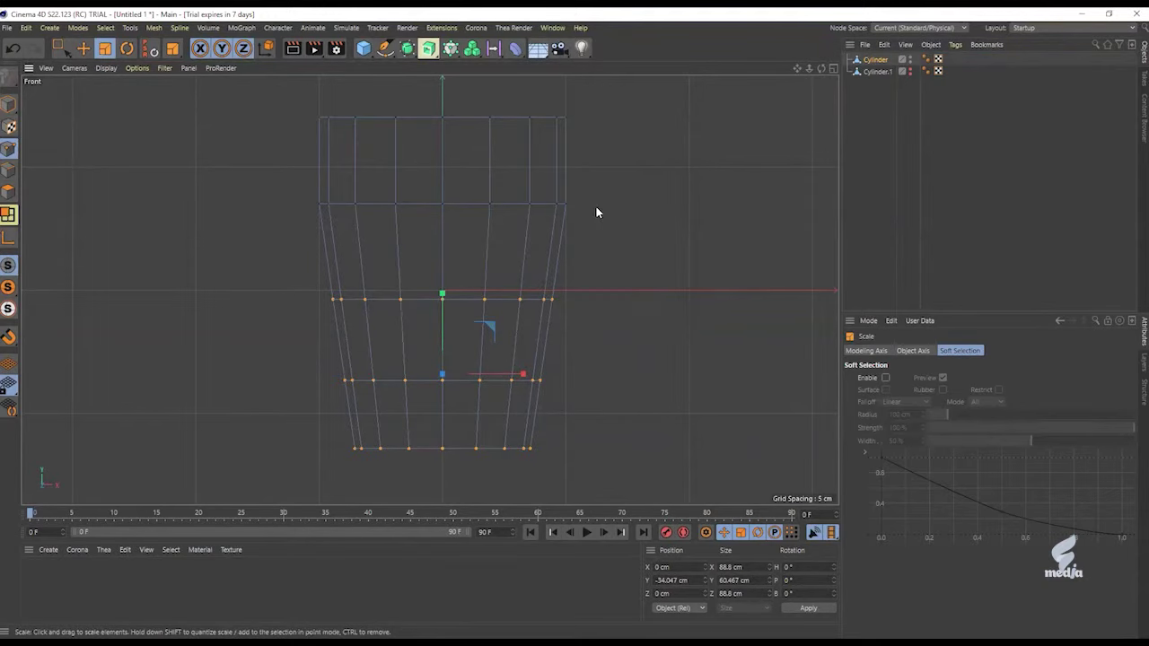
Step: Examine the tapered body in the perspective view and compare its shape with the reference photo of the tub
{"action": "middle_click", "coordinate": [326, 213]}
{"action": "middle_click", "coordinate": [290, 210]}
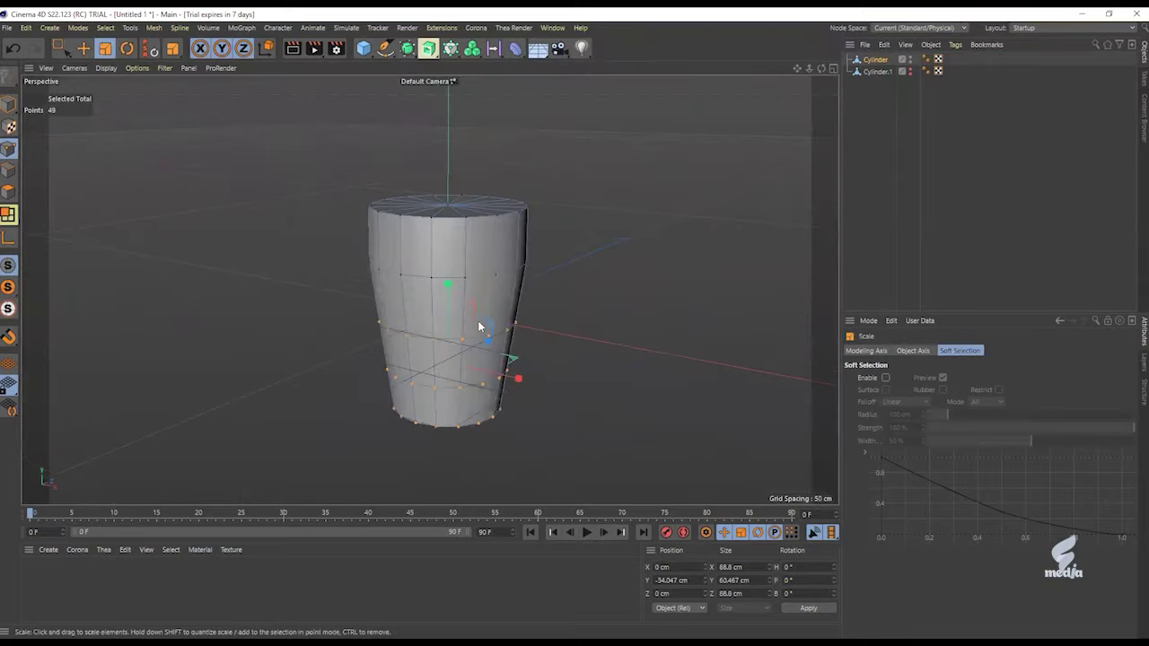
{"action": "left_click_drag", "start_coordinate": [478, 322], "coordinate": [606, 201], "text": "alt"}
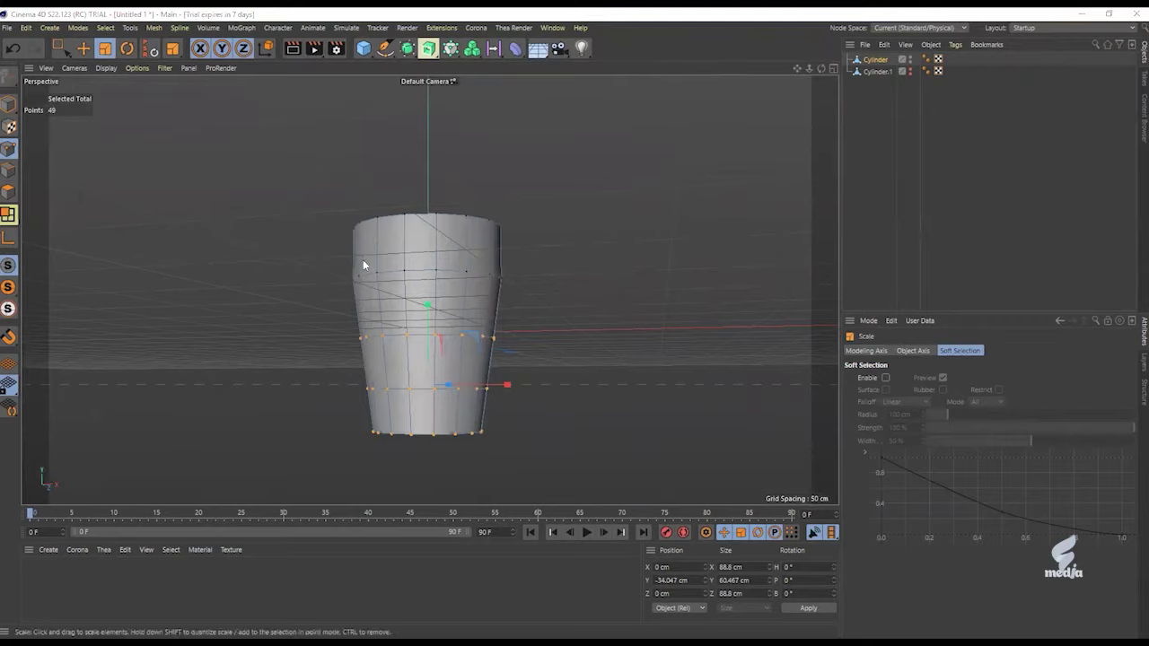
{"action": "left_click_drag", "start_coordinate": [419, 299], "coordinate": [510, 373], "text": "alt"}
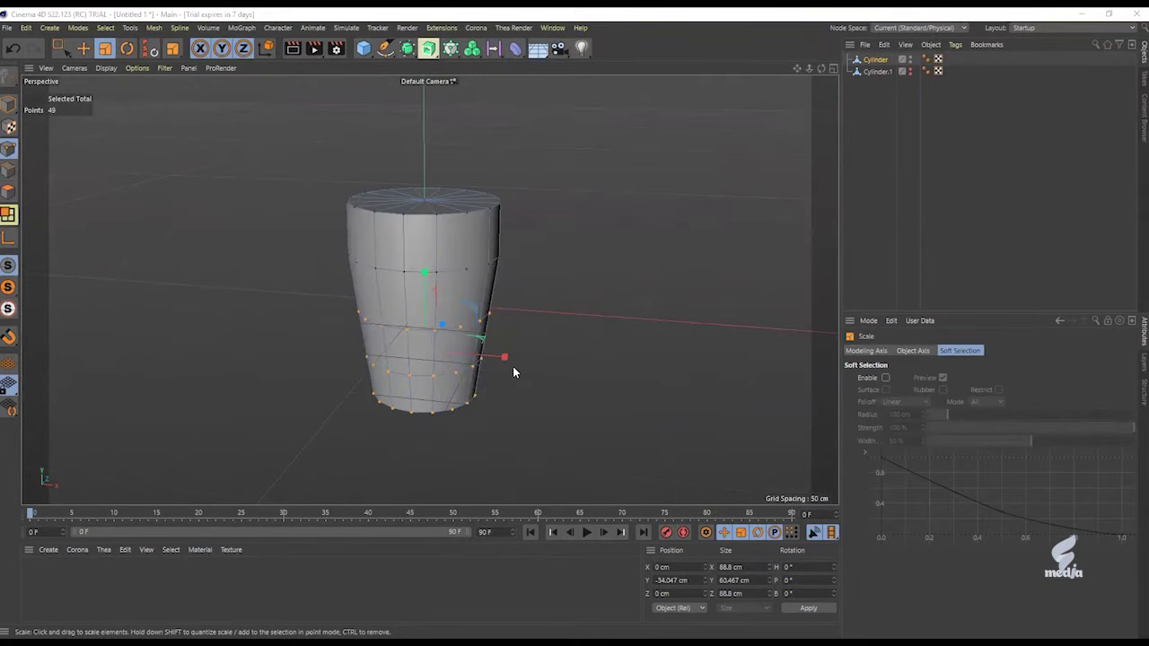
{"action": "key", "text": "alt+Tab"}
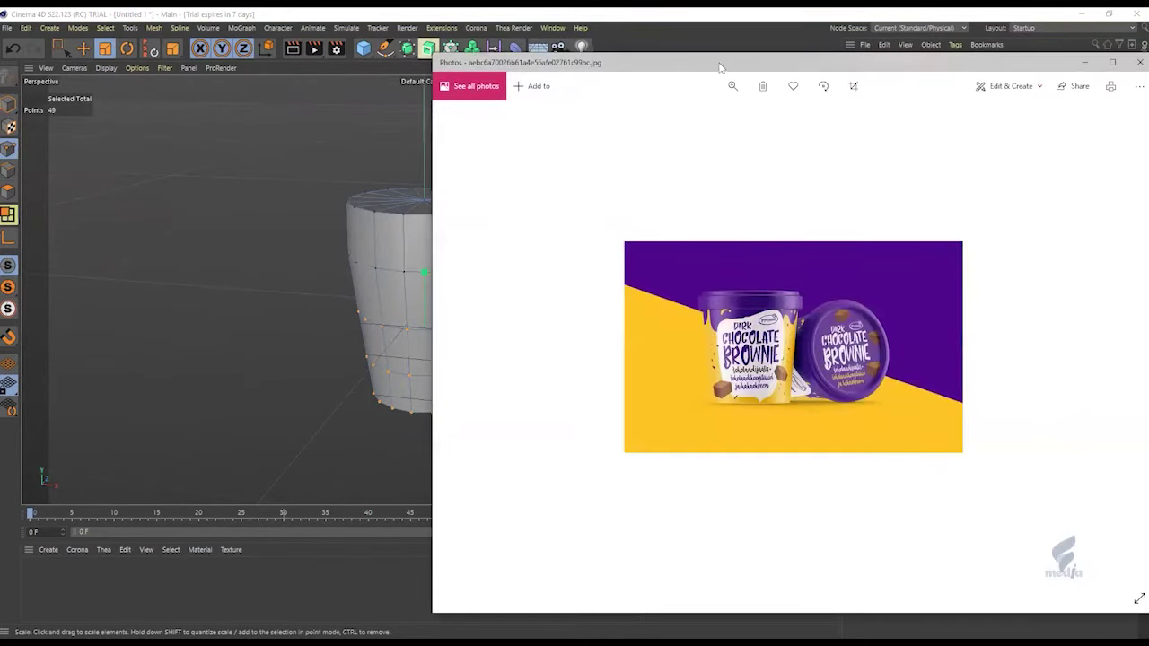
{"action": "left_click_drag", "start_coordinate": [704, 65], "coordinate": [793, 53]}
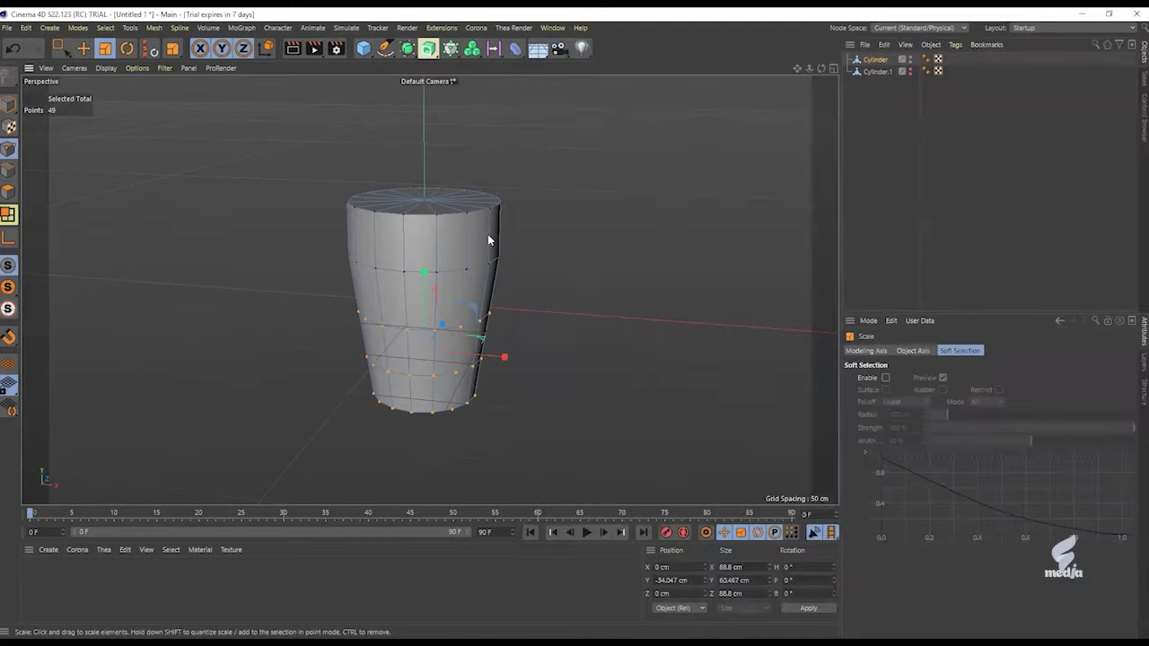
{"action": "left_click", "coordinate": [337, 14]}
Step: Delete the centre point of the body's top cap to open the container, and check it from the side
{"action": "left_click", "coordinate": [423, 201]}
{"action": "left_click_drag", "start_coordinate": [408, 198], "coordinate": [462, 212], "text": "alt"}
{"action": "key", "text": "Delete"}
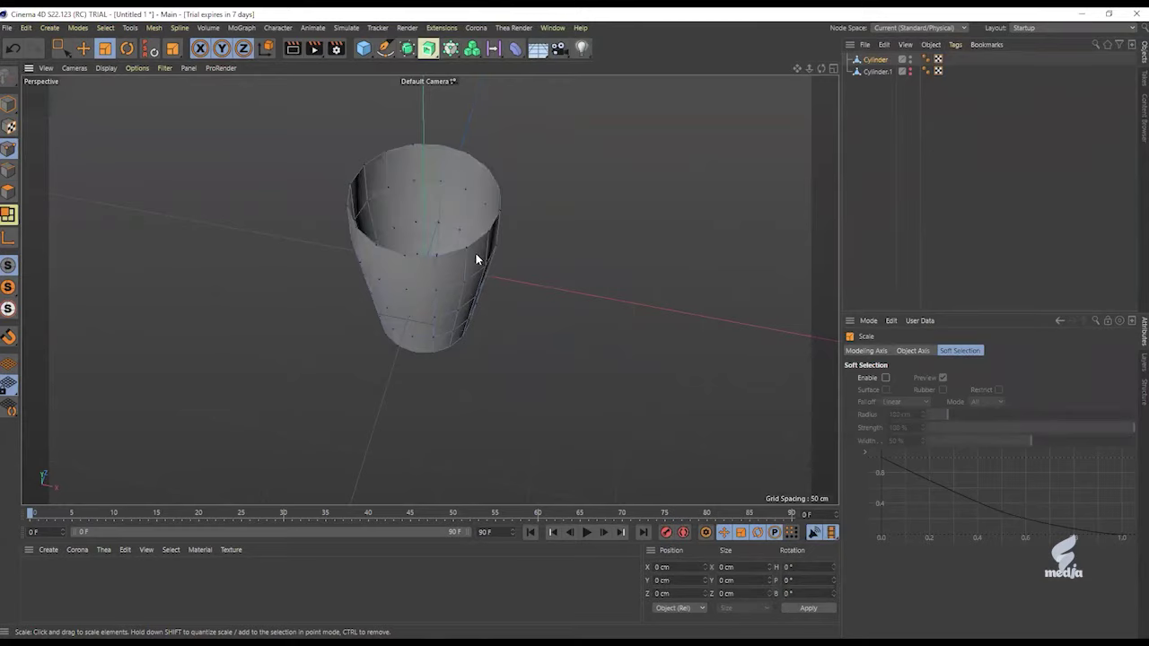
{"action": "left_click_drag", "start_coordinate": [425, 220], "coordinate": [463, 160], "text": "alt"}
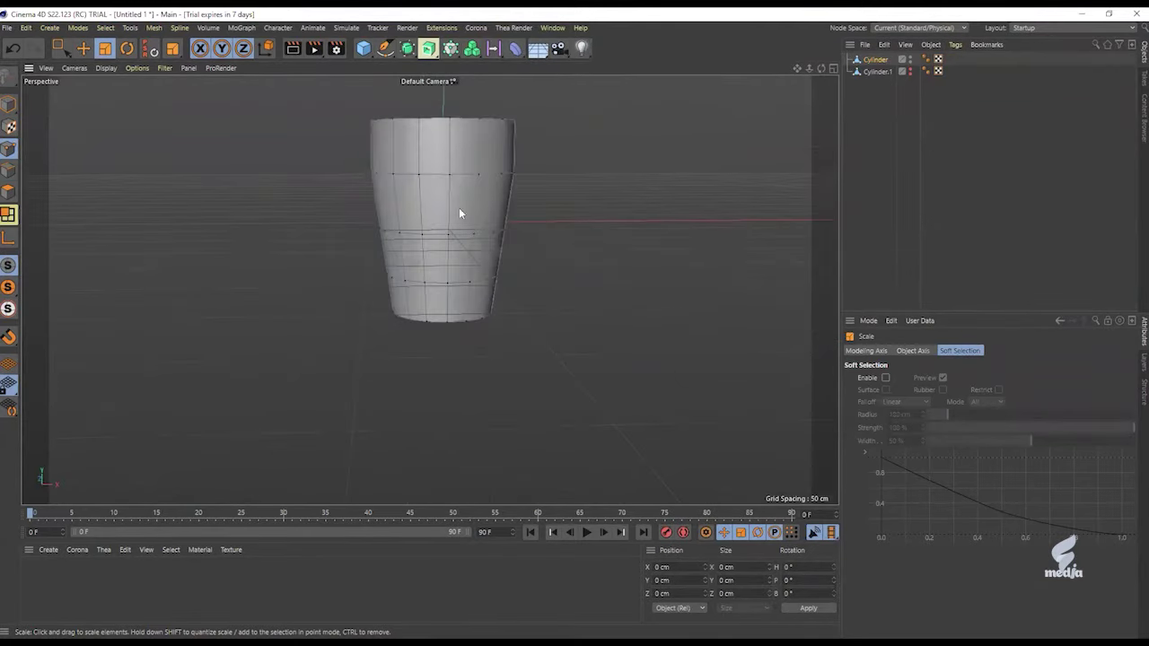
{"action": "left_click_drag", "start_coordinate": [451, 215], "coordinate": [469, 250], "text": "alt"}
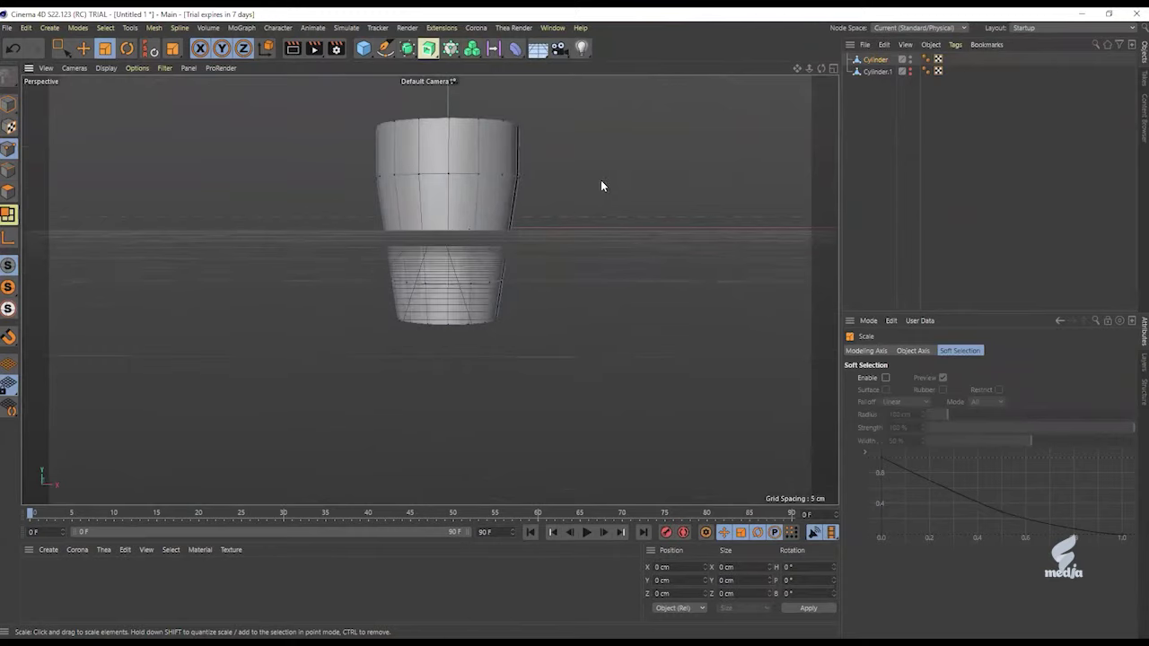
Step: In Edge mode, select the edge loop below the rim and raise it in the front view to about Y 55 cm
{"action": "left_click", "coordinate": [7, 172]}
{"action": "double_click", "coordinate": [441, 176]}
{"action": "key", "text": "e"}
{"action": "middle_click", "coordinate": [565, 146]}
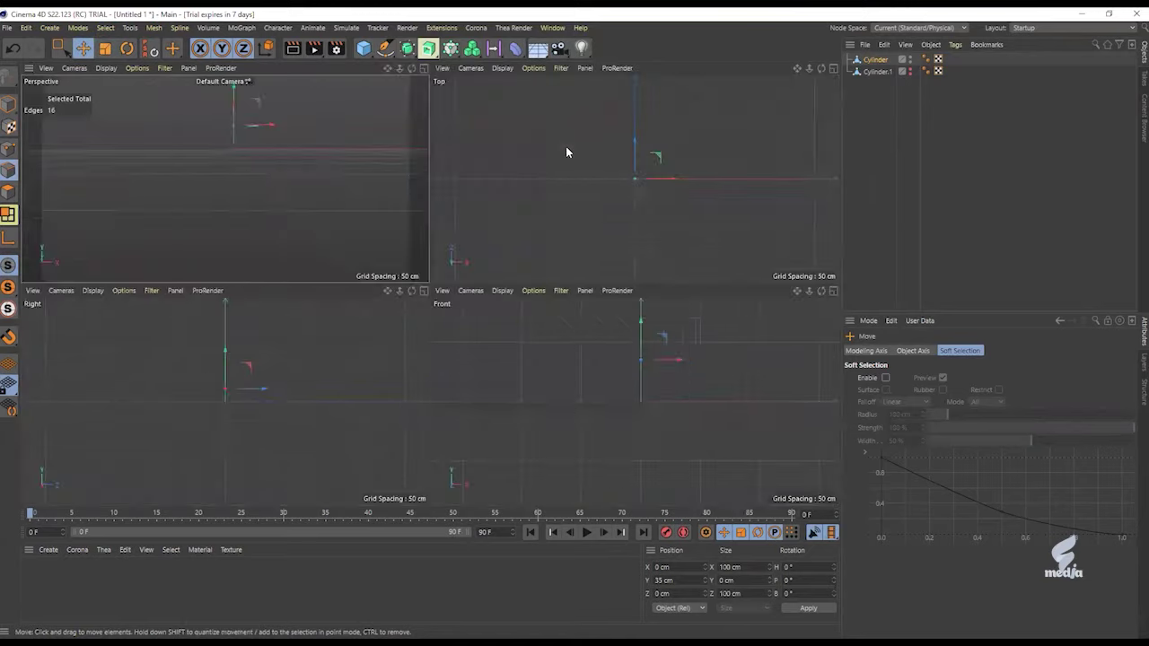
{"action": "middle_click", "coordinate": [673, 357]}
{"action": "left_click_drag", "start_coordinate": [445, 128], "coordinate": [443, 79]}
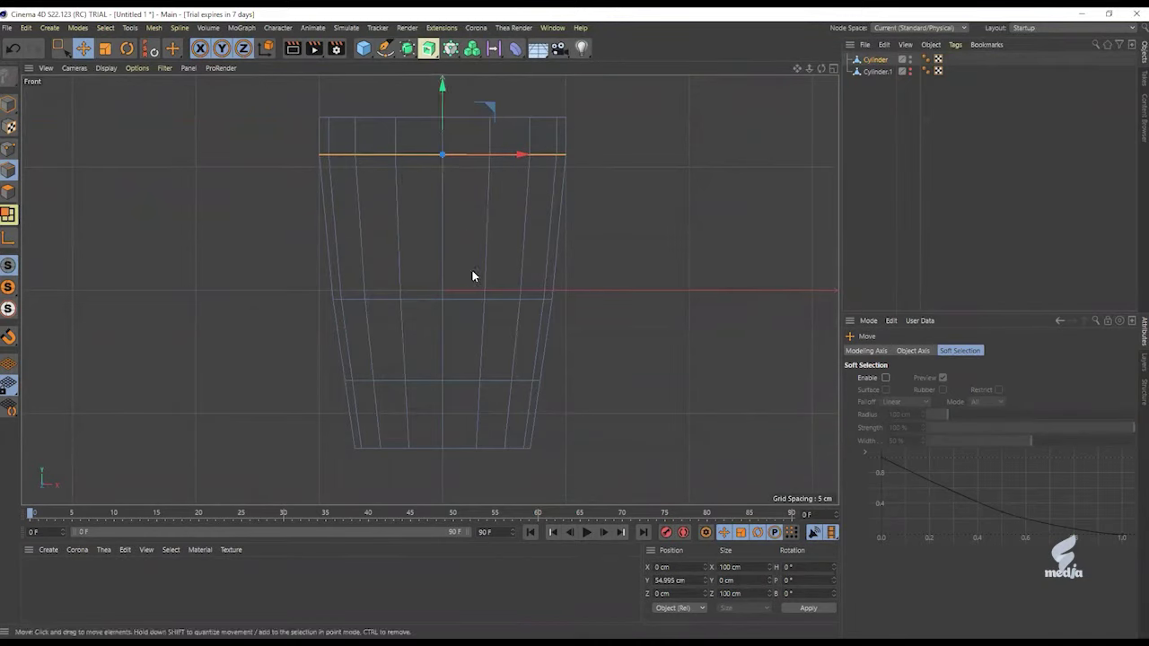
Step: Raise the body's middle edge loop and scale it slightly wider to even out the taper
{"action": "double_click", "coordinate": [391, 302]}
{"action": "left_click_drag", "start_coordinate": [443, 224], "coordinate": [446, 178]}
{"action": "key", "text": "t"}
{"action": "left_click_drag", "start_coordinate": [620, 299], "coordinate": [659, 299]}
Step: Raise the loop above the base to about Y -24.9 cm, widen it to about 84 cm, and widen the base loop slightly
{"action": "double_click", "coordinate": [457, 380]}
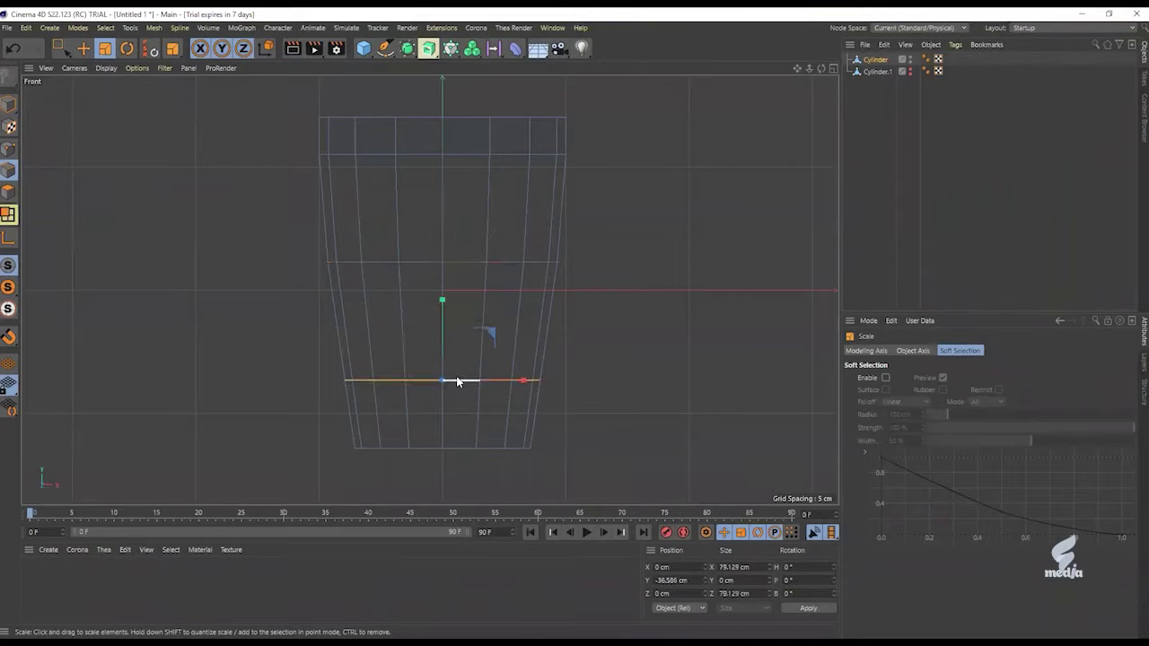
{"action": "key", "text": "e"}
{"action": "left_click_drag", "start_coordinate": [443, 302], "coordinate": [443, 275]}
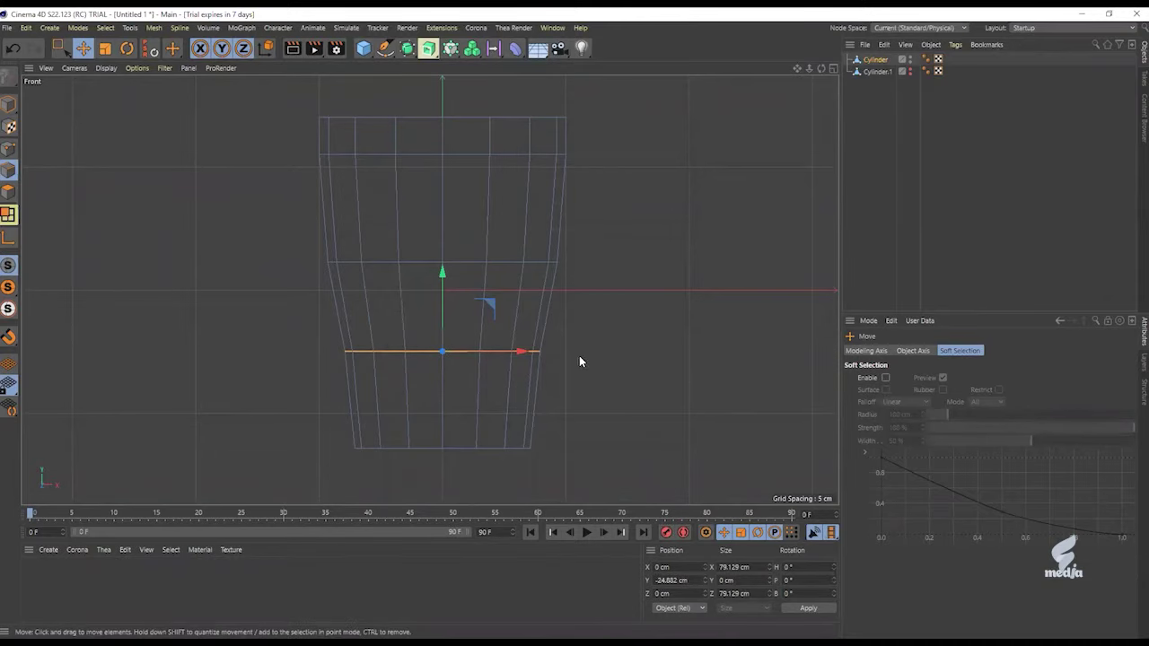
{"action": "key", "text": "t"}
{"action": "left_click_drag", "start_coordinate": [574, 353], "coordinate": [552, 419]}
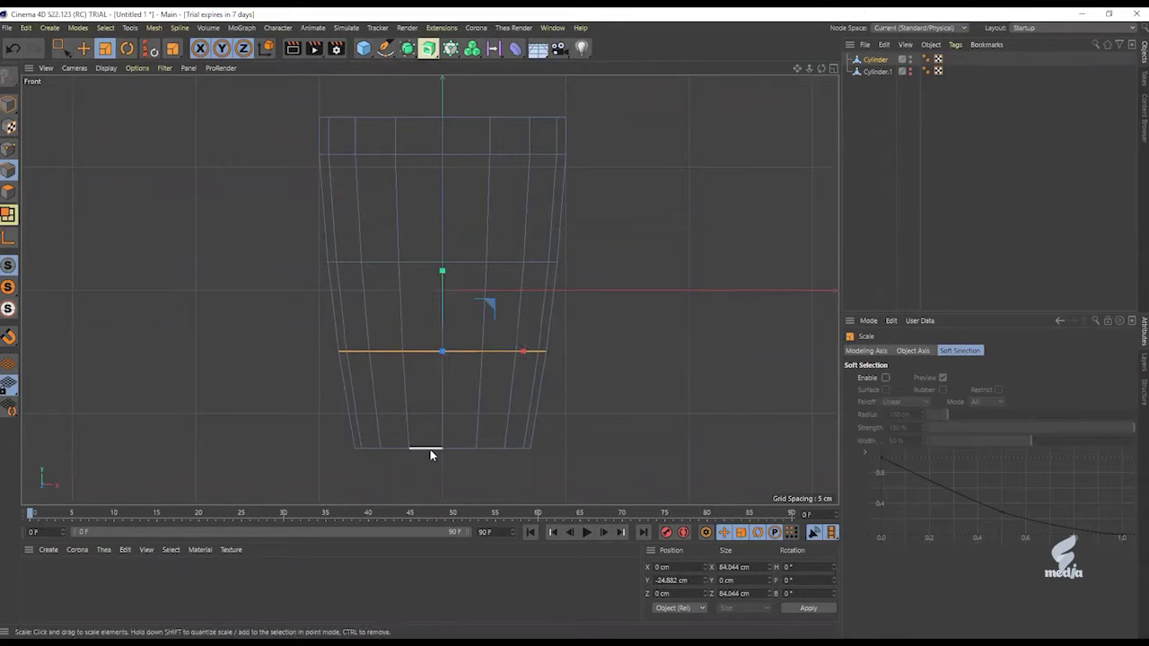
{"action": "double_click", "coordinate": [430, 453]}
{"action": "left_click_drag", "start_coordinate": [584, 429], "coordinate": [601, 418]}
Step: Move the middle edge loop further up and widen it slightly to follow the wall's slope
{"action": "left_click", "coordinate": [419, 264]}
{"action": "double_click", "coordinate": [419, 264]}
{"action": "key", "text": "e"}
{"action": "left_click_drag", "start_coordinate": [441, 185], "coordinate": [442, 161]}
{"action": "left_click_drag", "start_coordinate": [442, 163], "coordinate": [441, 161]}
{"action": "key", "text": "t"}
{"action": "left_click_drag", "start_coordinate": [602, 189], "coordinate": [607, 193]}
Step: Raise the edge loop above the base to about Y -21.7 cm and scale it to about 88.3 cm wide
{"action": "left_click", "coordinate": [423, 353]}
{"action": "key", "text": "e"}
{"action": "mouse_move", "coordinate": [441, 269]}
{"action": "left_mouse_down"}
{"action": "mouse_move", "coordinate": [441, 256]}
{"action": "mouse_move", "coordinate": [442, 267]}
{"action": "left_mouse_up"}
{"action": "key", "text": "t"}
{"action": "left_click_drag", "start_coordinate": [577, 343], "coordinate": [641, 303]}
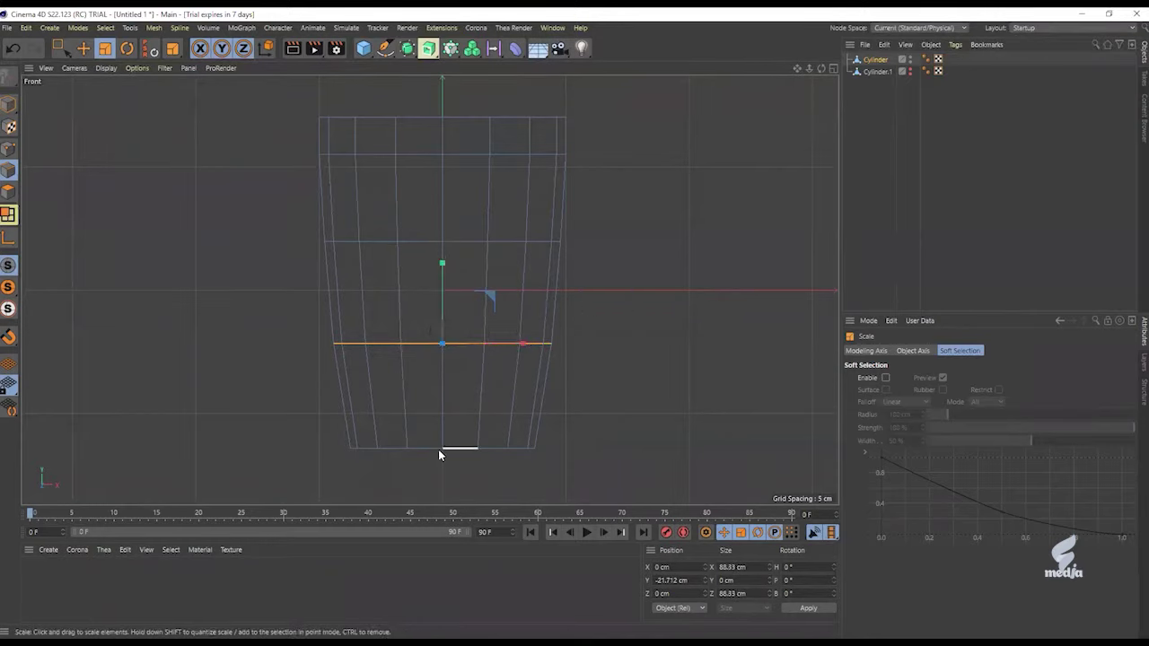
Step: Scale the base edge loop to about 81 cm wide and check the body's taper in the perspective view
{"action": "left_click", "coordinate": [441, 449]}
{"action": "left_click_drag", "start_coordinate": [598, 400], "coordinate": [626, 370]}
{"action": "middle_click", "coordinate": [267, 239]}
{"action": "middle_click", "coordinate": [267, 239]}
{"action": "left_click_drag", "start_coordinate": [536, 304], "coordinate": [499, 210], "text": "alt"}
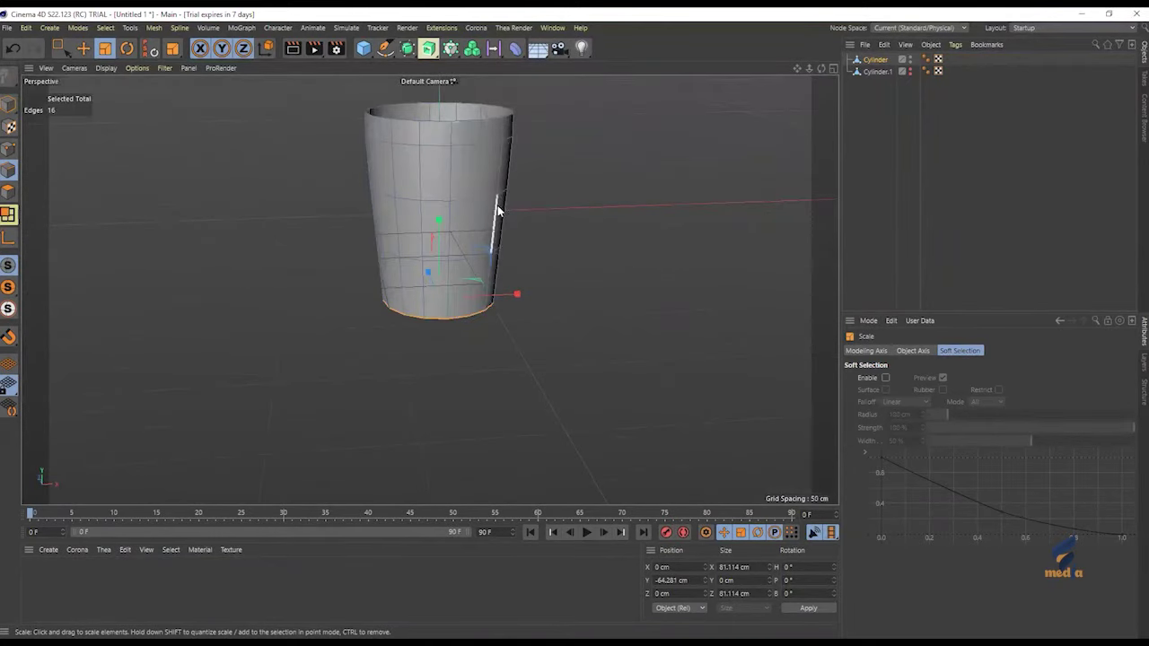
{"action": "left_click_drag", "start_coordinate": [453, 177], "coordinate": [471, 247], "text": "alt"}
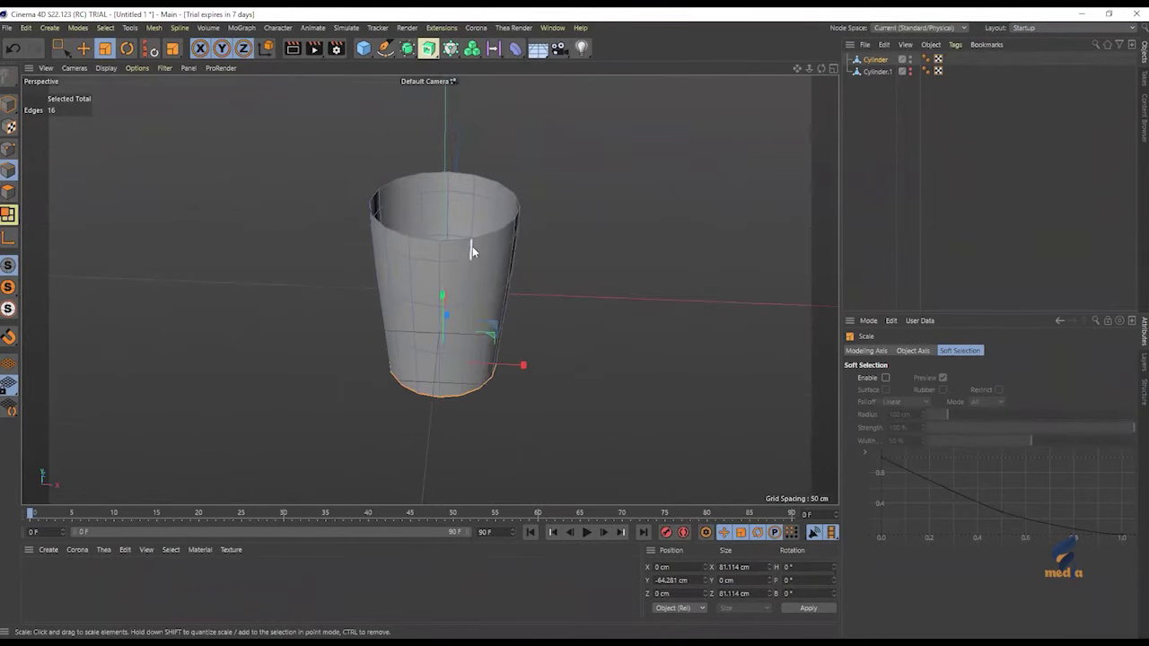
Step: Add three evenly spaced loop cuts at 25, 50 and 75% across the body's base cap with Loop/Path Cut
{"action": "left_click_drag", "start_coordinate": [470, 332], "coordinate": [446, 218], "text": "alt"}
{"action": "scroll", "coordinate": [448, 299], "scroll_direction": "up", "scroll_amount": 5}
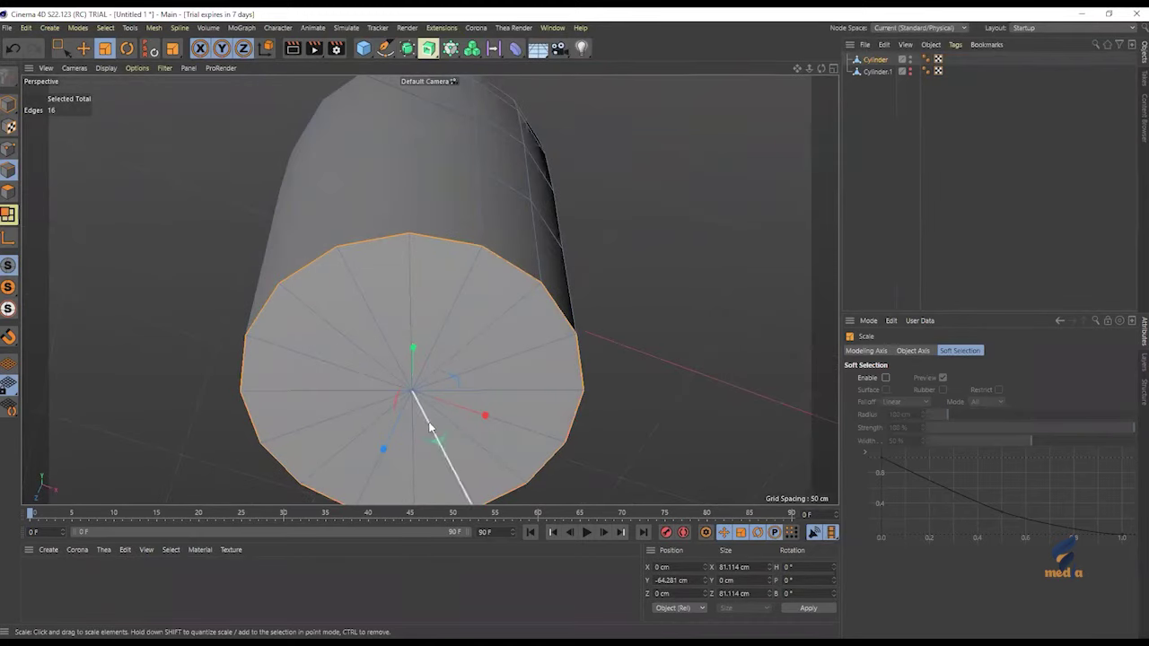
{"action": "key", "text": "k"}
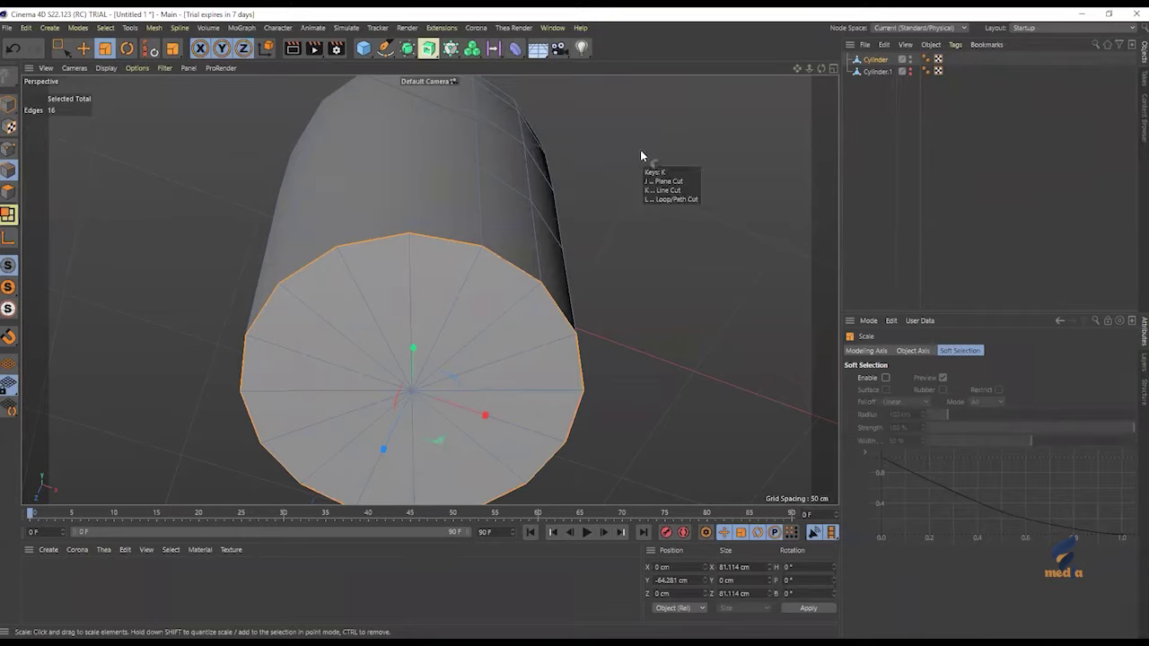
{"action": "key", "text": "l"}
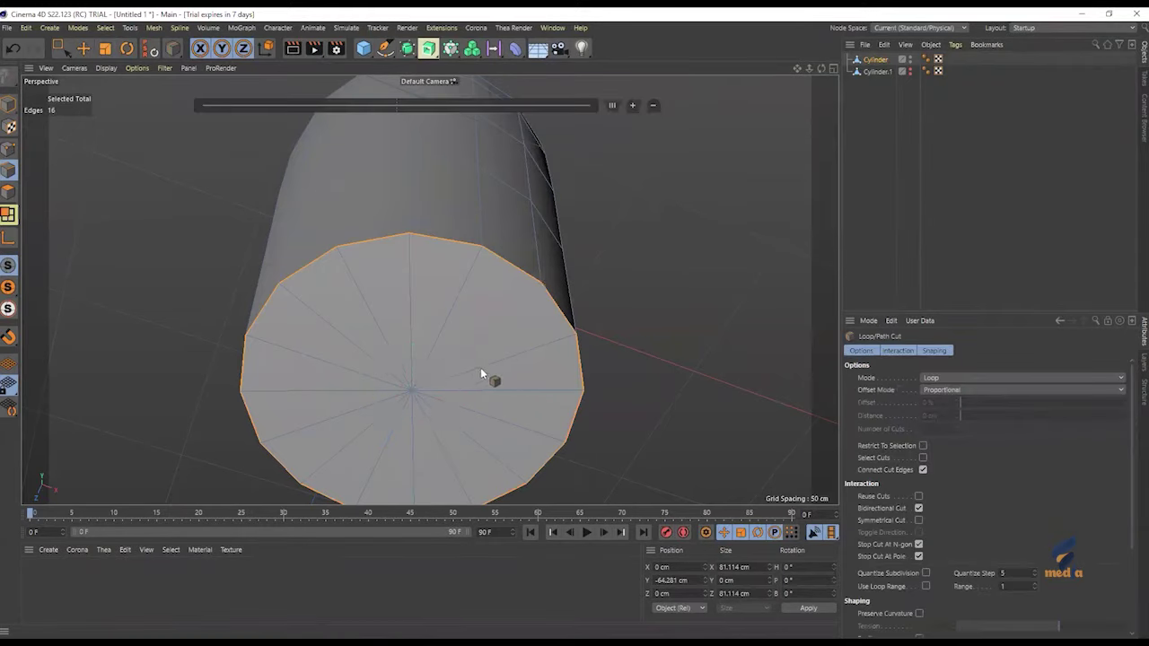
{"action": "left_click", "coordinate": [480, 374]}
{"action": "left_click", "coordinate": [612, 105]}
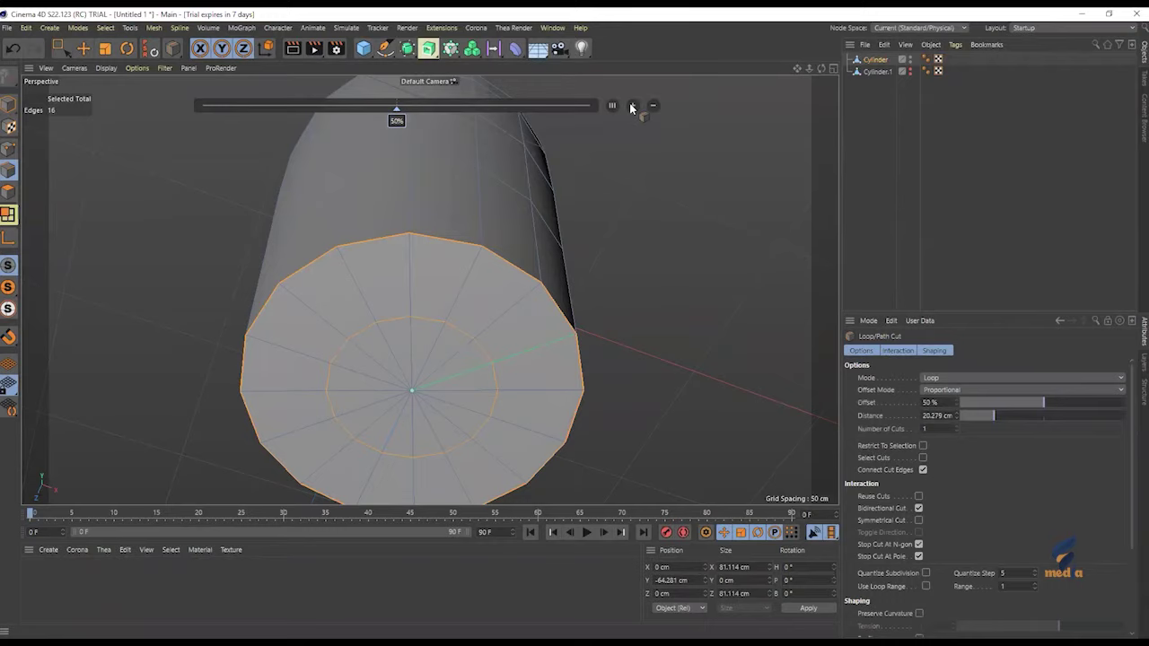
{"action": "double_click", "coordinate": [632, 106]}
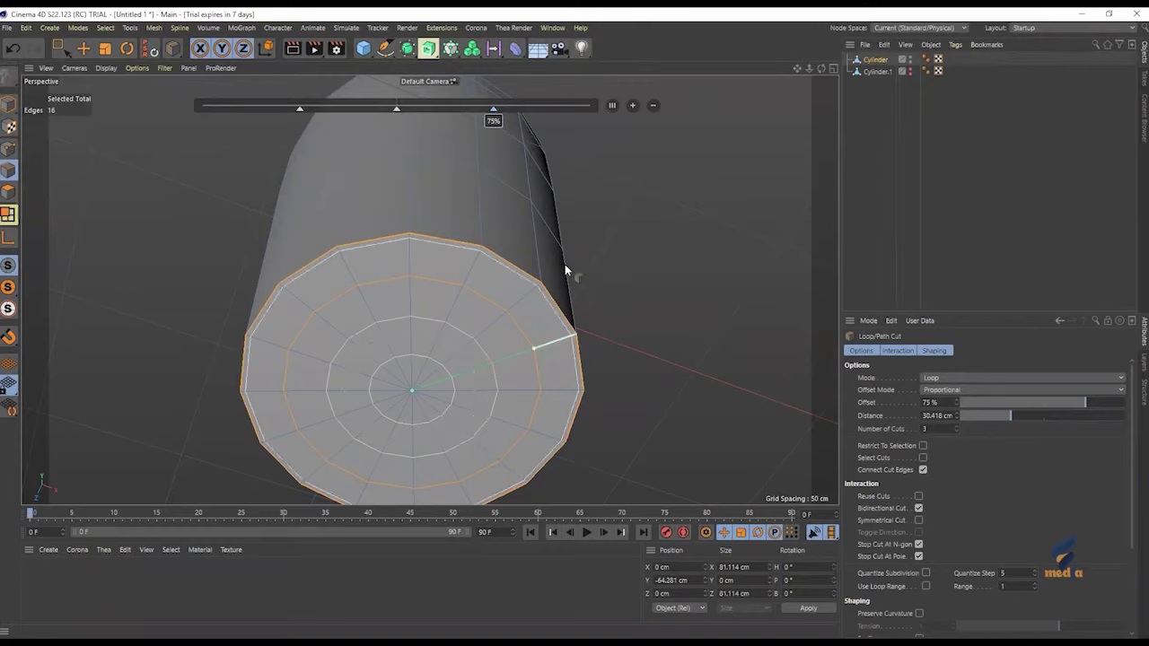
Step: Put the body cylinder under a Subdivision Surface and inspect the smoothed inside and base
{"action": "left_click_drag", "start_coordinate": [525, 362], "coordinate": [524, 402], "text": "alt"}
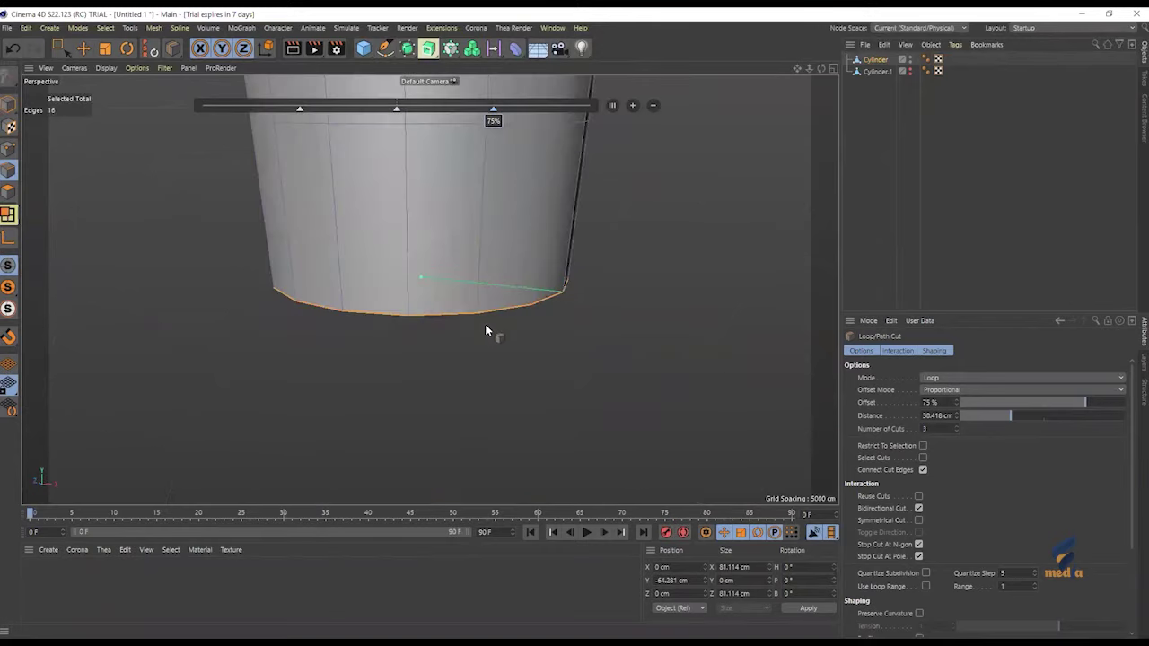
{"action": "right_click_drag", "start_coordinate": [539, 325], "coordinate": [532, 271], "text": "alt"}
{"action": "mouse_move", "coordinate": [470, 350]}
{"action": "left_mouse_down", "text": "alt"}
{"action": "mouse_move", "coordinate": [469, 410]}
{"action": "mouse_move", "coordinate": [452, 276]}
{"action": "mouse_move", "coordinate": [449, 330]}
{"action": "mouse_move", "coordinate": [464, 301]}
{"action": "left_mouse_up", "text": "alt"}
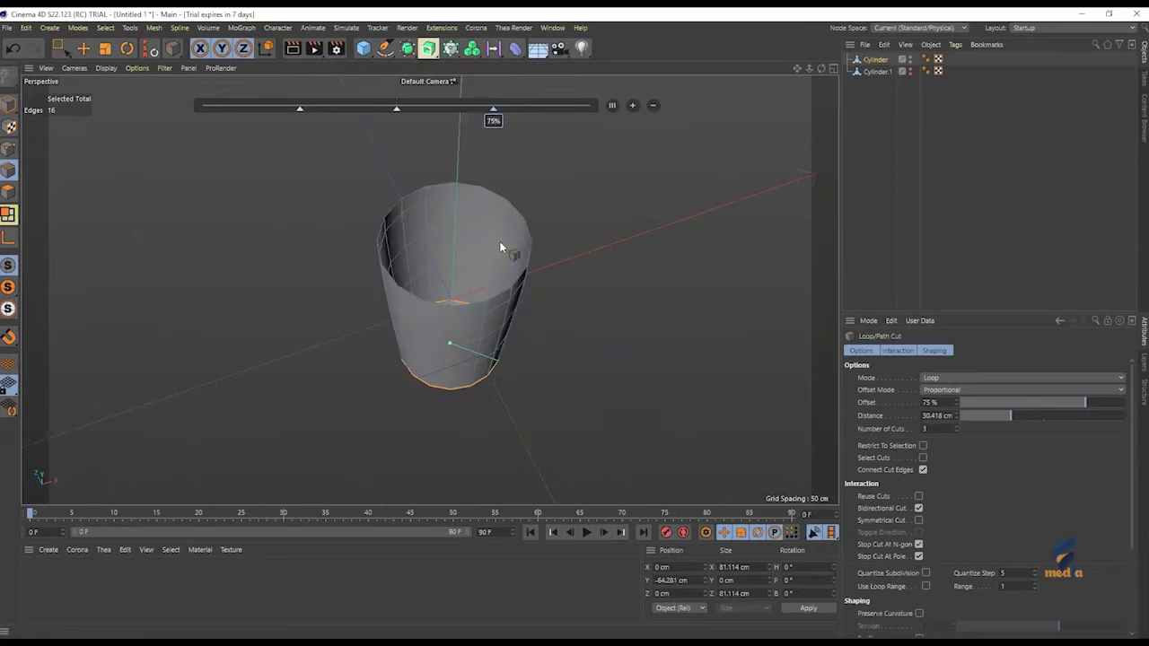
{"action": "left_click", "coordinate": [408, 47], "text": "alt"}
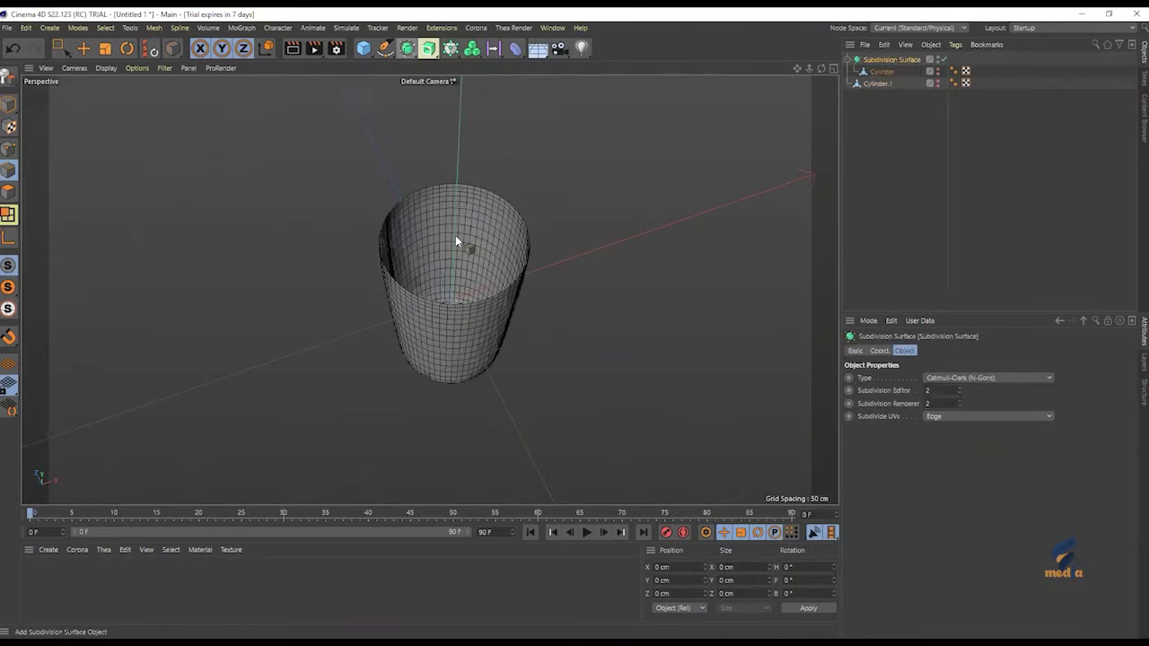
{"action": "left_click_drag", "start_coordinate": [456, 239], "coordinate": [451, 253], "text": "alt"}
{"action": "left_click_drag", "start_coordinate": [467, 106], "coordinate": [480, 193], "text": "alt"}
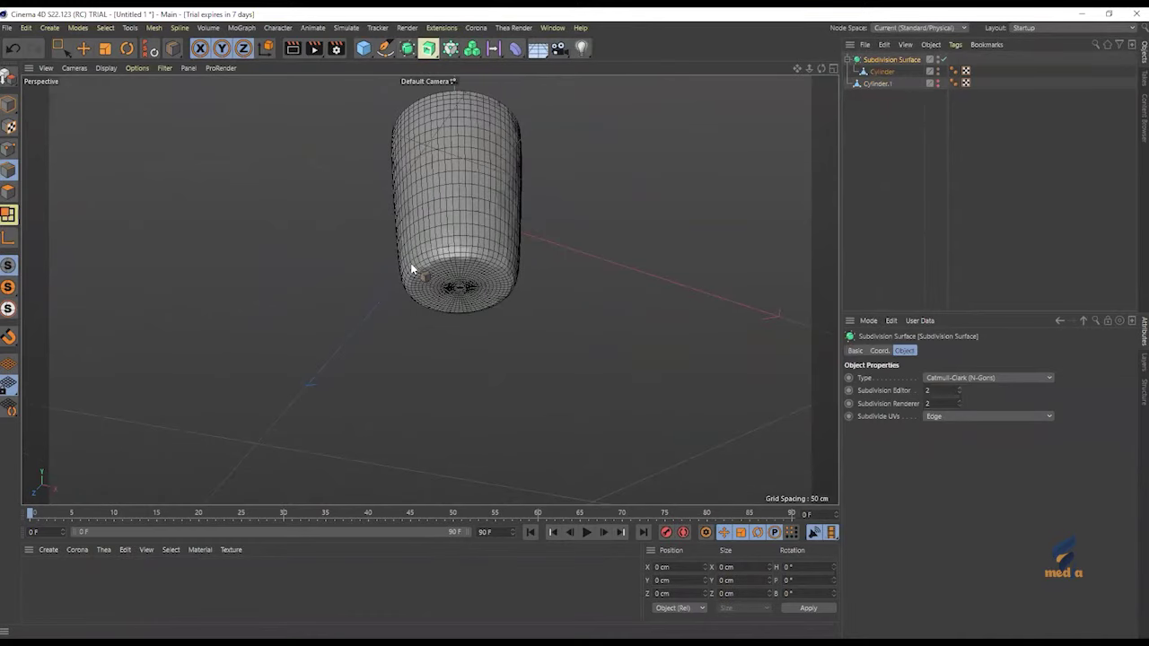
Step: Add a loop cut at about 99% on the body's side wall, right beside the base edge, with Loop/Path Cut
{"action": "left_click_drag", "start_coordinate": [411, 267], "coordinate": [503, 261], "text": "alt"}
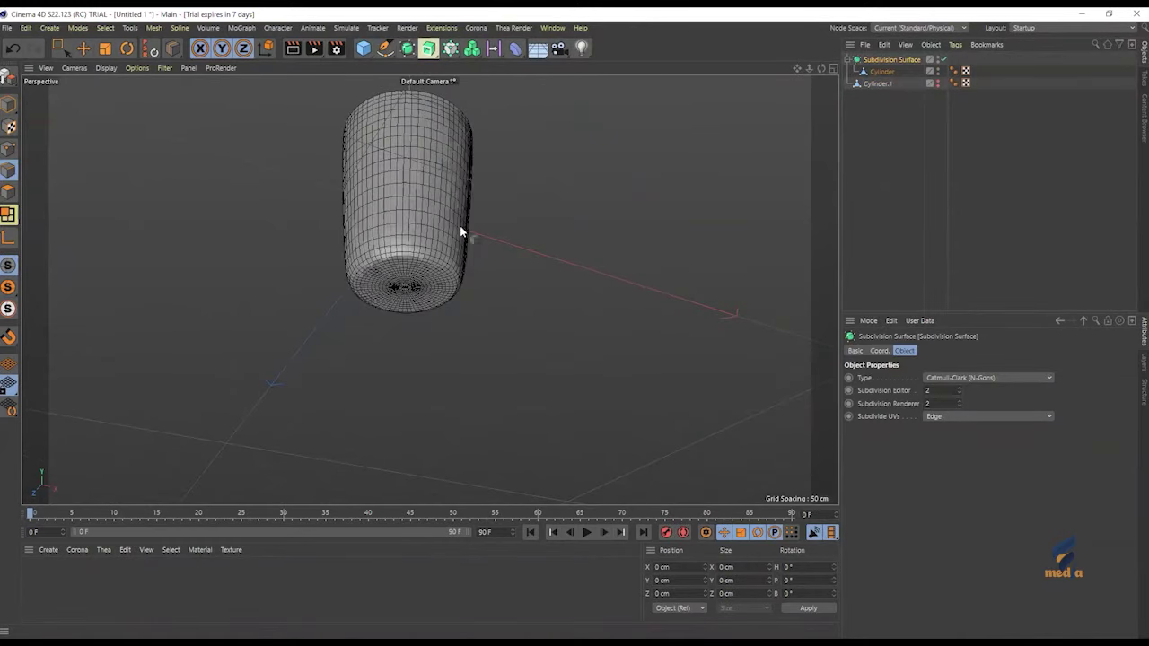
{"action": "left_click_drag", "start_coordinate": [459, 226], "coordinate": [434, 199], "text": "alt"}
{"action": "left_click_drag", "start_coordinate": [403, 295], "coordinate": [403, 287], "text": "alt"}
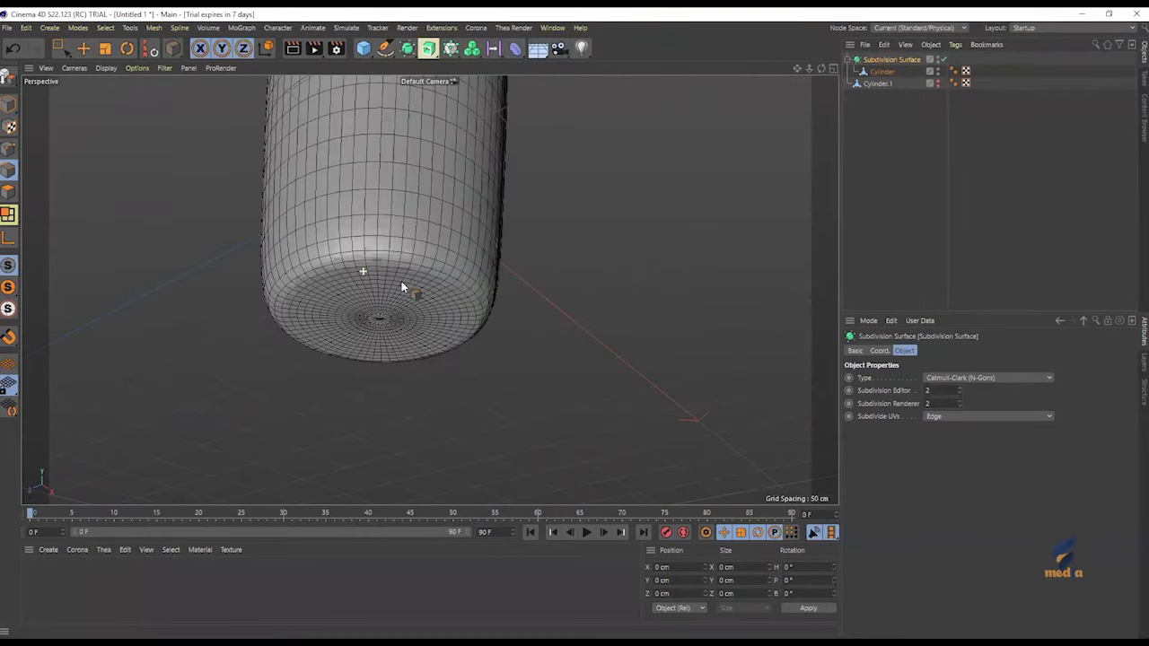
{"action": "right_click_drag", "start_coordinate": [377, 326], "coordinate": [418, 302], "text": "alt"}
{"action": "middle_click_drag", "start_coordinate": [417, 237], "coordinate": [418, 271], "text": "alt"}
{"action": "right_click_drag", "start_coordinate": [395, 319], "coordinate": [417, 299], "text": "alt"}
{"action": "scroll", "coordinate": [424, 194], "scroll_direction": "down", "scroll_amount": 3}
{"action": "left_click", "coordinate": [881, 71]}
{"action": "left_click_drag", "start_coordinate": [511, 216], "coordinate": [508, 314], "text": "alt"}
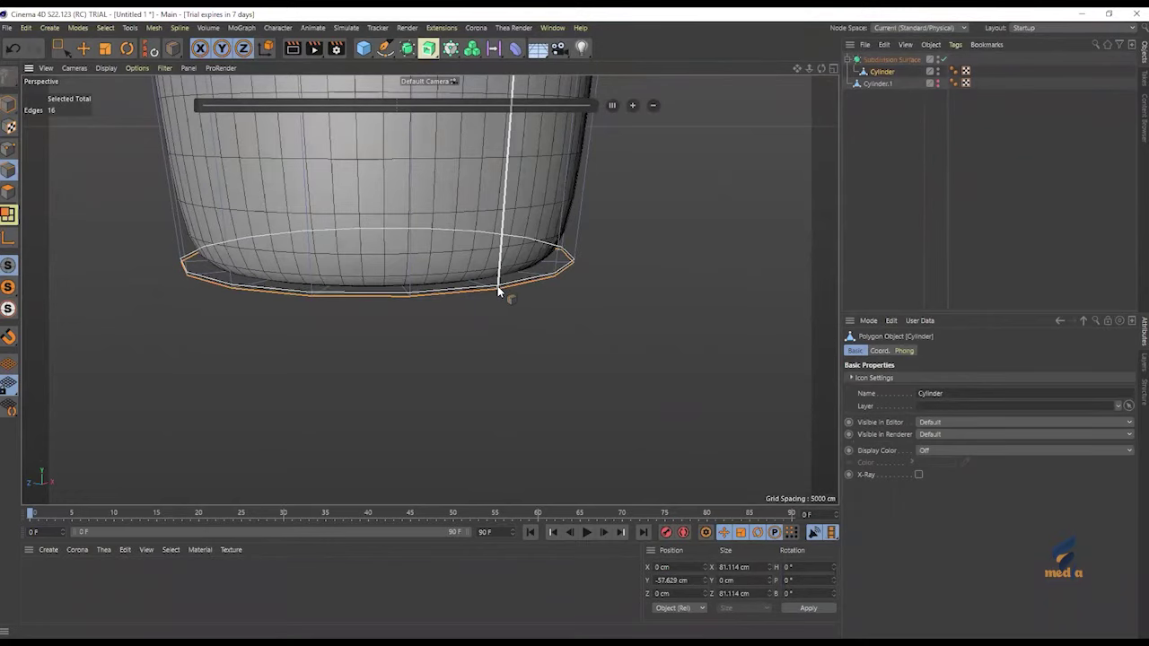
{"action": "left_click_drag", "start_coordinate": [500, 291], "coordinate": [501, 303], "text": "alt"}
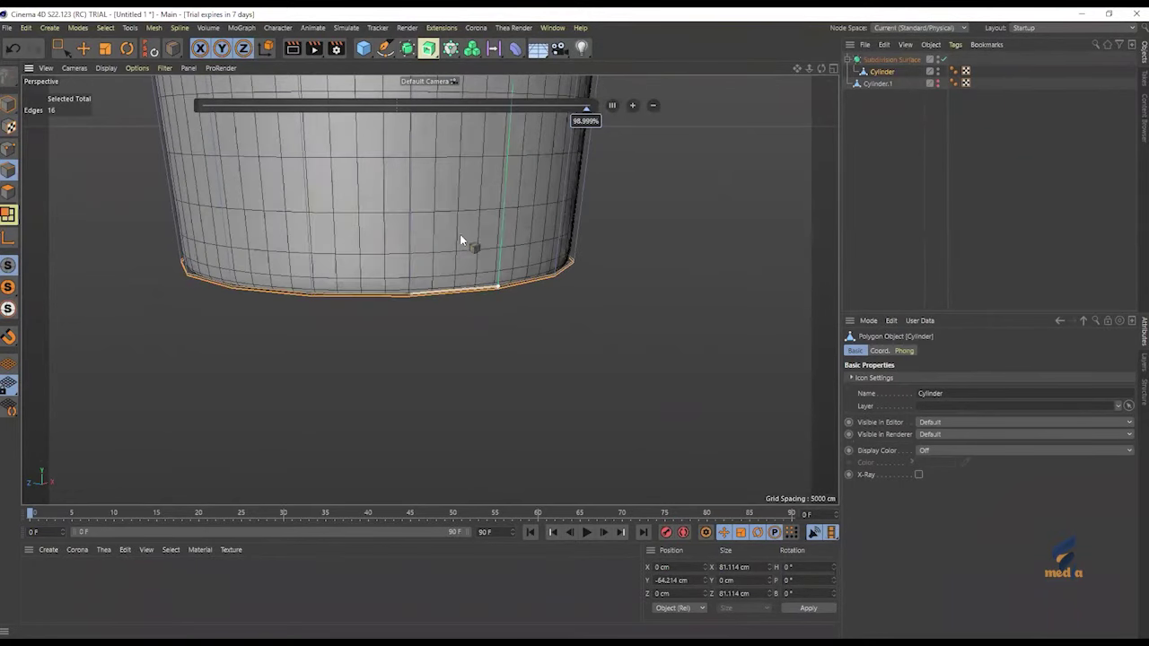
Step: Check the sharpened base from below, turn off the Subdivision Surface smoothing and switch to polygon mode
{"action": "left_click_drag", "start_coordinate": [459, 234], "coordinate": [462, 153], "text": "alt"}
{"action": "scroll", "coordinate": [535, 296], "scroll_direction": "up", "scroll_amount": 10}
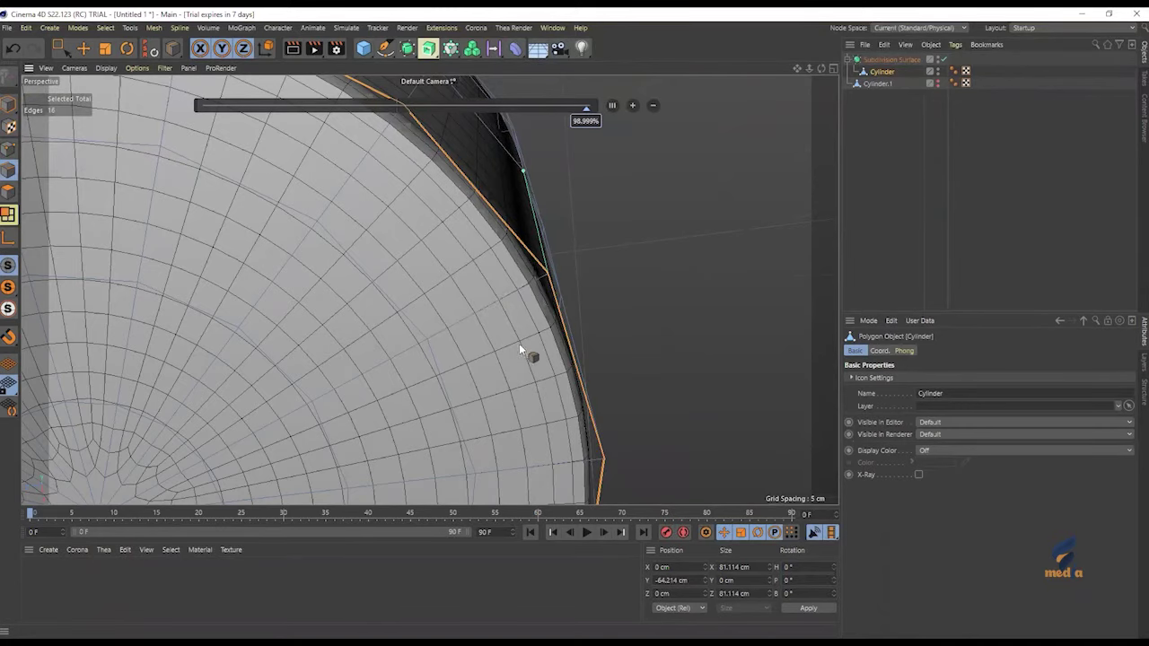
{"action": "scroll", "coordinate": [537, 328], "scroll_direction": "down", "scroll_amount": 6}
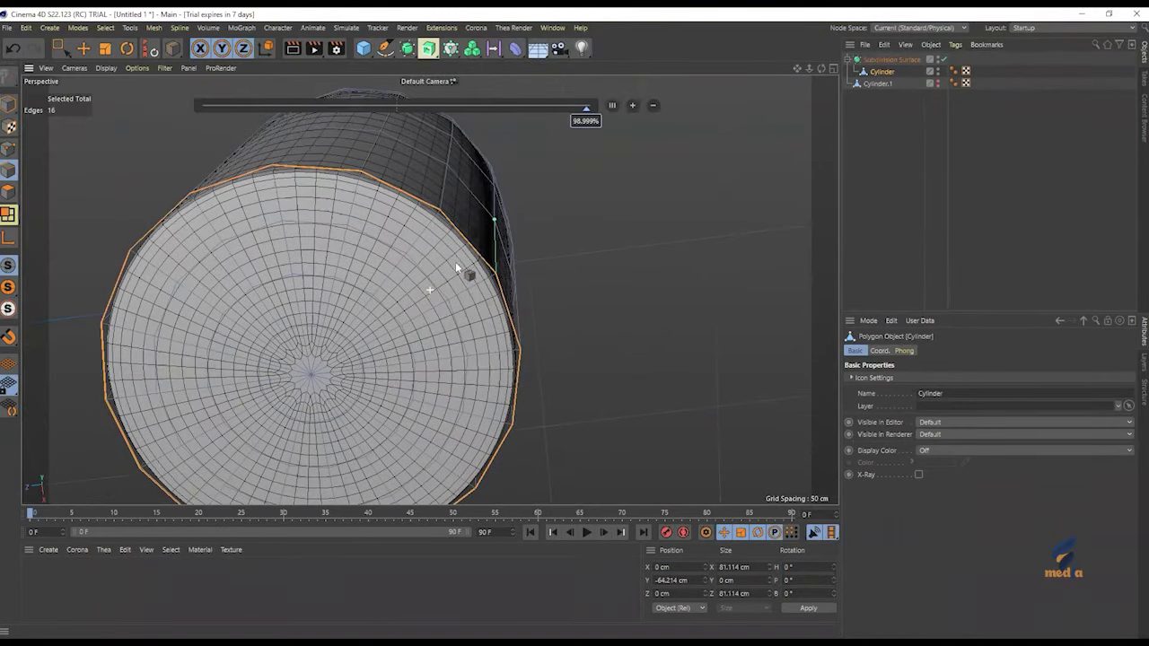
{"action": "key", "text": "q"}
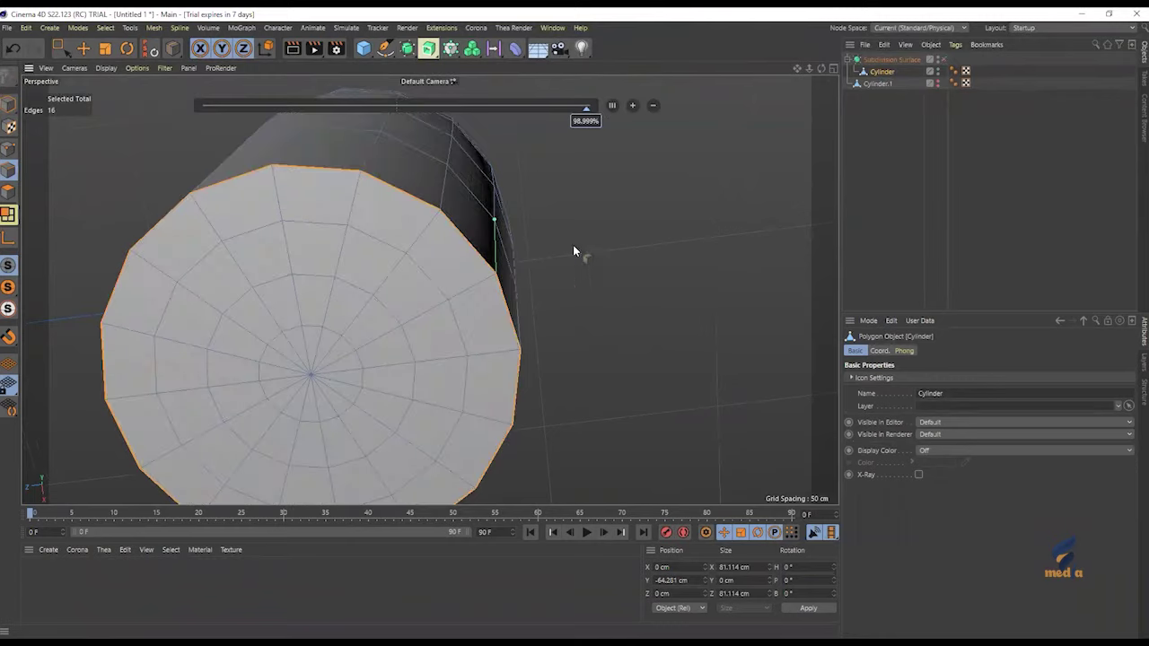
{"action": "left_click", "coordinate": [9, 191]}
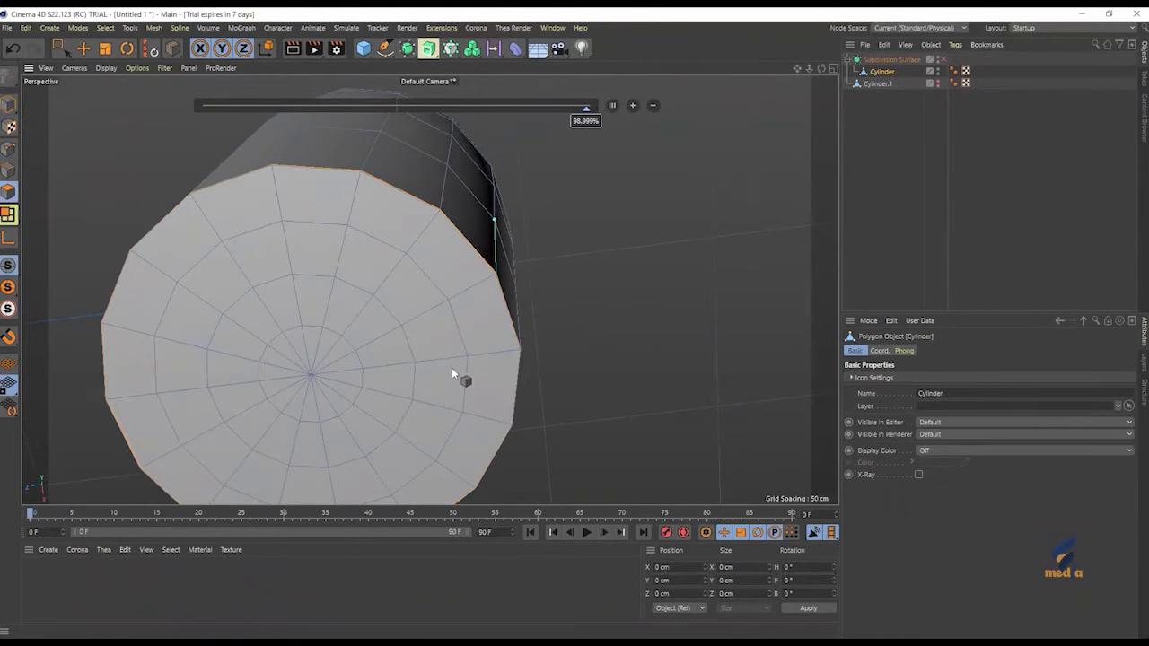
{"action": "key", "text": "k"}
{"action": "key", "text": "k"}
{"action": "left_click", "coordinate": [447, 165]}
{"action": "key", "text": "u"}
{"action": "key", "text": "l"}
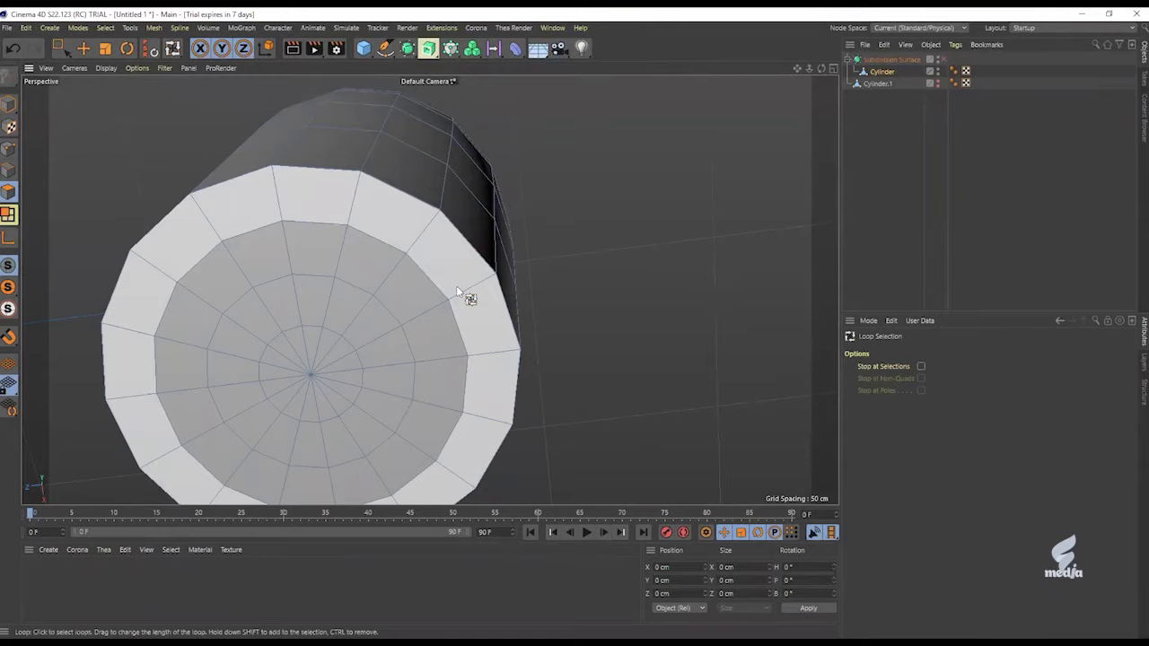
Step: Add a loop cut around the outermost ring of the base cap and set its offset to 65%
{"action": "key", "text": "k"}
{"action": "key", "text": "l"}
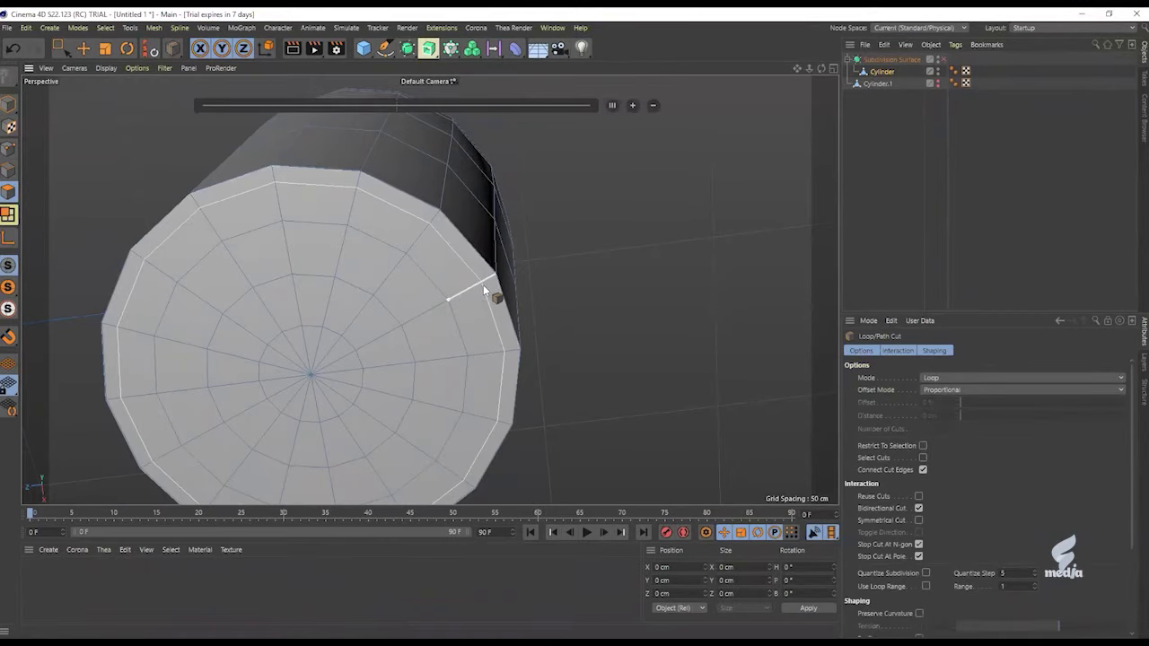
{"action": "left_click", "coordinate": [482, 292]}
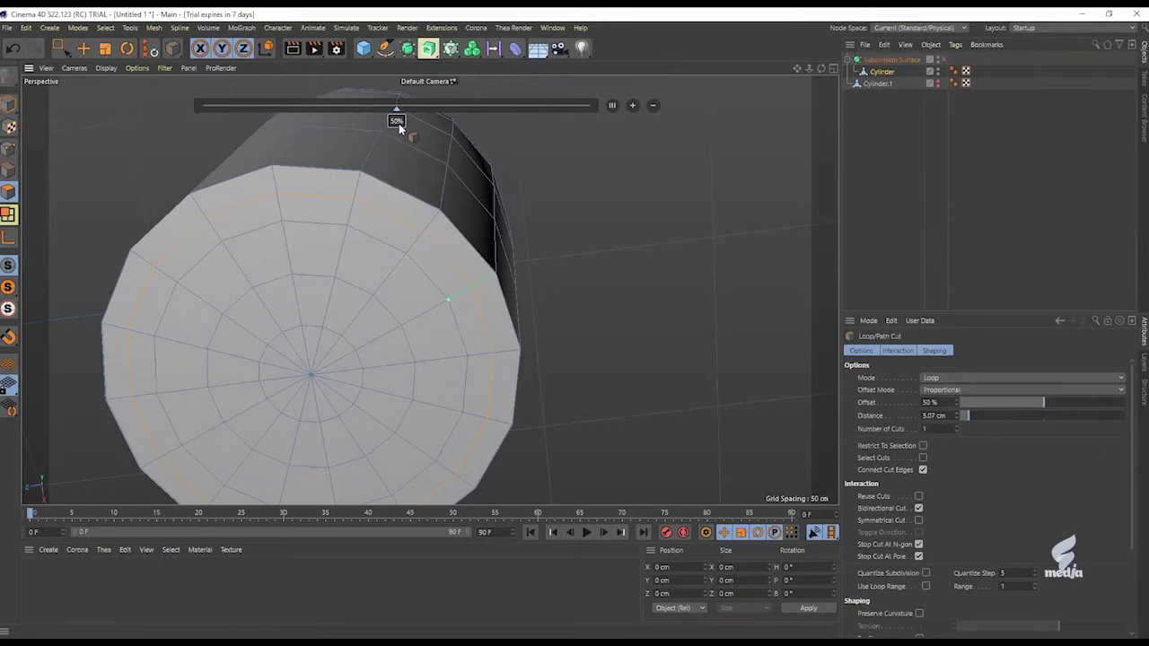
{"action": "middle_click_drag", "start_coordinate": [399, 127], "coordinate": [370, 202], "text": "alt"}
{"action": "left_click_drag", "start_coordinate": [401, 121], "coordinate": [450, 121]}
{"action": "left_click", "coordinate": [933, 405]}
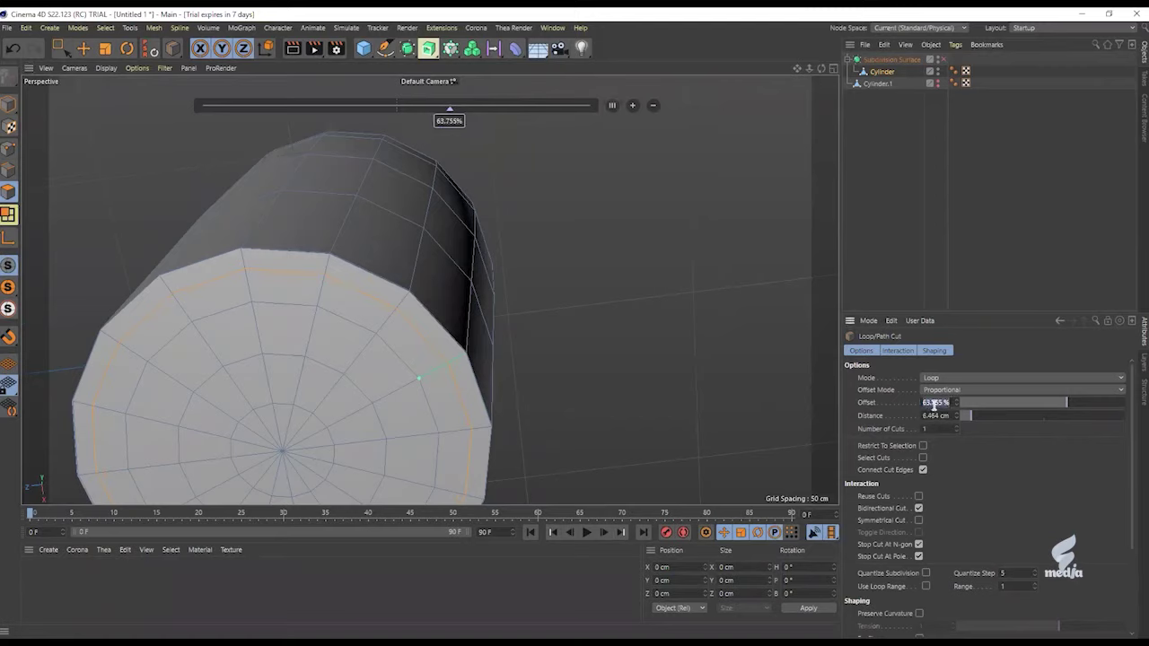
{"action": "type", "text": "65"}
{"action": "key", "text": "Return"}
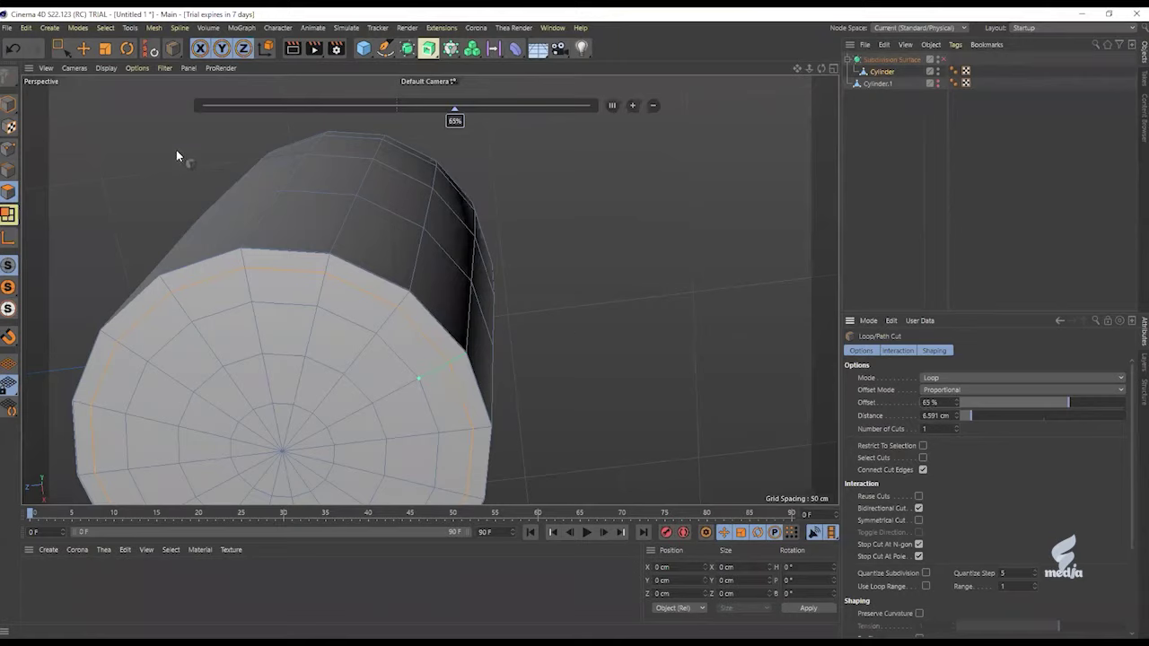
Step: Select all base cap polygons inside the narrow outer rim, ring by ring, with Loop Selection
{"action": "key", "text": "u"}
{"action": "key", "text": "l"}
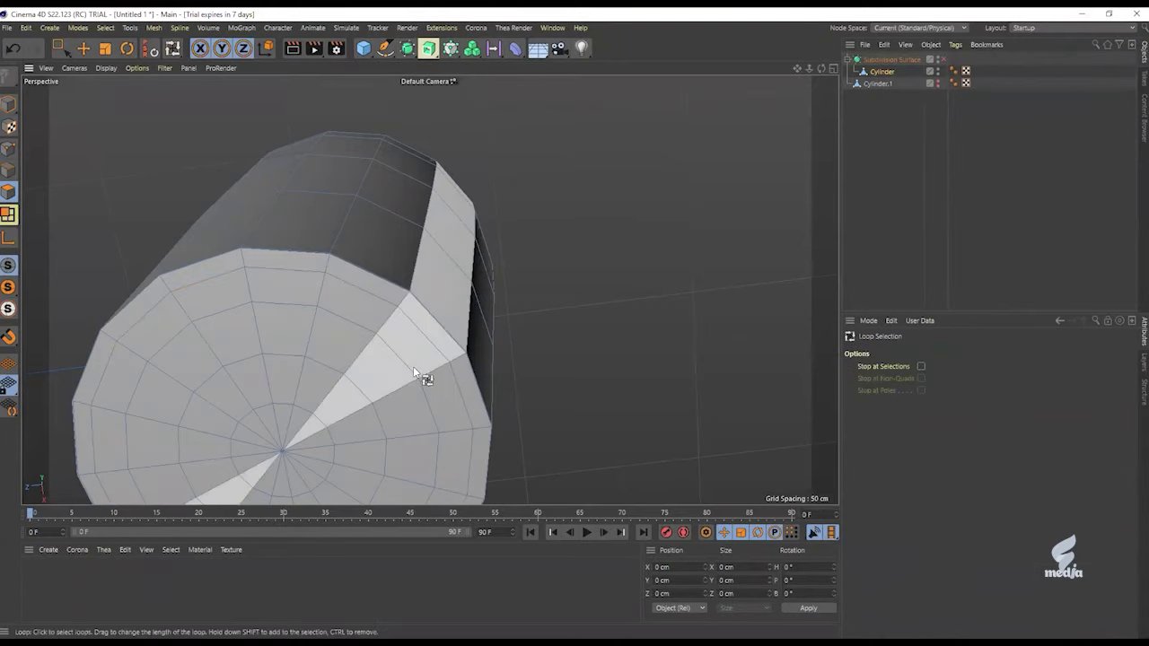
{"action": "left_click", "coordinate": [439, 388]}
{"action": "left_click_drag", "start_coordinate": [437, 431], "coordinate": [513, 286], "text": "alt"}
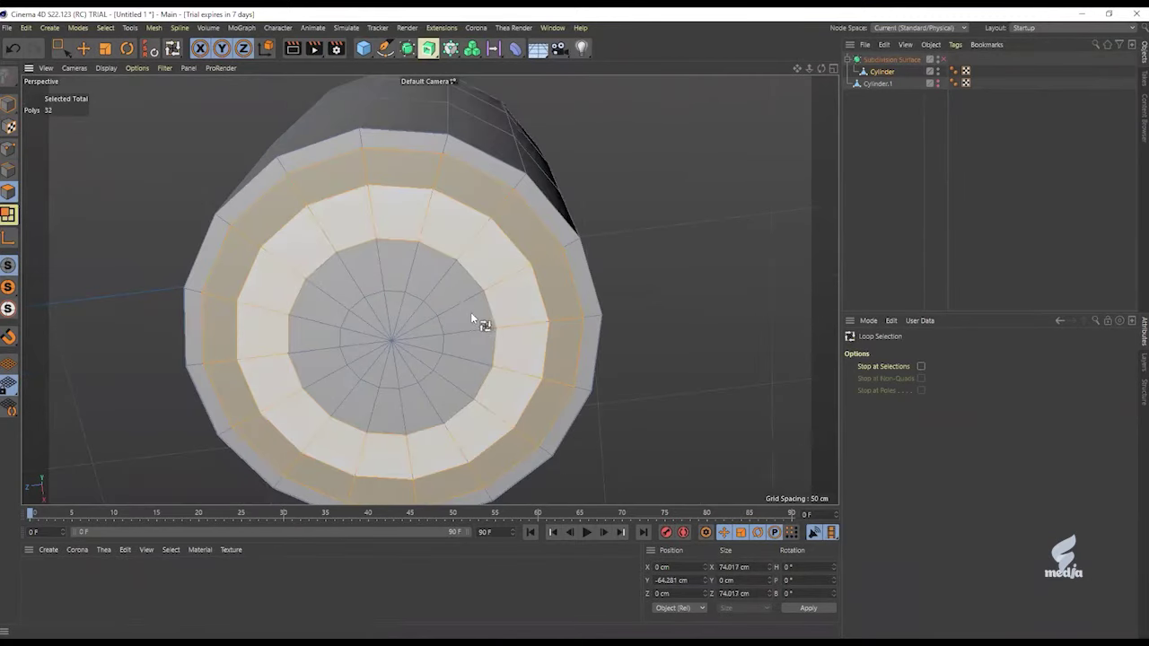
{"action": "left_click", "coordinate": [474, 315], "text": "shift"}
{"action": "left_click", "coordinate": [445, 316], "text": "shift"}
{"action": "left_click", "coordinate": [410, 344], "text": "shift"}
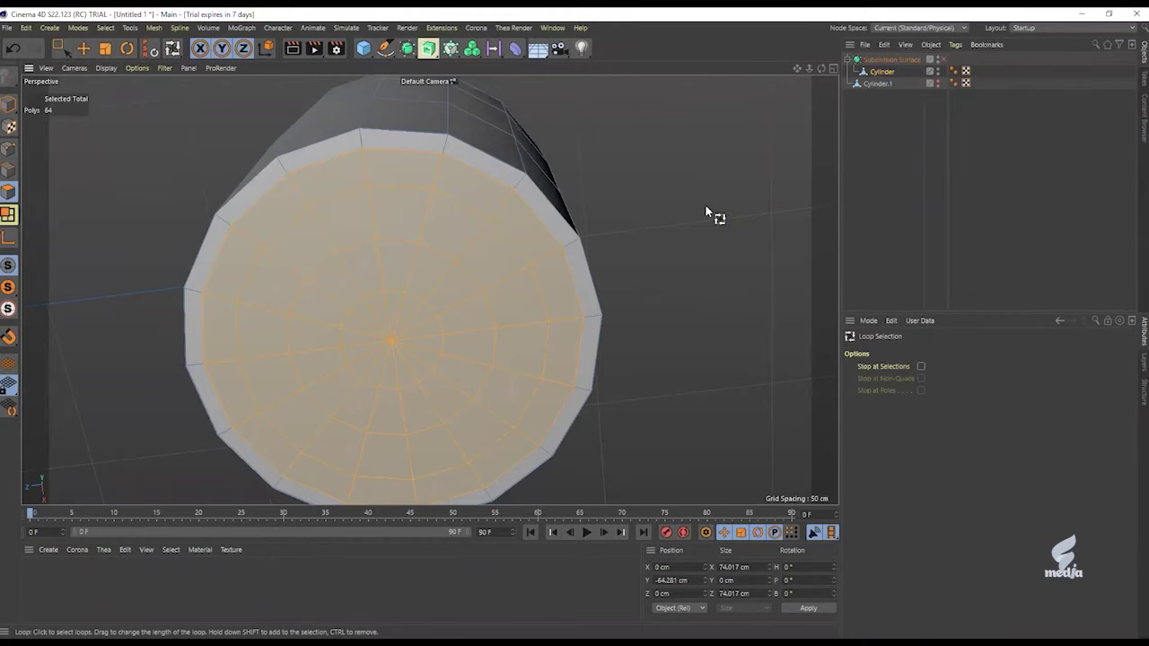
Step: Recess the selected base polygons by moving them up to about Y -53.9 cm and re-enable the smoothing
{"action": "key", "text": "e"}
{"action": "left_click_drag", "start_coordinate": [486, 308], "coordinate": [388, 392], "text": "alt"}
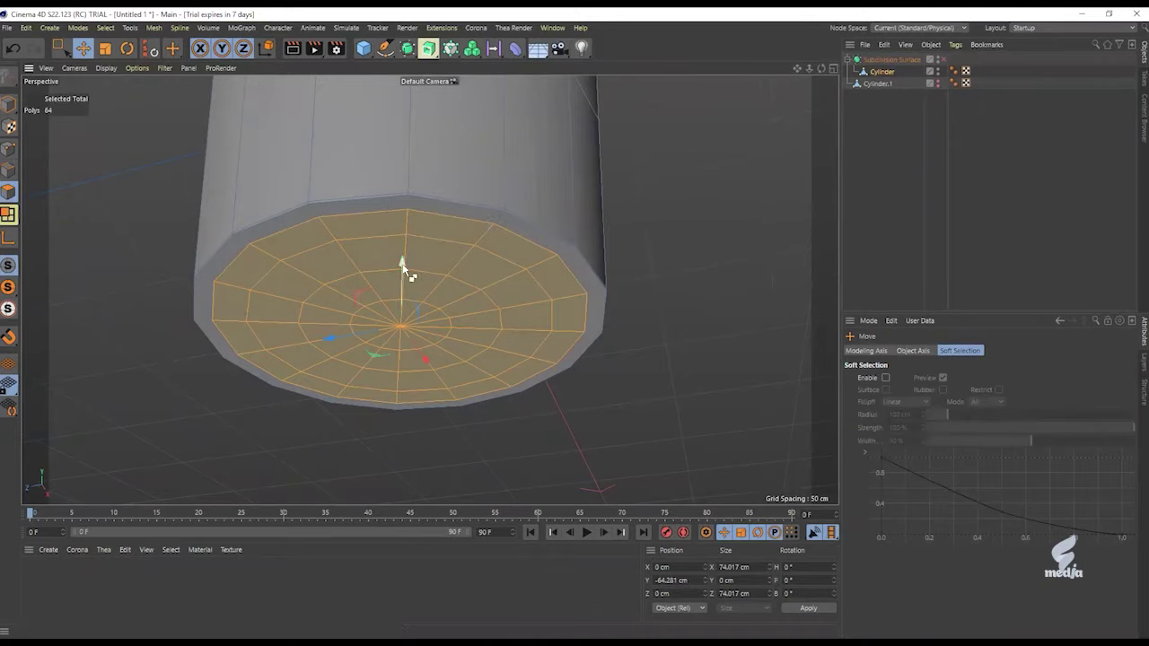
{"action": "left_click_drag", "start_coordinate": [402, 265], "coordinate": [402, 234]}
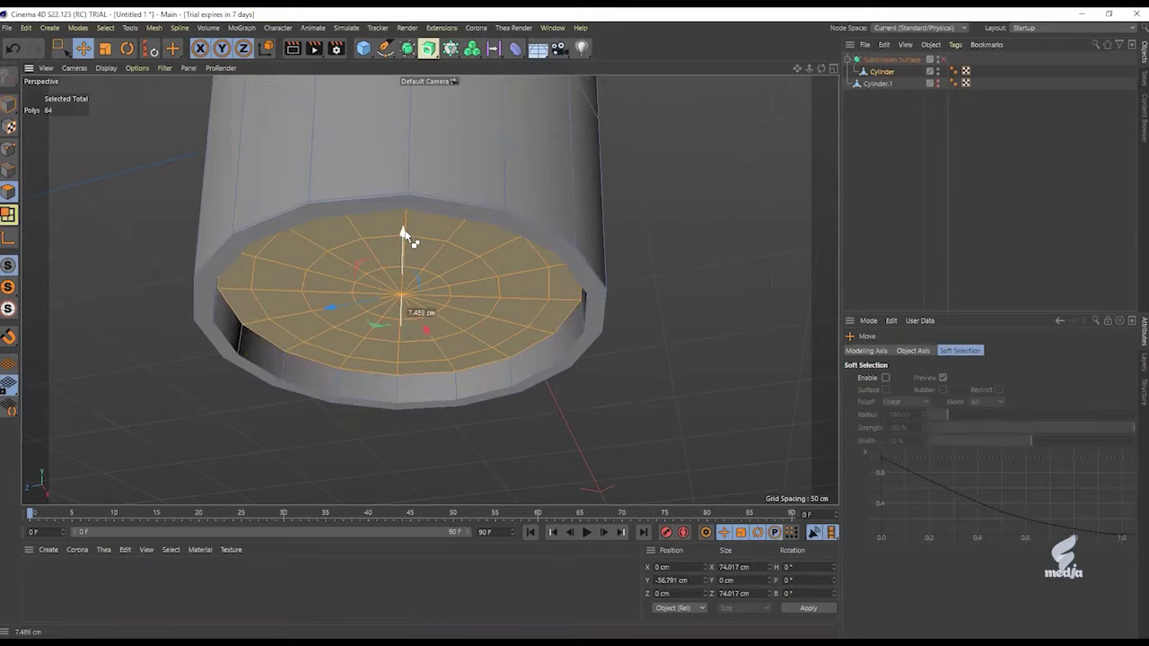
{"action": "left_click_drag", "start_coordinate": [405, 230], "coordinate": [438, 217]}
{"action": "key", "text": "q"}
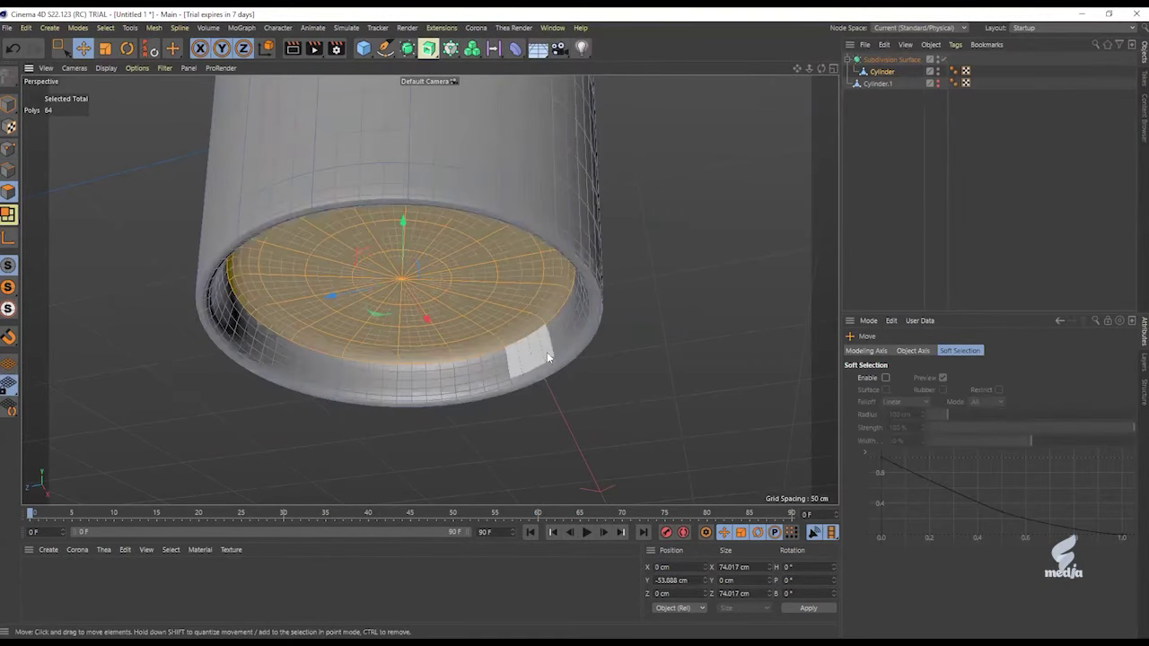
Step: Lower the recessed base polygons slightly in the front view, to about Y -56 cm
{"action": "left_click_drag", "start_coordinate": [469, 309], "coordinate": [540, 289], "text": "alt"}
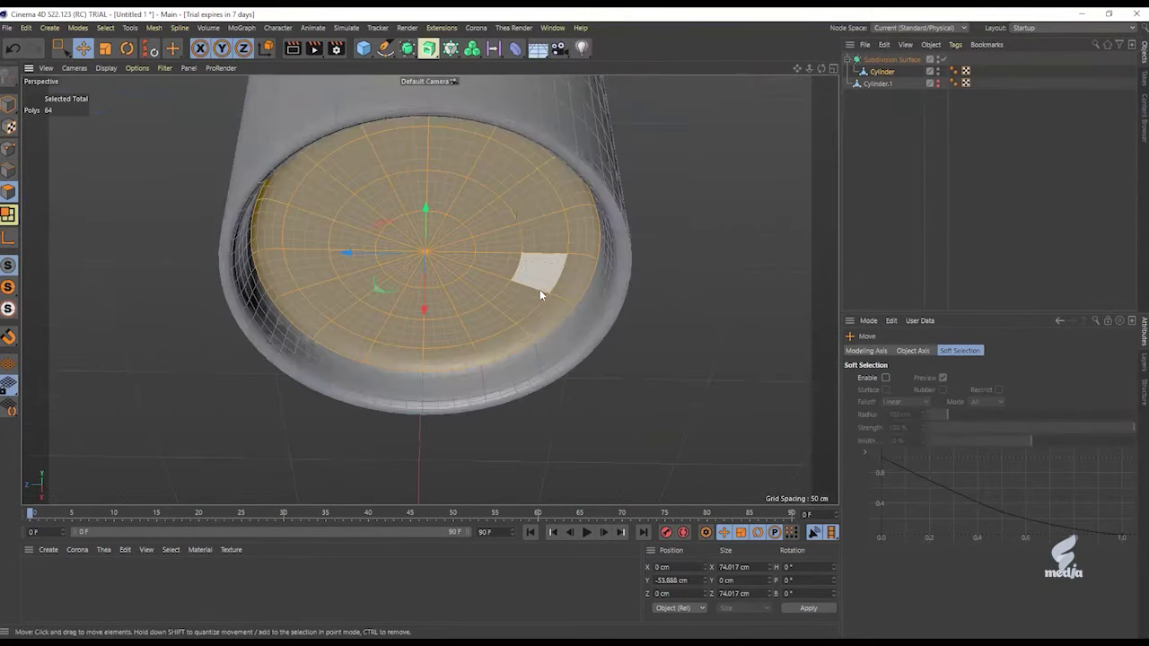
{"action": "left_click_drag", "start_coordinate": [498, 337], "coordinate": [499, 417], "text": "alt"}
{"action": "middle_click_drag", "start_coordinate": [513, 205], "coordinate": [500, 381], "text": "alt"}
{"action": "scroll", "coordinate": [554, 167], "scroll_direction": "down", "scroll_amount": 8}
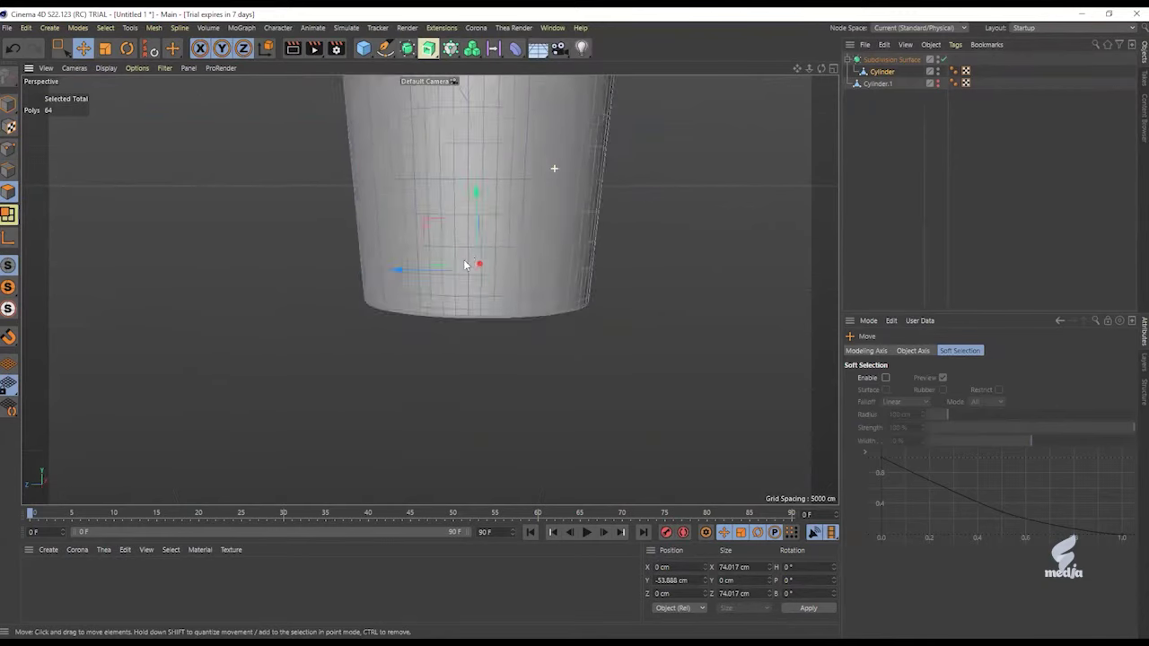
{"action": "middle_click_drag", "start_coordinate": [430, 290], "coordinate": [431, 412], "text": "alt"}
{"action": "left_click_drag", "start_coordinate": [431, 351], "coordinate": [607, 334], "text": "alt"}
{"action": "middle_click", "coordinate": [604, 332]}
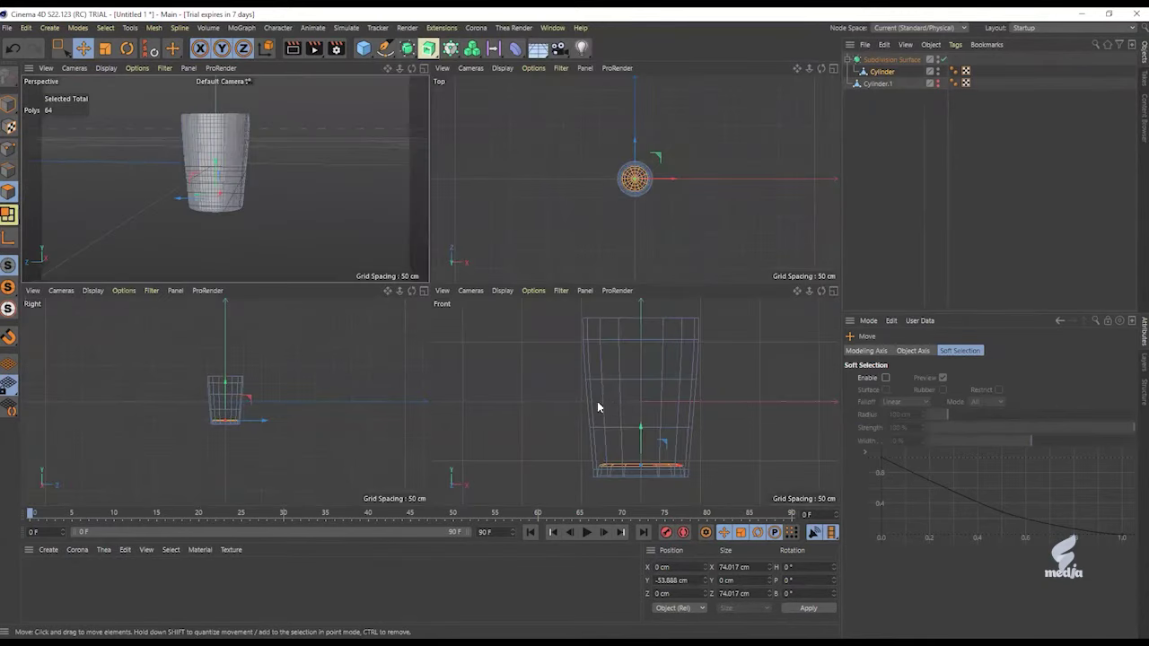
{"action": "middle_click", "coordinate": [597, 401]}
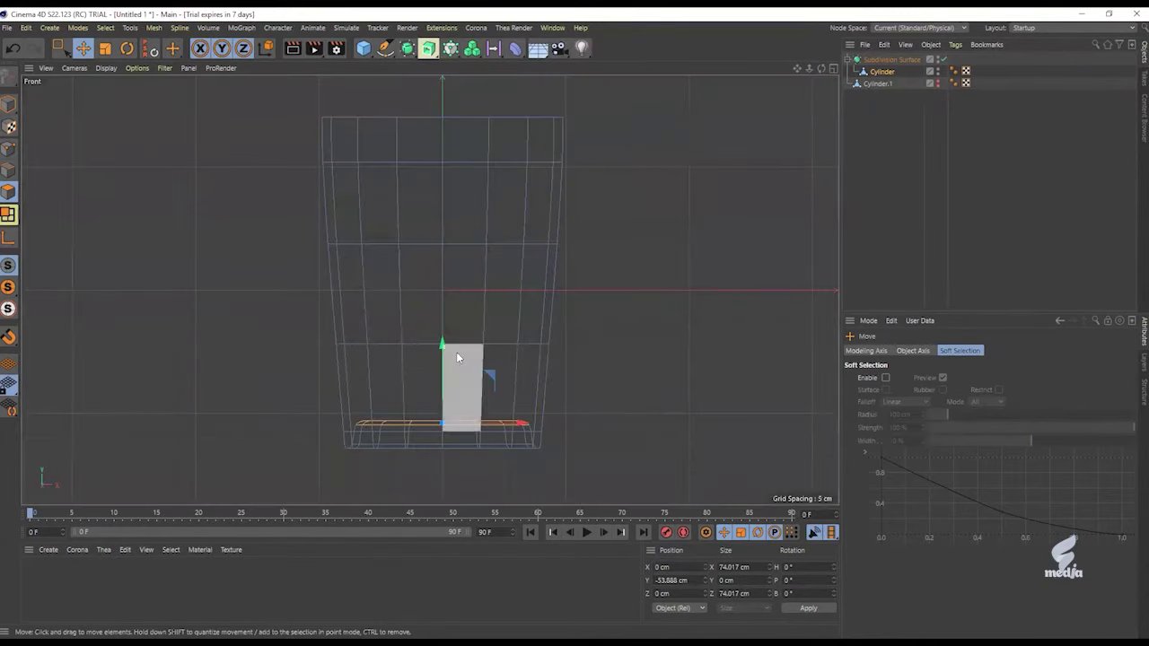
{"action": "left_click_drag", "start_coordinate": [441, 343], "coordinate": [442, 350]}
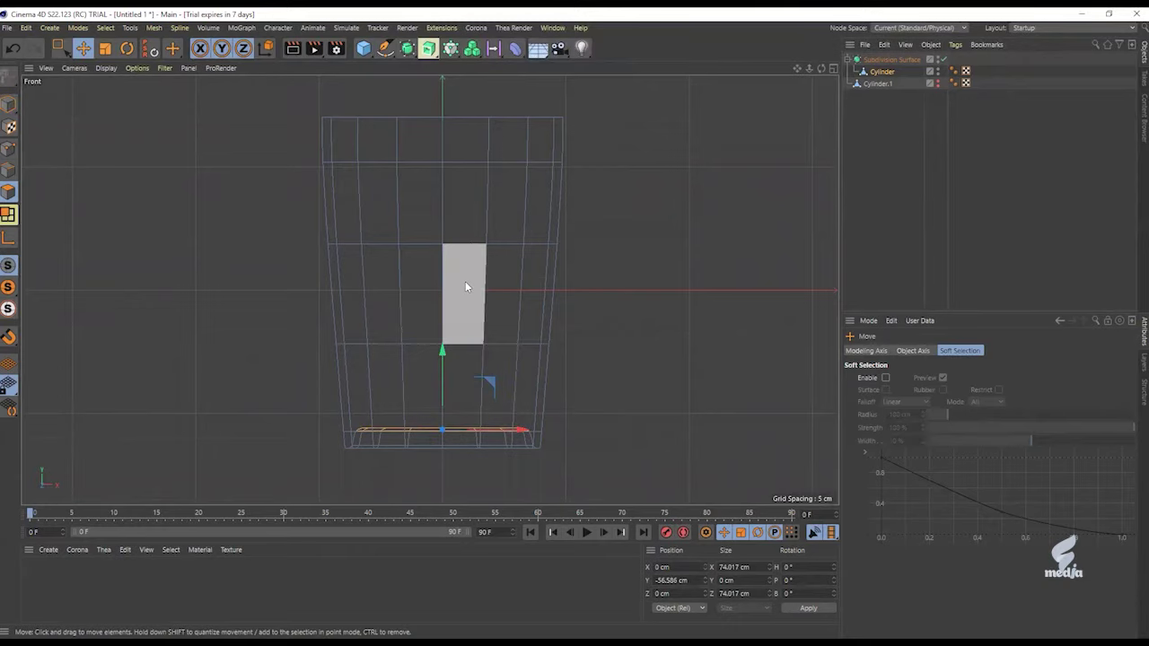
Step: With smoothing off, select all of the body's polygons and extrude them inward with Create Caps enabled to give the wall thickness
{"action": "middle_click", "coordinate": [465, 281]}
{"action": "left_click_drag", "start_coordinate": [405, 216], "coordinate": [445, 384], "text": "alt"}
{"action": "key", "text": "q"}
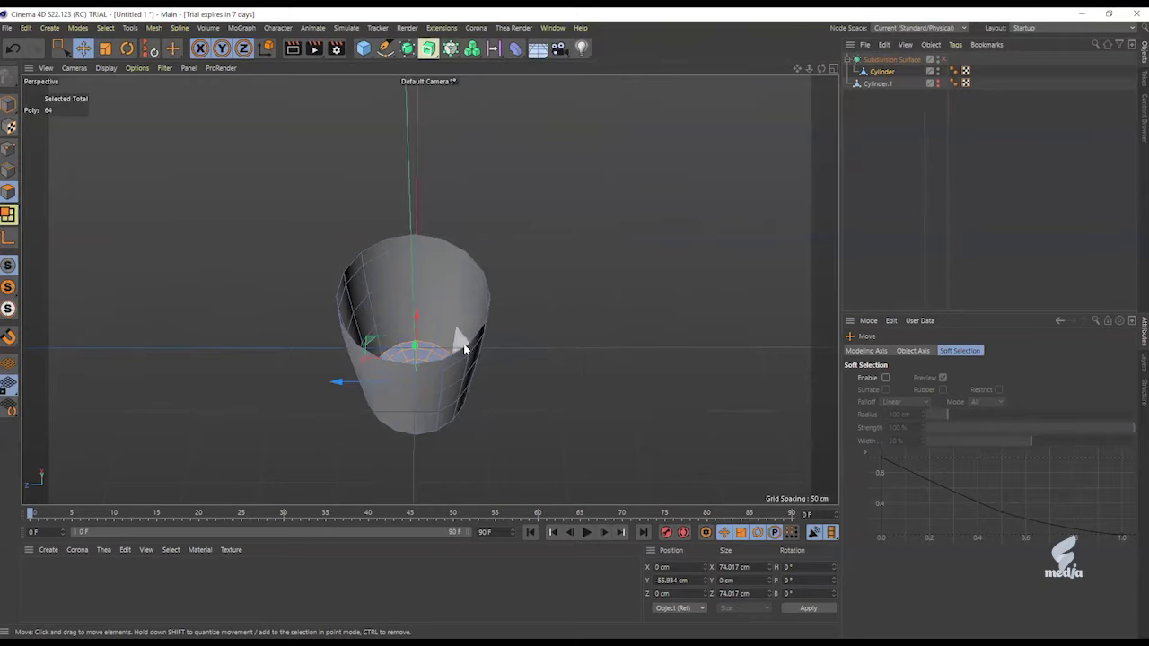
{"action": "key", "text": "ctrl+a"}
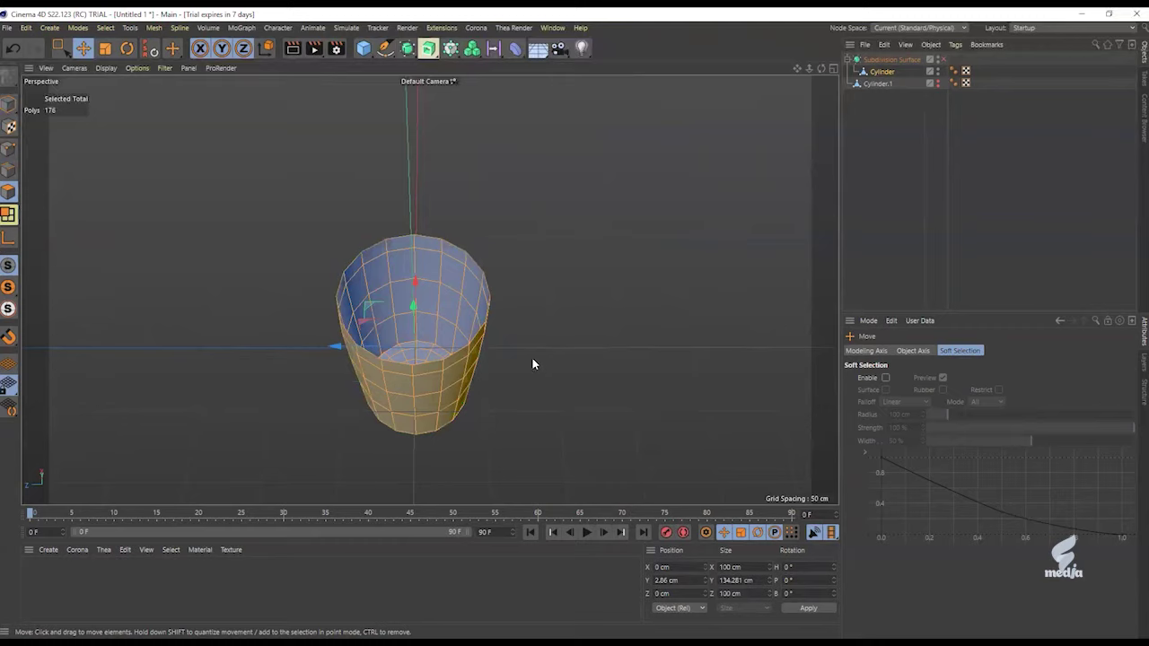
{"action": "right_click", "coordinate": [549, 97]}
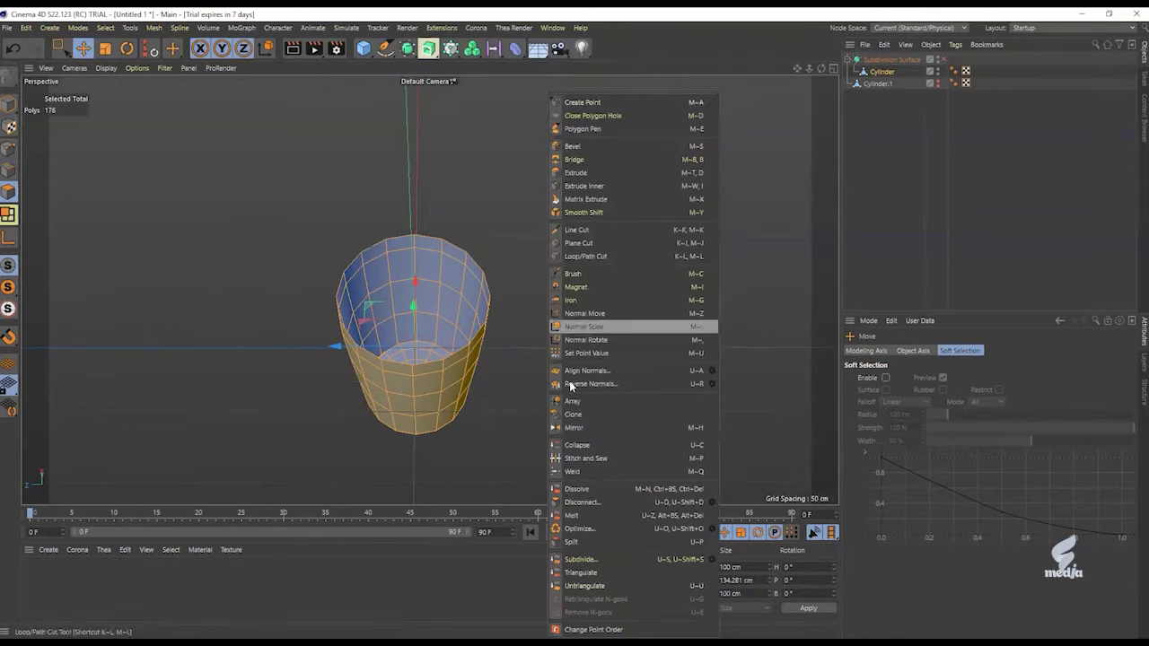
{"action": "left_click", "coordinate": [572, 173]}
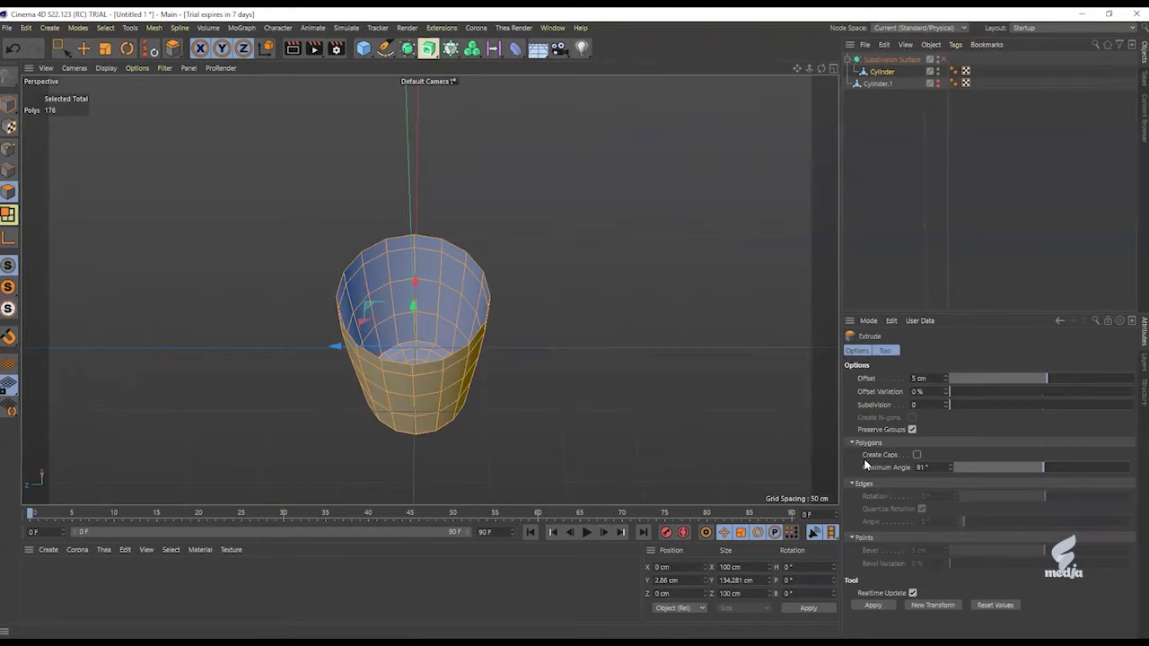
{"action": "left_click", "coordinate": [916, 456]}
{"action": "mouse_move", "coordinate": [503, 293]}
{"action": "left_mouse_down"}
{"action": "mouse_move", "coordinate": [517, 293]}
{"action": "mouse_move", "coordinate": [484, 293]}
{"action": "left_mouse_up"}
Step: Set the wall extrusion's offset to -1.5 cm
{"action": "right_click_drag", "start_coordinate": [483, 297], "coordinate": [587, 257], "text": "alt"}
{"action": "left_click_drag", "start_coordinate": [445, 345], "coordinate": [553, 286], "text": "alt"}
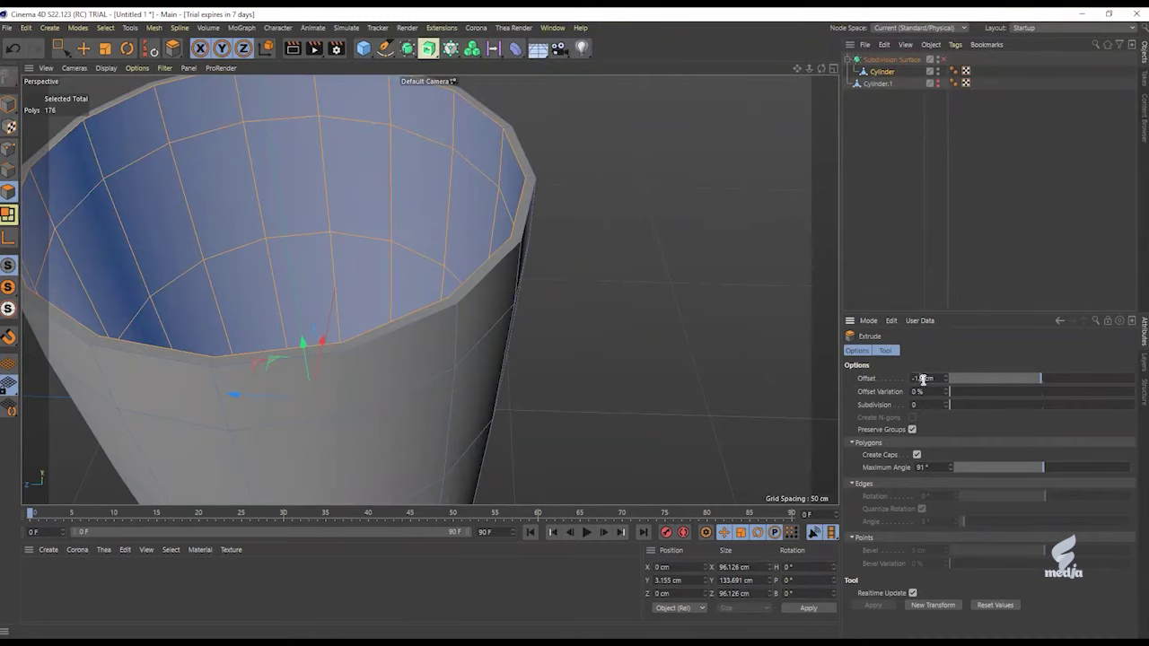
{"action": "type", "text": "5"}
{"action": "key", "text": "Return"}
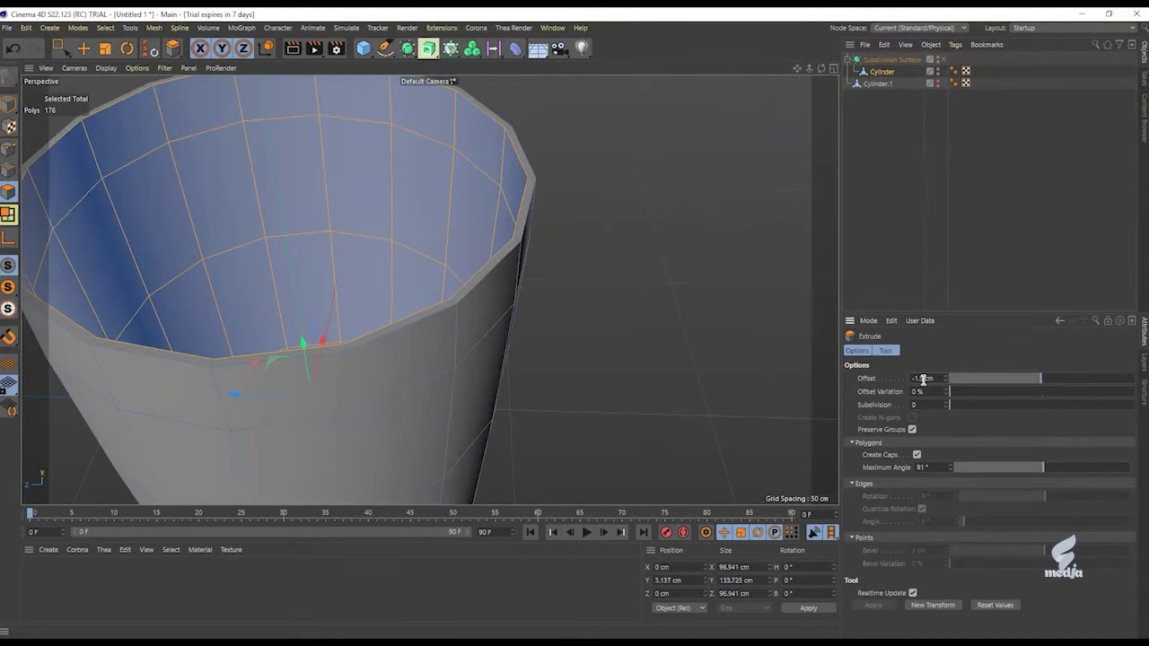
Step: Examine the thickened rim, inner wall and base with smoothing on and off, in the perspective and front views
{"action": "key", "text": "q"}
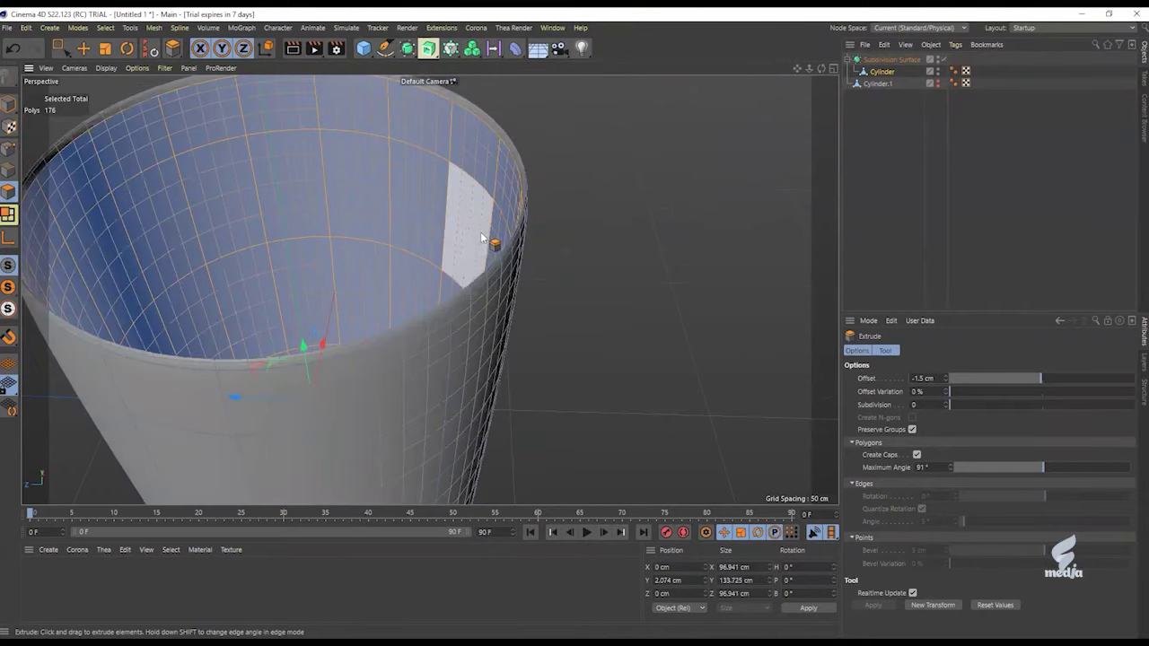
{"action": "left_click_drag", "start_coordinate": [495, 239], "coordinate": [562, 222], "text": "alt"}
{"action": "left_click_drag", "start_coordinate": [590, 301], "coordinate": [544, 308], "text": "alt"}
{"action": "left_click_drag", "start_coordinate": [400, 398], "coordinate": [381, 374], "text": "alt"}
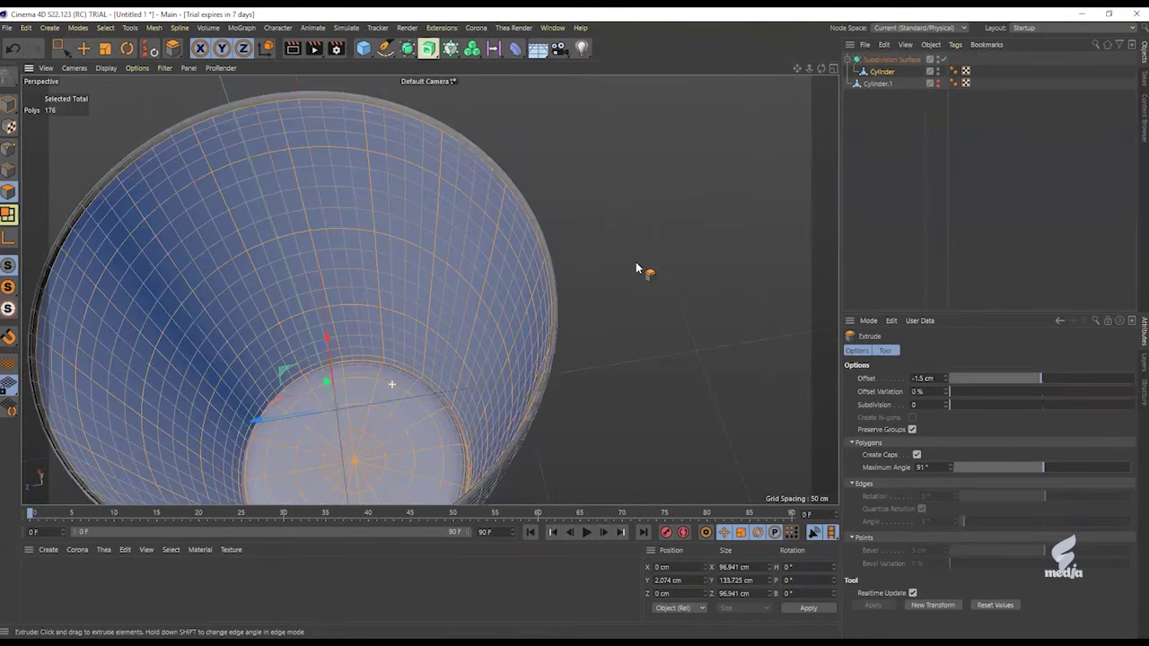
{"action": "left_click_drag", "start_coordinate": [636, 267], "coordinate": [763, 188], "text": "alt"}
{"action": "key", "text": "q"}
{"action": "left_click_drag", "start_coordinate": [497, 272], "coordinate": [627, 308], "text": "alt"}
{"action": "middle_click", "coordinate": [627, 308]}
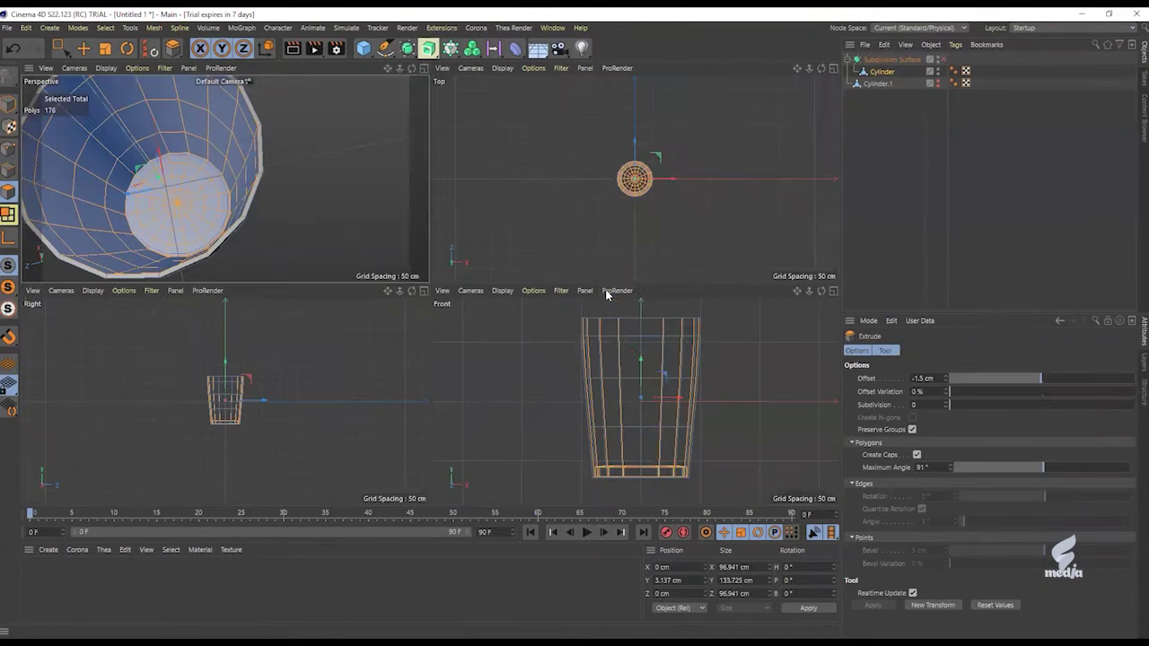
{"action": "middle_click", "coordinate": [652, 417]}
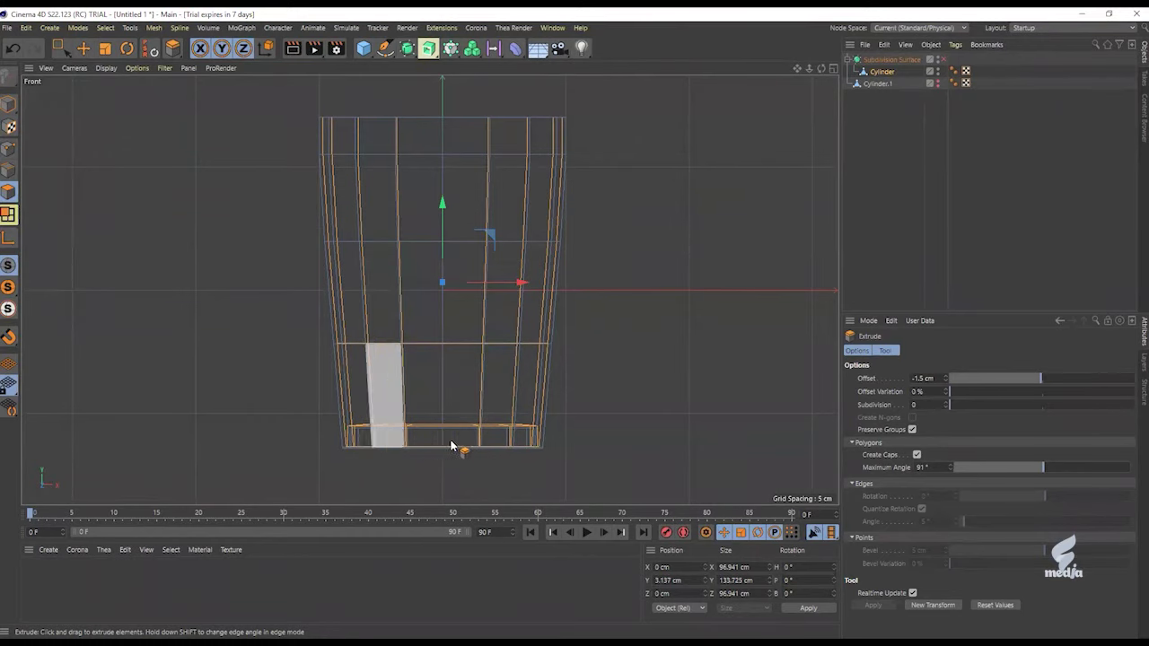
{"action": "middle_click", "coordinate": [250, 282]}
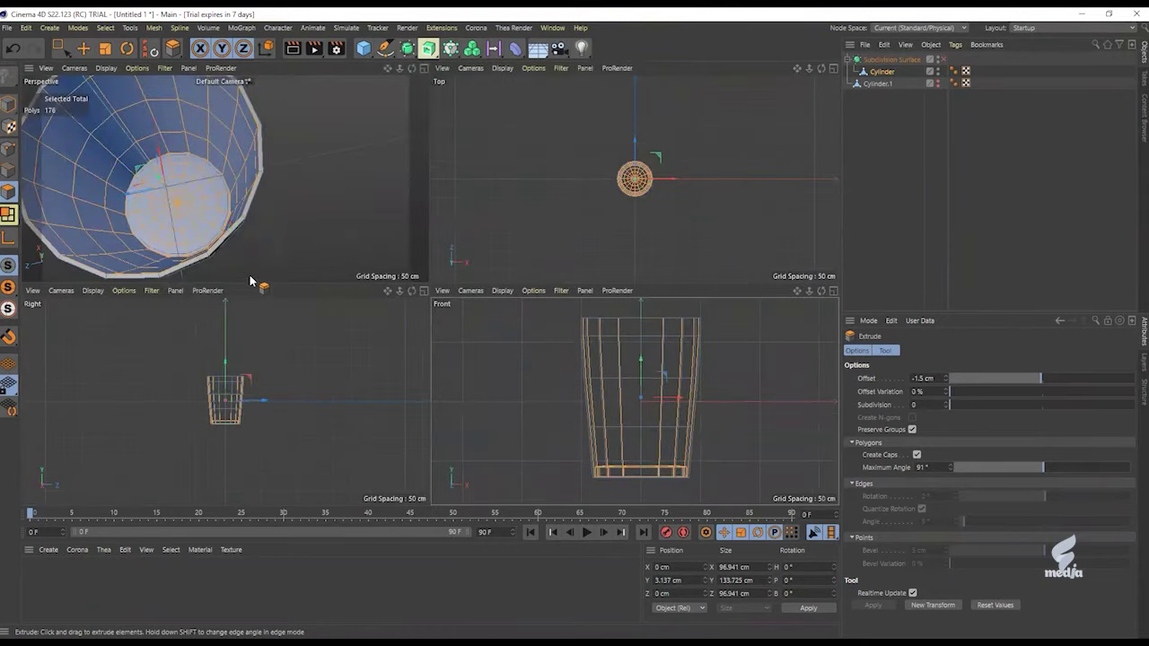
Step: Loop-select the concentric polygon rings that form the tub's inner floor, from the outer ring to the centre
{"action": "middle_click", "coordinate": [198, 199]}
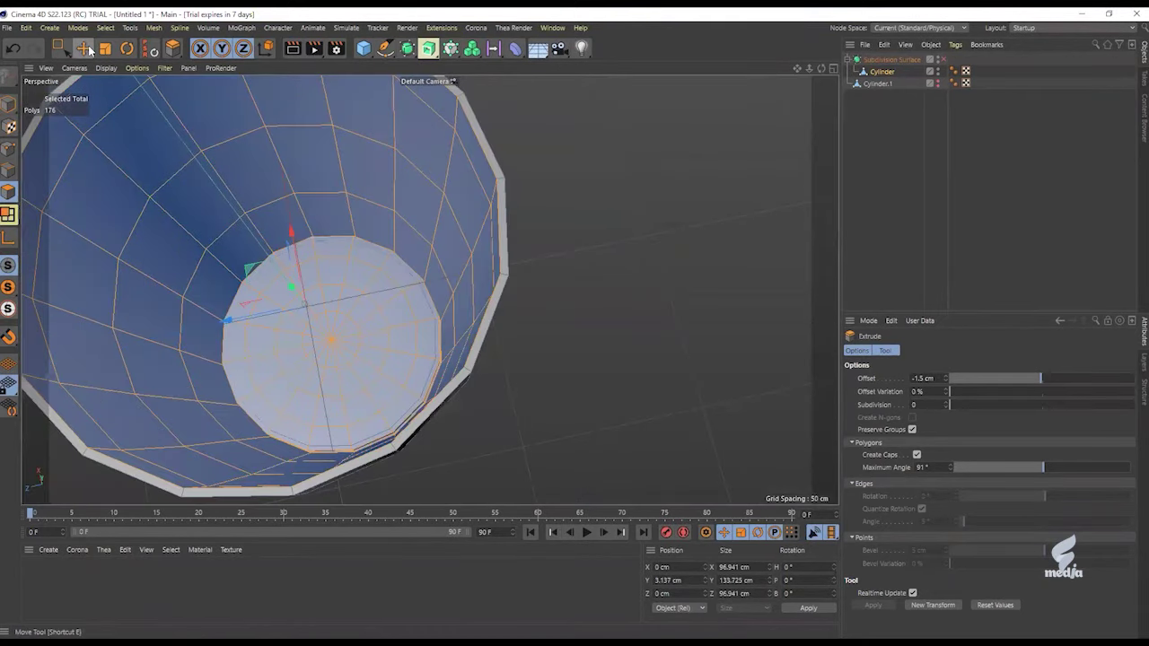
{"action": "key", "text": "u"}
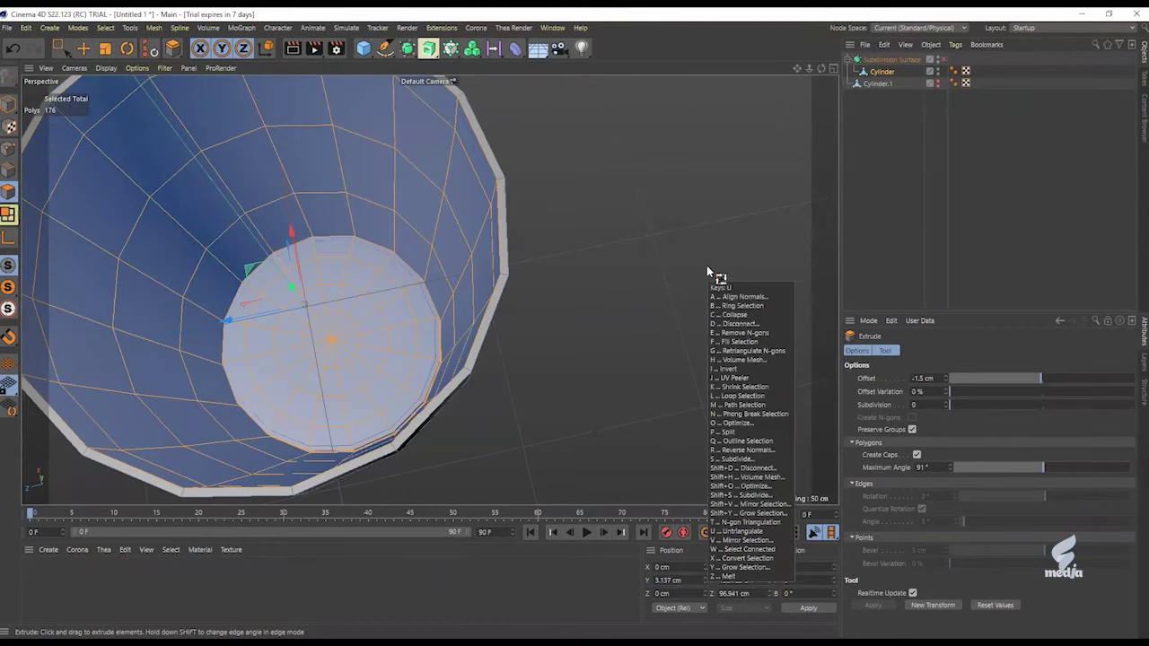
{"action": "key", "text": "l"}
{"action": "left_click", "coordinate": [664, 258]}
{"action": "middle_click_drag", "start_coordinate": [348, 275], "coordinate": [438, 284], "text": "alt"}
{"action": "mouse_move", "coordinate": [433, 258]}
{"action": "left_mouse_down", "text": "alt"}
{"action": "mouse_move", "coordinate": [482, 254]}
{"action": "mouse_move", "coordinate": [442, 261]}
{"action": "left_mouse_up", "text": "alt"}
{"action": "right_click_drag", "start_coordinate": [443, 269], "coordinate": [474, 274], "text": "alt"}
{"action": "middle_click_drag", "start_coordinate": [426, 309], "coordinate": [446, 228], "text": "alt"}
{"action": "left_click_drag", "start_coordinate": [413, 306], "coordinate": [401, 220], "text": "alt"}
{"action": "scroll", "coordinate": [401, 231], "scroll_direction": "down", "scroll_amount": 5}
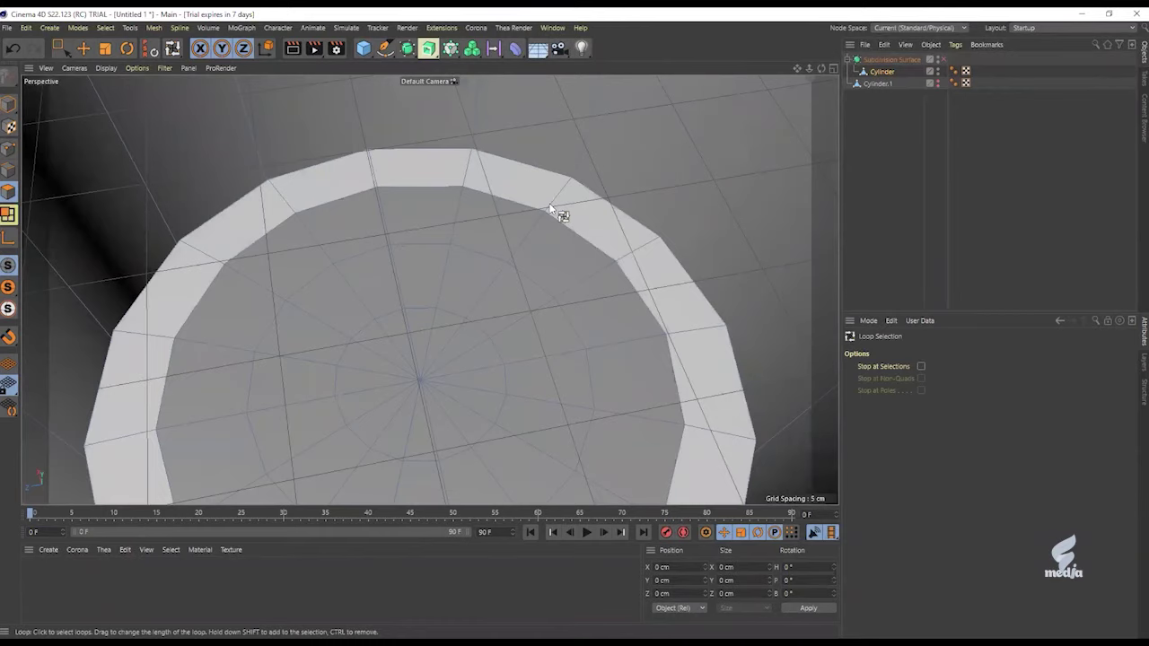
{"action": "left_click", "coordinate": [550, 204]}
{"action": "left_click", "coordinate": [547, 245], "text": "shift"}
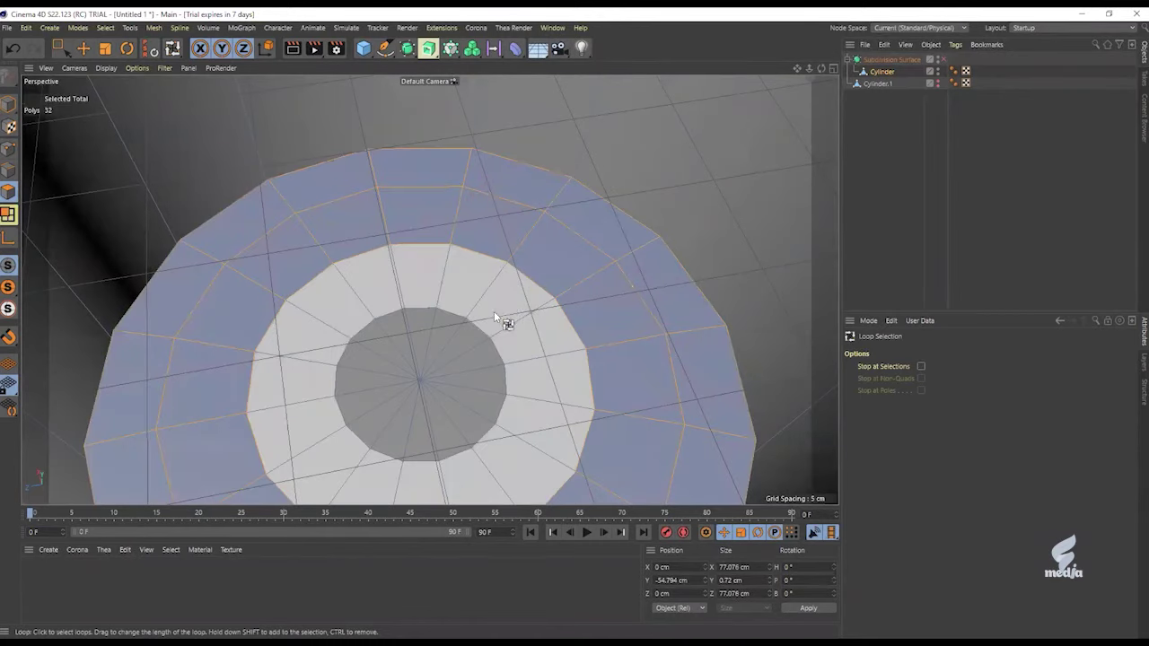
{"action": "left_click", "coordinate": [494, 317], "text": "shift"}
{"action": "left_click", "coordinate": [463, 358], "text": "shift"}
Step: Add the ring of vertical side polygons below the inner floor's outer edge to the selection
{"action": "middle_click_drag", "start_coordinate": [649, 389], "coordinate": [540, 351], "text": "alt"}
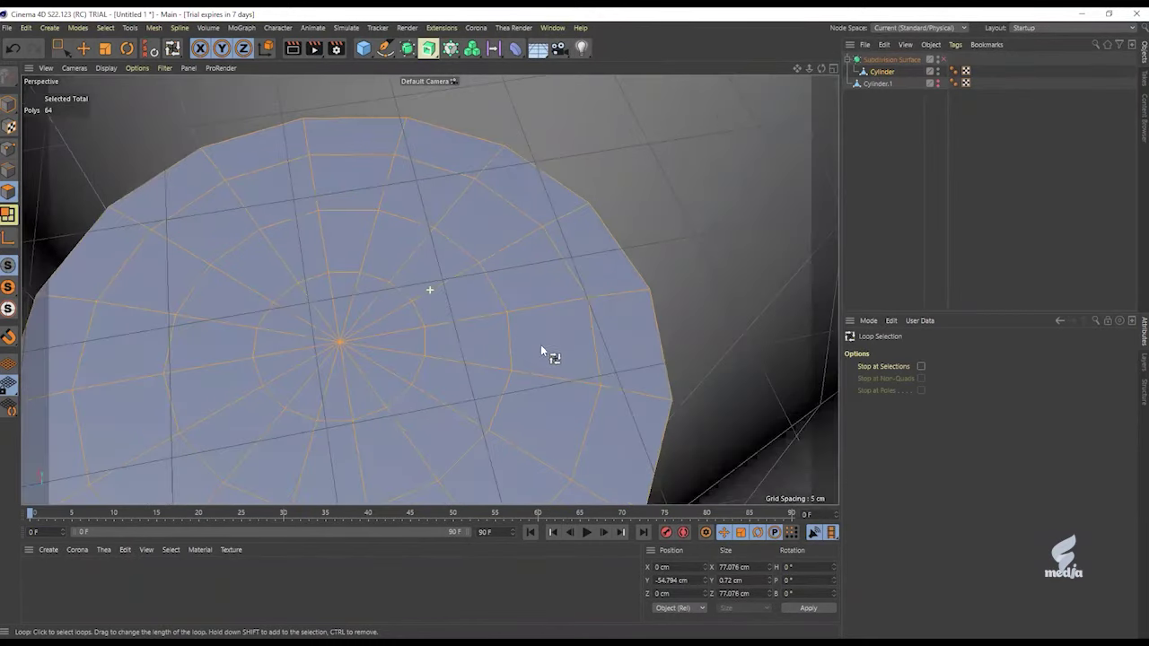
{"action": "scroll", "coordinate": [709, 370], "scroll_direction": "up", "scroll_amount": 6}
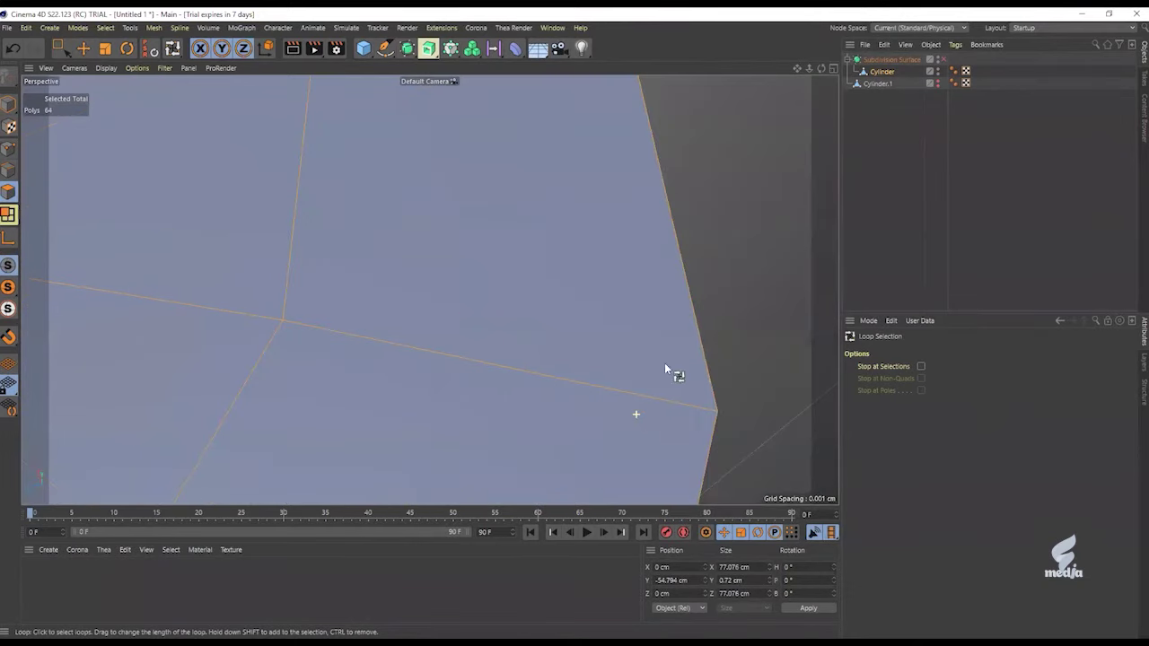
{"action": "scroll", "coordinate": [551, 399], "scroll_direction": "down", "scroll_amount": 8}
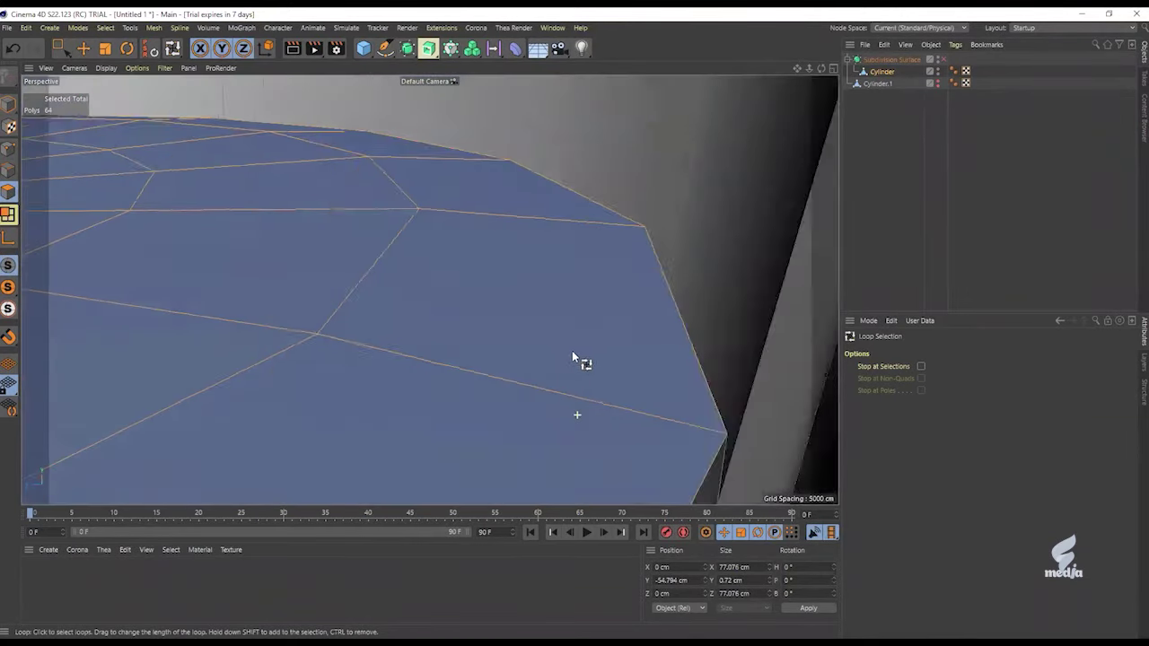
{"action": "left_click_drag", "start_coordinate": [572, 357], "coordinate": [583, 314], "text": "alt"}
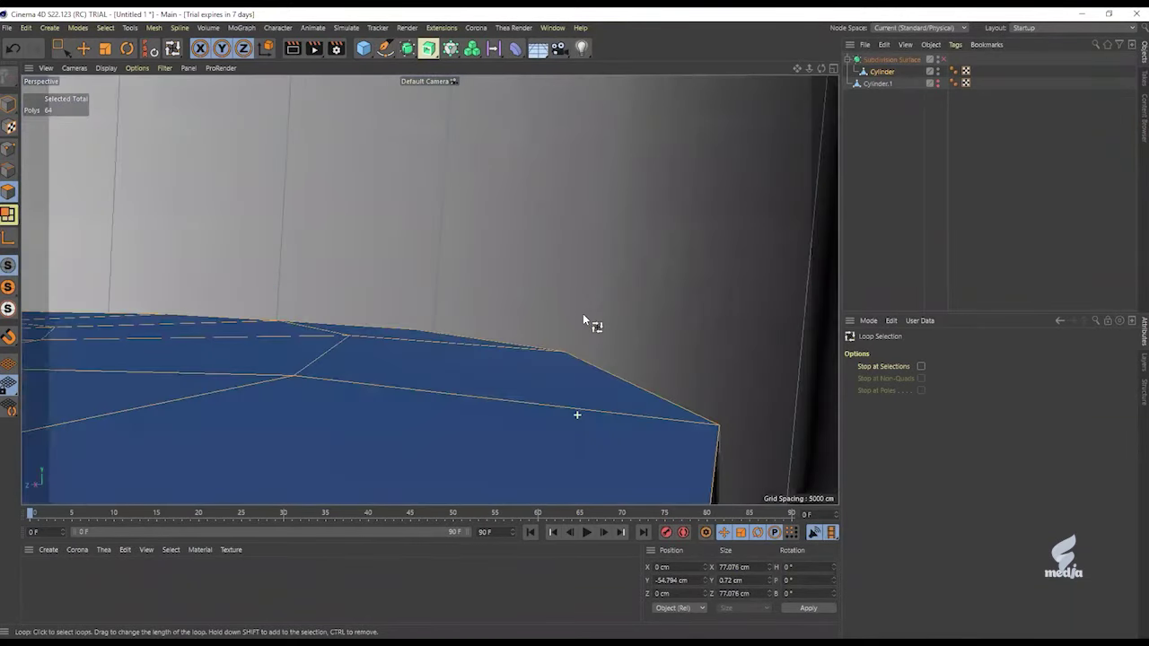
{"action": "left_click", "coordinate": [722, 486], "text": "shift"}
{"action": "left_click_drag", "start_coordinate": [714, 493], "coordinate": [606, 203], "text": "alt"}
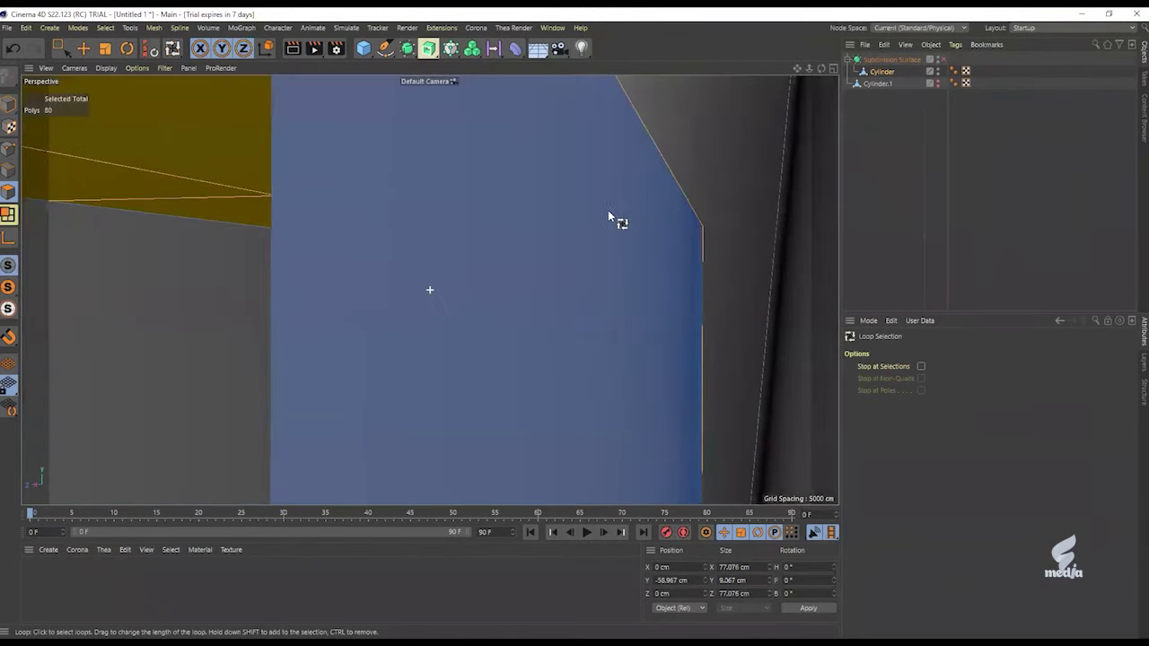
{"action": "right_click_drag", "start_coordinate": [620, 395], "coordinate": [585, 149], "text": "alt"}
{"action": "left_click_drag", "start_coordinate": [637, 262], "coordinate": [621, 510], "text": "alt"}
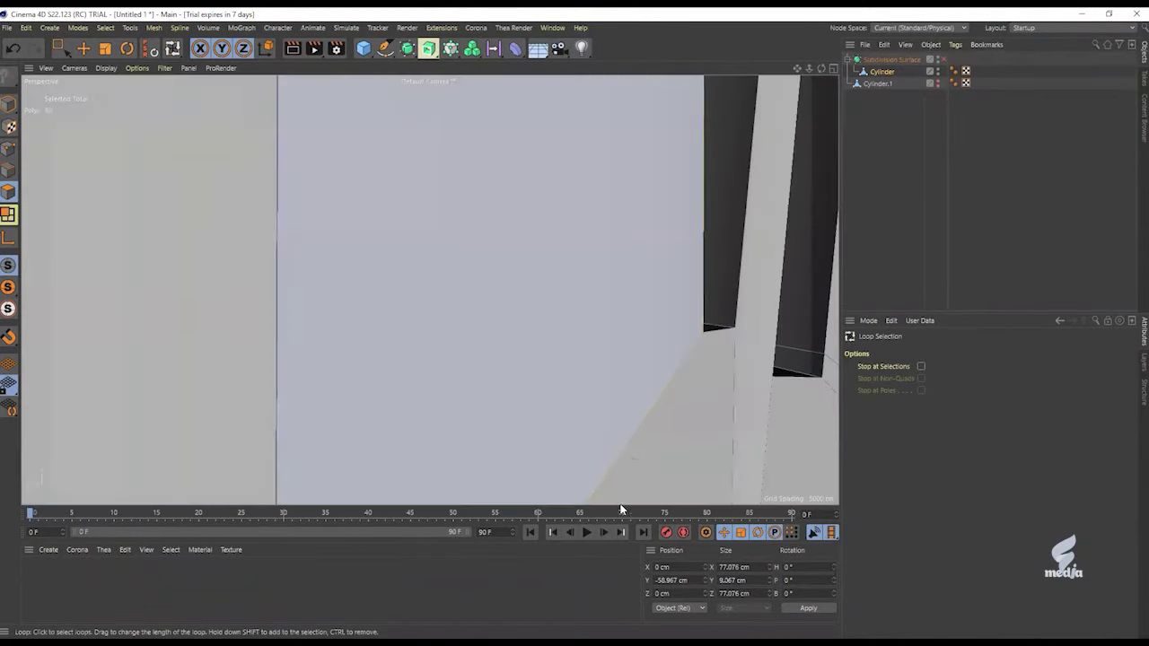
{"action": "left_click_drag", "start_coordinate": [610, 413], "coordinate": [620, 233], "text": "alt"}
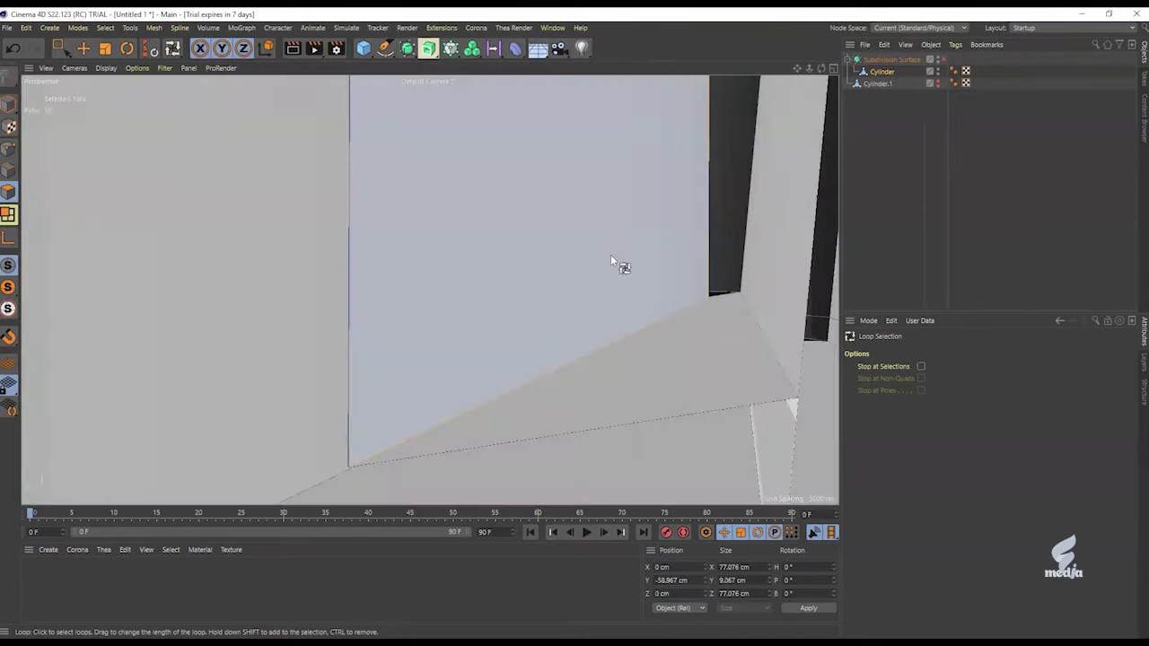
Step: Raise the selected inner floor and side polygons in the front view to about Y -47.8 cm
{"action": "middle_click", "coordinate": [613, 260]}
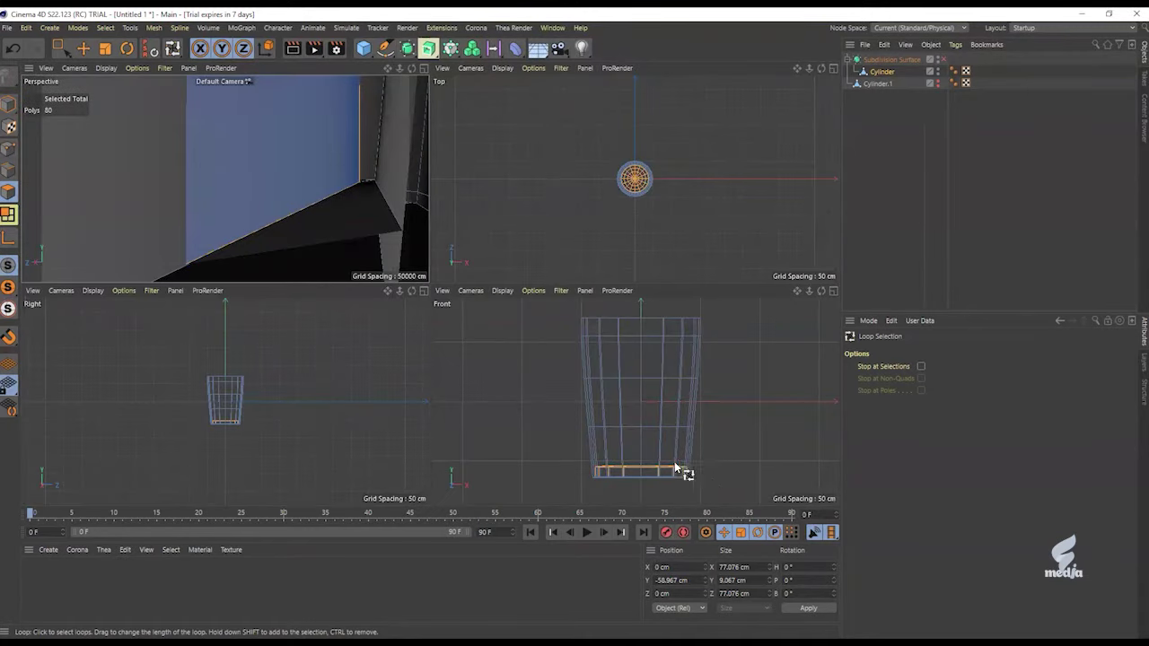
{"action": "middle_click", "coordinate": [669, 462]}
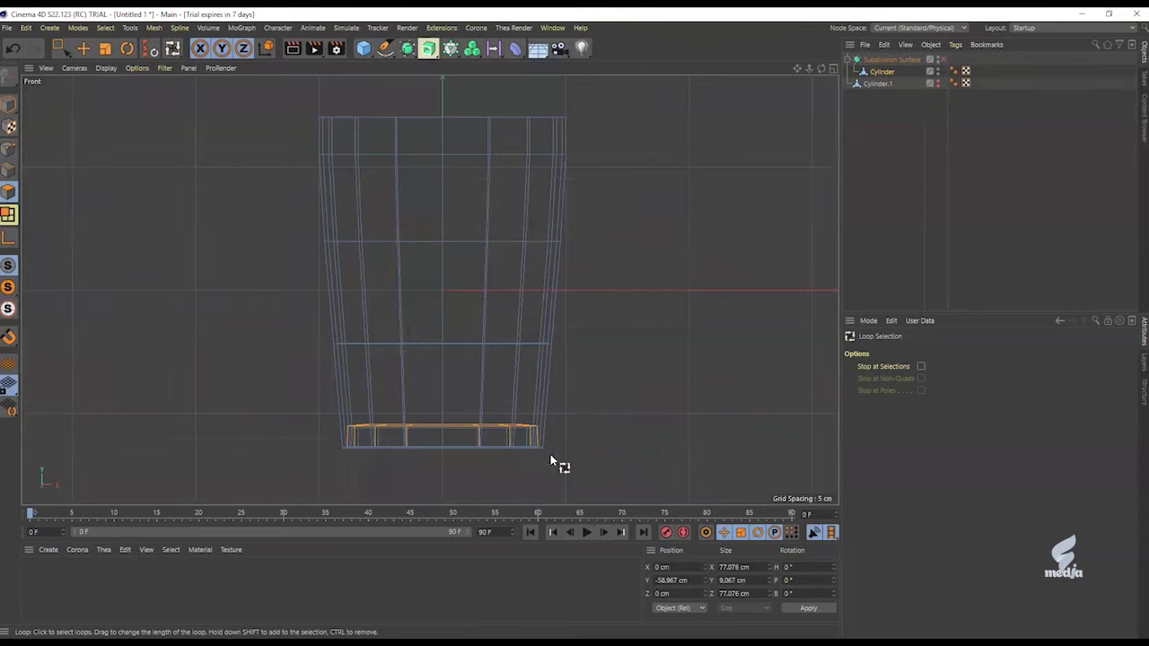
{"action": "key", "text": "e"}
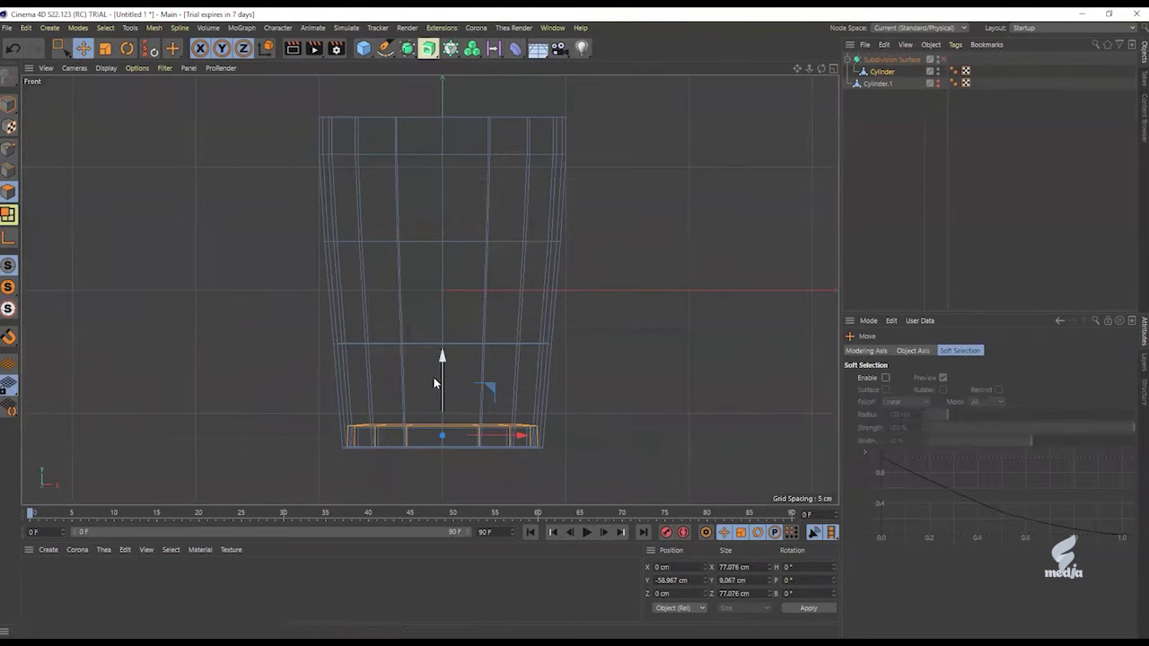
{"action": "left_click_drag", "start_coordinate": [444, 362], "coordinate": [444, 338]}
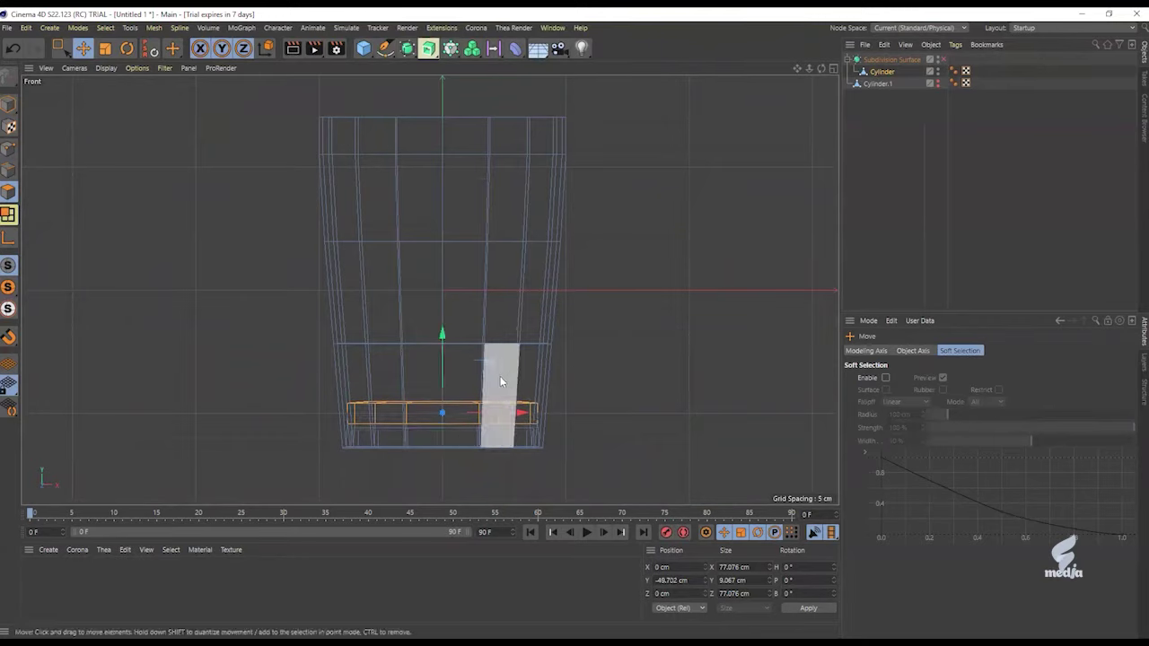
{"action": "left_click_drag", "start_coordinate": [441, 333], "coordinate": [445, 332]}
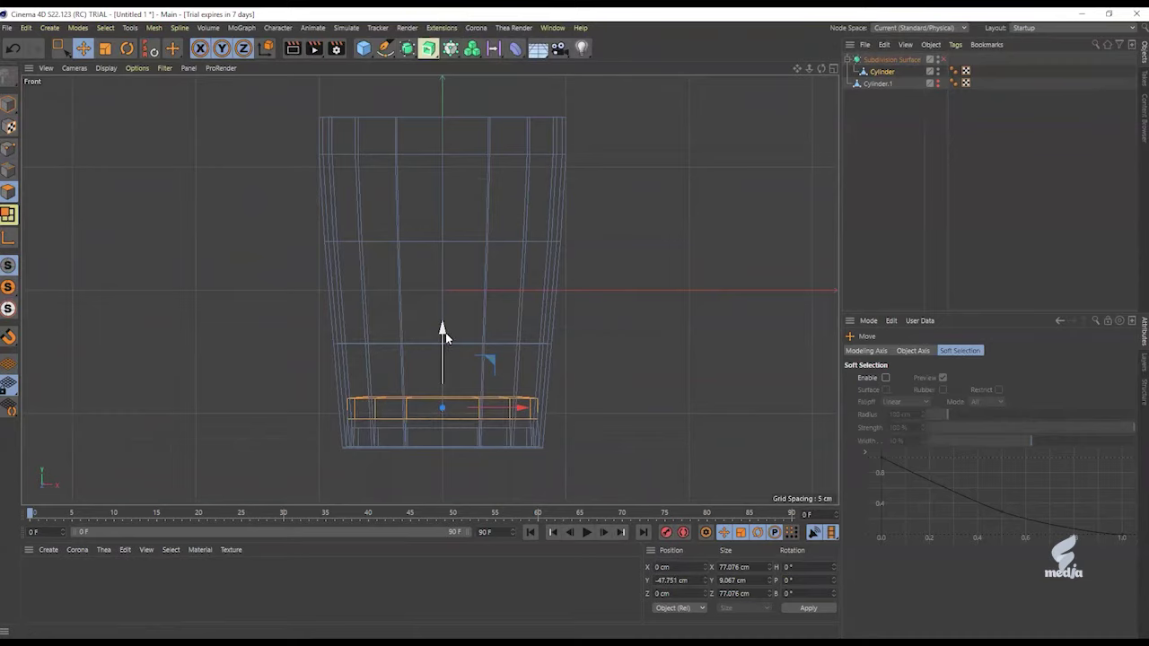
Step: Flatten the selected inner floor polygons vertically to a Y size of 0 cm
{"action": "key", "text": "t"}
{"action": "left_click_drag", "start_coordinate": [443, 333], "coordinate": [456, 409]}
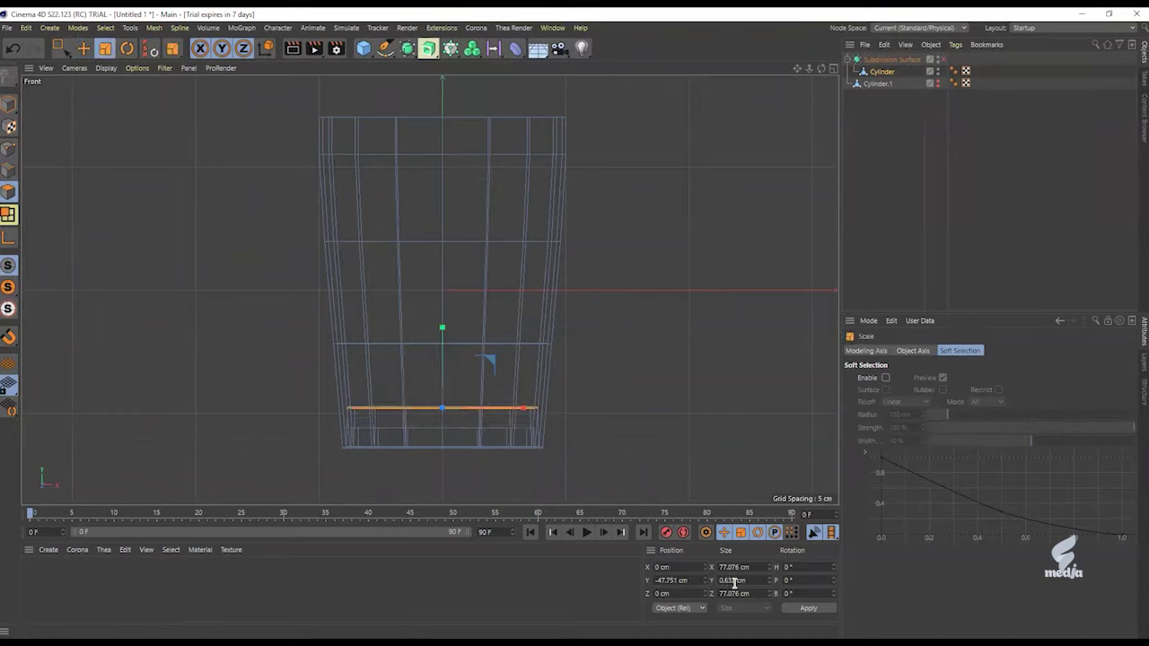
{"action": "type", "text": "0"}
{"action": "key", "text": "Return"}
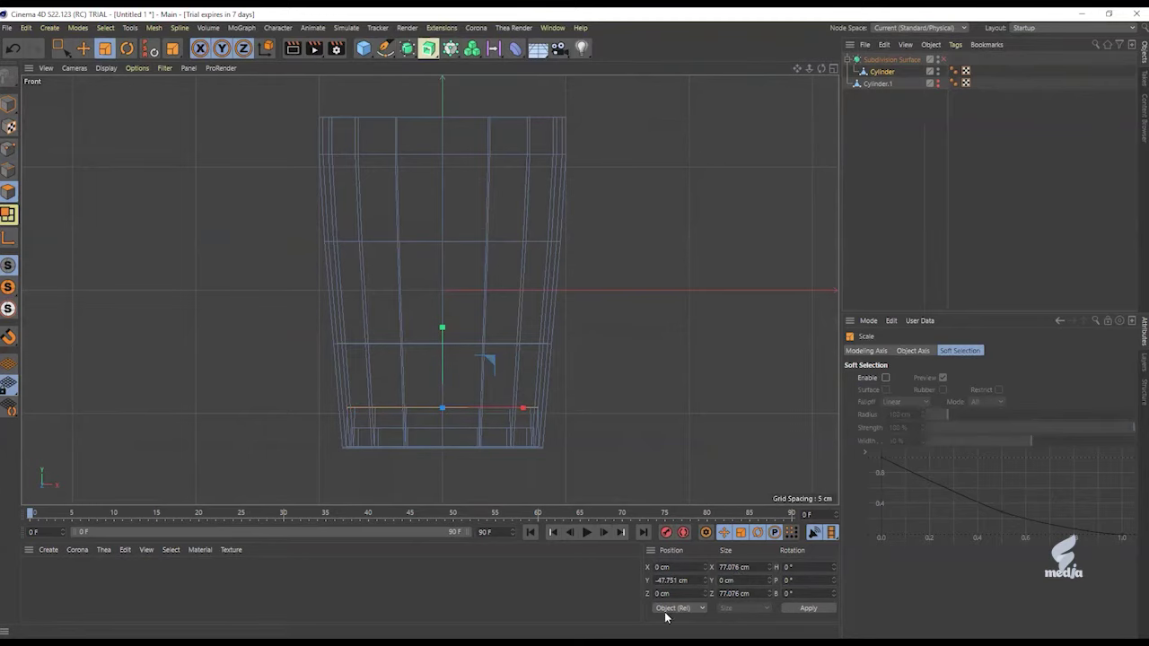
Step: Raise the inner wall's two lowest edge loops in the front view, to about Y -43 cm and Y -44.7 cm
{"action": "middle_click", "coordinate": [231, 281]}
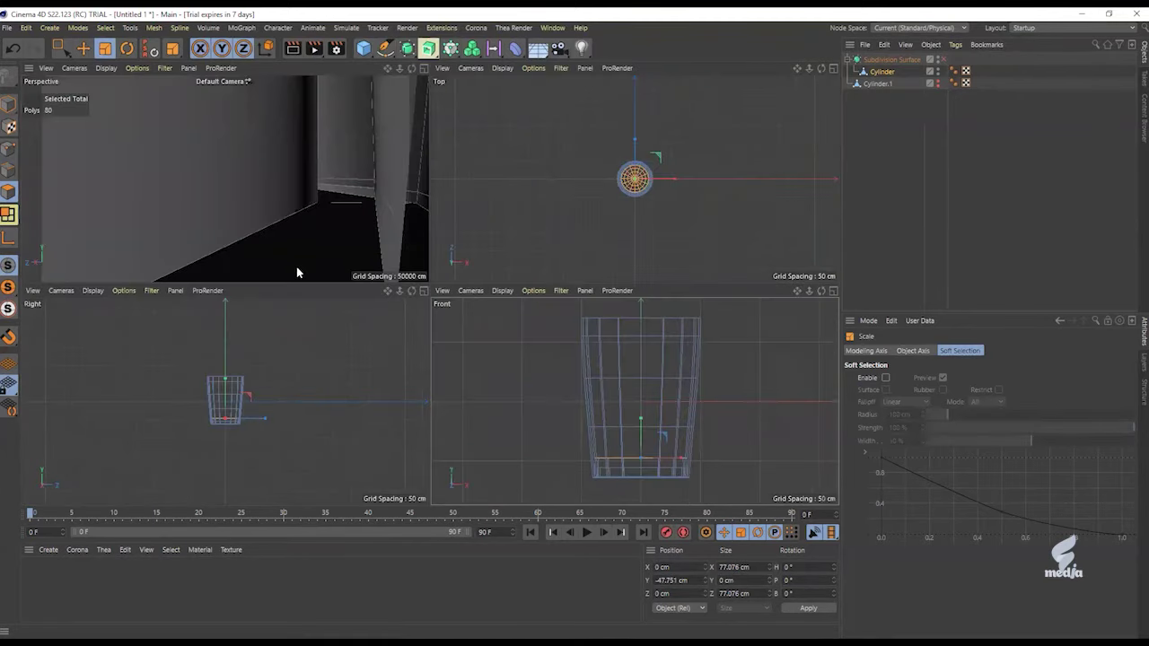
{"action": "middle_click", "coordinate": [370, 223]}
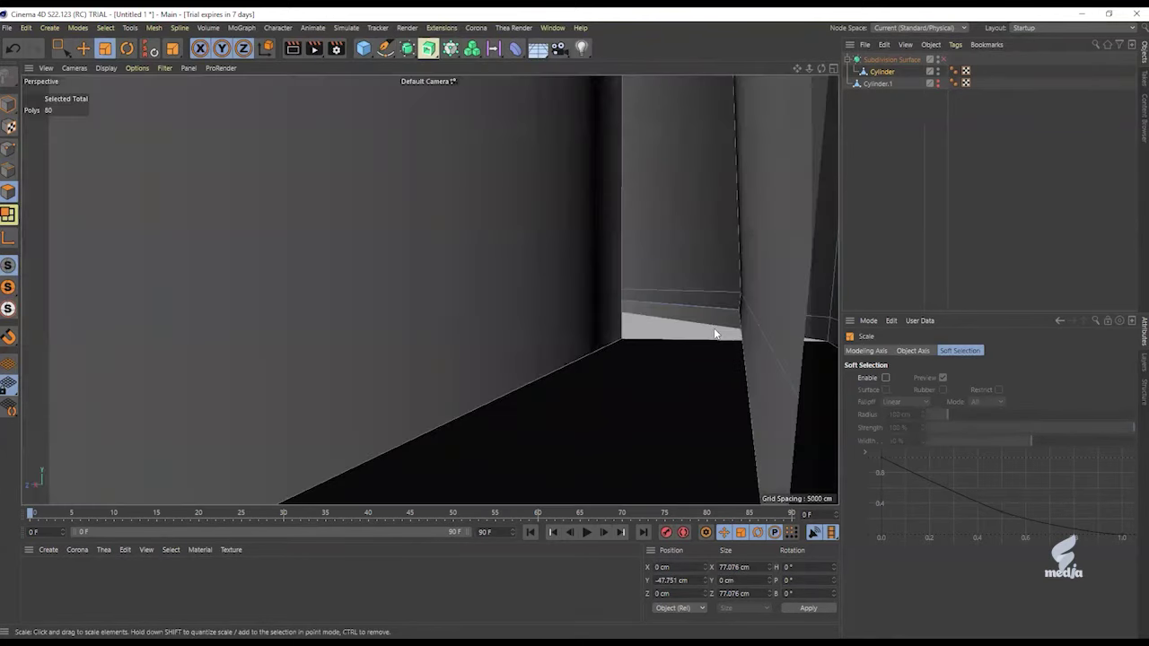
{"action": "left_click_drag", "start_coordinate": [697, 311], "coordinate": [653, 314], "text": "alt"}
{"action": "left_click", "coordinate": [11, 173]}
{"action": "left_click", "coordinate": [413, 392]}
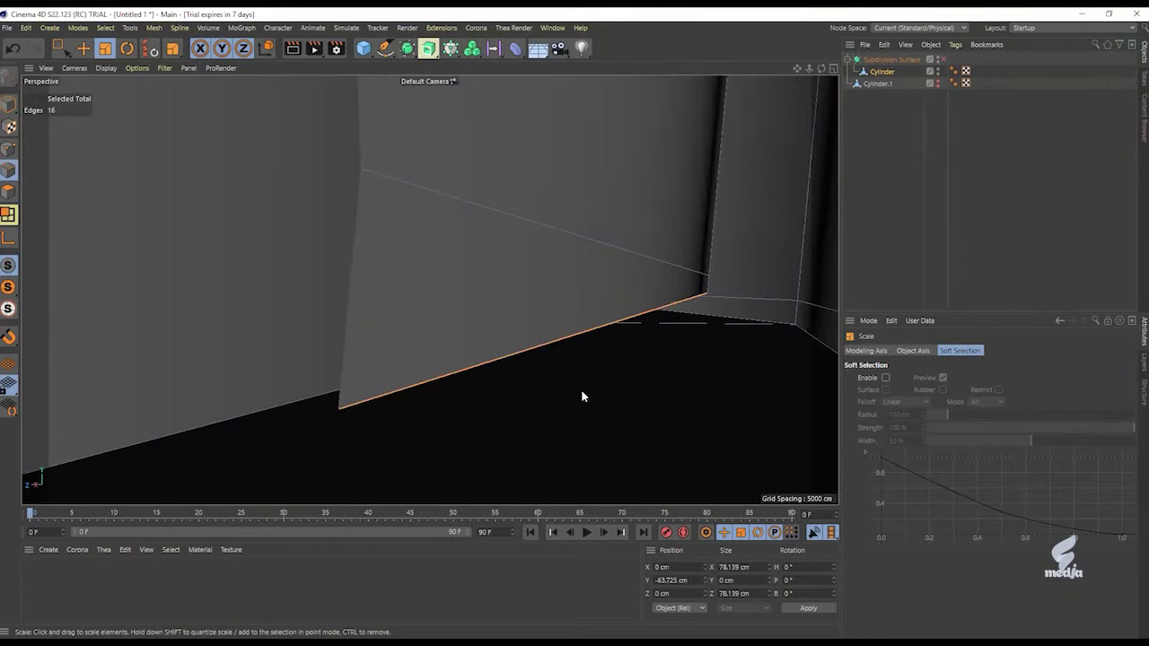
{"action": "middle_click", "coordinate": [584, 395]}
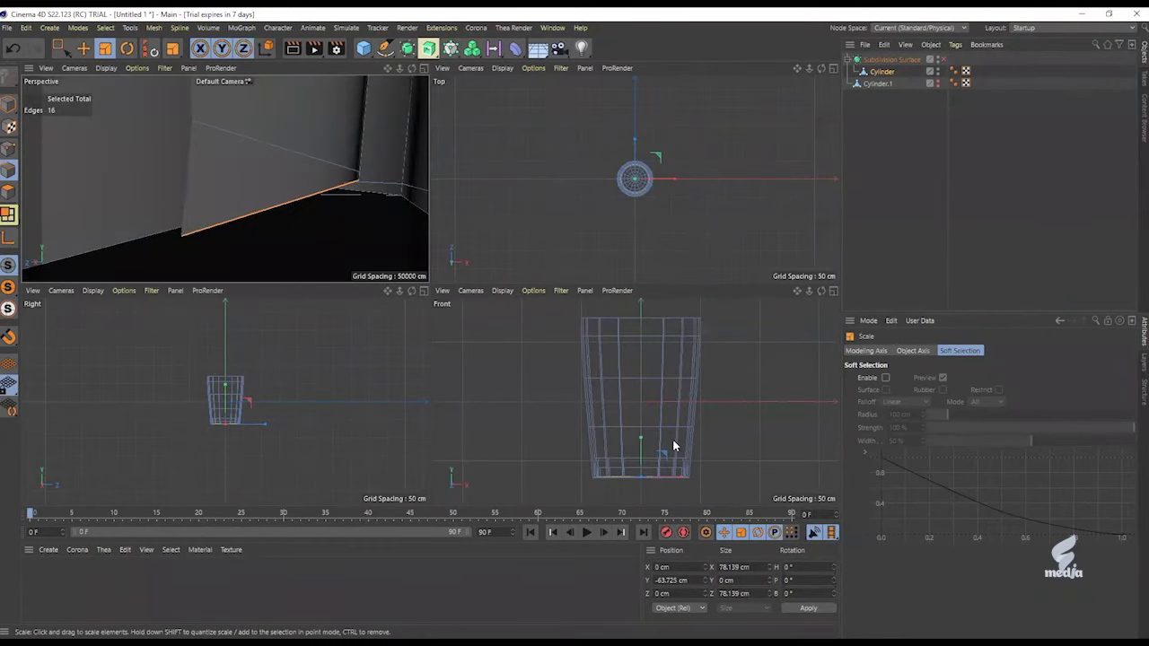
{"action": "key", "text": "e"}
{"action": "left_click_drag", "start_coordinate": [643, 440], "coordinate": [641, 419]}
{"action": "middle_click", "coordinate": [293, 151]}
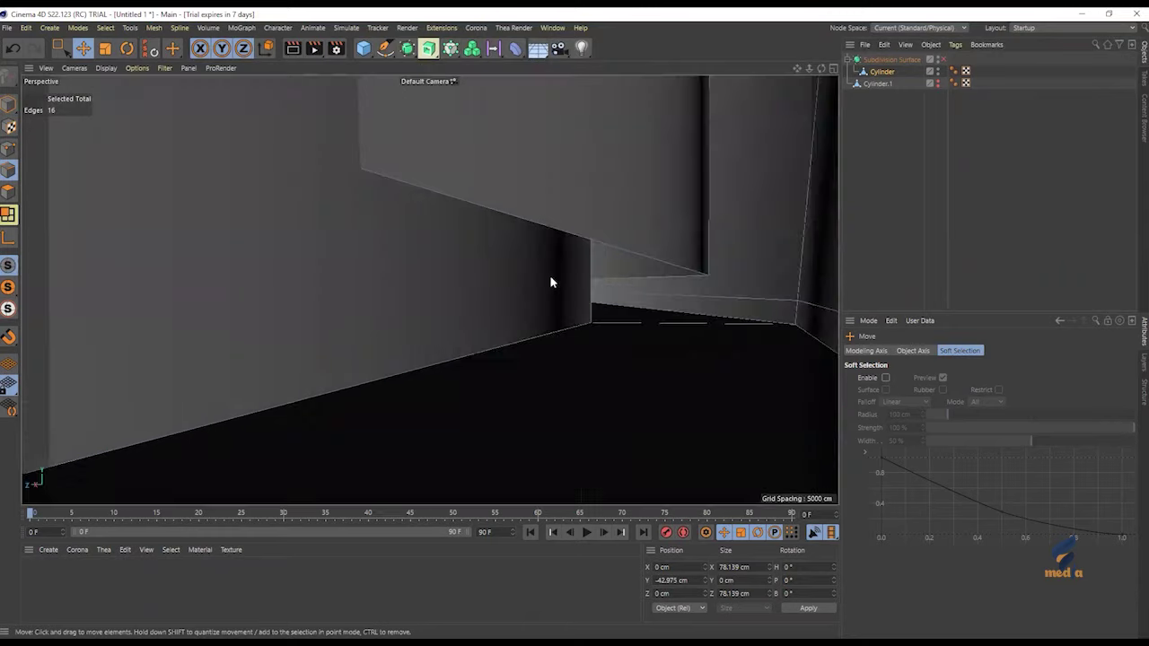
{"action": "middle_click", "coordinate": [661, 379]}
{"action": "left_click_drag", "start_coordinate": [641, 438], "coordinate": [644, 412]}
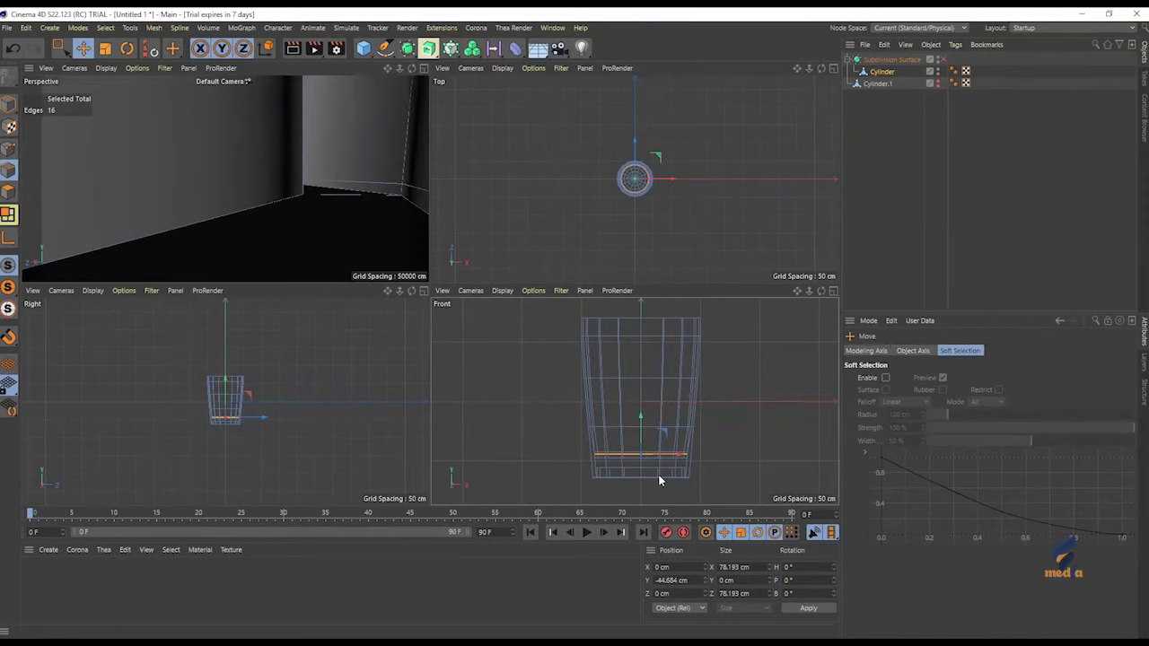
Step: Examine the raised edge loops and the join between the inner wall and the floor from several angles
{"action": "middle_click", "coordinate": [316, 135]}
{"action": "left_click_drag", "start_coordinate": [505, 237], "coordinate": [511, 202], "text": "alt"}
{"action": "mouse_move", "coordinate": [563, 223]}
{"action": "left_mouse_down", "text": "alt"}
{"action": "mouse_move", "coordinate": [530, 223]}
{"action": "mouse_move", "coordinate": [513, 250]}
{"action": "mouse_move", "coordinate": [554, 221]}
{"action": "left_mouse_up", "text": "alt"}
{"action": "left_click_drag", "start_coordinate": [429, 290], "coordinate": [329, 462], "text": "alt"}
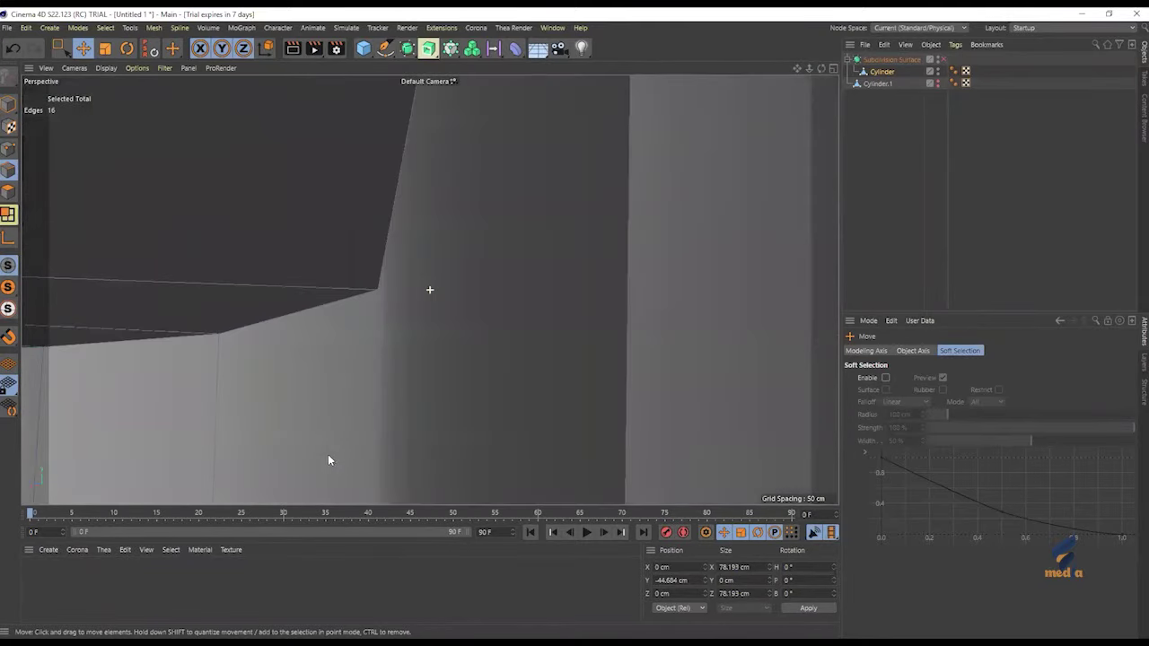
{"action": "left_click_drag", "start_coordinate": [331, 292], "coordinate": [290, 459], "text": "alt"}
{"action": "left_click_drag", "start_coordinate": [272, 147], "coordinate": [205, 352], "text": "alt"}
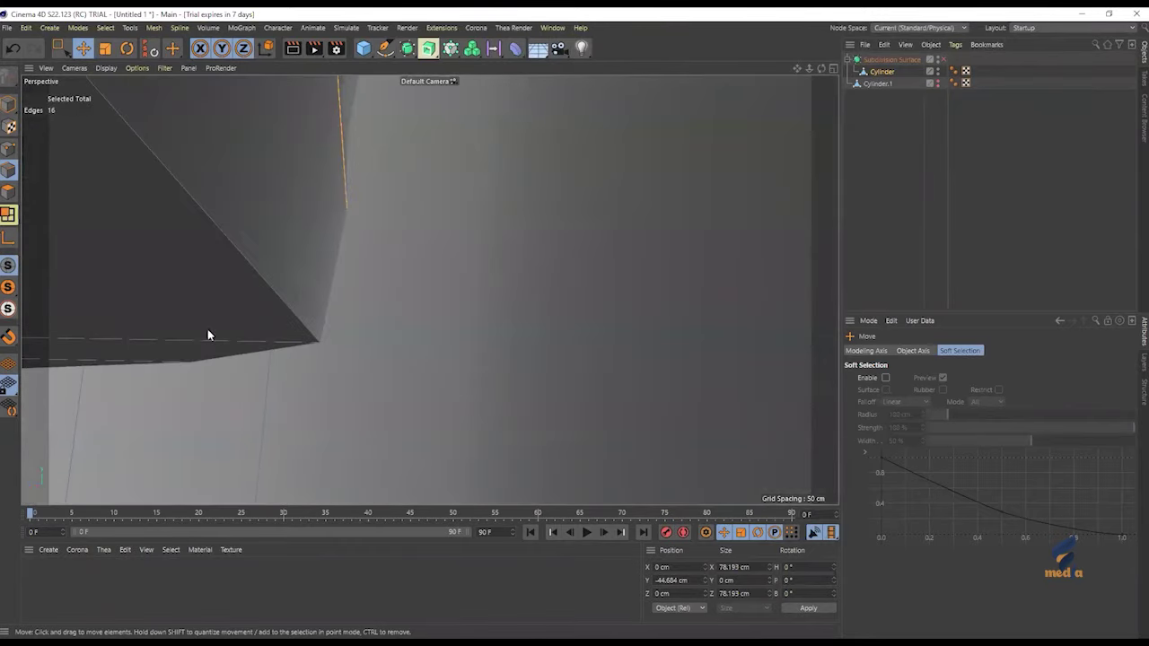
{"action": "left_click_drag", "start_coordinate": [173, 185], "coordinate": [285, 200], "text": "alt"}
{"action": "middle_click_drag", "start_coordinate": [285, 200], "coordinate": [354, 292], "text": "alt"}
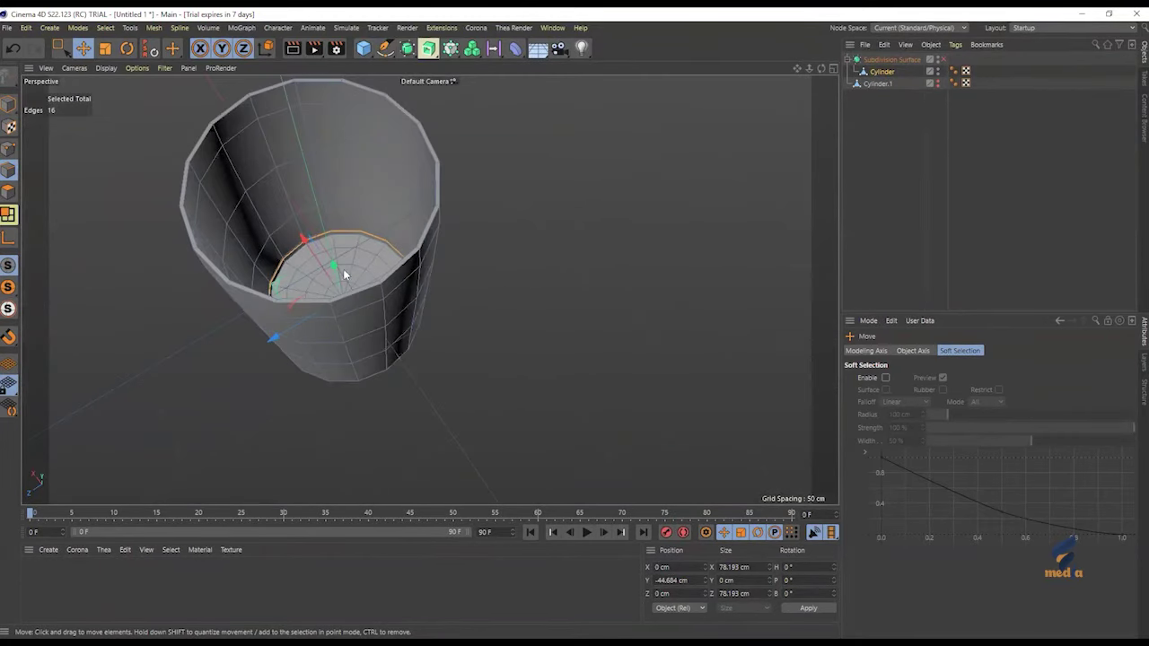
{"action": "right_click_drag", "start_coordinate": [343, 267], "coordinate": [437, 230], "text": "alt"}
{"action": "scroll", "coordinate": [438, 224], "scroll_direction": "up", "scroll_amount": 3}
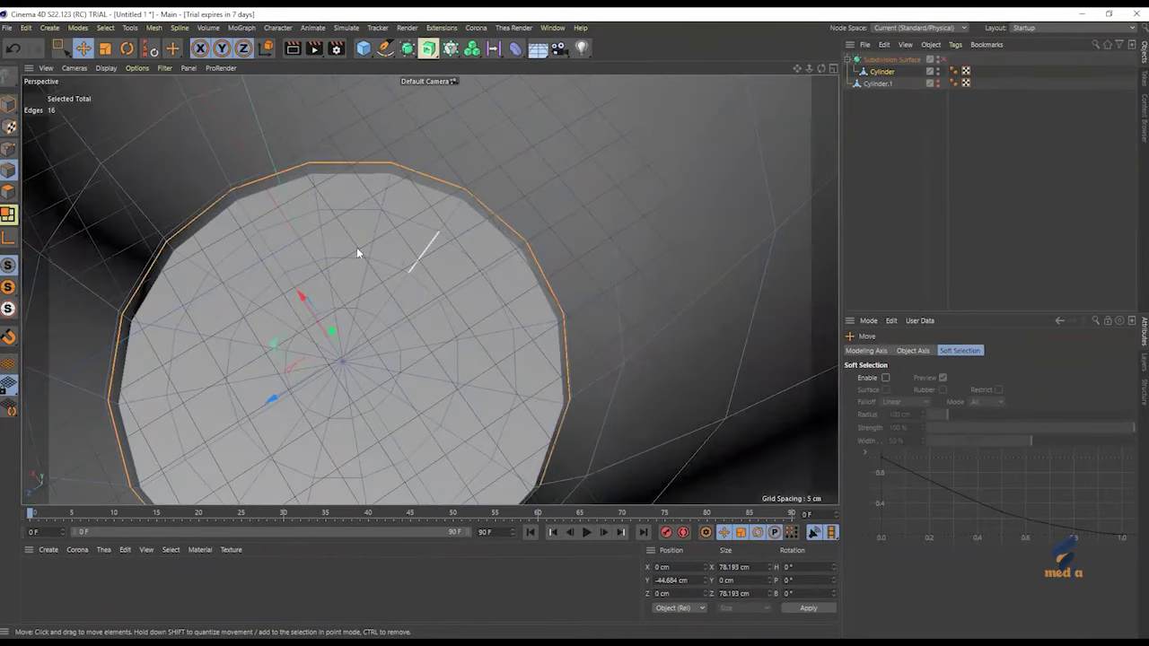
{"action": "right_click_drag", "start_coordinate": [217, 213], "coordinate": [350, 134], "text": "alt"}
{"action": "left_click_drag", "start_coordinate": [215, 234], "coordinate": [266, 170], "text": "alt"}
{"action": "scroll", "coordinate": [269, 160], "scroll_direction": "up", "scroll_amount": 3}
{"action": "scroll", "coordinate": [251, 162], "scroll_direction": "down", "scroll_amount": 4}
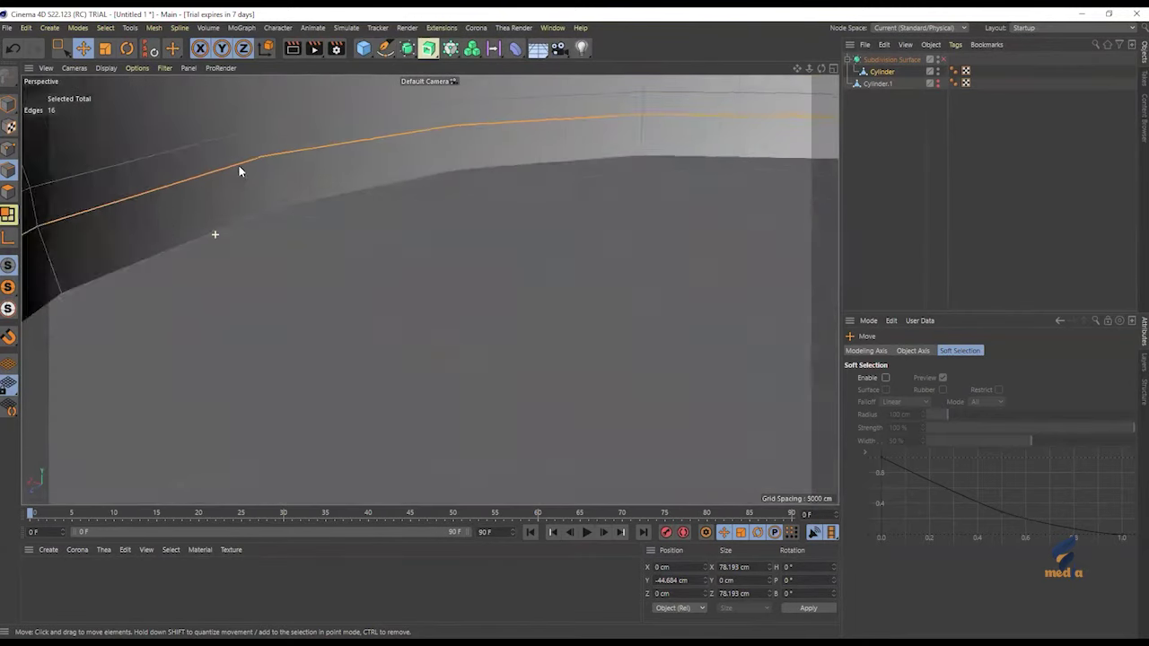
{"action": "scroll", "coordinate": [228, 180], "scroll_direction": "up", "scroll_amount": 2}
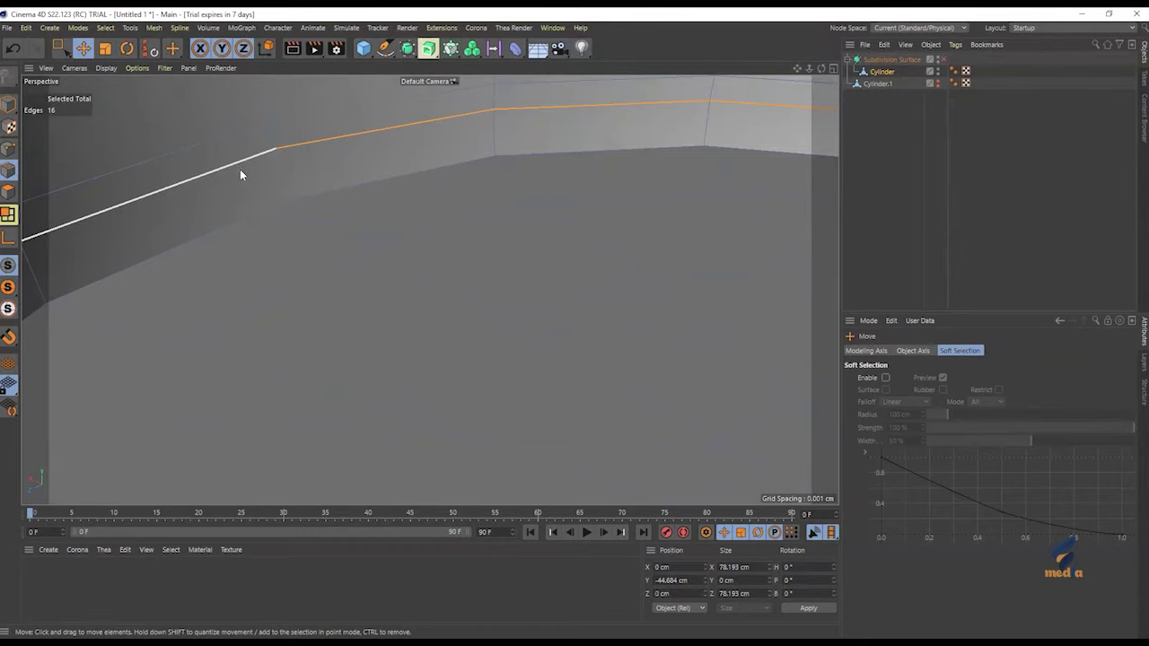
{"action": "right_click_drag", "start_coordinate": [540, 190], "coordinate": [514, 215], "text": "alt"}
{"action": "key", "text": "ctrl+shift+z"}
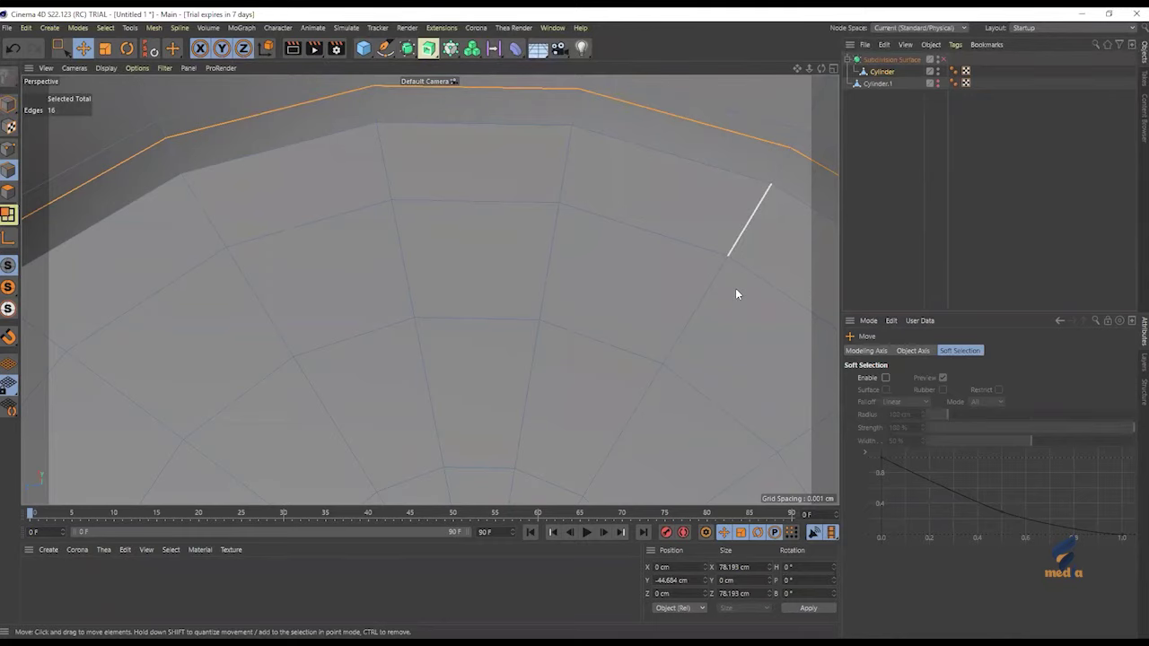
{"action": "right_click_drag", "start_coordinate": [526, 319], "coordinate": [472, 345], "text": "alt"}
{"action": "left_click_drag", "start_coordinate": [486, 307], "coordinate": [456, 280], "text": "alt"}
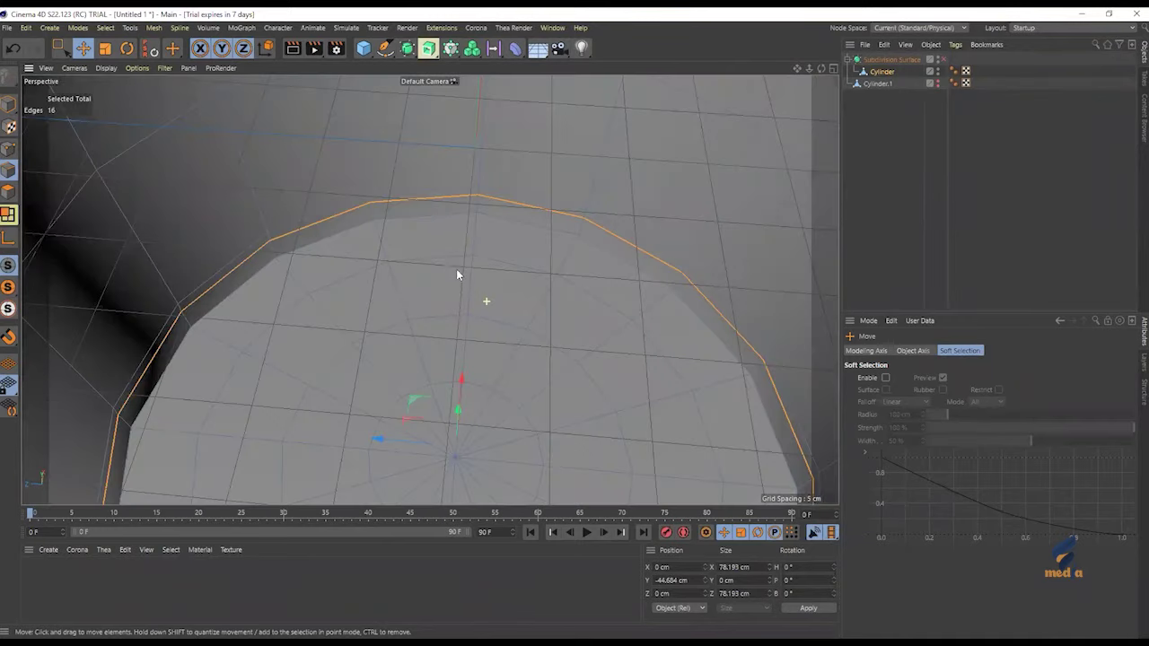
Step: Lower the selected inner edge loop slightly to about Y -44.9 cm and turn the Subdivision Surface smoothing back on
{"action": "left_click_drag", "start_coordinate": [449, 363], "coordinate": [430, 381], "text": "alt"}
{"action": "left_click_drag", "start_coordinate": [530, 328], "coordinate": [454, 361], "text": "alt"}
{"action": "right_click_drag", "start_coordinate": [454, 356], "coordinate": [557, 289], "text": "alt"}
{"action": "left_click_drag", "start_coordinate": [465, 271], "coordinate": [487, 319], "text": "alt"}
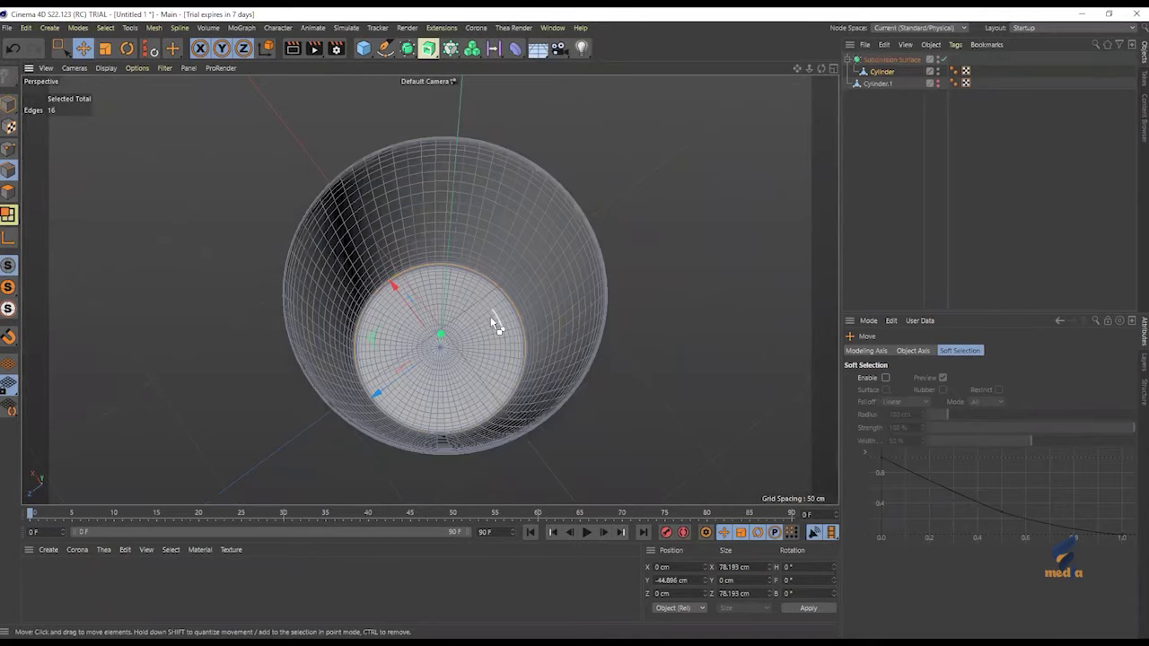
Step: Render the perspective view of the tub's interior, and inspect the smoothed, recessed underside
{"action": "key", "text": "ctrl+r"}
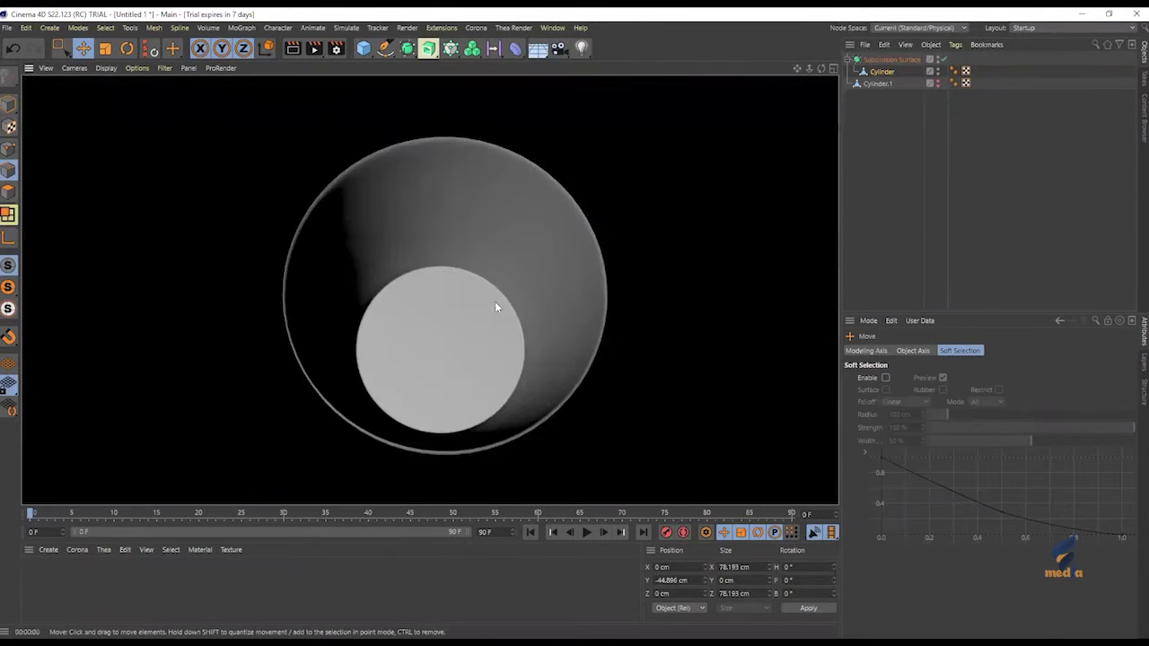
{"action": "left_click_drag", "start_coordinate": [438, 290], "coordinate": [505, 184], "text": "alt"}
{"action": "scroll", "coordinate": [467, 319], "scroll_direction": "up", "scroll_amount": 4}
{"action": "left_click_drag", "start_coordinate": [626, 234], "coordinate": [572, 244], "text": "alt"}
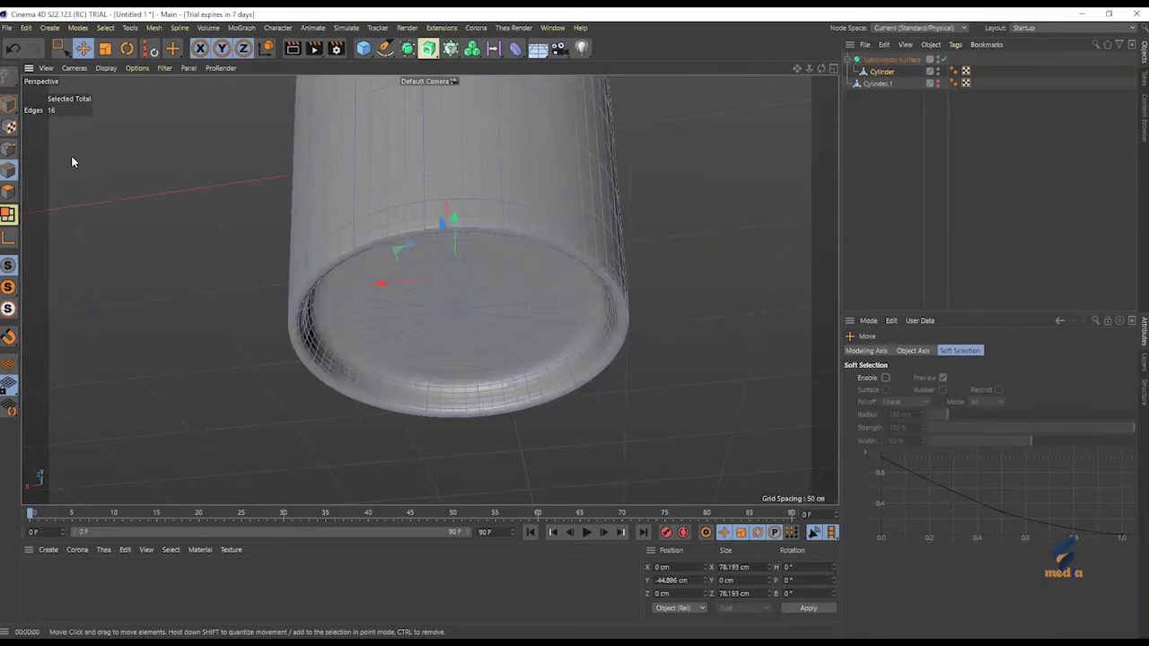
Step: Switch the tub body to polygon editing and turn off its Subdivision Surface smoothing, facing the underside
{"action": "left_click", "coordinate": [8, 191]}
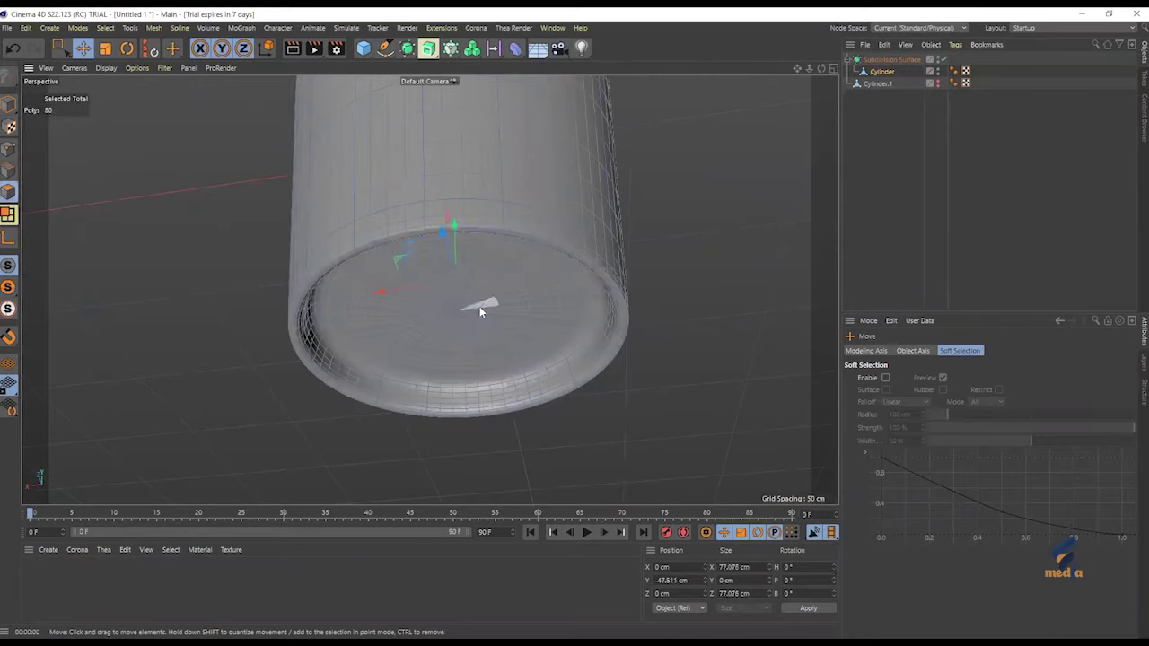
{"action": "key", "text": "q"}
{"action": "left_click_drag", "start_coordinate": [473, 316], "coordinate": [499, 298], "text": "alt"}
{"action": "right_click_drag", "start_coordinate": [498, 298], "coordinate": [497, 258], "text": "alt"}
{"action": "left_click_drag", "start_coordinate": [497, 258], "coordinate": [481, 335], "text": "alt"}
{"action": "left_click_drag", "start_coordinate": [482, 290], "coordinate": [511, 184], "text": "alt"}
{"action": "left_click", "coordinate": [484, 358]}
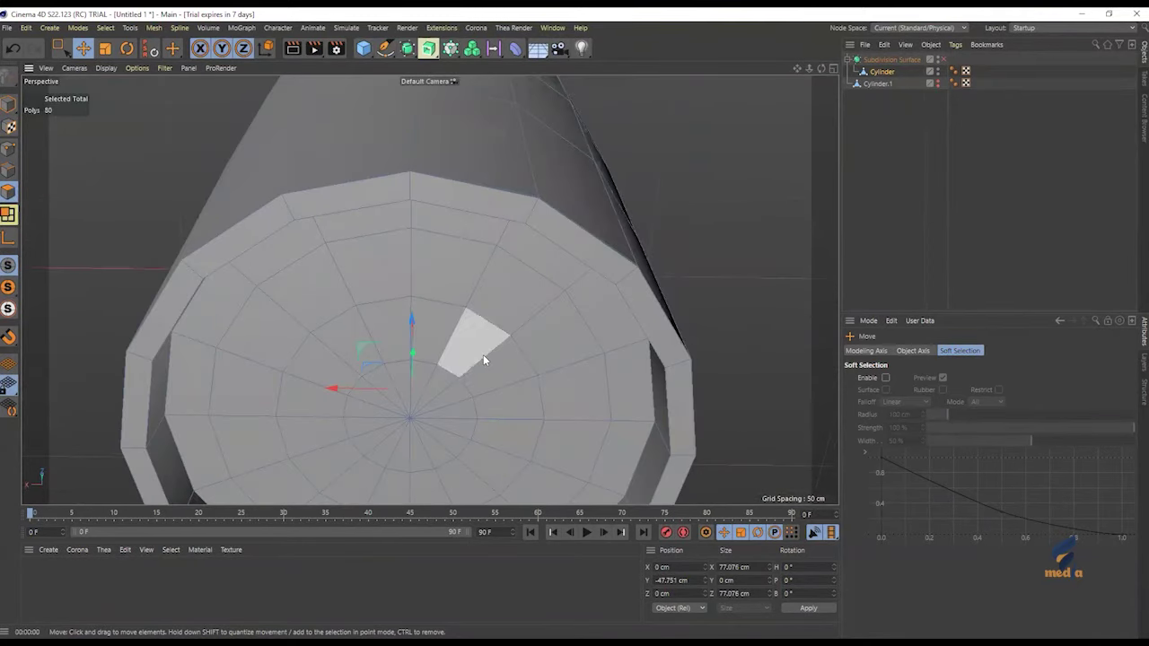
Step: Select all of the tub body's polygons and reverse their normals
{"action": "key", "text": "u"}
{"action": "key", "text": "l"}
{"action": "left_click", "coordinate": [483, 359]}
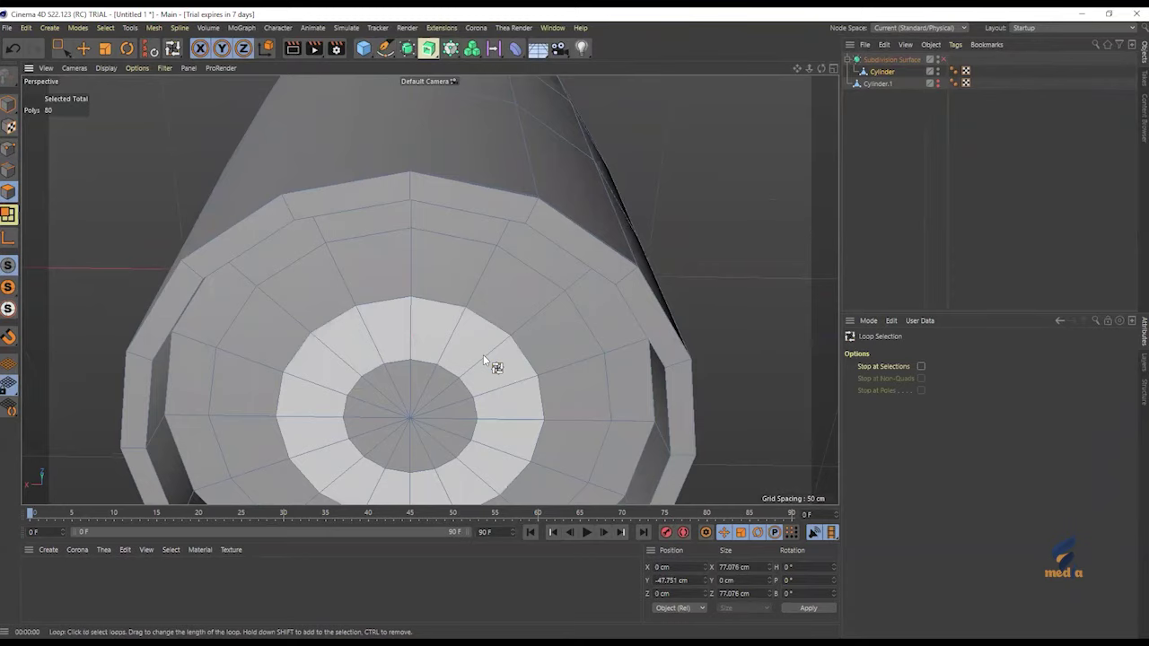
{"action": "left_click_drag", "start_coordinate": [461, 398], "coordinate": [536, 426]}
{"action": "key", "text": "ctrl+a"}
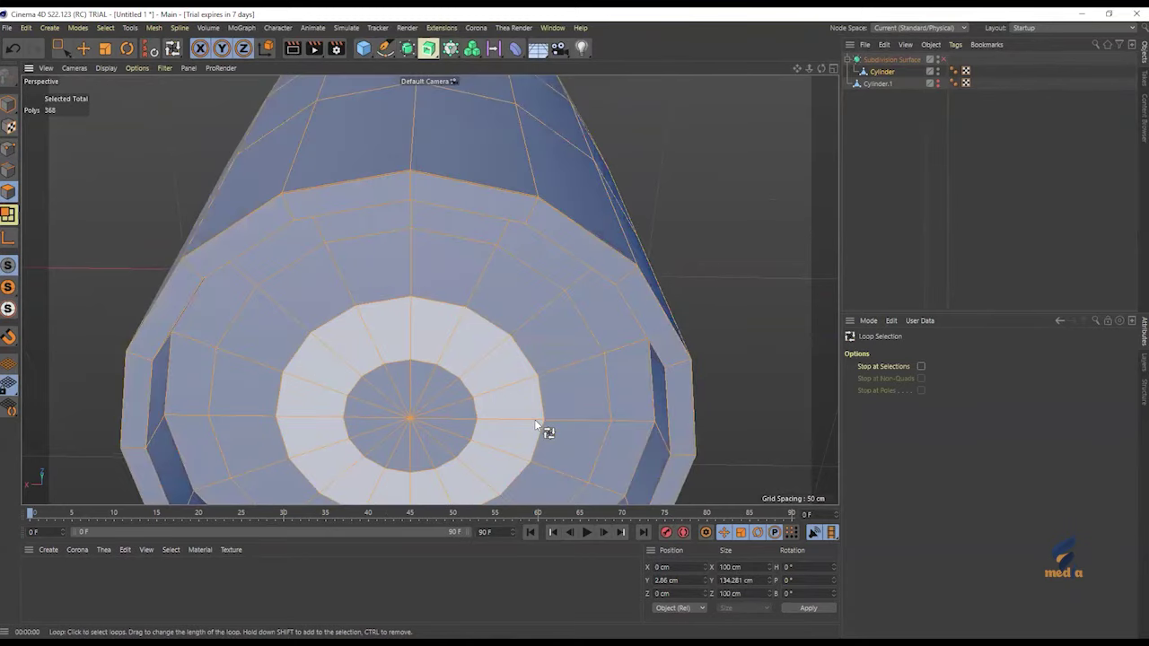
{"action": "right_click", "coordinate": [670, 95]}
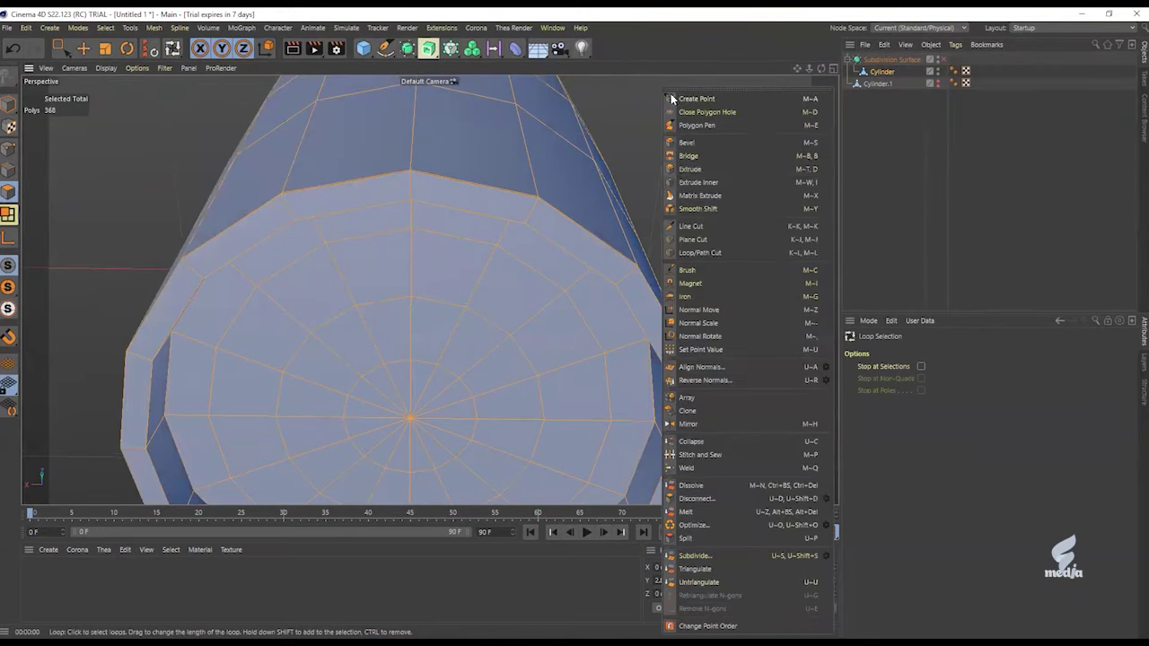
{"action": "left_click", "coordinate": [693, 381]}
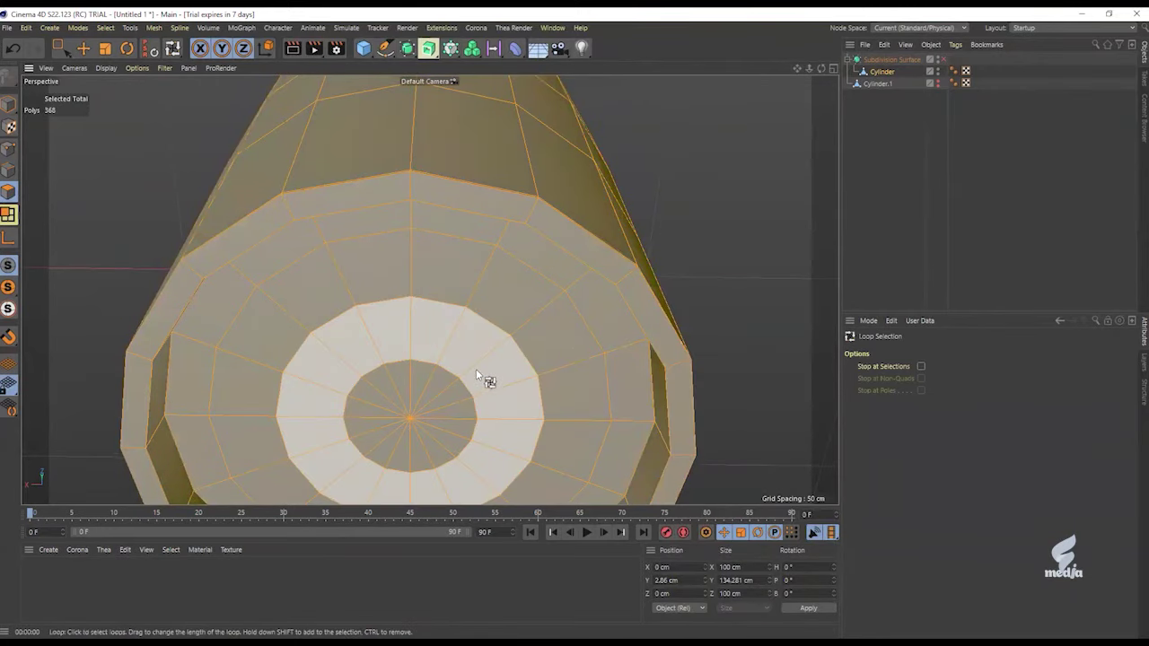
Step: Loop-select the inner polygon rings of the underside disc and extrude them straight up to about Y -53.7 cm
{"action": "left_click", "coordinate": [476, 369]}
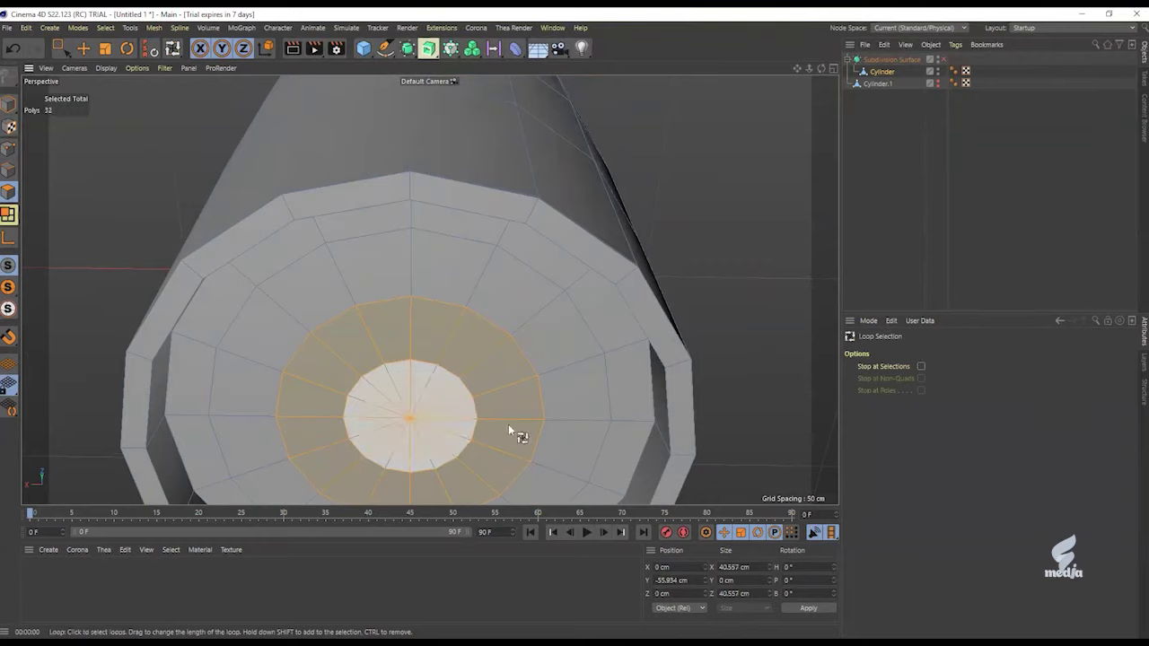
{"action": "left_click", "coordinate": [542, 327], "text": "shift"}
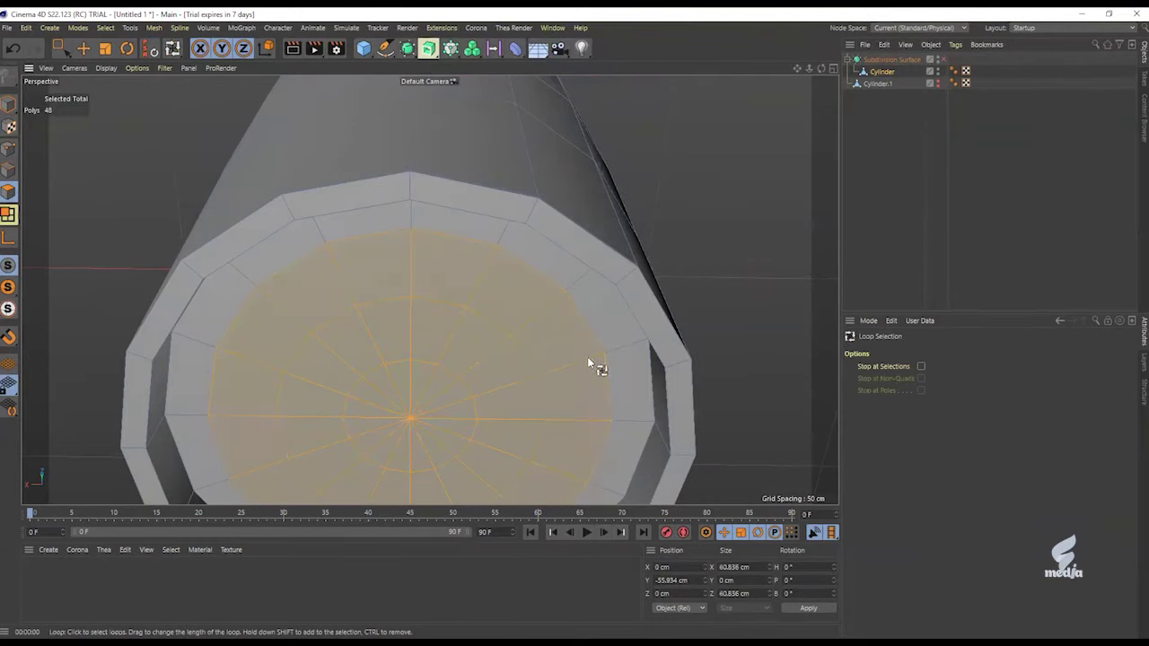
{"action": "middle_click", "coordinate": [709, 215]}
{"action": "middle_click", "coordinate": [709, 390]}
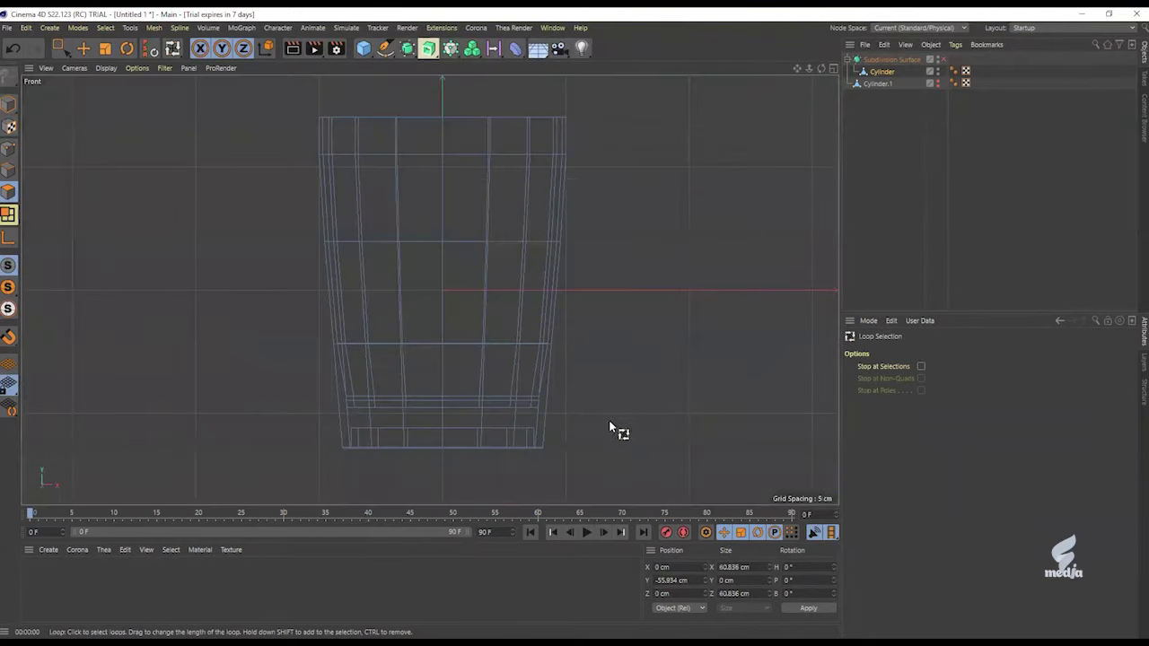
{"action": "key", "text": "e"}
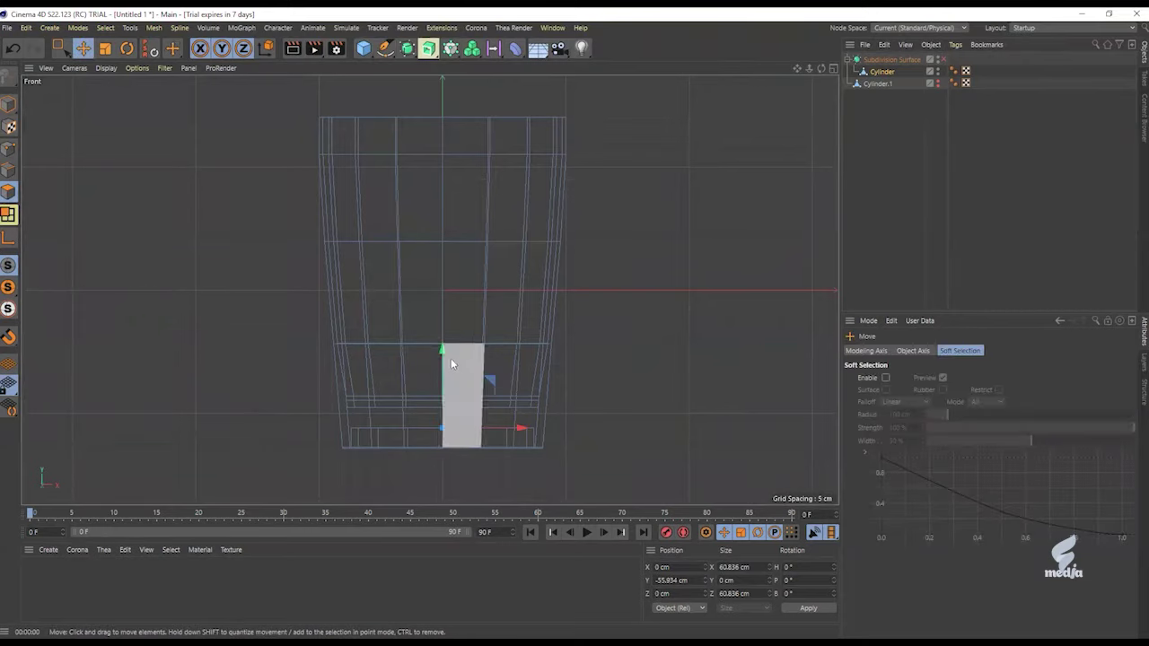
{"action": "left_click_drag", "start_coordinate": [444, 349], "coordinate": [441, 344], "text": "ctrl"}
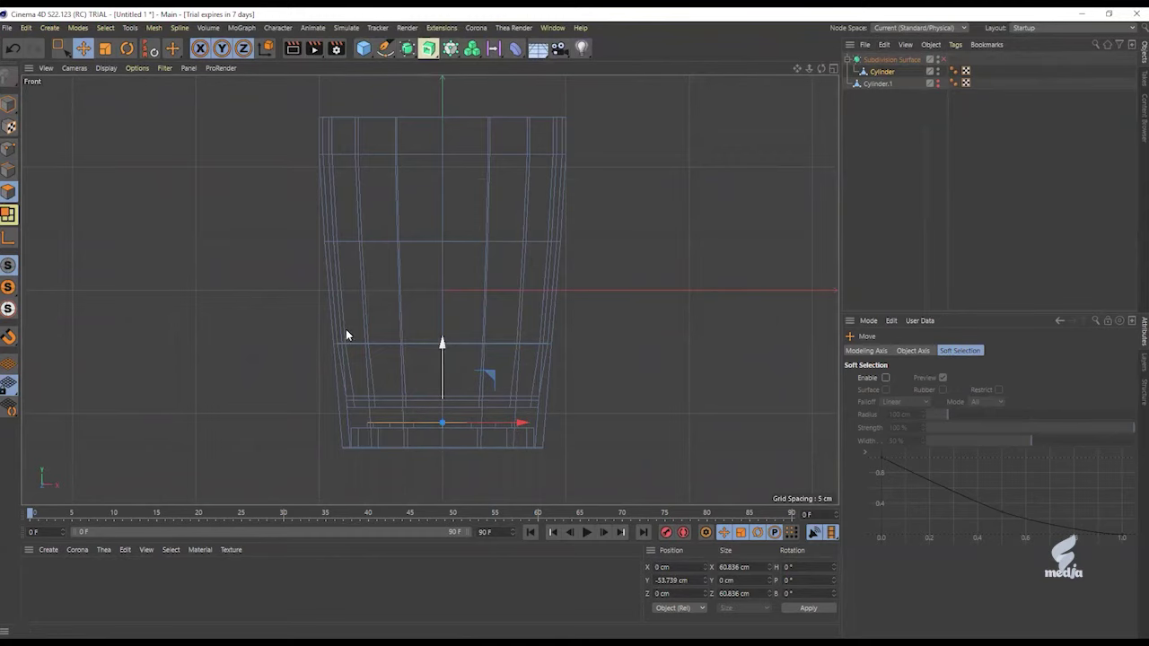
Step: Raise the extruded underside disc to about Y -53 cm and turn the Subdivision Surface smoothing back on
{"action": "middle_click", "coordinate": [283, 258]}
{"action": "middle_click", "coordinate": [273, 226]}
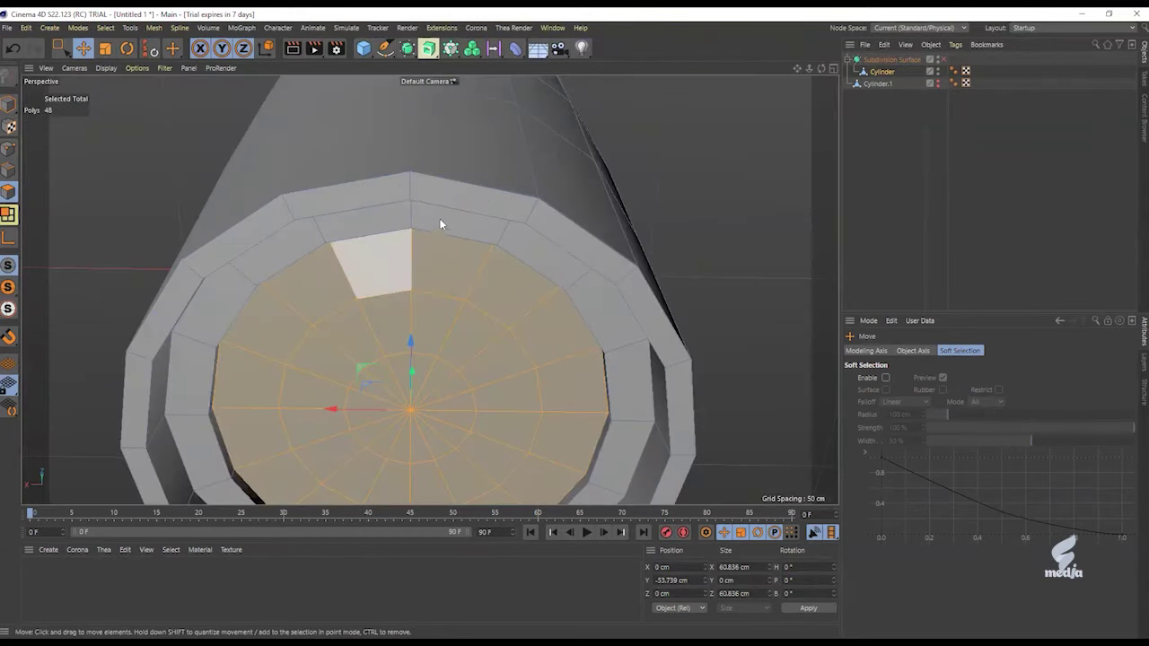
{"action": "left_click_drag", "start_coordinate": [439, 221], "coordinate": [369, 285], "text": "alt"}
{"action": "left_click_drag", "start_coordinate": [446, 257], "coordinate": [437, 242], "text": "alt"}
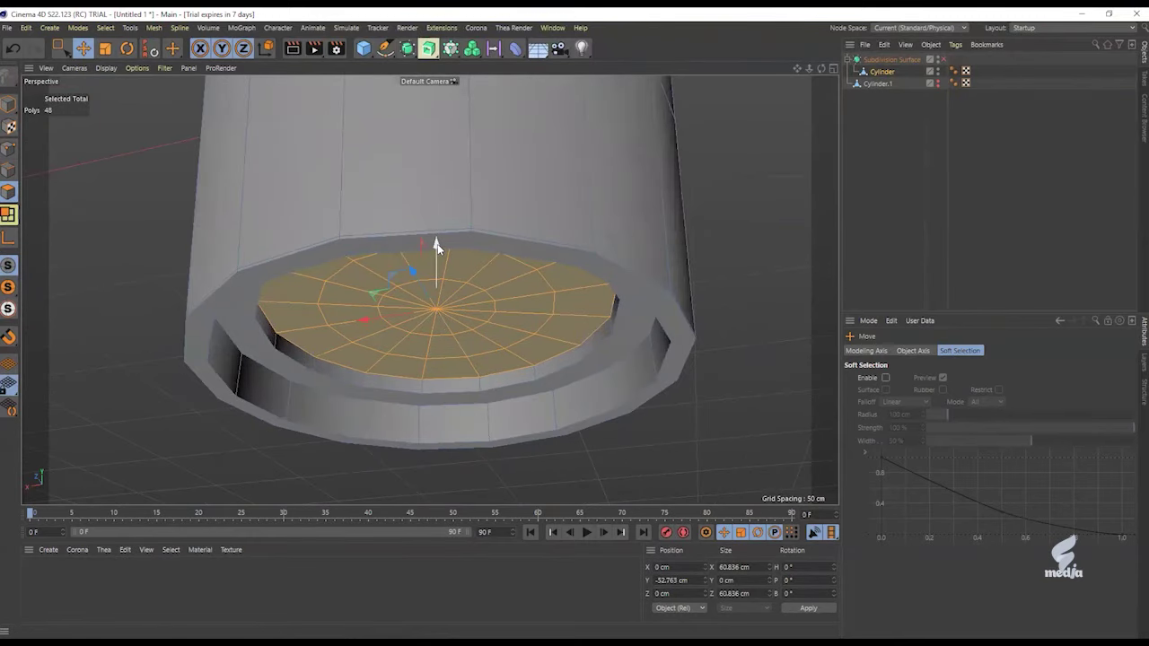
{"action": "key", "text": "q"}
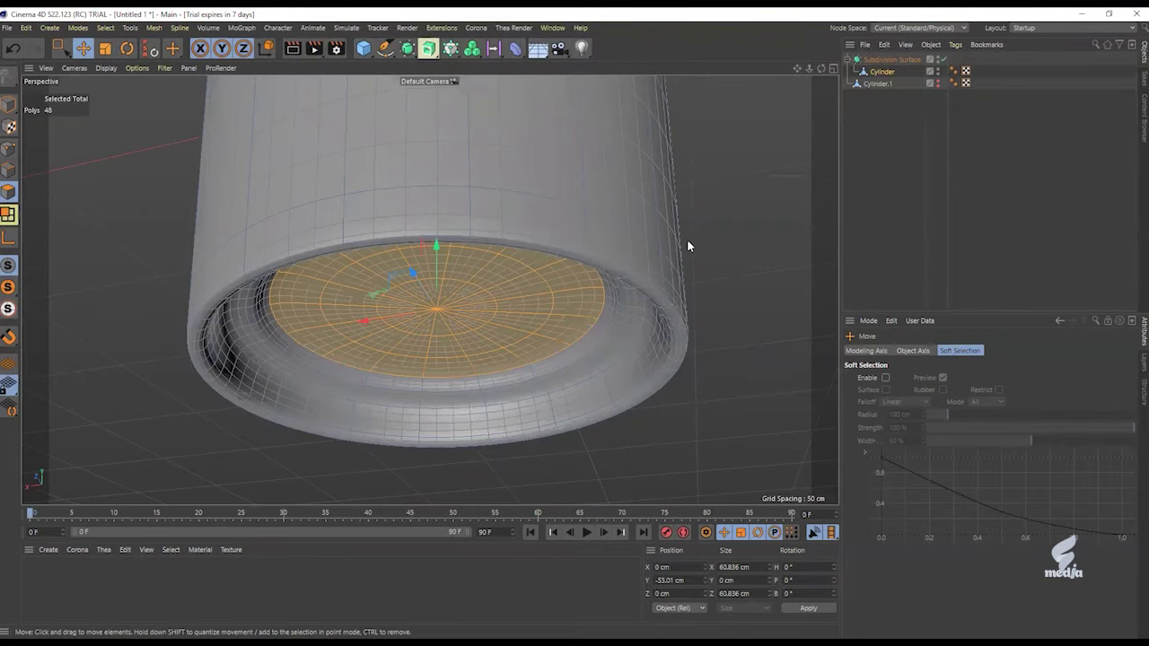
Step: Cut an edge loop around the base recess's side wall at 96.14% offset, close to the bottom rim
{"action": "key", "text": "k"}
{"action": "key", "text": "l"}
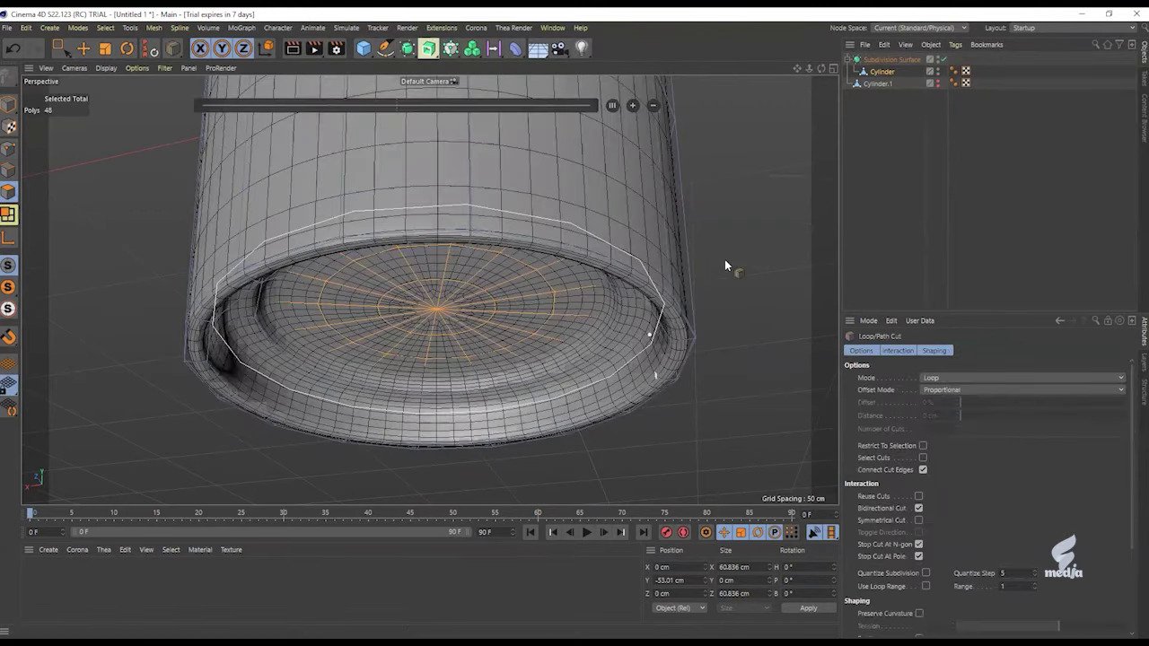
{"action": "scroll", "coordinate": [674, 283], "scroll_direction": "up", "scroll_amount": 3}
{"action": "scroll", "coordinate": [626, 332], "scroll_direction": "up", "scroll_amount": 3}
{"action": "left_click_drag", "start_coordinate": [631, 309], "coordinate": [625, 239], "text": "alt"}
{"action": "scroll", "coordinate": [771, 225], "scroll_direction": "up", "scroll_amount": 3}
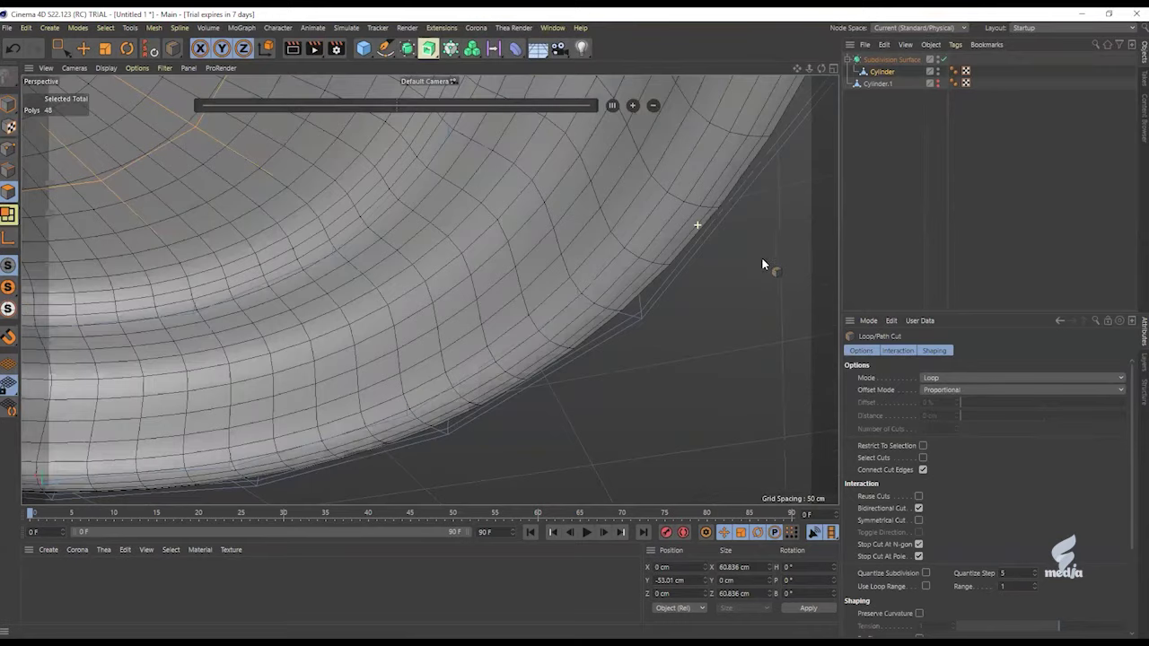
{"action": "left_click_drag", "start_coordinate": [762, 257], "coordinate": [762, 266], "text": "alt"}
{"action": "mouse_move", "coordinate": [591, 232]}
{"action": "left_mouse_down", "text": "alt"}
{"action": "mouse_move", "coordinate": [582, 225]}
{"action": "mouse_move", "coordinate": [603, 221]}
{"action": "mouse_move", "coordinate": [575, 225]}
{"action": "left_mouse_up", "text": "alt"}
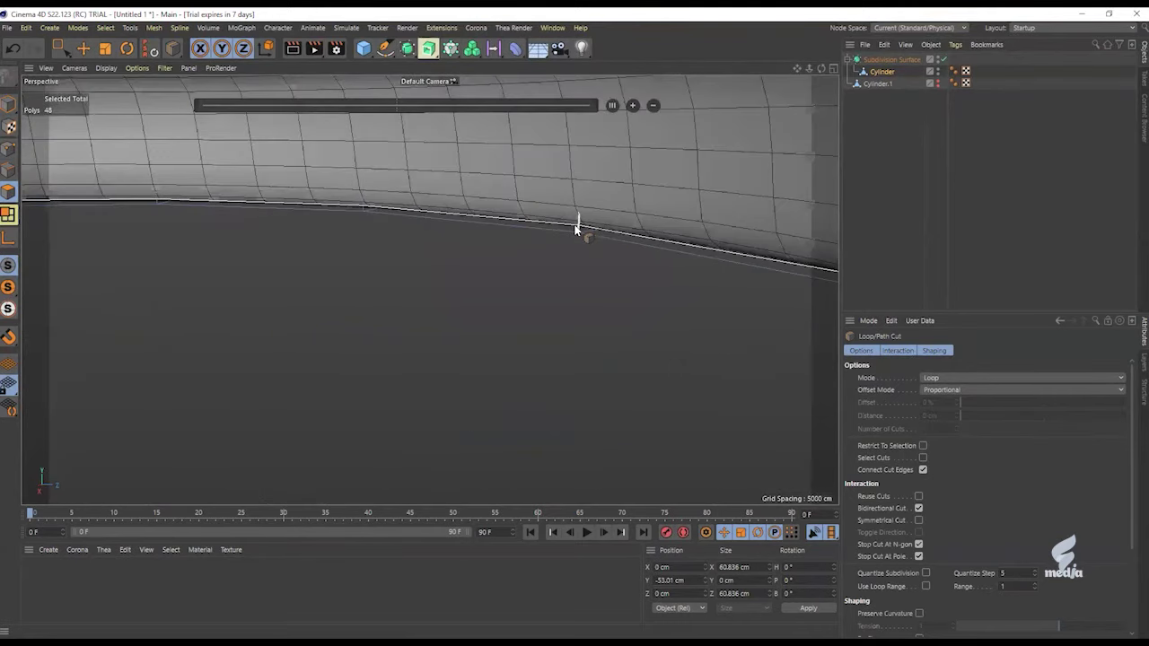
{"action": "left_click", "coordinate": [582, 178]}
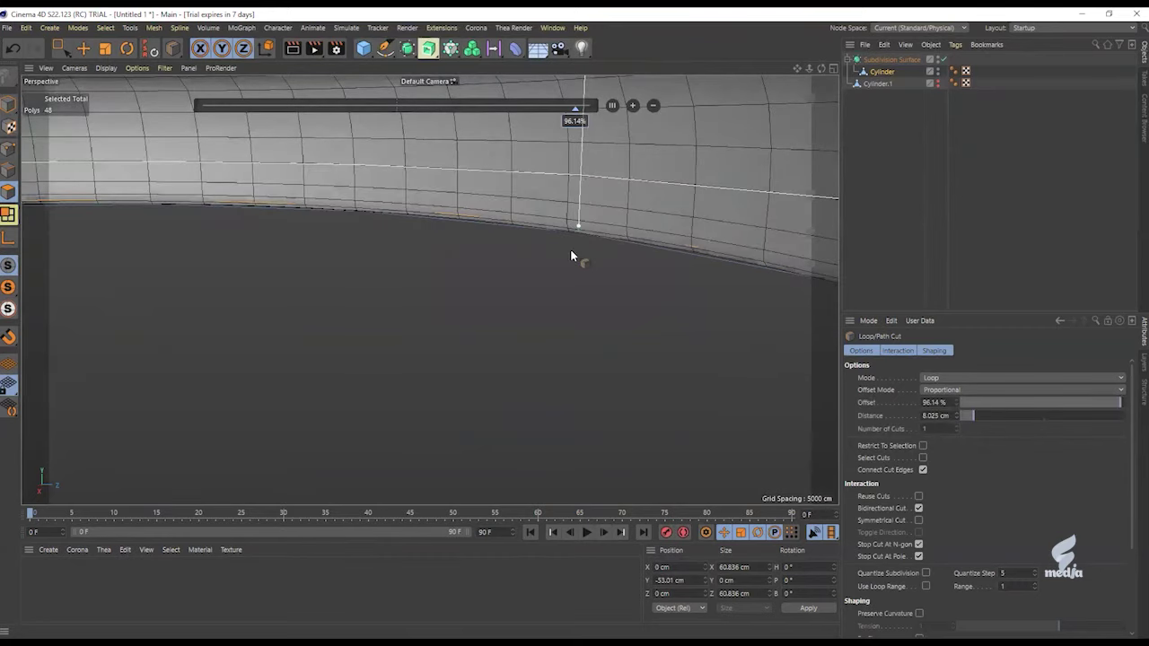
Step: Cut two evenly spaced edge loops into the flat ring between the recess wall and the raised disc
{"action": "left_click_drag", "start_coordinate": [570, 249], "coordinate": [563, 242], "text": "alt"}
{"action": "mouse_move", "coordinate": [478, 131]}
{"action": "left_mouse_down", "text": "alt"}
{"action": "mouse_move", "coordinate": [464, 118]}
{"action": "mouse_move", "coordinate": [479, 128]}
{"action": "left_mouse_up", "text": "alt"}
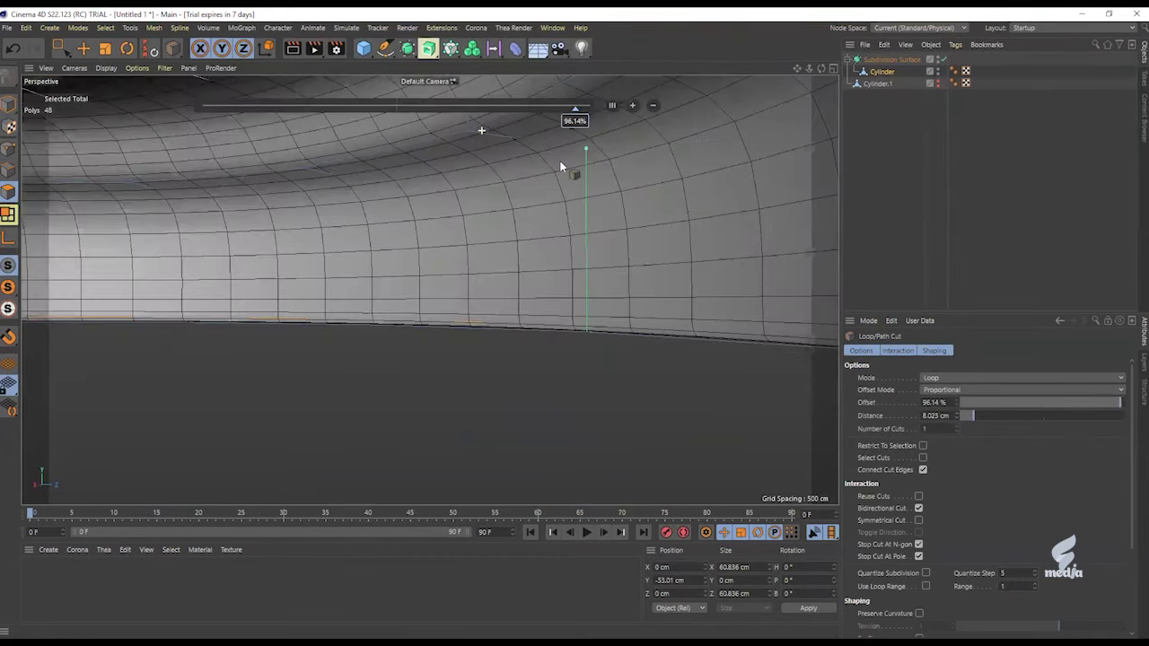
{"action": "left_click_drag", "start_coordinate": [565, 167], "coordinate": [582, 156], "text": "alt"}
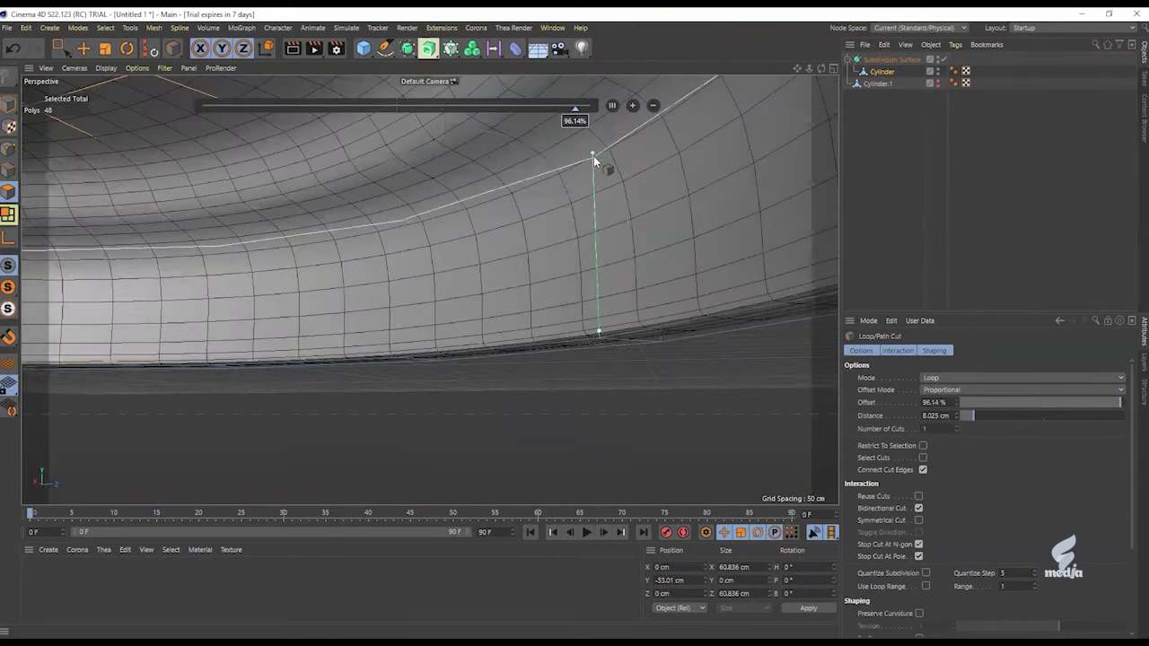
{"action": "left_click", "coordinate": [526, 137]}
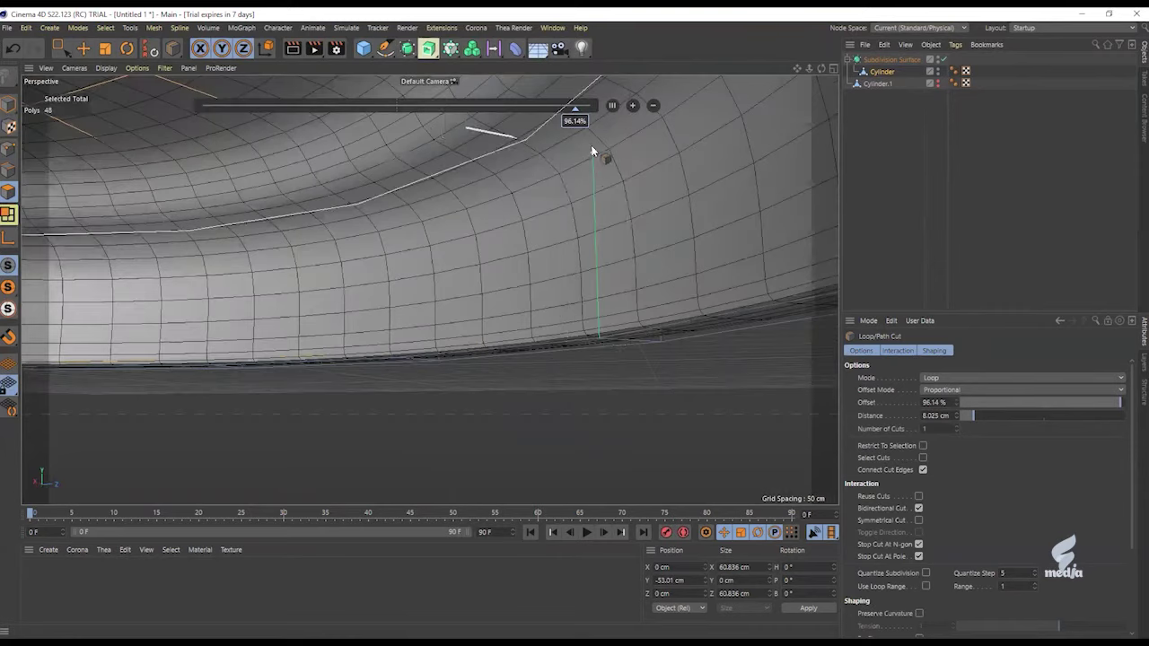
{"action": "left_click", "coordinate": [632, 106]}
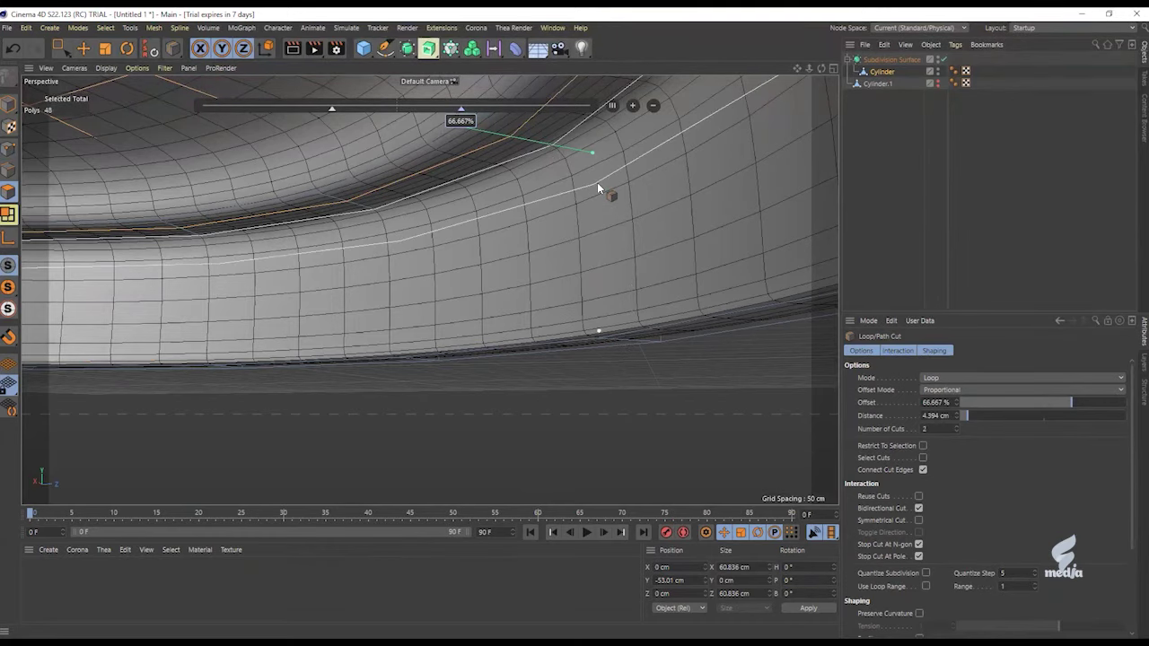
Step: Cut three evenly spaced edge loops around the side wall of the base recess
{"action": "left_click", "coordinate": [595, 184]}
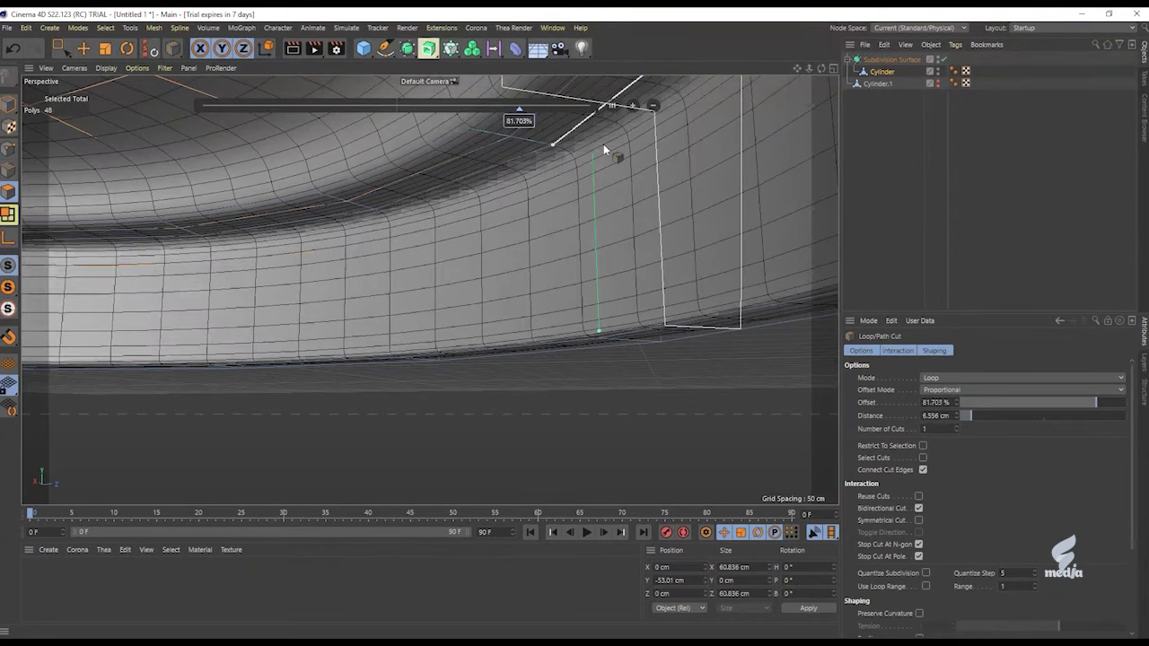
{"action": "middle_click_drag", "start_coordinate": [605, 149], "coordinate": [592, 175], "text": "alt"}
{"action": "left_click", "coordinate": [611, 107]}
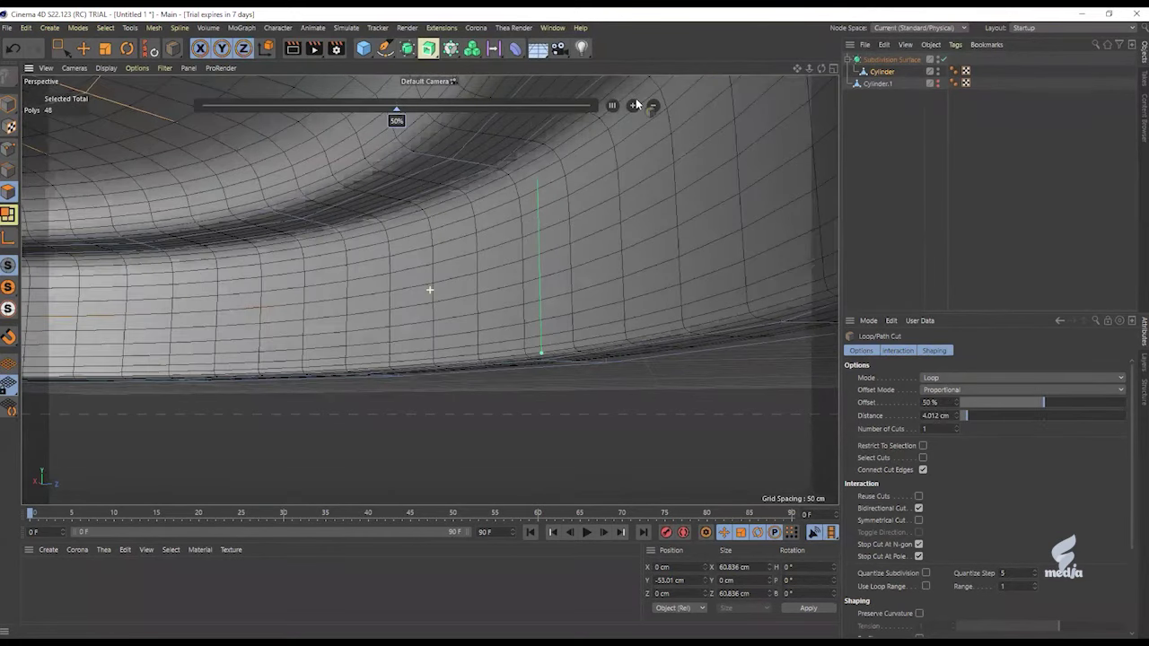
{"action": "left_click_drag", "start_coordinate": [677, 139], "coordinate": [663, 119], "text": "alt"}
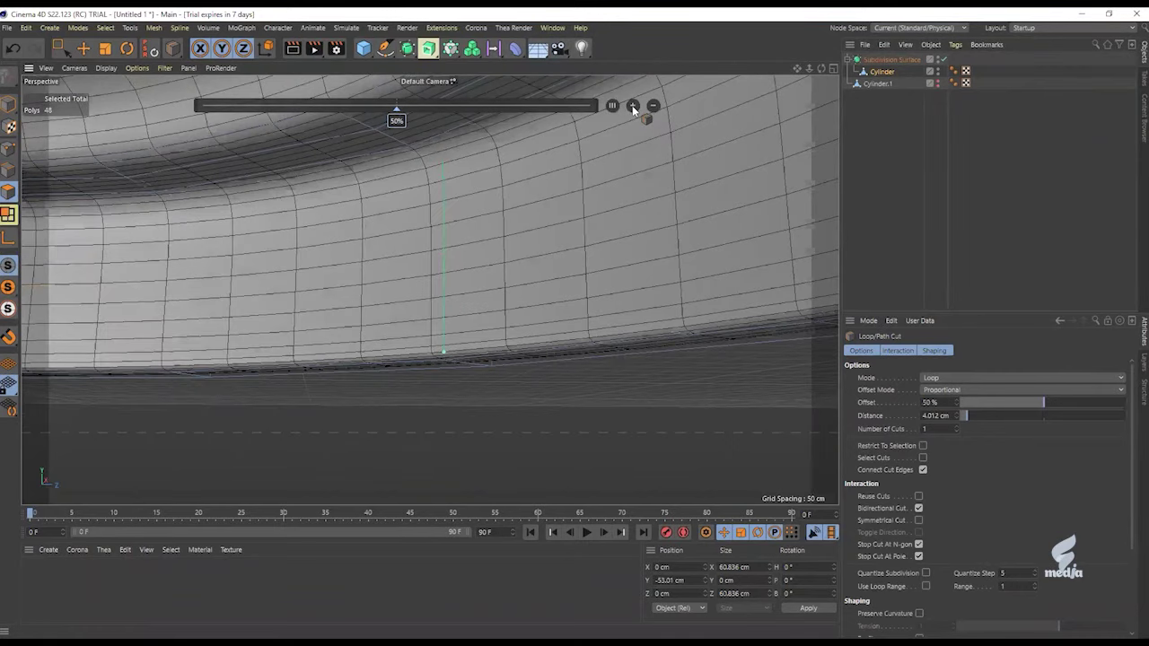
{"action": "double_click", "coordinate": [632, 105]}
Step: Cut three evenly spaced edge loops into the outermost ring of the raised underside disc
{"action": "left_click_drag", "start_coordinate": [442, 167], "coordinate": [473, 254], "text": "alt"}
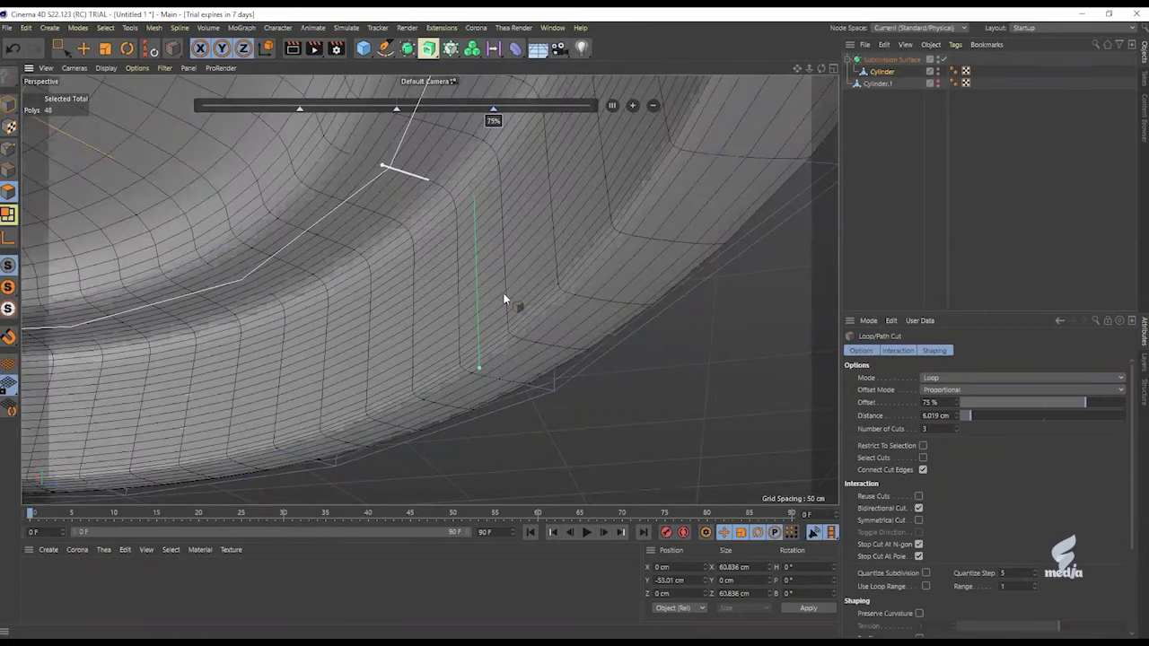
{"action": "left_click_drag", "start_coordinate": [503, 295], "coordinate": [379, 194], "text": "alt"}
{"action": "left_click_drag", "start_coordinate": [249, 149], "coordinate": [326, 190], "text": "alt"}
{"action": "left_click", "coordinate": [362, 183]}
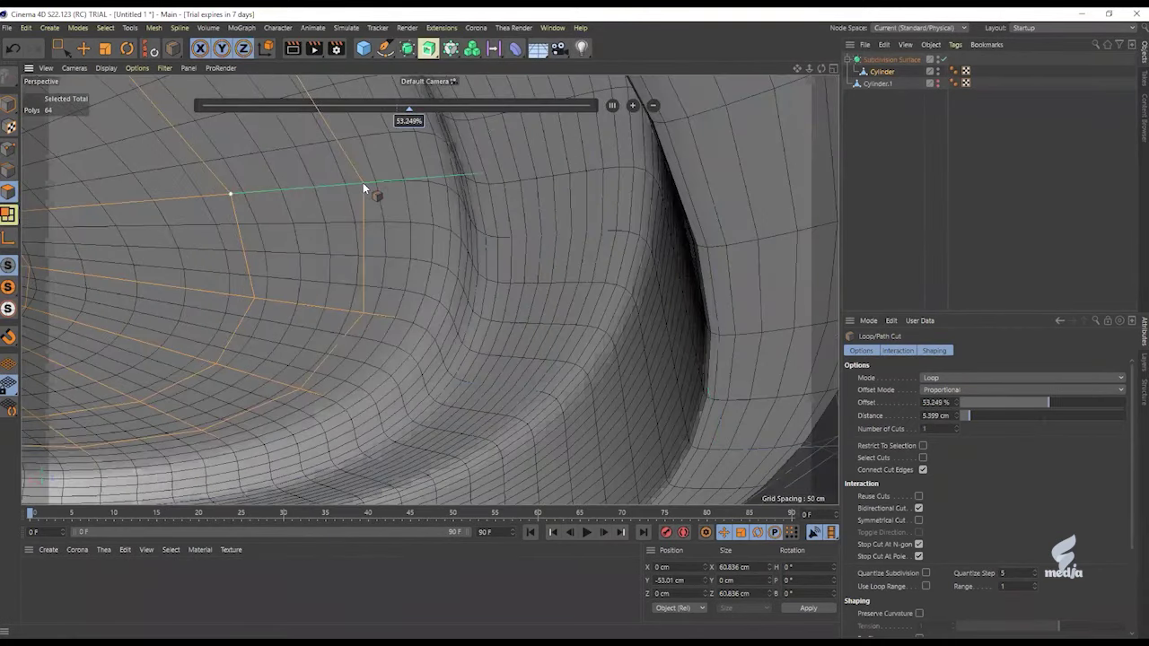
{"action": "left_click", "coordinate": [613, 105]}
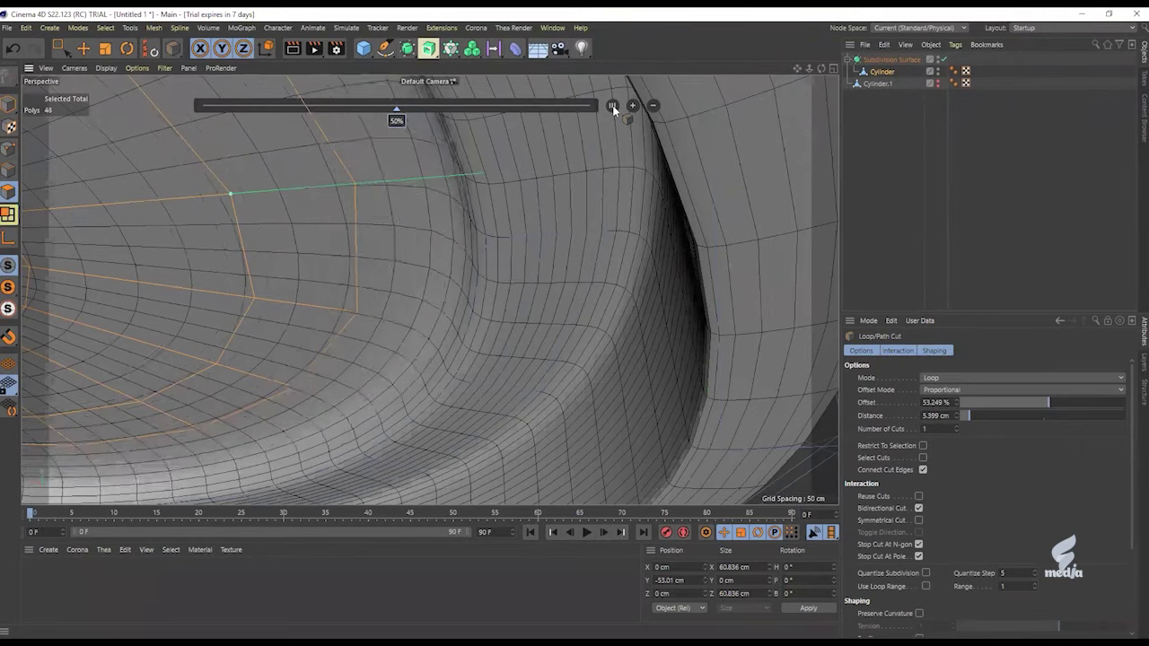
{"action": "left_click", "coordinate": [632, 106]}
{"action": "left_click", "coordinate": [632, 106]}
Step: Cut one edge loop around the tub's bottom rim, centred at 50% offset
{"action": "left_click_drag", "start_coordinate": [539, 242], "coordinate": [692, 178], "text": "alt"}
{"action": "left_click", "coordinate": [724, 238]}
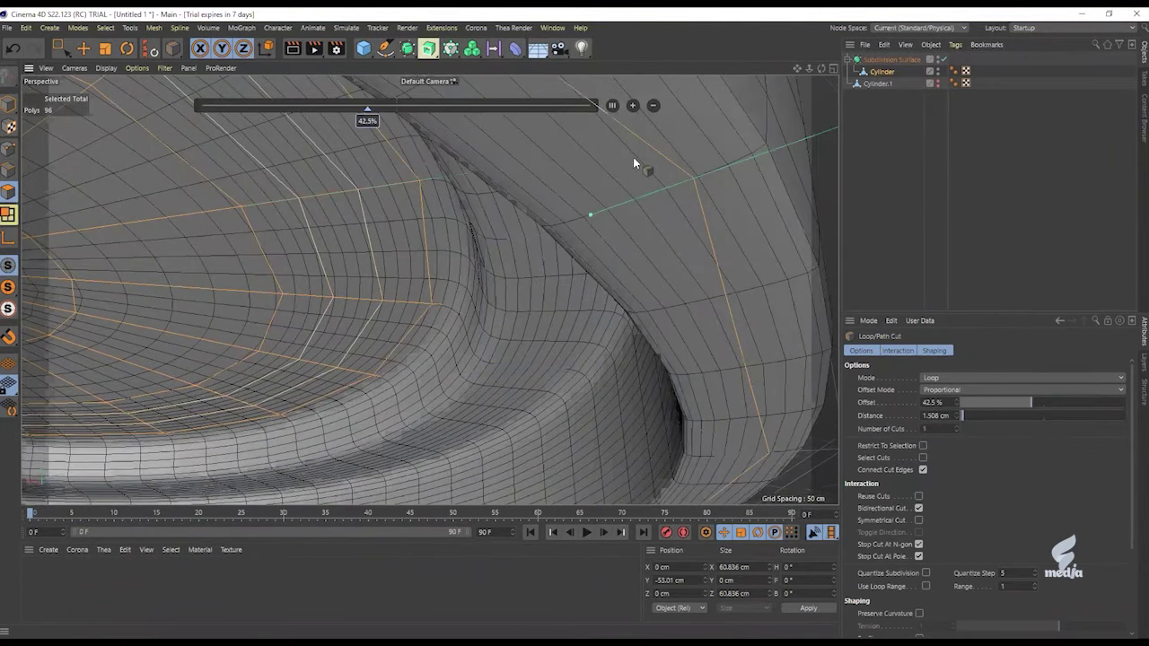
{"action": "left_click_drag", "start_coordinate": [587, 186], "coordinate": [596, 141], "text": "alt"}
{"action": "left_click", "coordinate": [612, 106]}
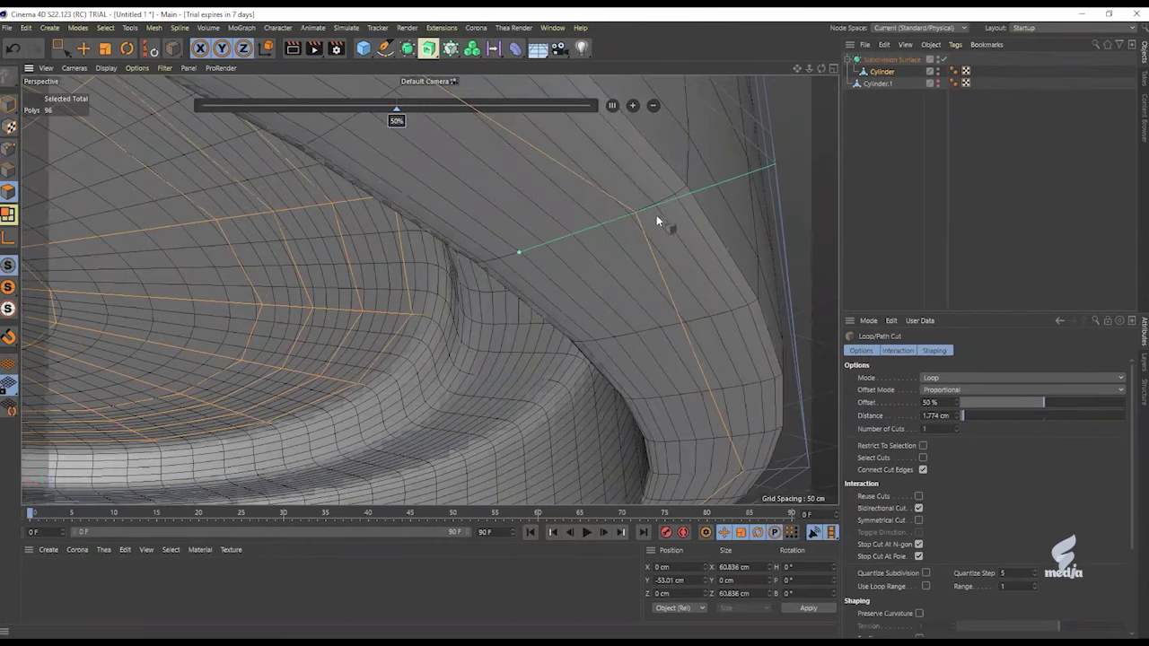
Step: Cut an edge loop around the tub's outer wall just below the top rim, at 2.628% offset
{"action": "scroll", "coordinate": [628, 213], "scroll_direction": "down", "scroll_amount": 4}
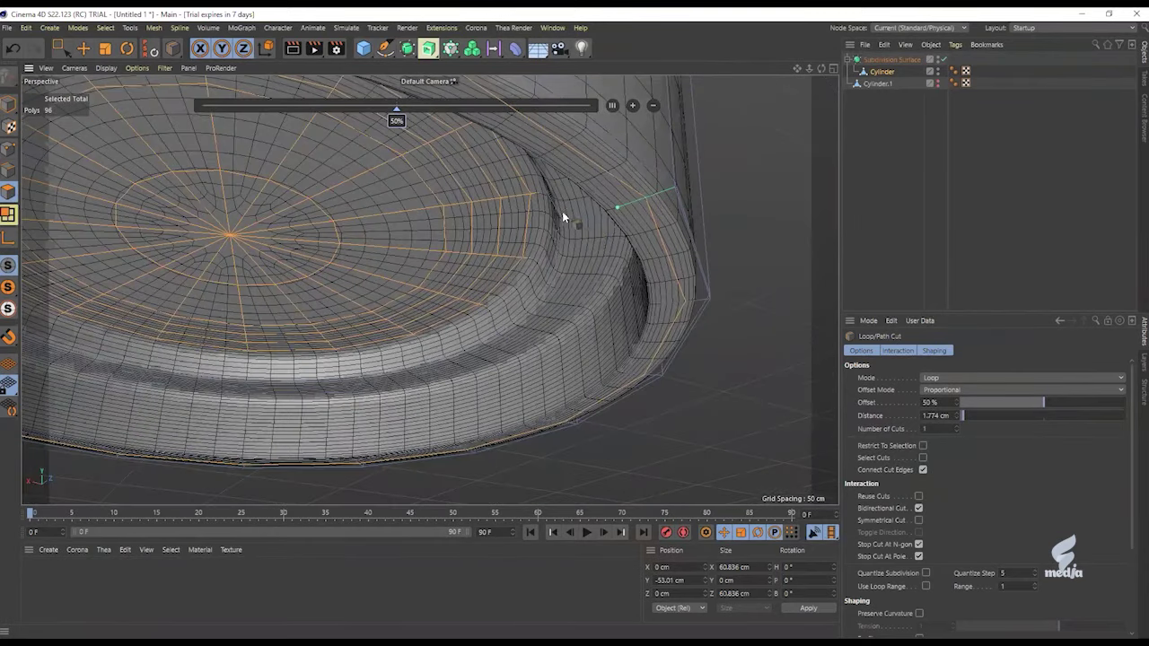
{"action": "scroll", "coordinate": [571, 210], "scroll_direction": "down", "scroll_amount": 5}
{"action": "left_click_drag", "start_coordinate": [475, 216], "coordinate": [546, 135], "text": "alt"}
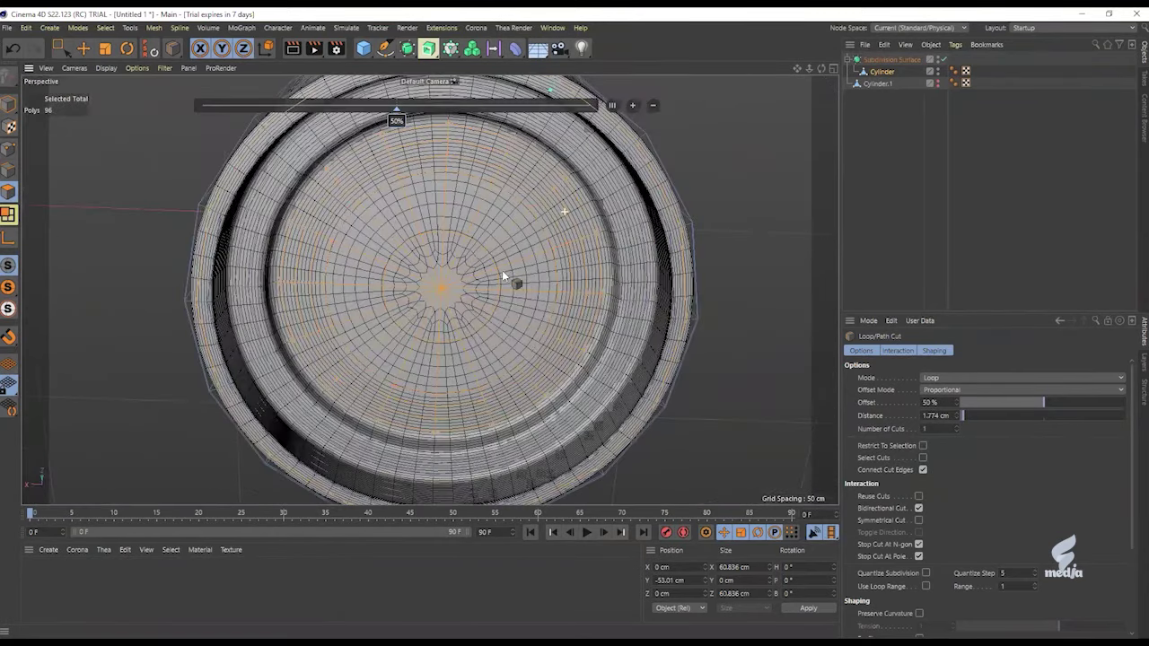
{"action": "left_click_drag", "start_coordinate": [502, 270], "coordinate": [576, 264], "text": "alt"}
{"action": "scroll", "coordinate": [575, 264], "scroll_direction": "down", "scroll_amount": 6}
{"action": "middle_click_drag", "start_coordinate": [544, 179], "coordinate": [487, 310], "text": "alt"}
{"action": "left_click_drag", "start_coordinate": [471, 214], "coordinate": [453, 334], "text": "alt"}
{"action": "middle_click_drag", "start_coordinate": [431, 290], "coordinate": [393, 373], "text": "alt"}
{"action": "scroll", "coordinate": [472, 269], "scroll_direction": "up", "scroll_amount": 8}
{"action": "scroll", "coordinate": [547, 233], "scroll_direction": "down", "scroll_amount": 3}
{"action": "left_click_drag", "start_coordinate": [578, 264], "coordinate": [633, 276], "text": "alt"}
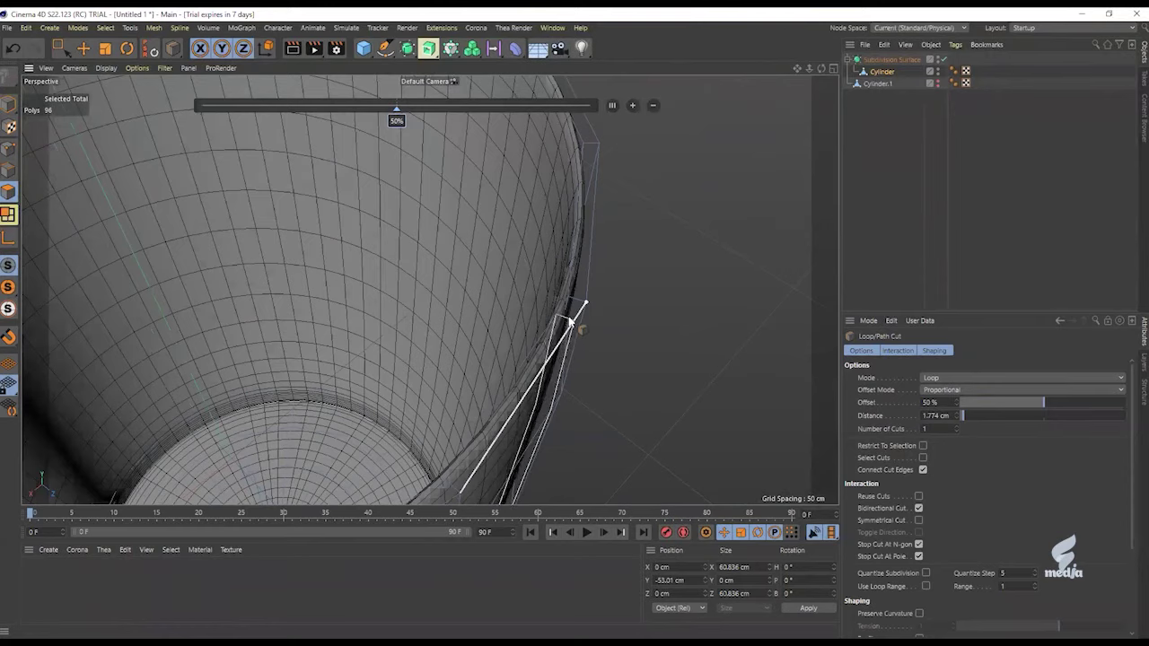
{"action": "mouse_move", "coordinate": [587, 317]}
{"action": "left_mouse_down", "text": "alt"}
{"action": "mouse_move", "coordinate": [512, 285]}
{"action": "mouse_move", "coordinate": [473, 223]}
{"action": "mouse_move", "coordinate": [601, 317]}
{"action": "mouse_move", "coordinate": [722, 333]}
{"action": "mouse_move", "coordinate": [597, 307]}
{"action": "mouse_move", "coordinate": [597, 320]}
{"action": "left_mouse_up", "text": "alt"}
{"action": "left_click", "coordinate": [594, 315]}
Step: Cut an edge loop around the tub's inner wall close to the top rim, at 96.382% offset
{"action": "left_click_drag", "start_coordinate": [742, 346], "coordinate": [660, 332], "text": "alt"}
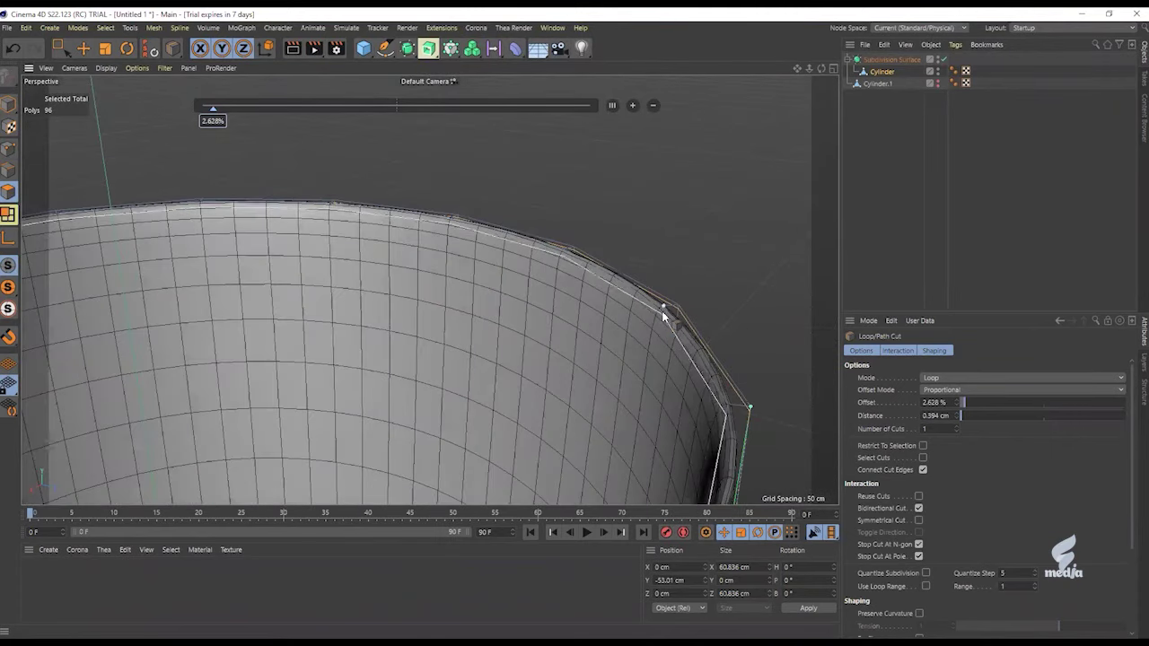
{"action": "left_click", "coordinate": [682, 339]}
{"action": "left_click_drag", "start_coordinate": [682, 339], "coordinate": [662, 364], "text": "alt"}
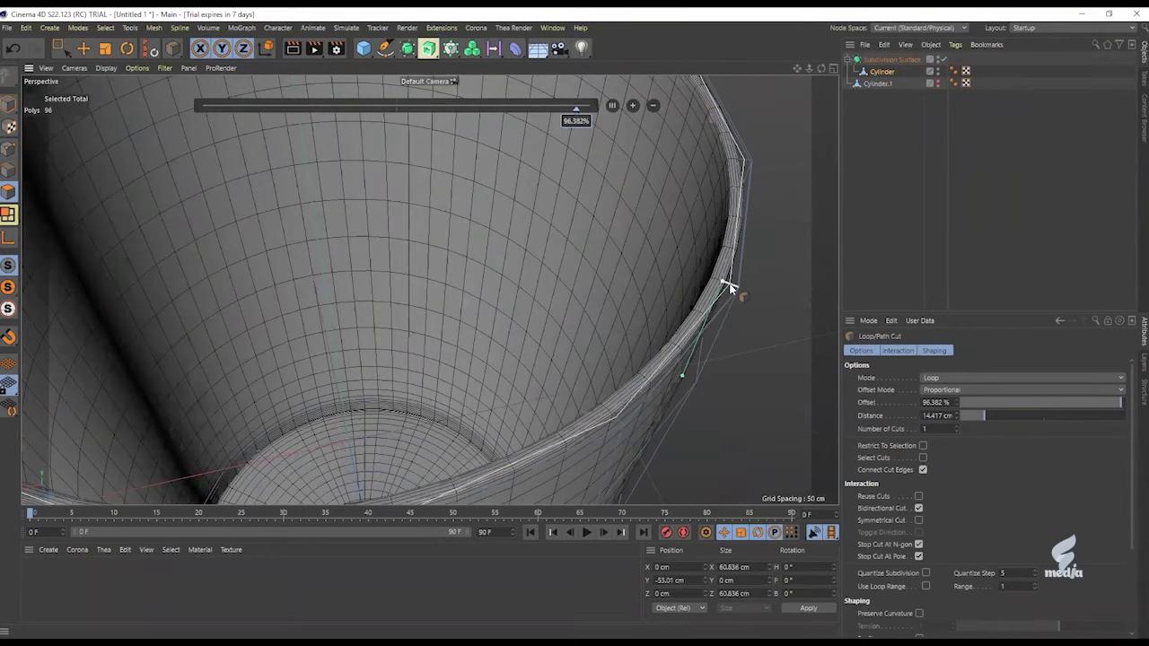
Step: Render the whole tub in the viewport to check how smoothly its walls and rim shade
{"action": "left_click_drag", "start_coordinate": [749, 247], "coordinate": [595, 281], "text": "alt"}
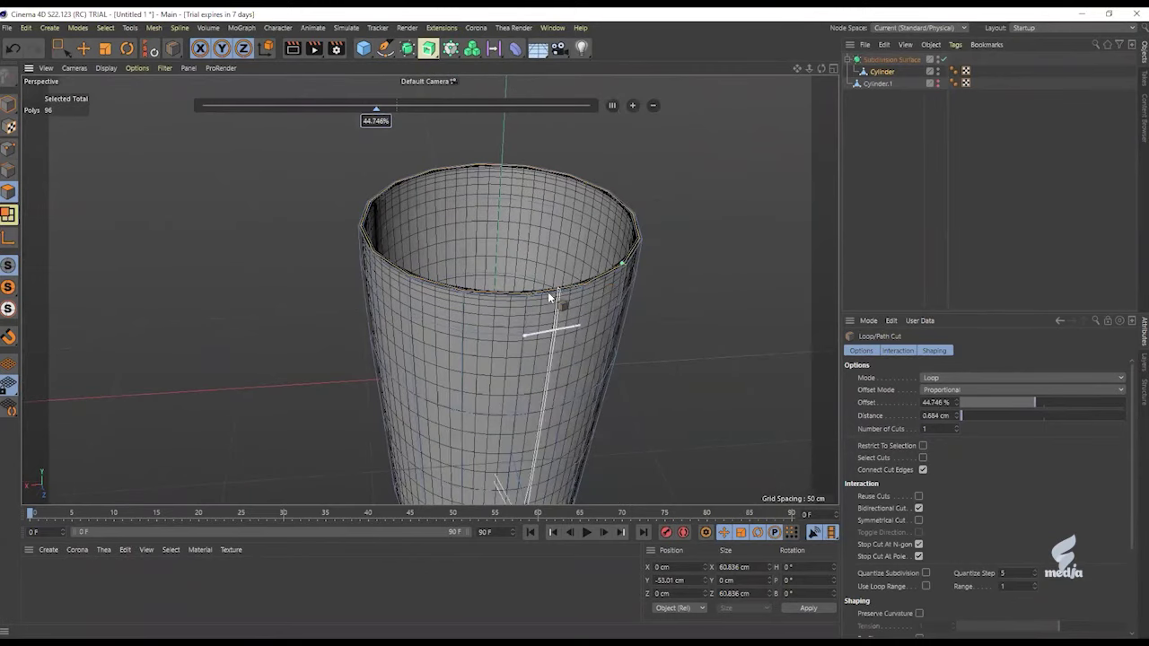
{"action": "scroll", "coordinate": [547, 291], "scroll_direction": "down", "scroll_amount": 5}
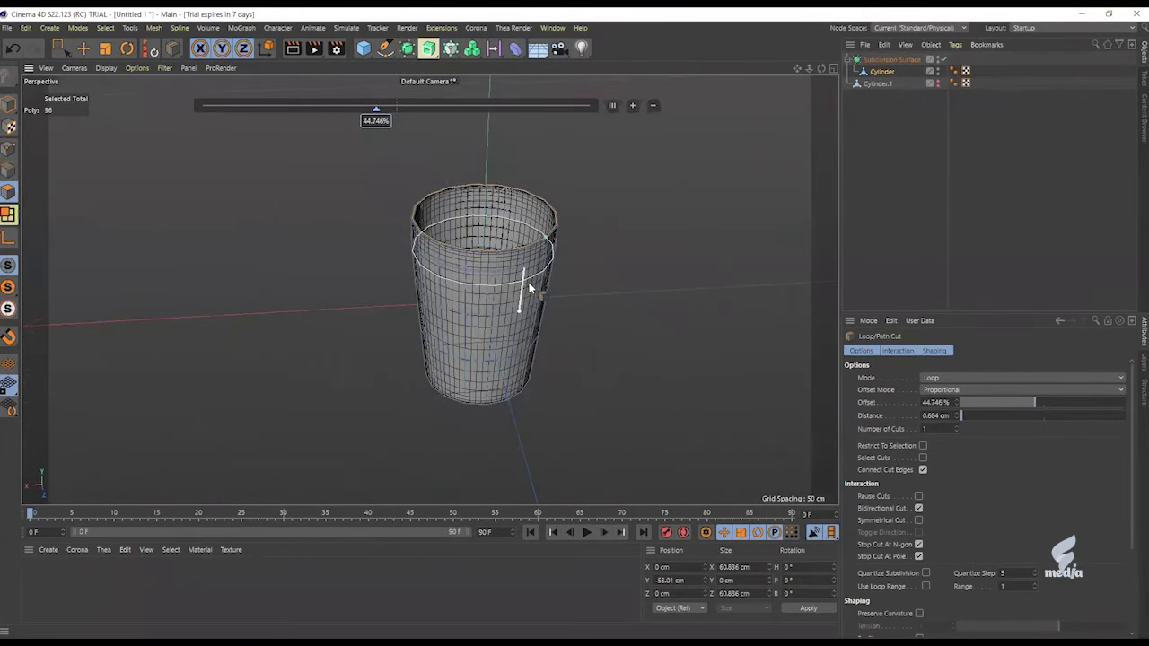
{"action": "key", "text": "ctrl+r"}
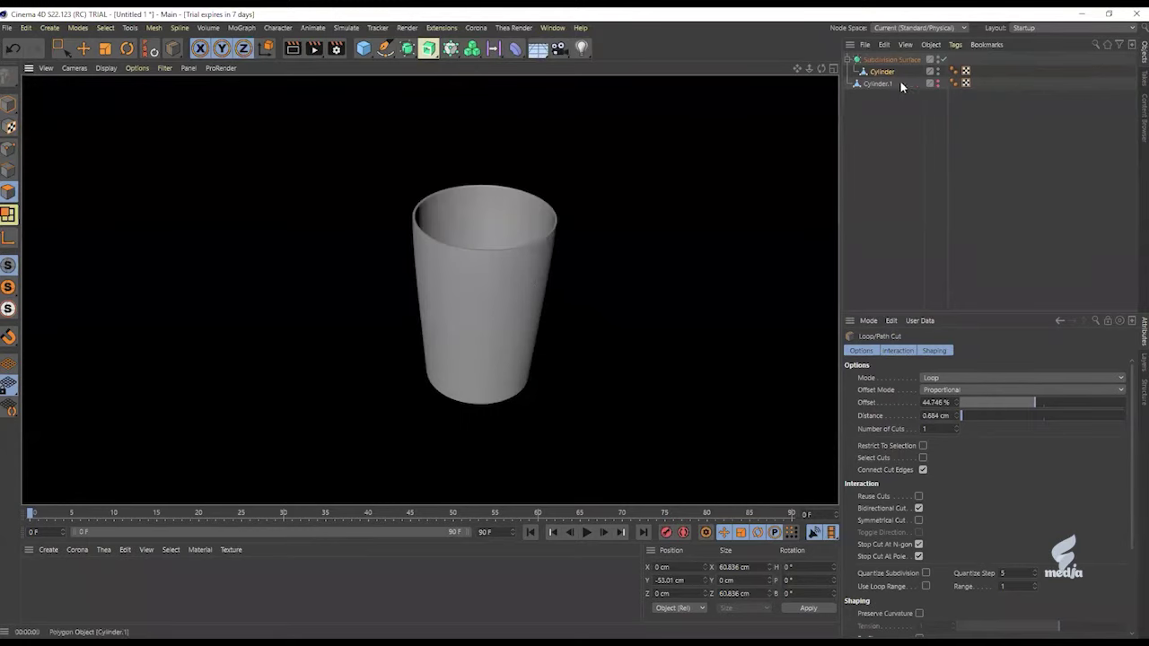
Step: Make the lid object Cylinder.1 visible again and isolate it in the viewport
{"action": "left_click", "coordinate": [938, 82]}
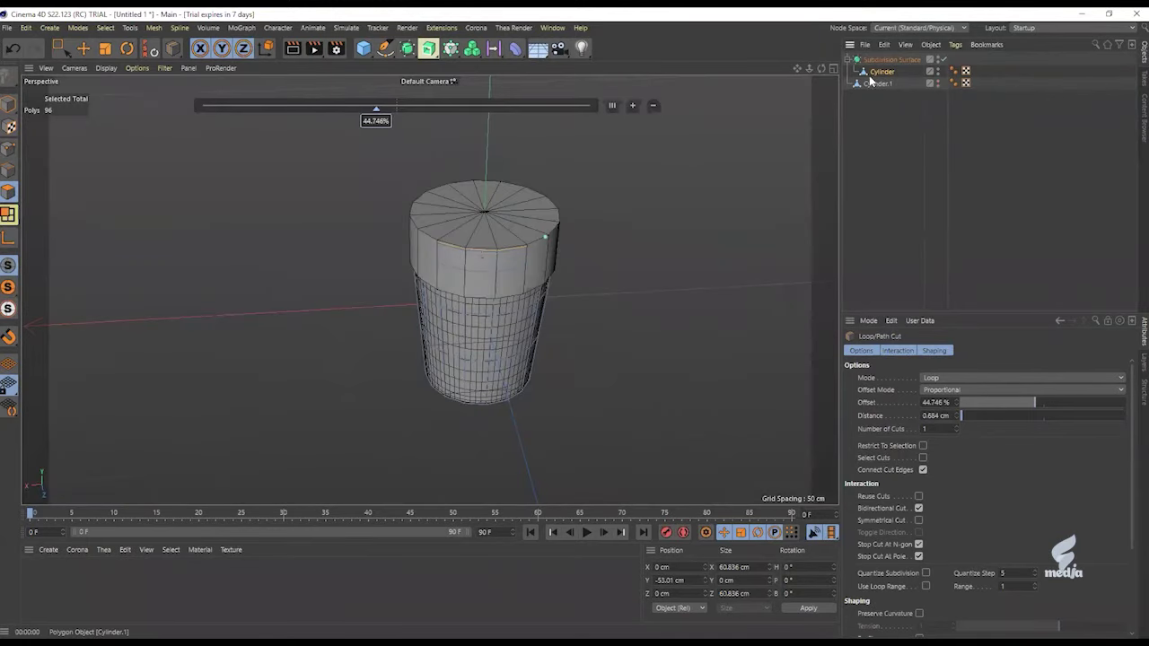
{"action": "left_click", "coordinate": [848, 59]}
{"action": "left_click", "coordinate": [872, 72]}
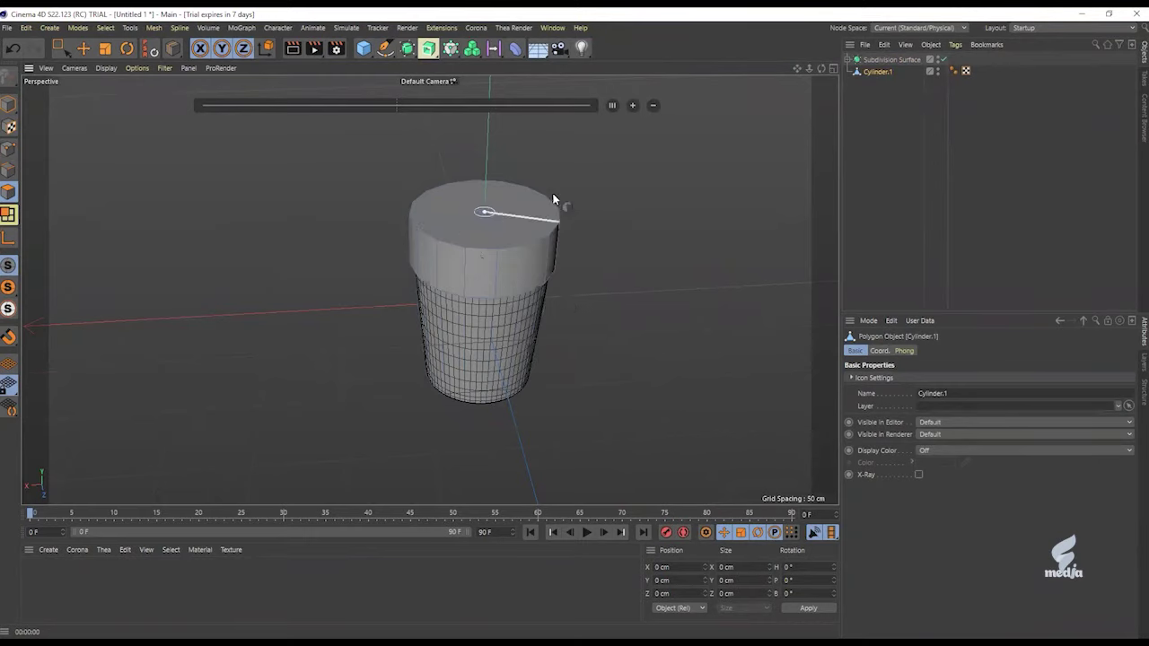
{"action": "scroll", "coordinate": [575, 196], "scroll_direction": "up", "scroll_amount": 5}
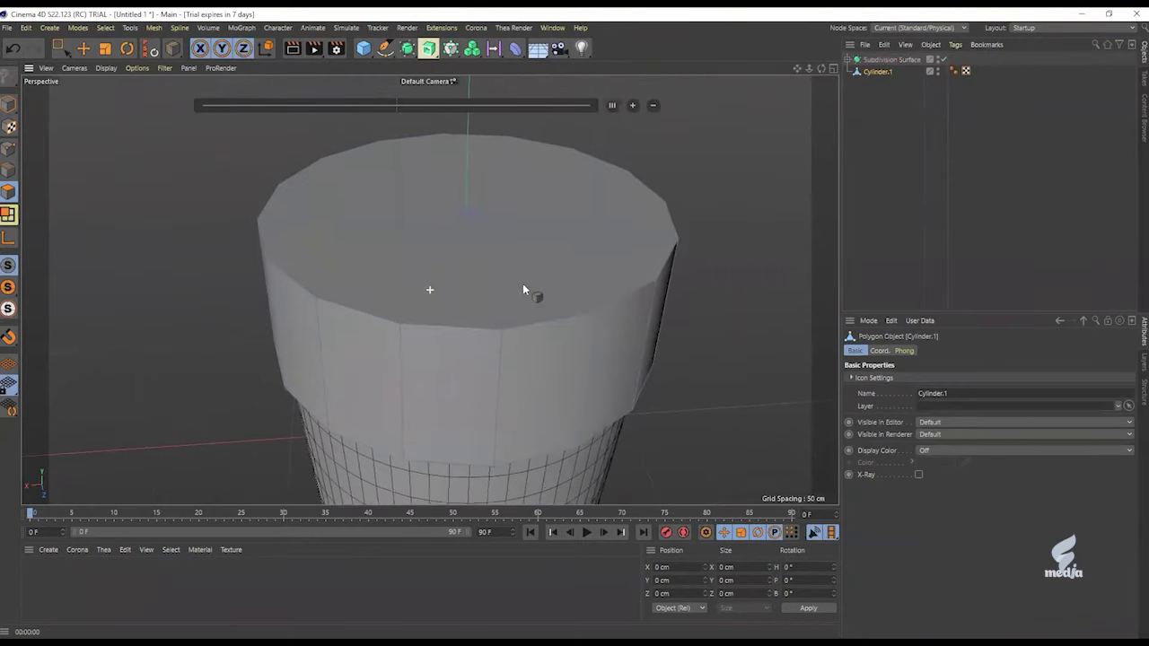
{"action": "middle_click_drag", "start_coordinate": [522, 284], "coordinate": [480, 217], "text": "alt"}
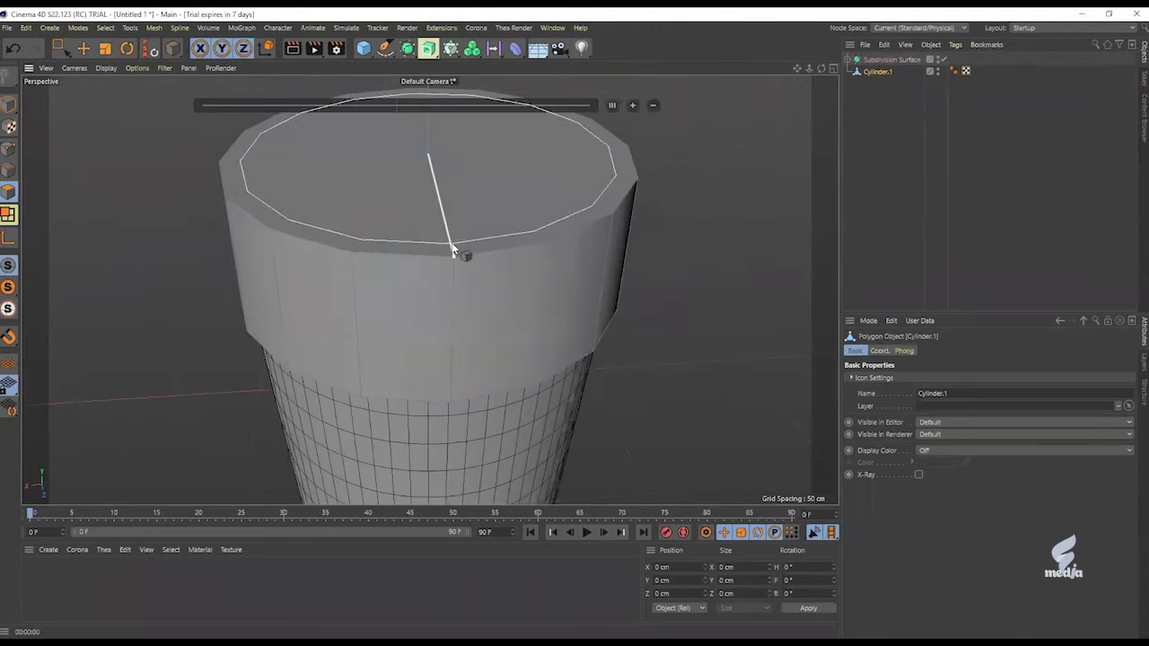
{"action": "key", "text": "e"}
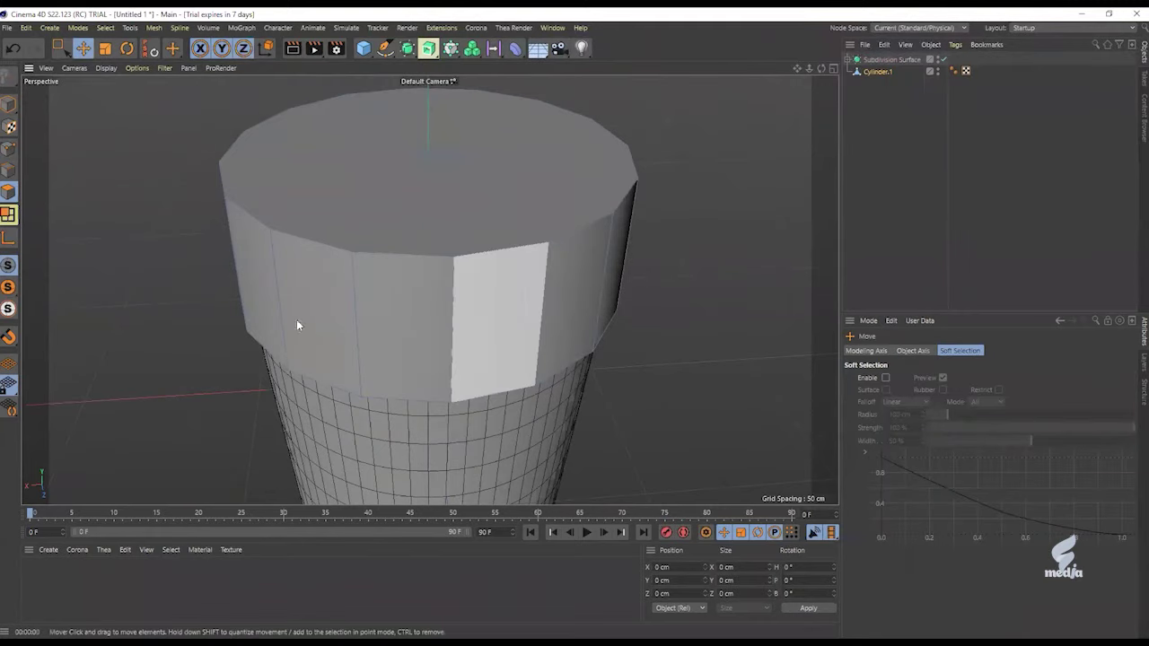
{"action": "left_click", "coordinate": [8, 286]}
{"action": "left_click_drag", "start_coordinate": [465, 183], "coordinate": [228, 286], "text": "alt"}
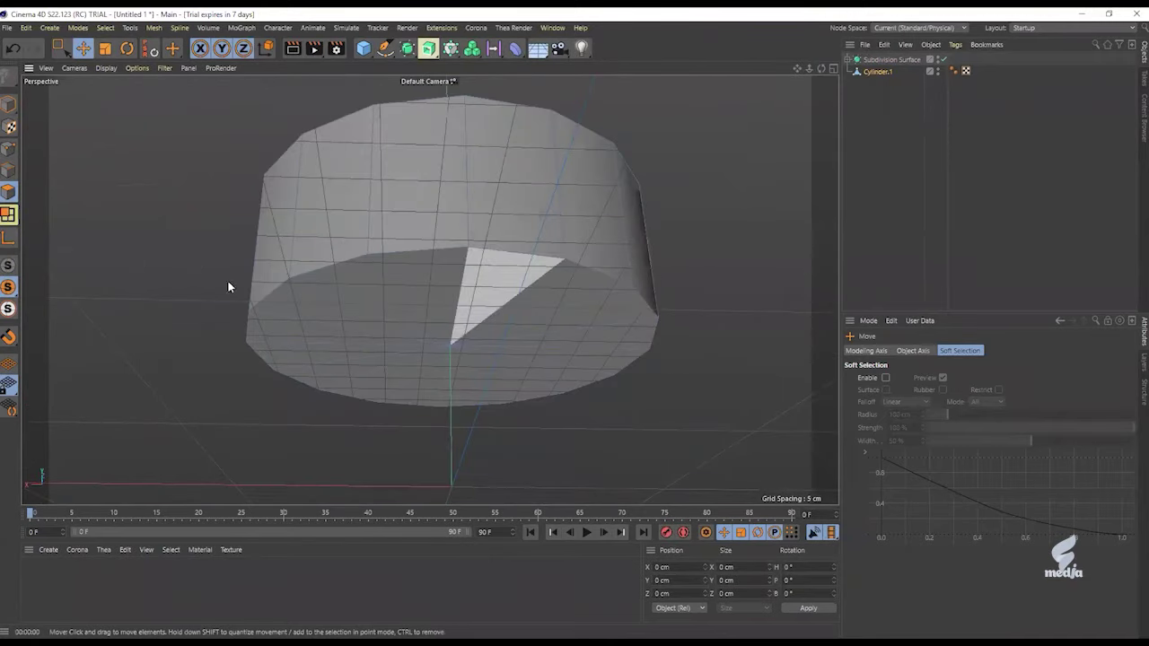
Step: Delete the centre point of the lid's underside to remove the bottom cap
{"action": "left_click", "coordinate": [8, 148]}
{"action": "left_click", "coordinate": [450, 348]}
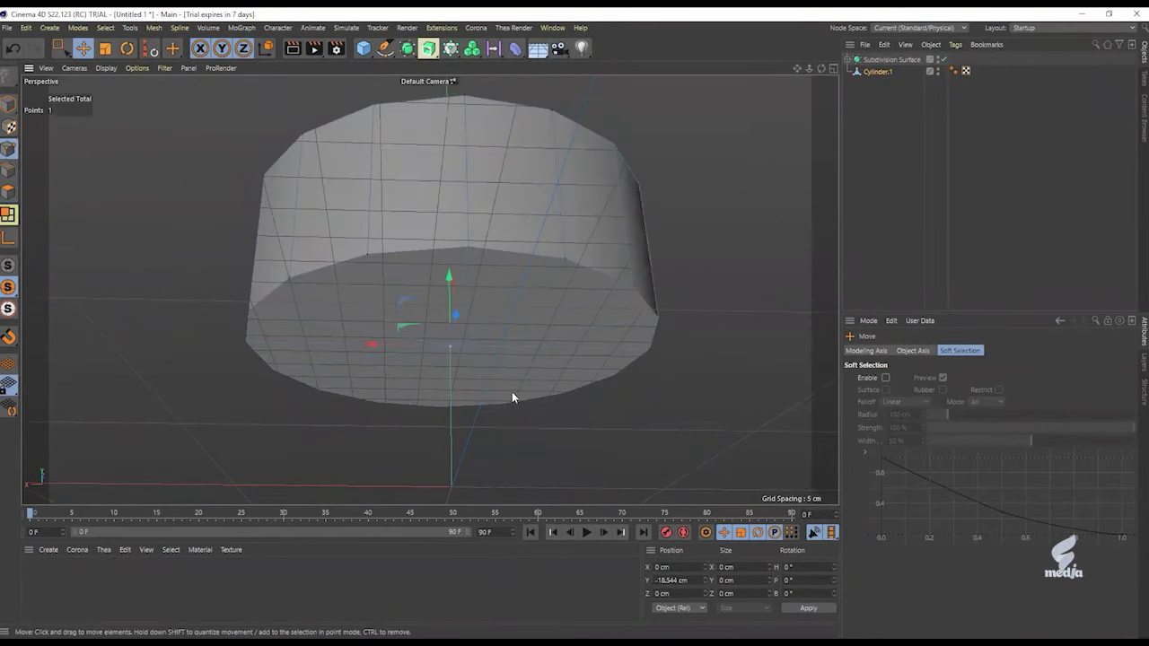
{"action": "key", "text": "Delete"}
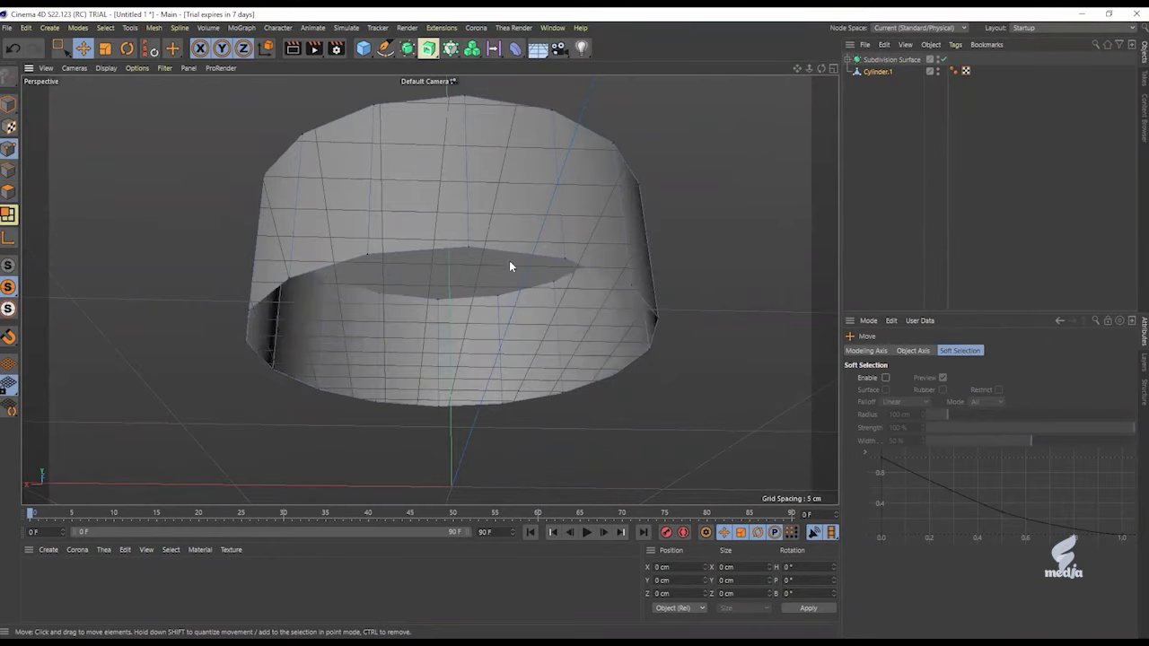
Step: Optimize all points of the lid mesh to clean up the leftovers of the deleted cap
{"action": "left_click_drag", "start_coordinate": [500, 282], "coordinate": [456, 325], "text": "alt"}
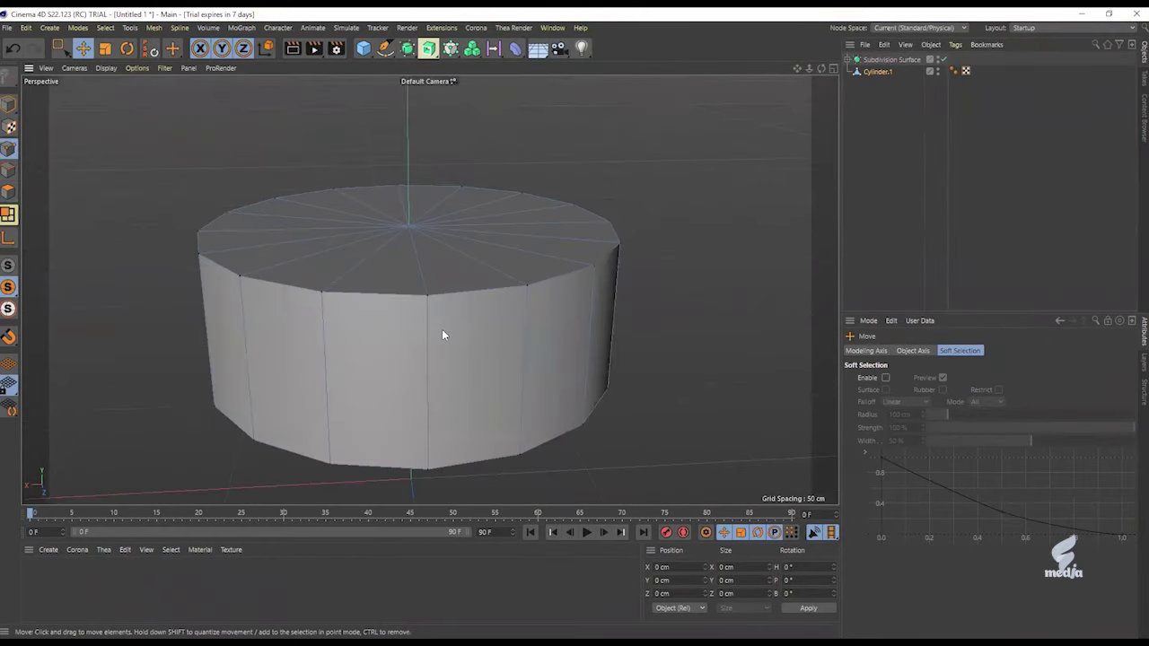
{"action": "key", "text": "ctrl+a"}
{"action": "right_click", "coordinate": [691, 237]}
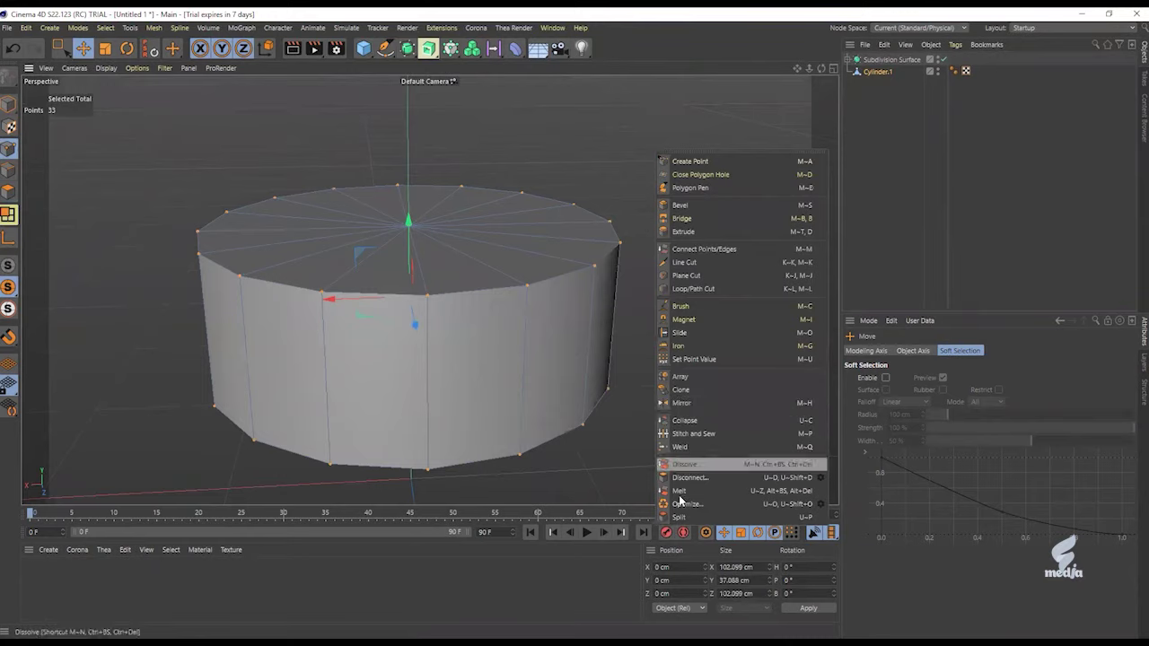
{"action": "left_click", "coordinate": [679, 504]}
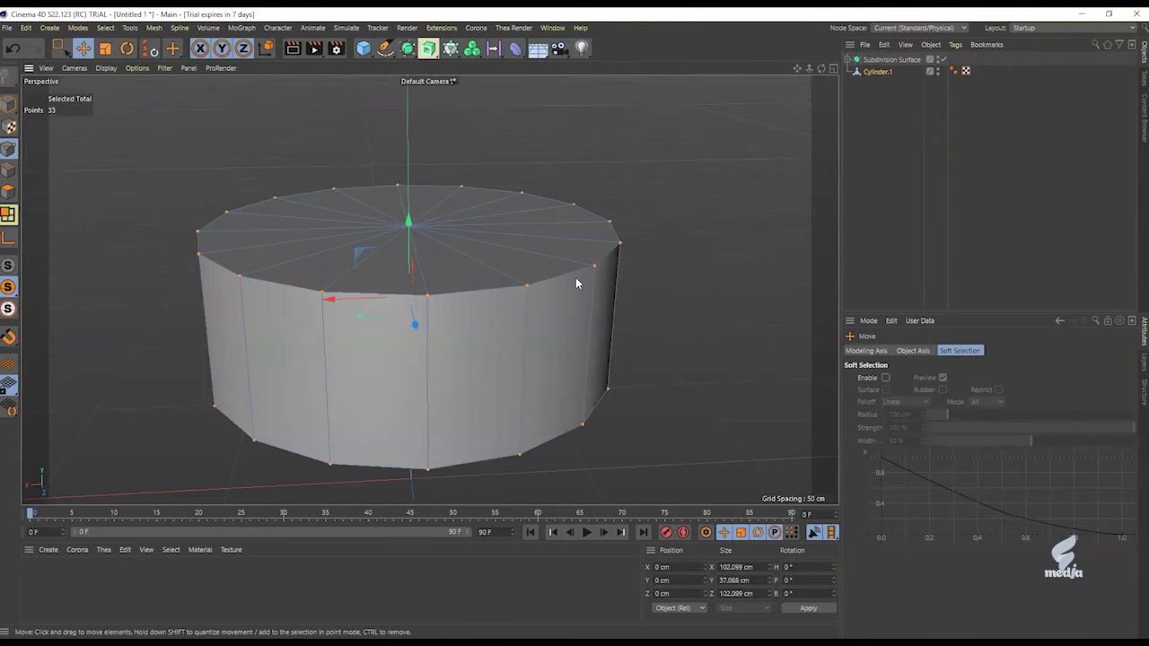
{"action": "middle_click_drag", "start_coordinate": [399, 320], "coordinate": [463, 276], "text": "alt"}
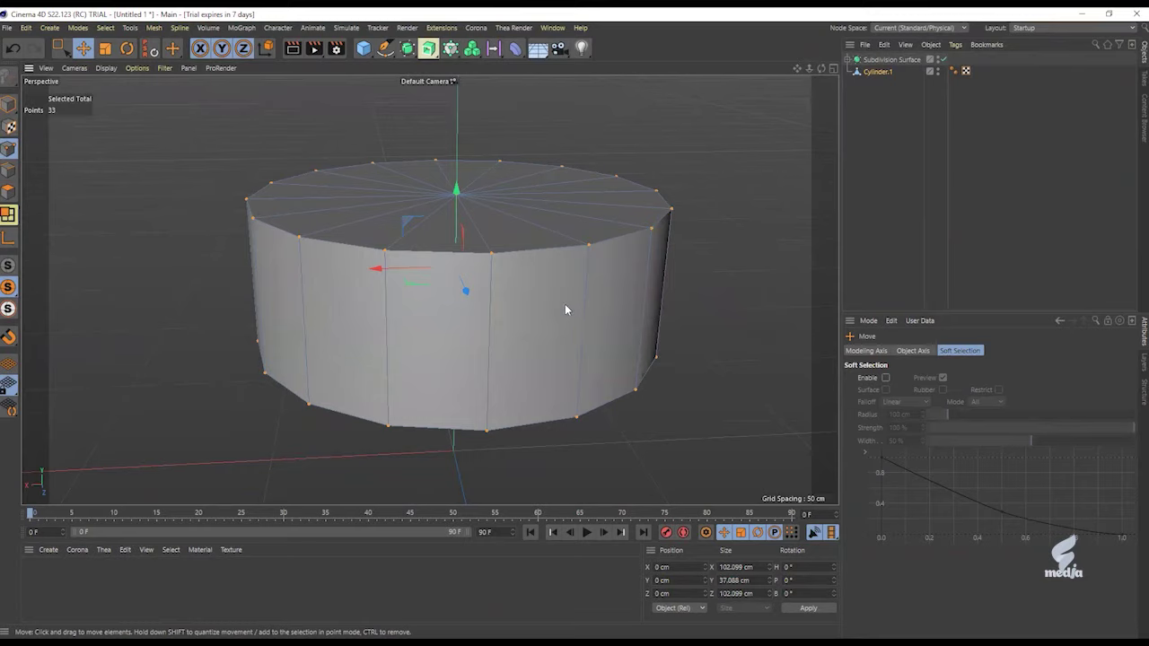
{"action": "middle_click_drag", "start_coordinate": [594, 249], "coordinate": [530, 258], "text": "alt"}
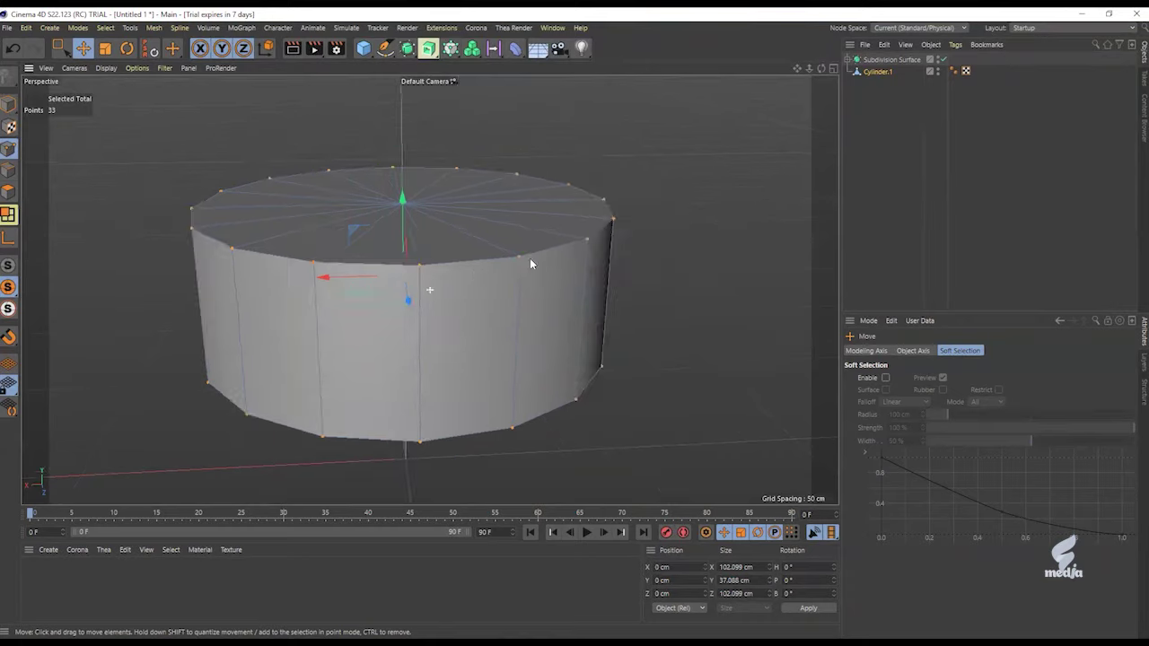
{"action": "left_click_drag", "start_coordinate": [487, 229], "coordinate": [527, 255], "text": "alt"}
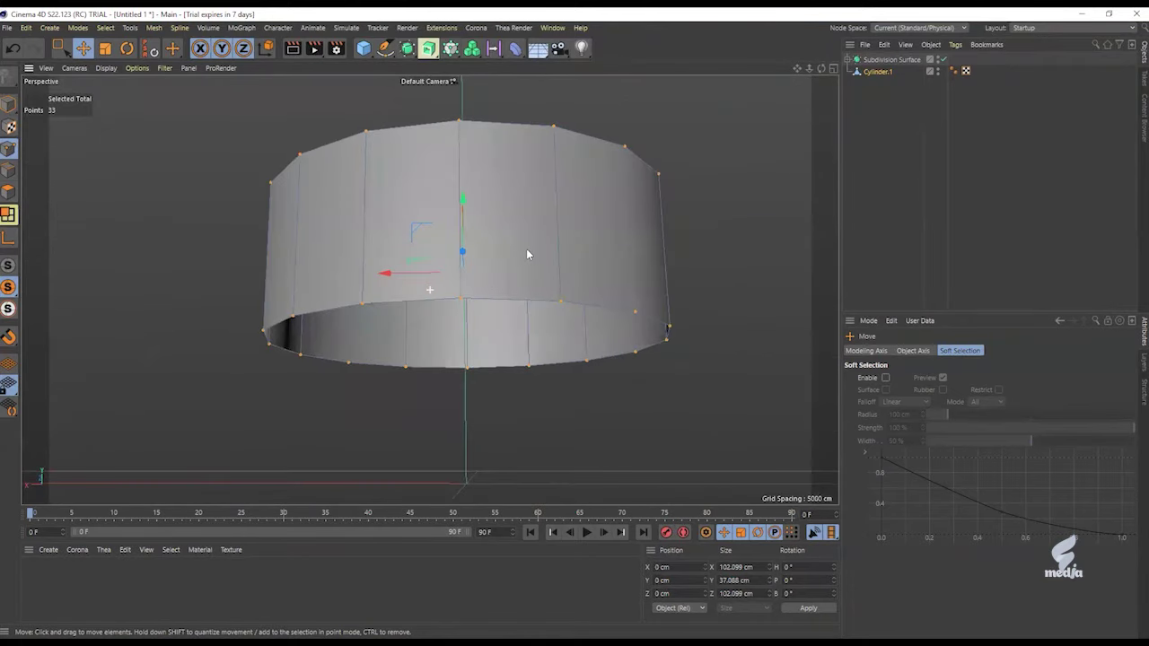
Step: Extrude all polygons of the lid by an offset of 1.5 cm with caps created, giving it wall thickness
{"action": "left_click", "coordinate": [881, 75]}
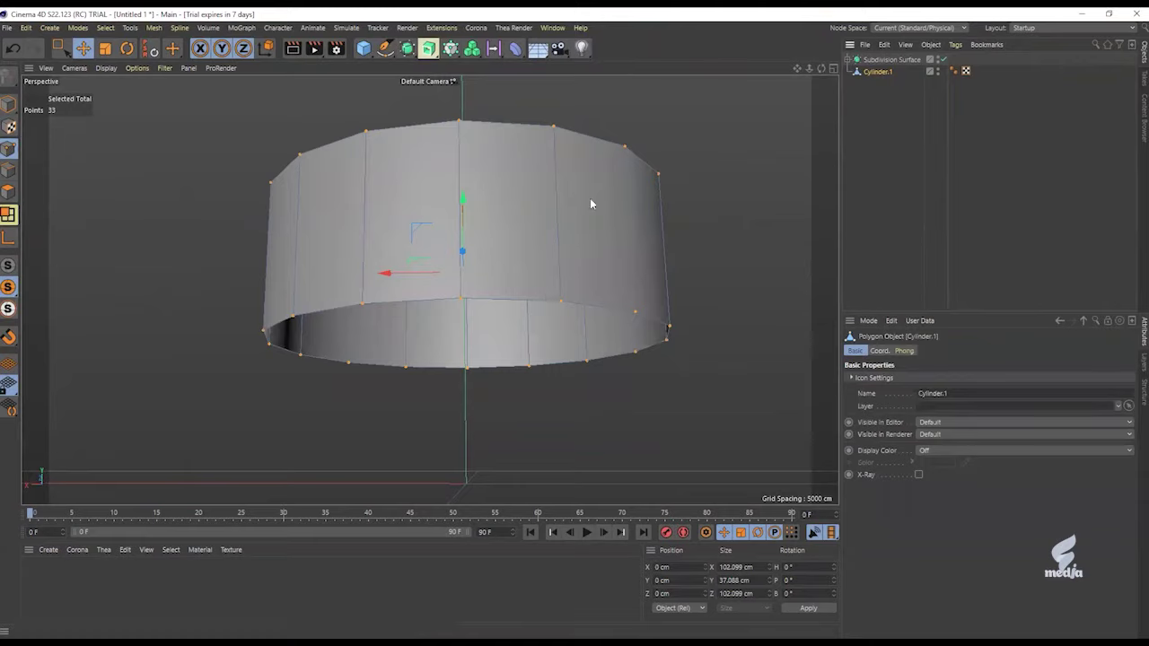
{"action": "middle_click_drag", "start_coordinate": [495, 206], "coordinate": [491, 206], "text": "alt"}
{"action": "left_click_drag", "start_coordinate": [490, 211], "coordinate": [531, 257], "text": "alt"}
{"action": "left_click", "coordinate": [8, 191]}
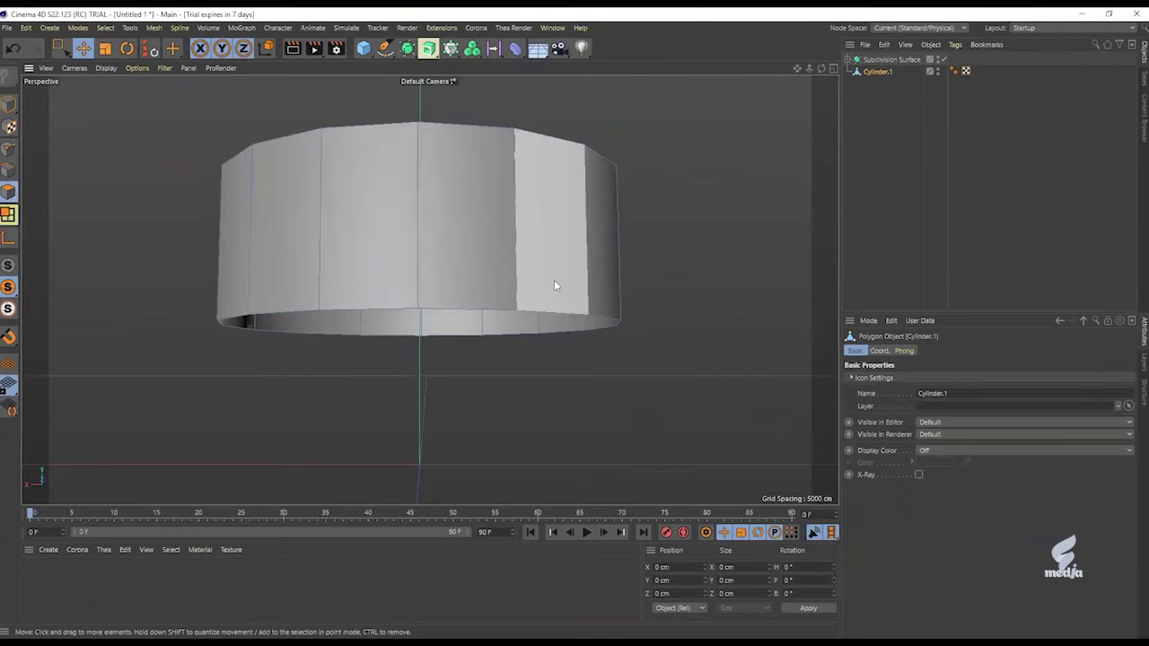
{"action": "key", "text": "ctrl+a"}
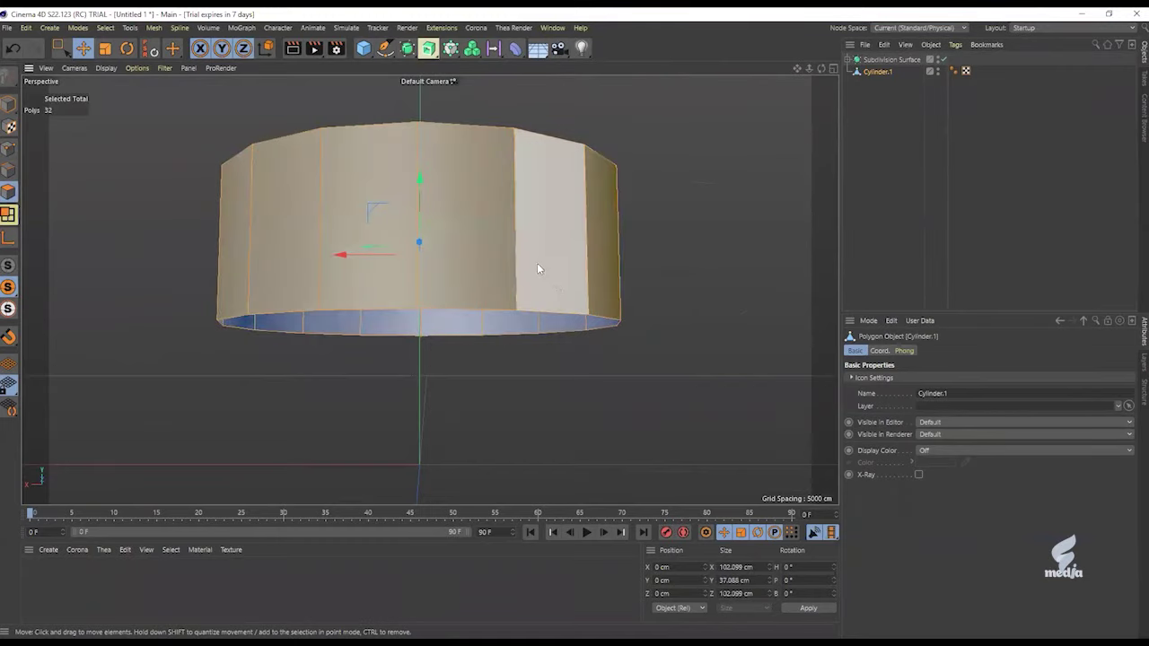
{"action": "mouse_move", "coordinate": [505, 255]}
{"action": "left_mouse_down", "text": "alt"}
{"action": "mouse_move", "coordinate": [487, 219]}
{"action": "mouse_move", "coordinate": [516, 235]}
{"action": "mouse_move", "coordinate": [486, 264]}
{"action": "mouse_move", "coordinate": [490, 286]}
{"action": "mouse_move", "coordinate": [672, 199]}
{"action": "mouse_move", "coordinate": [692, 145]}
{"action": "left_mouse_up", "text": "alt"}
{"action": "right_click", "coordinate": [692, 145]}
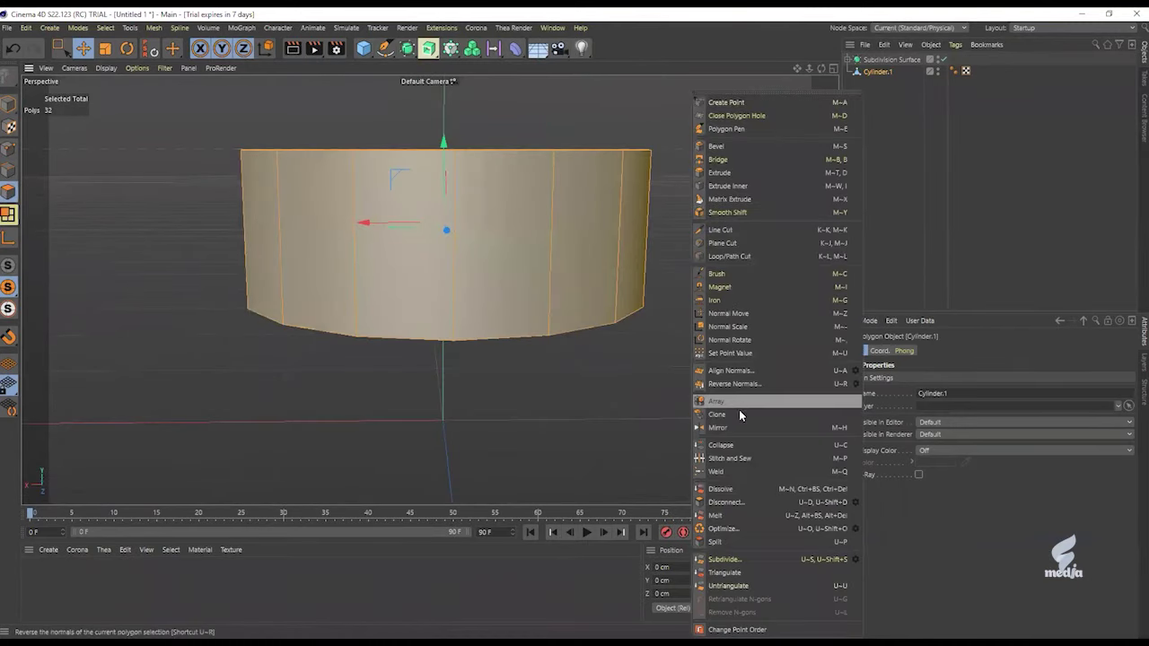
{"action": "left_click", "coordinate": [718, 173]}
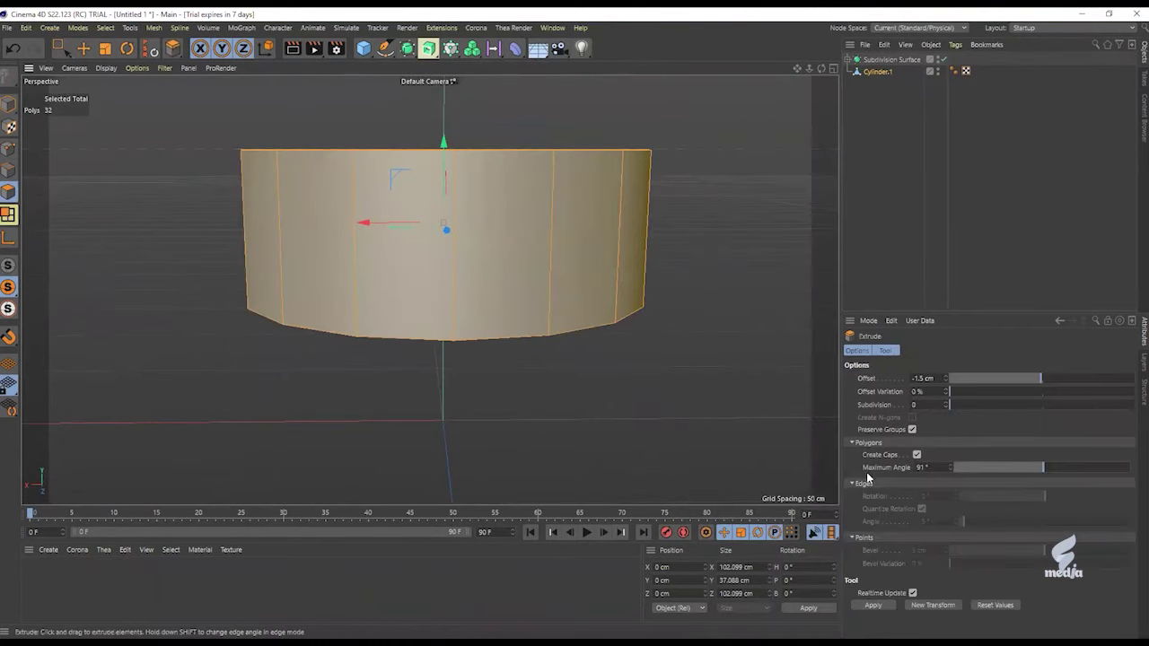
{"action": "left_click", "coordinate": [916, 381]}
{"action": "type", "text": "3"}
{"action": "key", "text": "Return"}
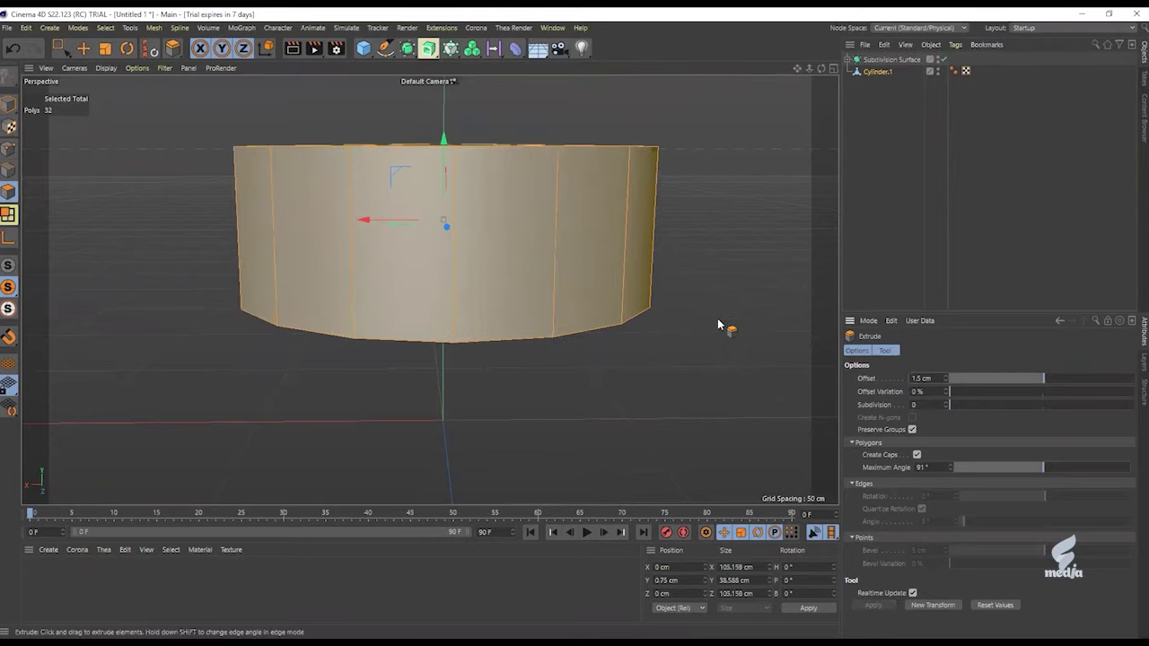
Step: End the lid's isolation to show the tub again, and place the lid under a new Subdivision Surface
{"action": "left_click_drag", "start_coordinate": [615, 264], "coordinate": [658, 146], "text": "alt"}
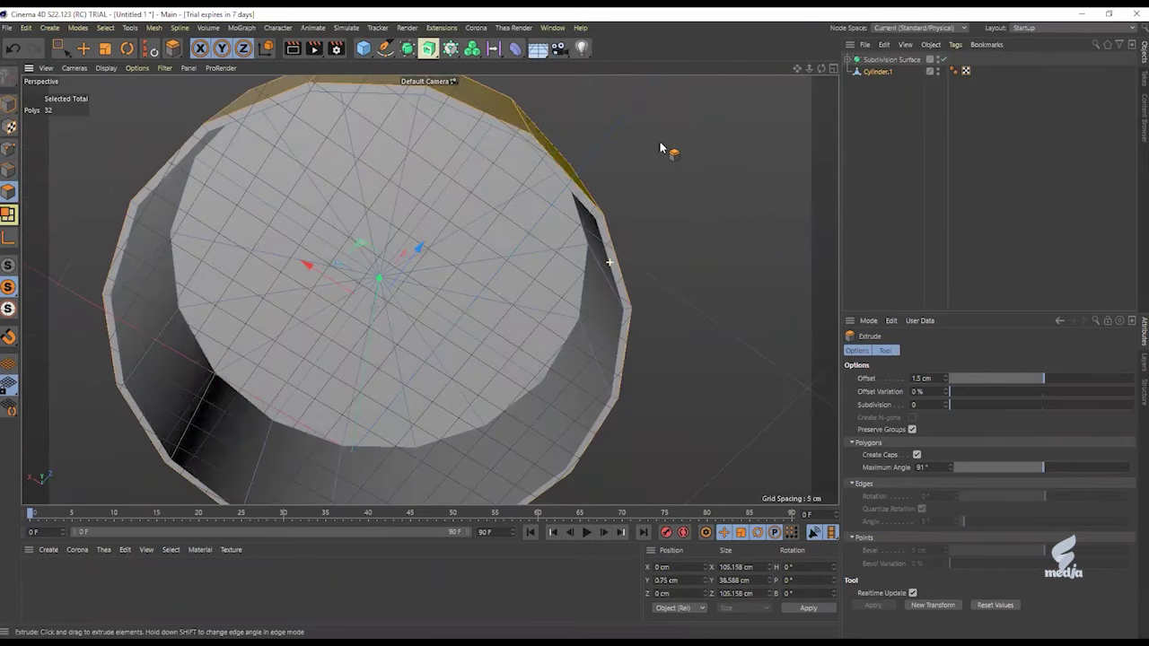
{"action": "left_click", "coordinate": [7, 265]}
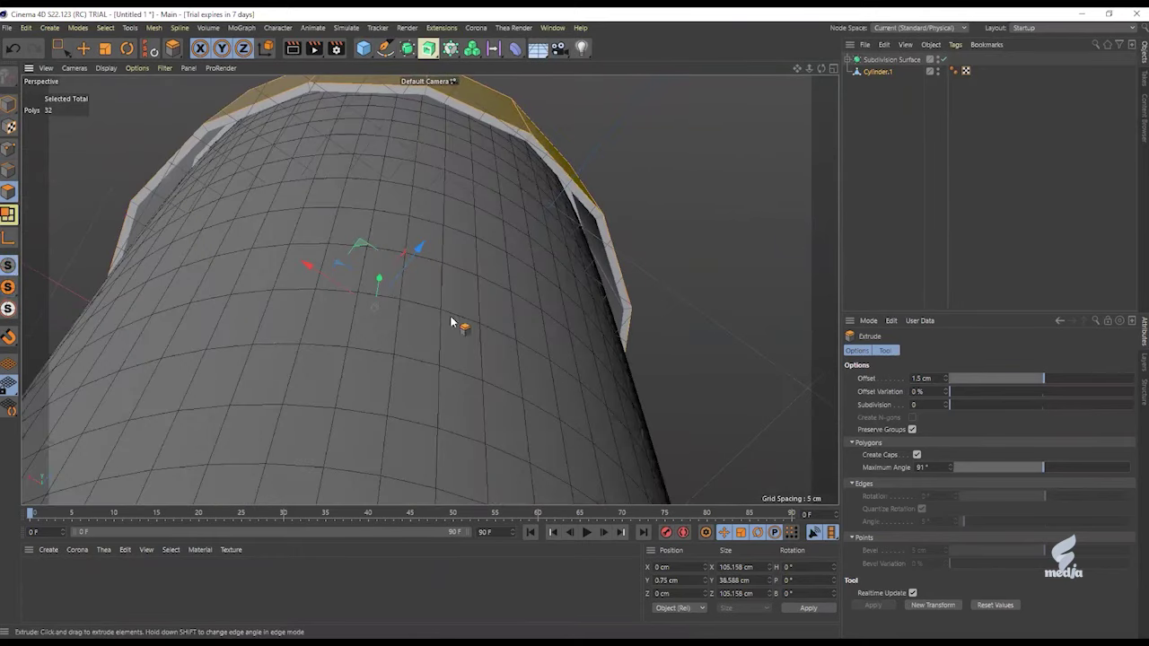
{"action": "left_click_drag", "start_coordinate": [534, 194], "coordinate": [551, 262], "text": "alt"}
{"action": "middle_click_drag", "start_coordinate": [579, 180], "coordinate": [490, 251], "text": "alt"}
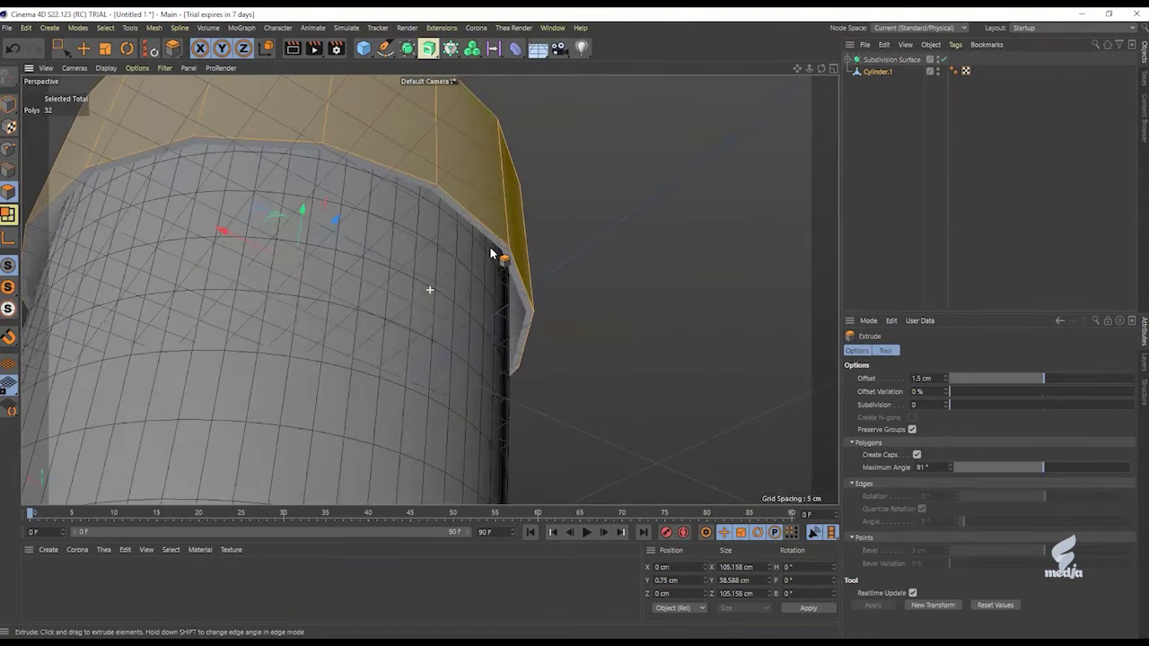
{"action": "left_click", "coordinate": [408, 49], "text": "alt"}
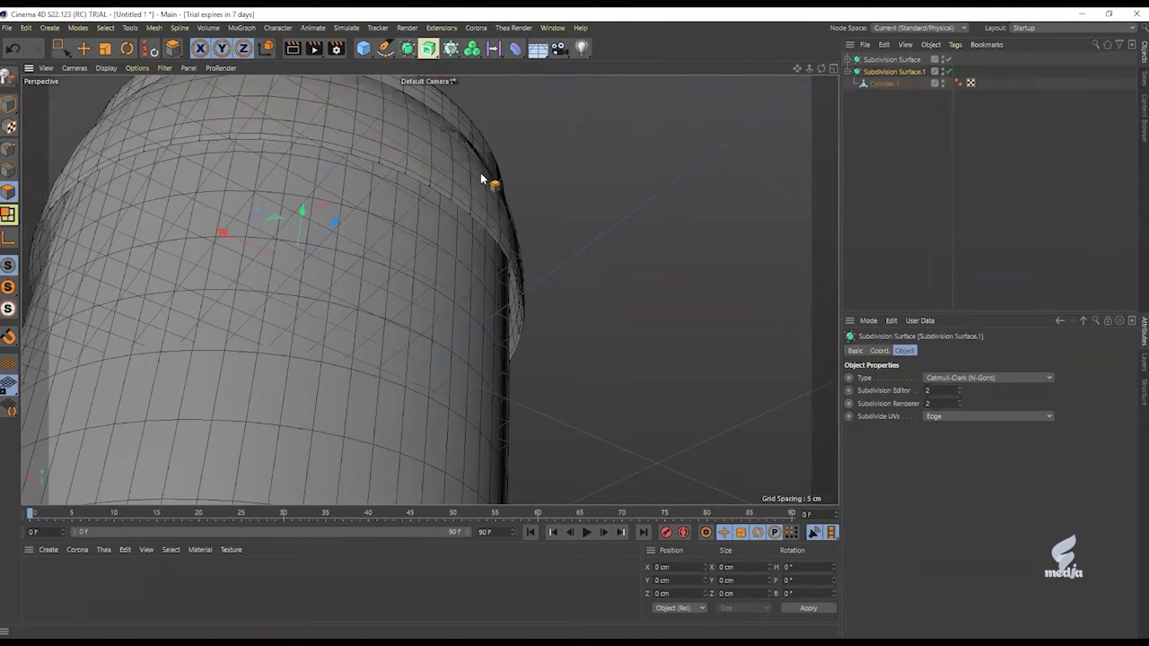
Step: Disable the lid's Subdivision Surface and clear the polygon selection on Cylinder.1
{"action": "left_click_drag", "start_coordinate": [344, 171], "coordinate": [351, 118], "text": "alt"}
{"action": "mouse_move", "coordinate": [393, 221]}
{"action": "left_mouse_down", "text": "alt"}
{"action": "mouse_move", "coordinate": [380, 351]}
{"action": "mouse_move", "coordinate": [397, 305]}
{"action": "mouse_move", "coordinate": [404, 212]}
{"action": "left_mouse_up", "text": "alt"}
{"action": "left_click_drag", "start_coordinate": [430, 290], "coordinate": [429, 309], "text": "alt"}
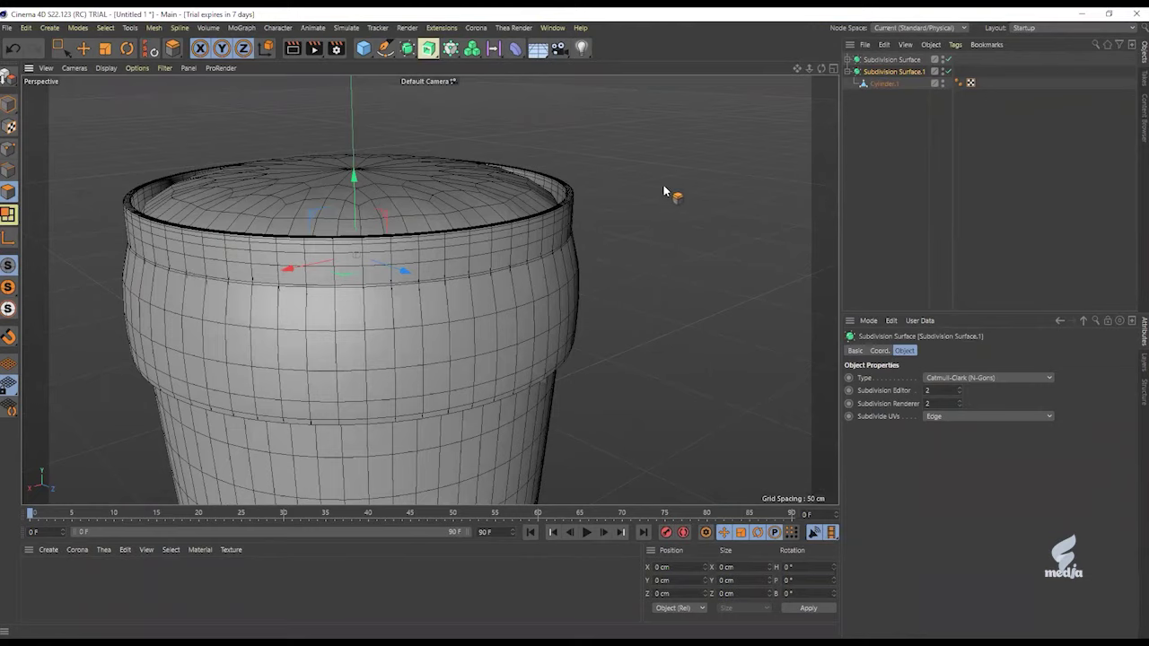
{"action": "key", "text": "q"}
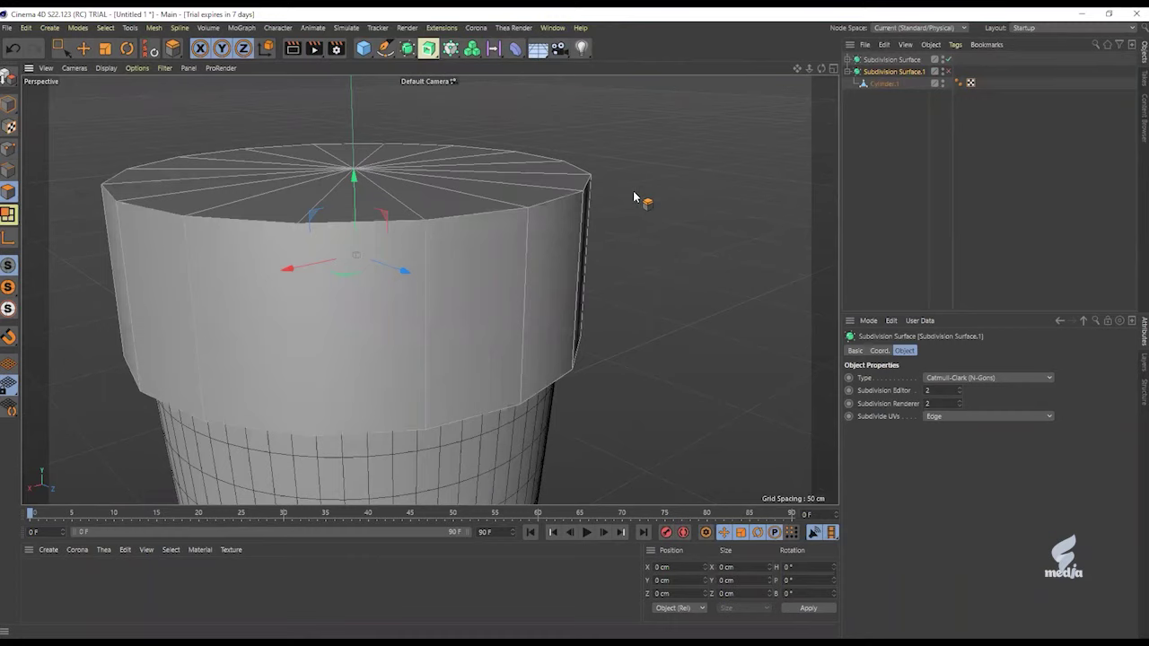
{"action": "left_click", "coordinate": [876, 83]}
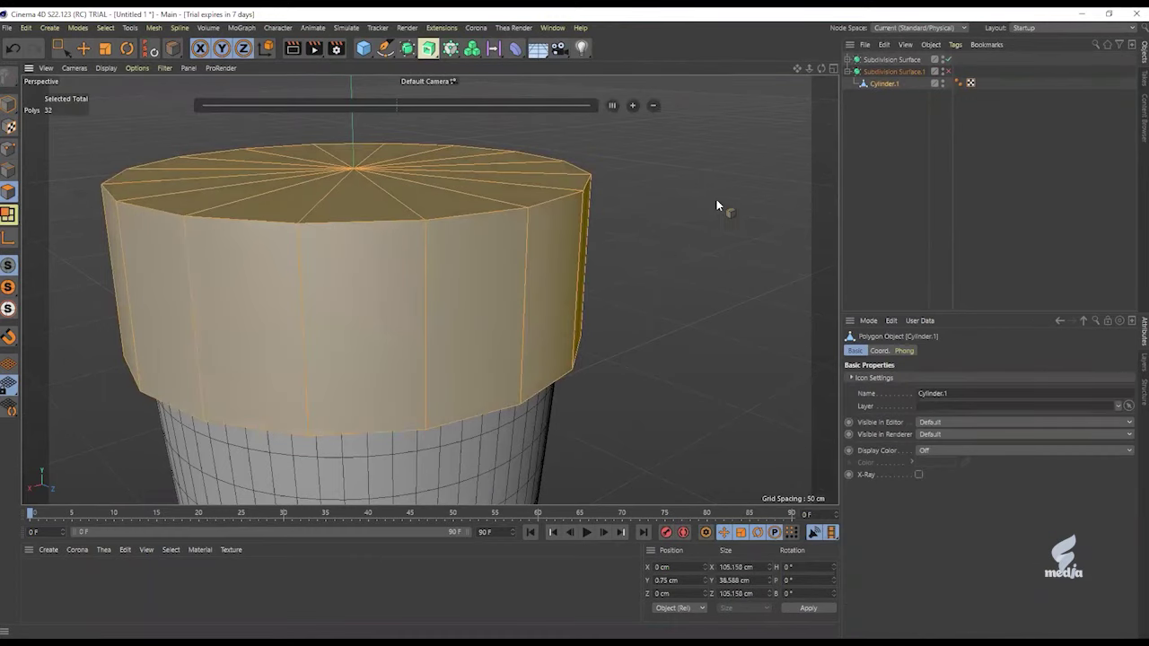
{"action": "key", "text": "e"}
{"action": "left_click", "coordinate": [693, 205]}
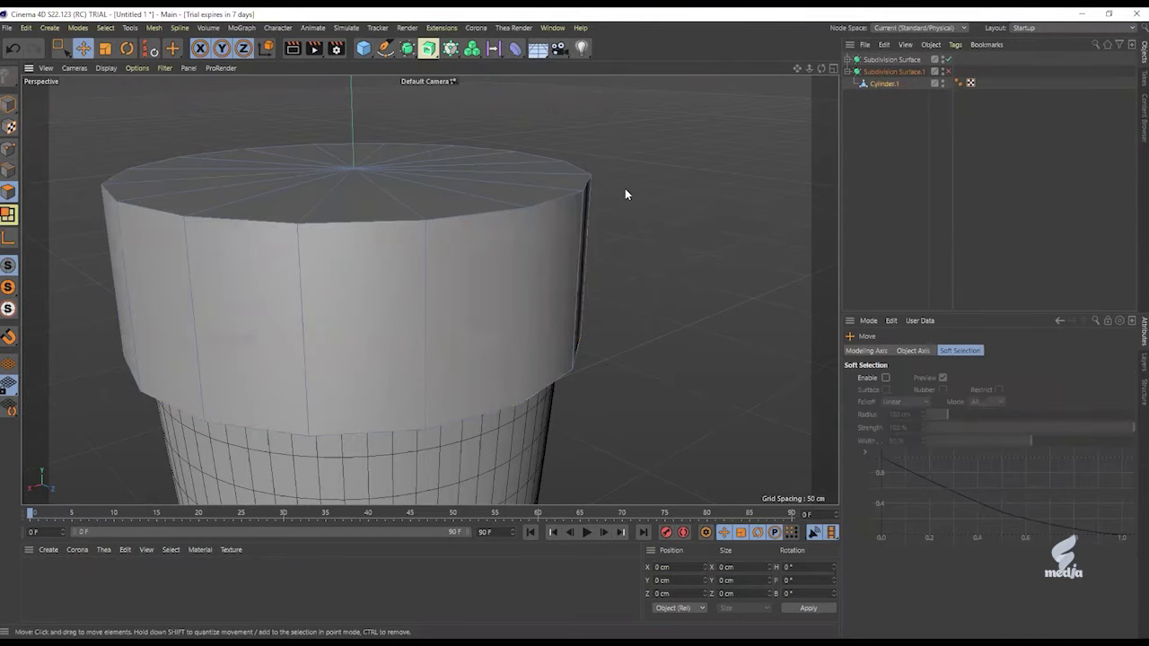
Step: Cut three evenly spaced edge loops into the lid's top, plus one close to its outer edge at 89.079% offset
{"action": "key", "text": "k"}
{"action": "key", "text": "l"}
{"action": "left_click_drag", "start_coordinate": [463, 175], "coordinate": [489, 300], "text": "alt"}
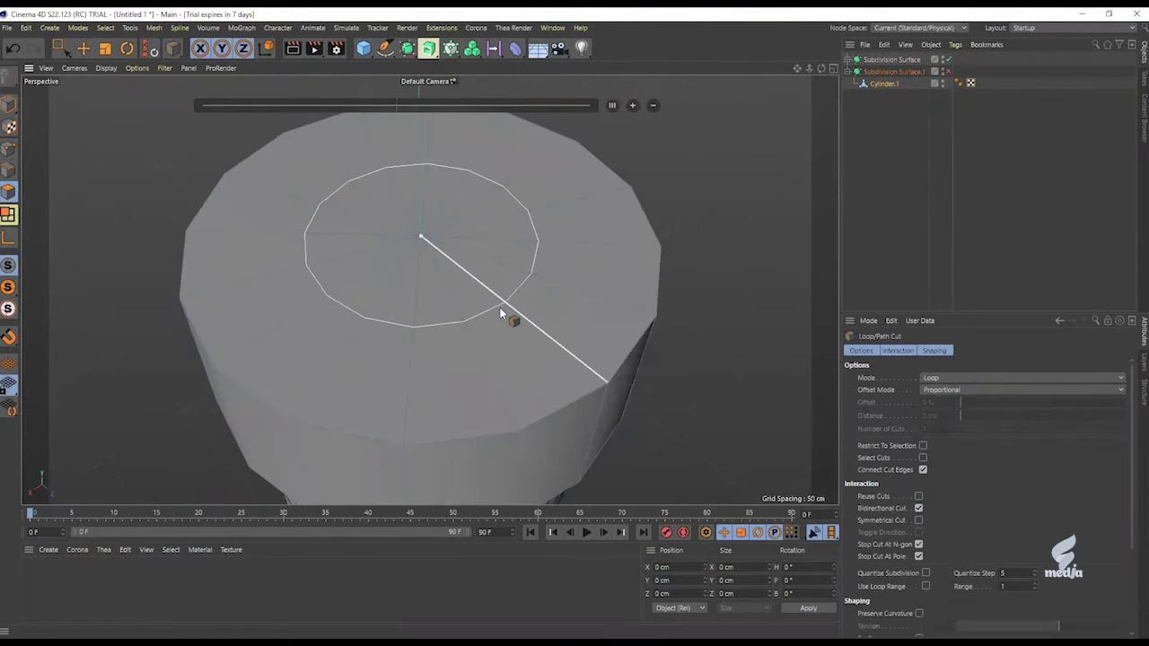
{"action": "left_click", "coordinate": [500, 314]}
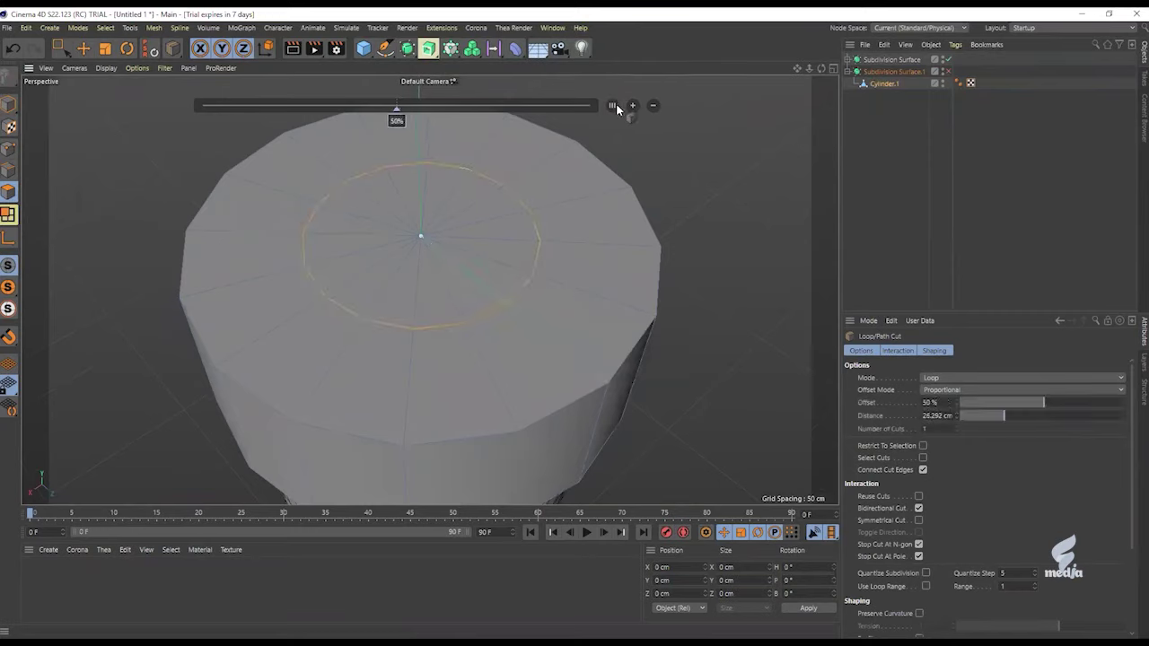
{"action": "left_click", "coordinate": [632, 105]}
{"action": "left_click", "coordinate": [632, 105]}
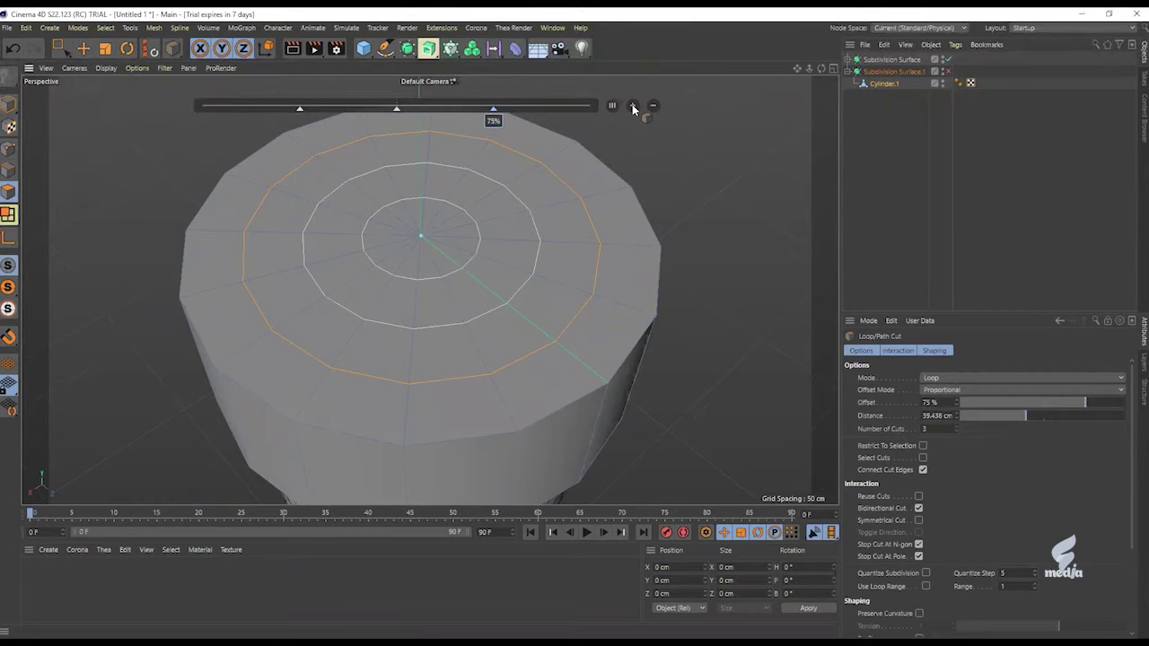
{"action": "left_click", "coordinate": [650, 315]}
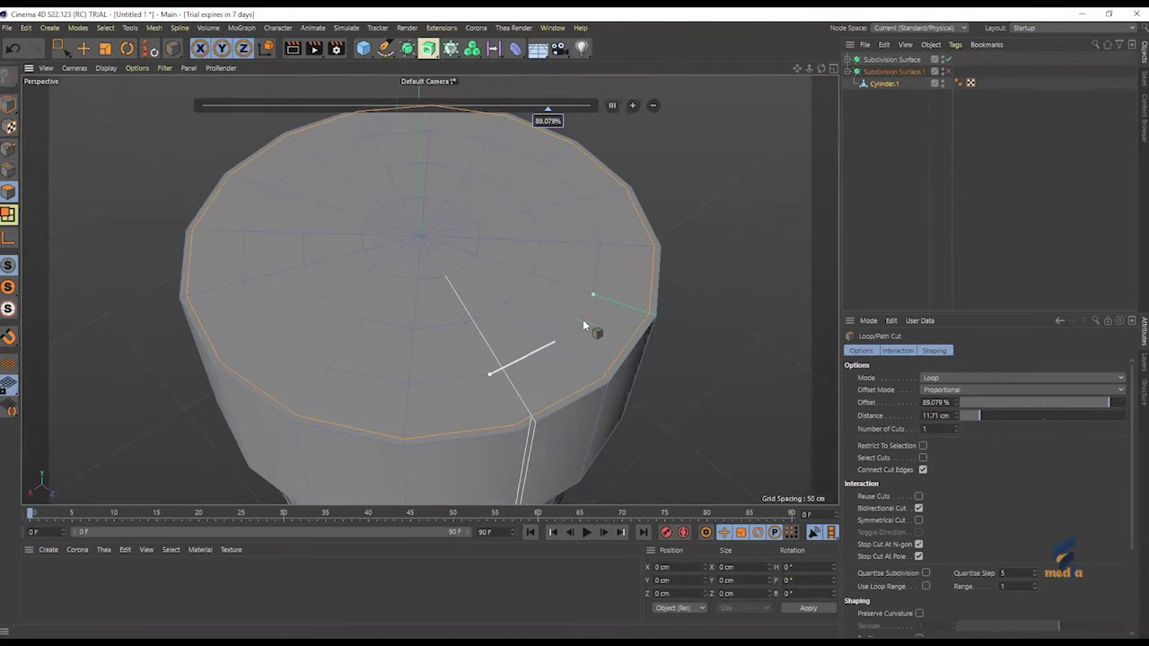
Step: Rectangle-select the points of the lid's inner top surface in the front view and lower them by about 2.07 cm
{"action": "middle_click", "coordinate": [640, 276]}
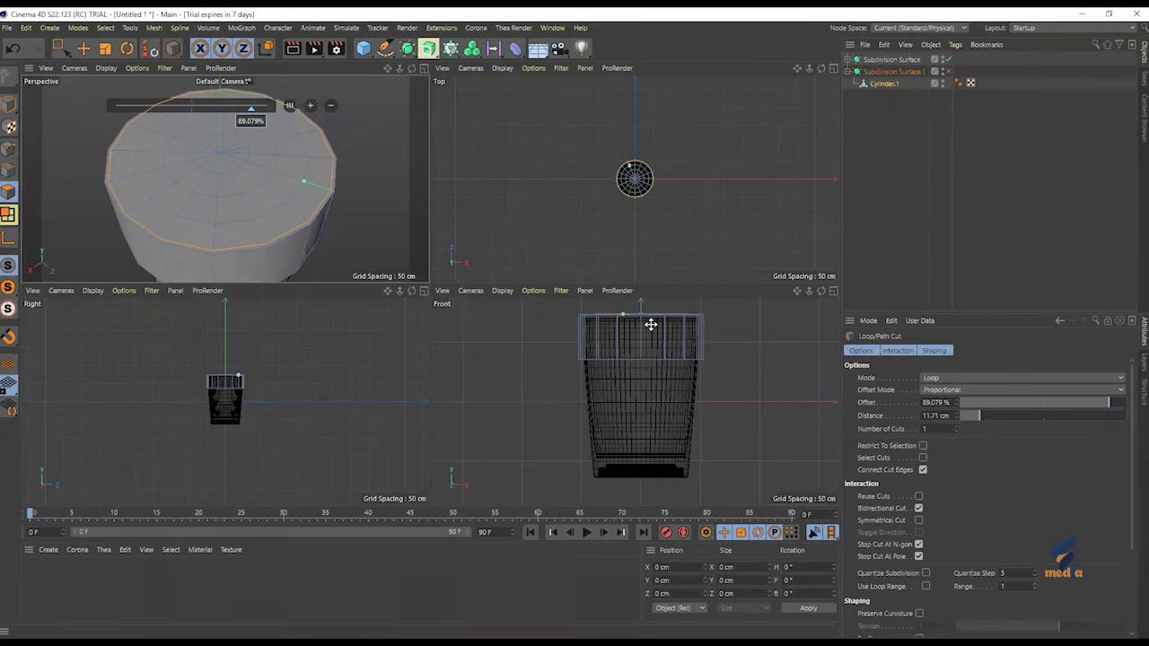
{"action": "middle_click", "coordinate": [651, 324]}
{"action": "middle_click_drag", "start_coordinate": [465, 171], "coordinate": [467, 297], "text": "alt"}
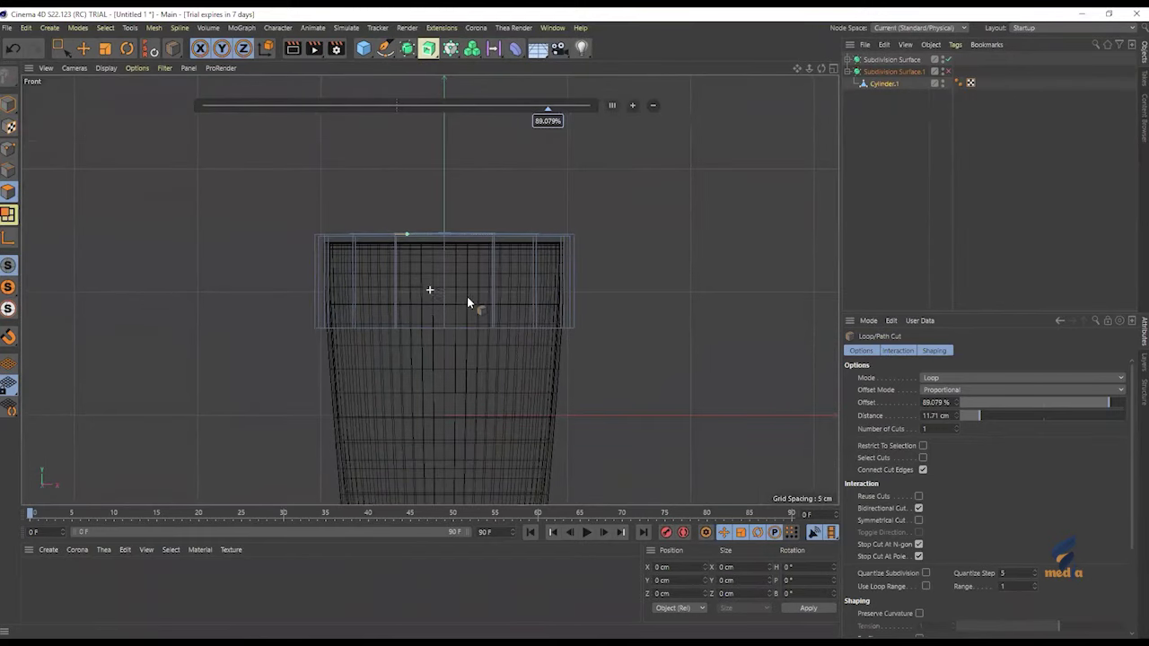
{"action": "right_click_drag", "start_coordinate": [427, 233], "coordinate": [510, 218], "text": "alt"}
{"action": "scroll", "coordinate": [494, 218], "scroll_direction": "down", "scroll_amount": 2}
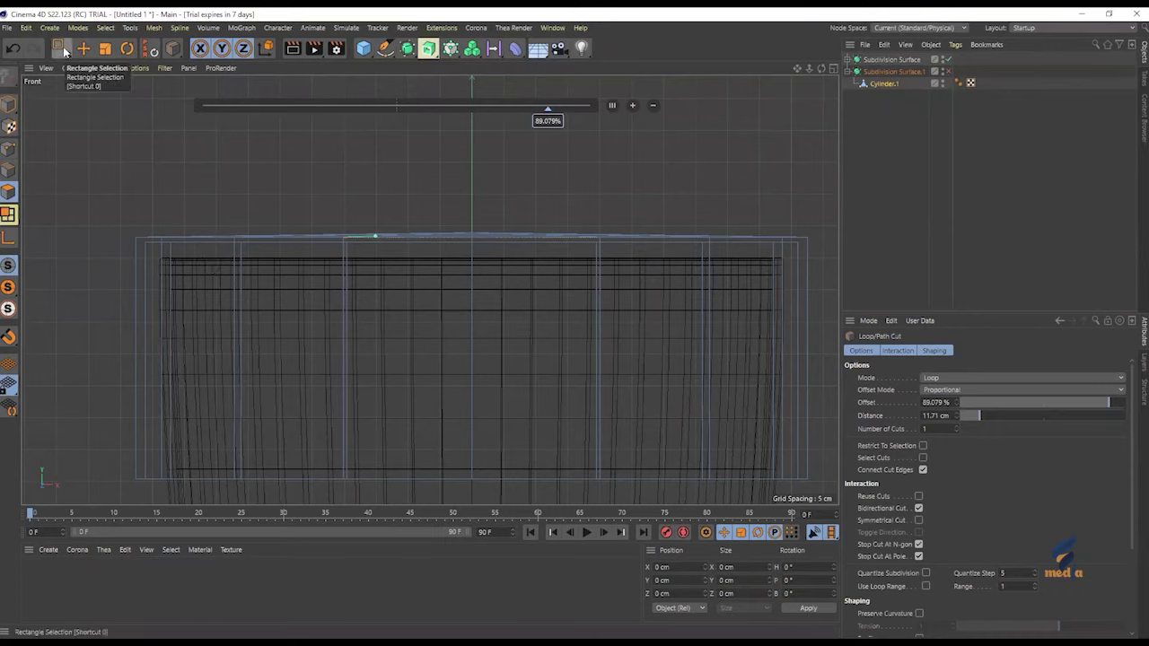
{"action": "left_click", "coordinate": [62, 50]}
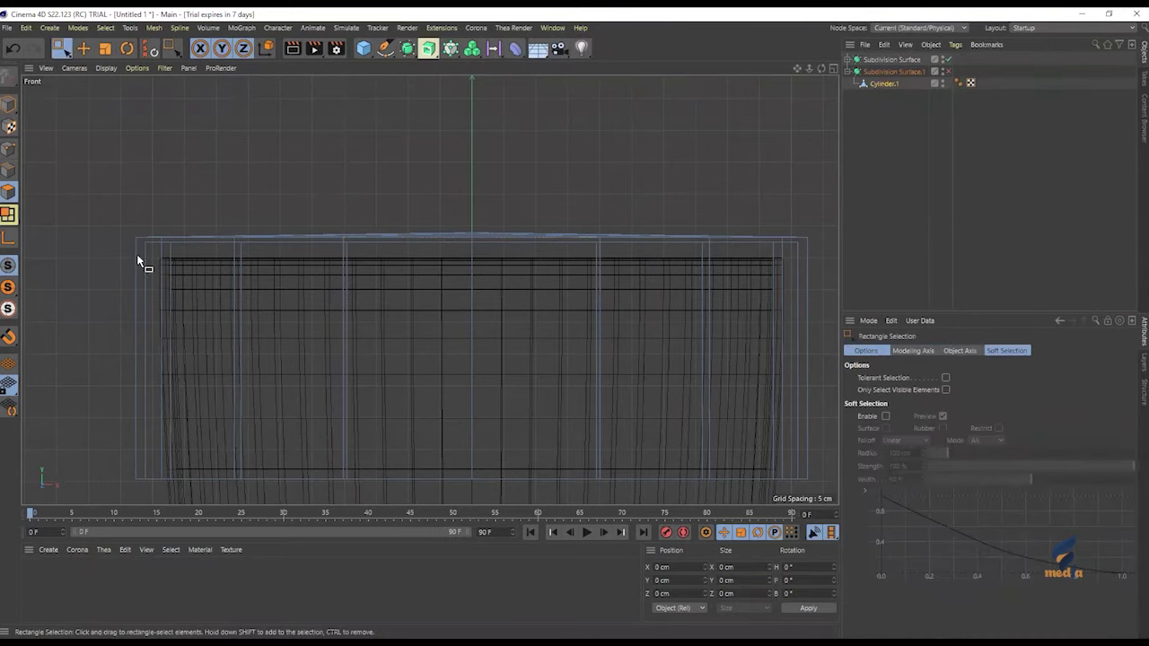
{"action": "left_click", "coordinate": [8, 148]}
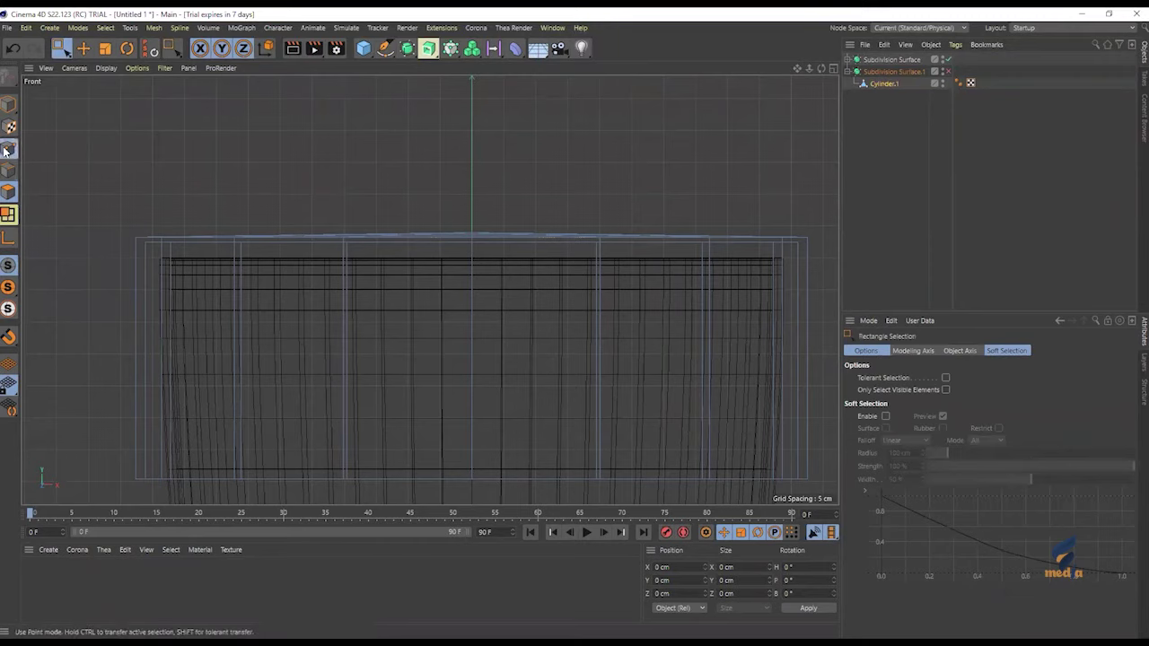
{"action": "left_click", "coordinate": [135, 267]}
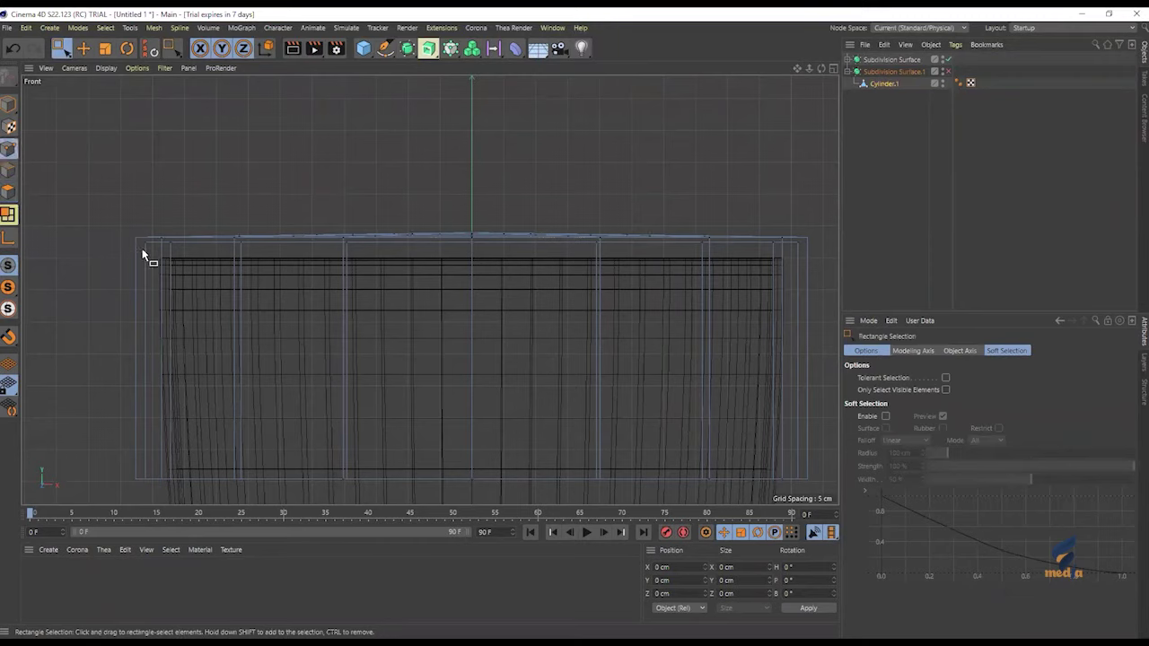
{"action": "left_click_drag", "start_coordinate": [139, 239], "coordinate": [803, 299]}
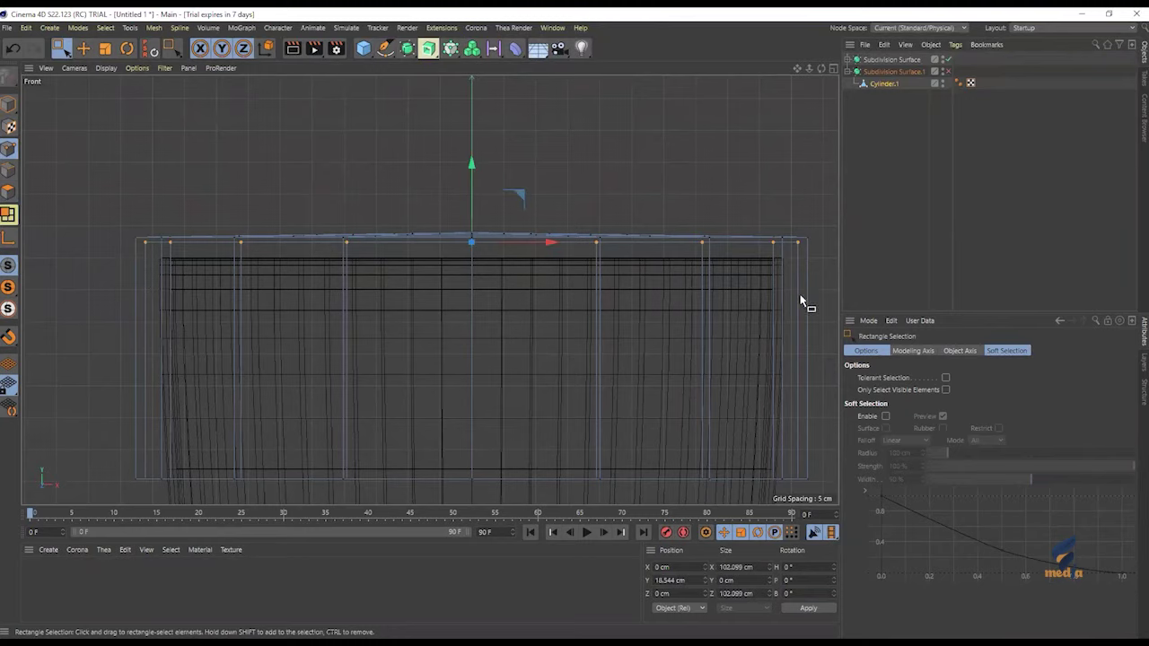
{"action": "left_click_drag", "start_coordinate": [471, 164], "coordinate": [471, 179]}
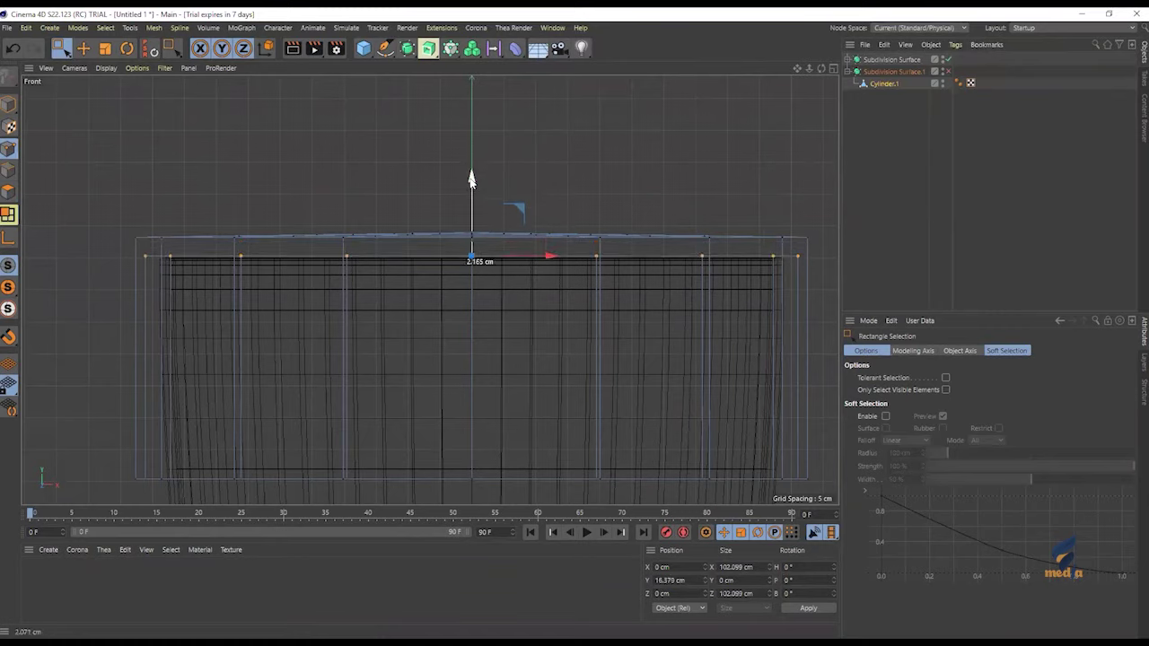
{"action": "left_click_drag", "start_coordinate": [471, 179], "coordinate": [471, 181]}
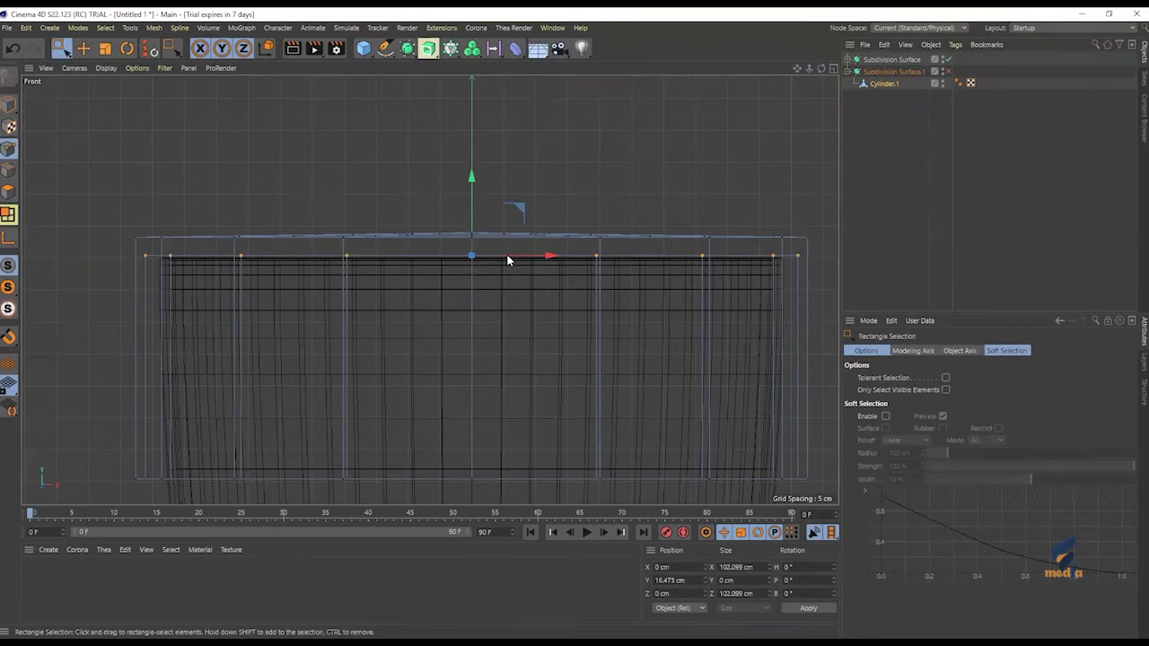
Step: Loop-select all polygons of the lid's top face inside the outer edge loop and lower them by about 2.5 cm
{"action": "middle_click", "coordinate": [179, 188]}
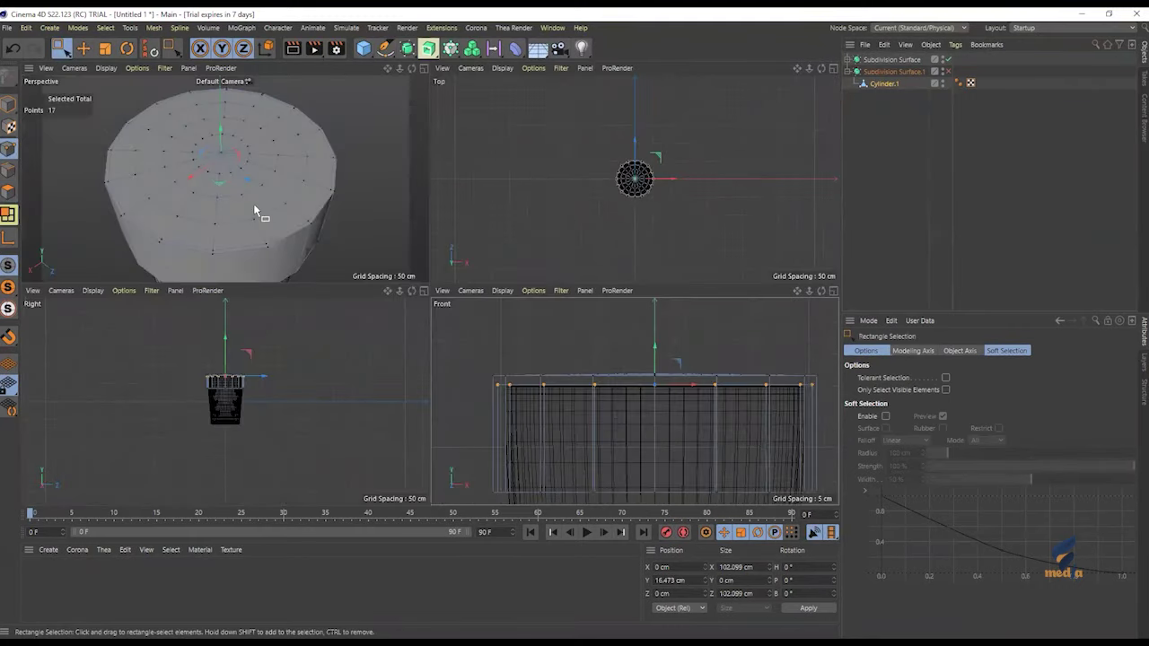
{"action": "left_click_drag", "start_coordinate": [238, 188], "coordinate": [260, 153], "text": "alt"}
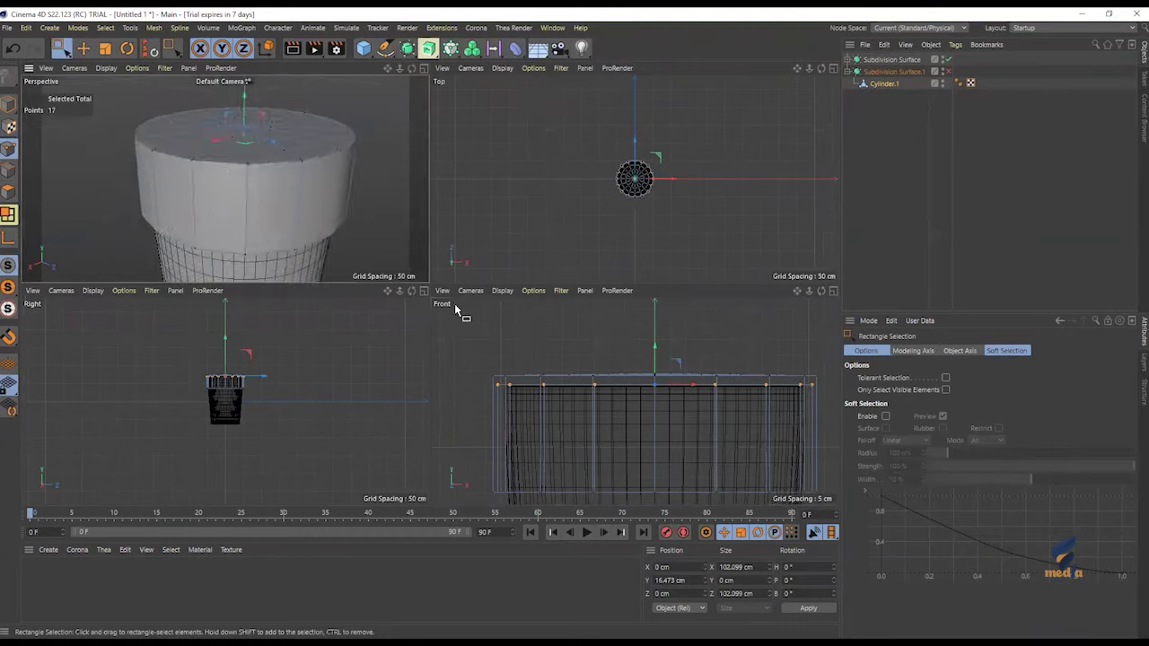
{"action": "left_click", "coordinate": [5, 193]}
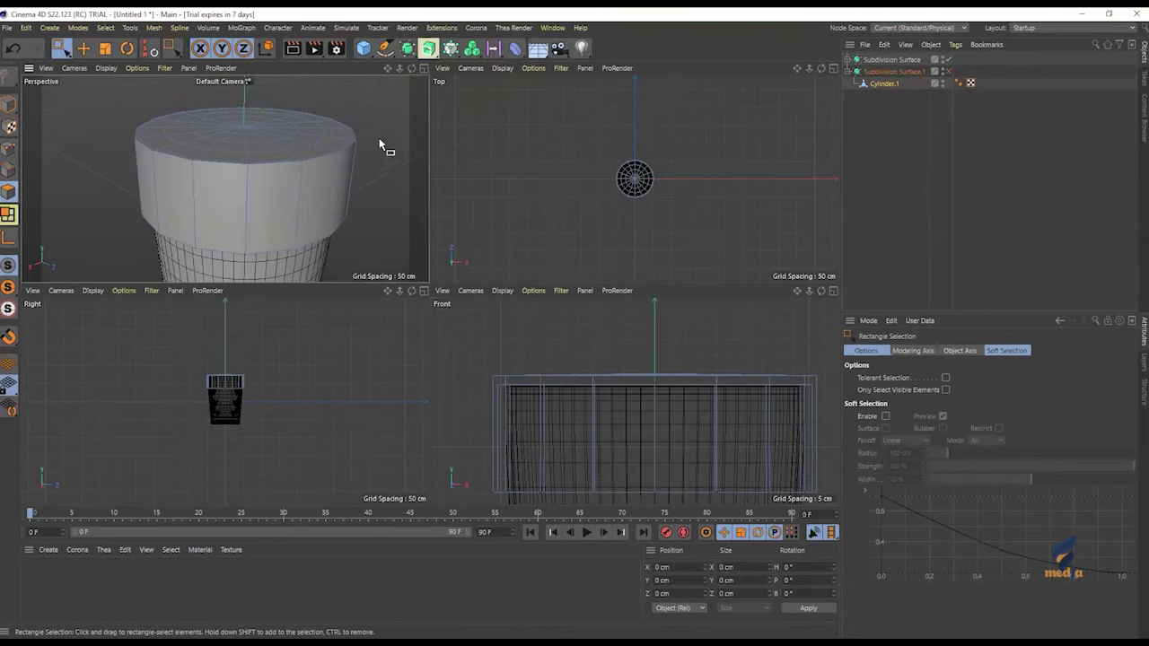
{"action": "middle_click", "coordinate": [296, 146]}
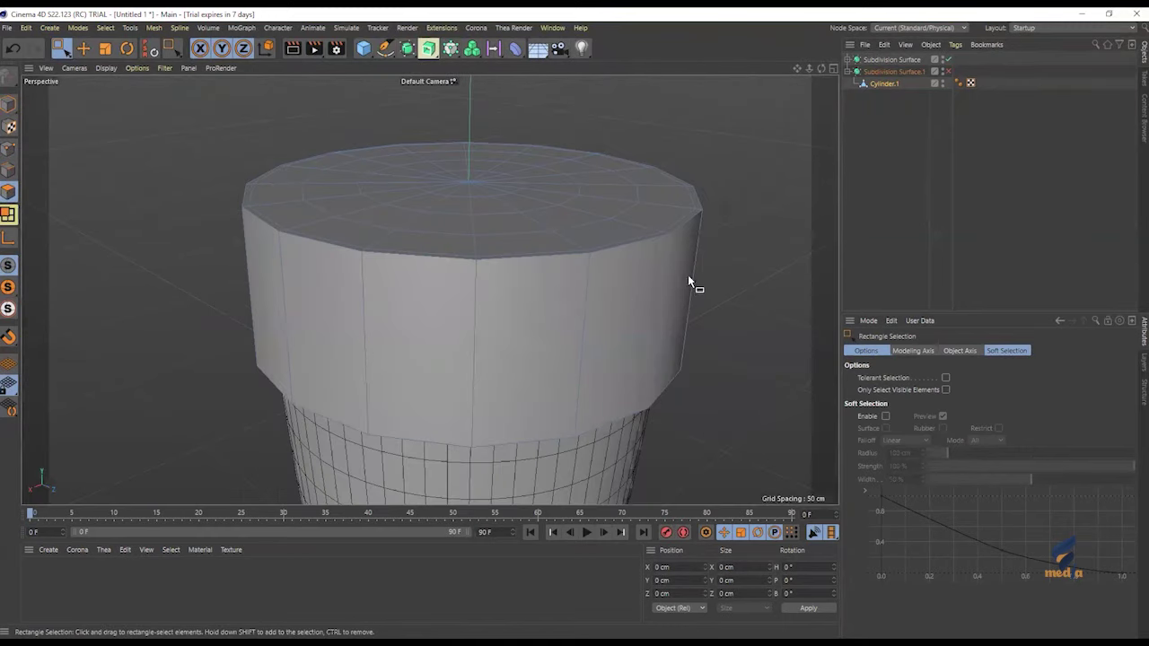
{"action": "key", "text": "u"}
{"action": "key", "text": "l"}
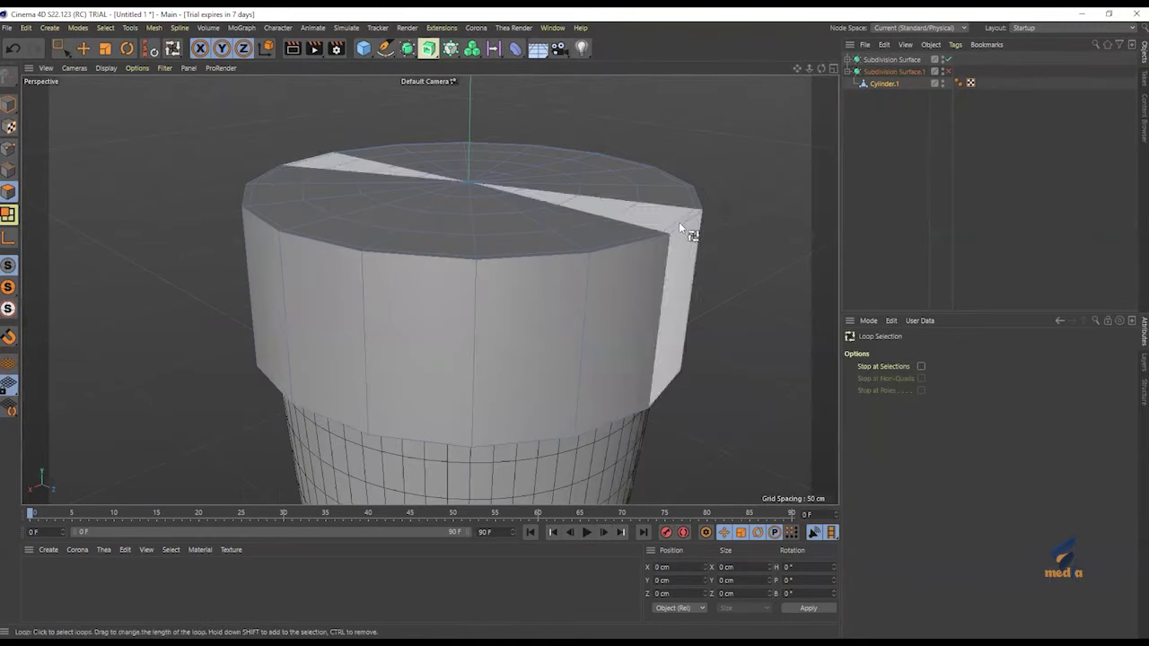
{"action": "left_click_drag", "start_coordinate": [657, 202], "coordinate": [490, 185]}
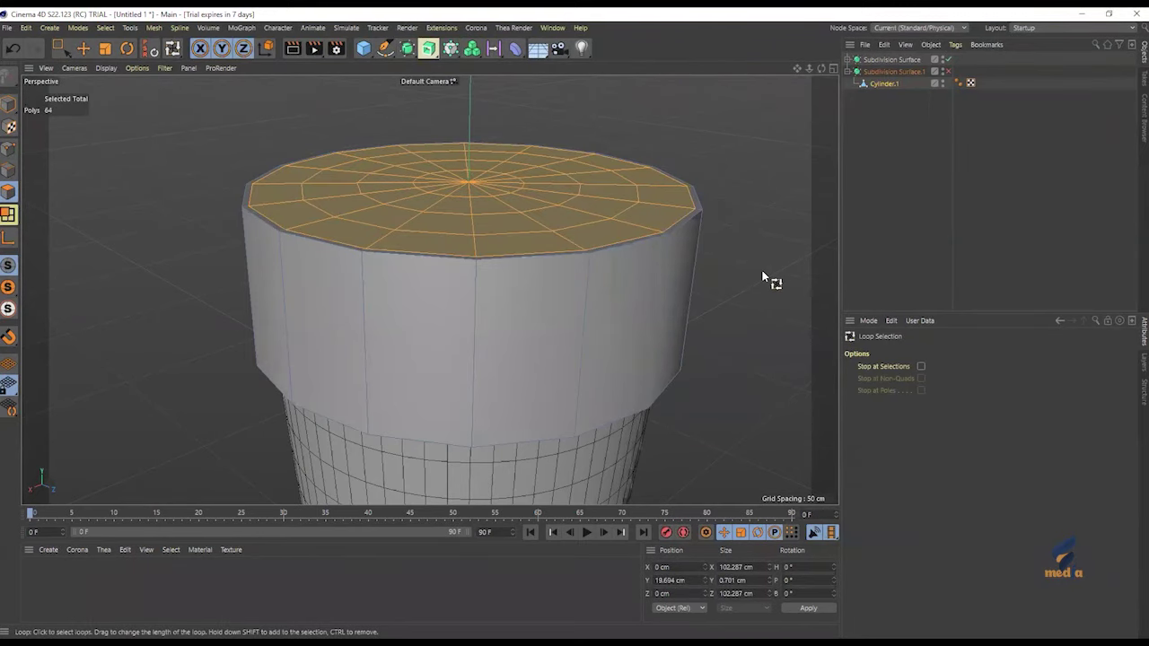
{"action": "key", "text": "e"}
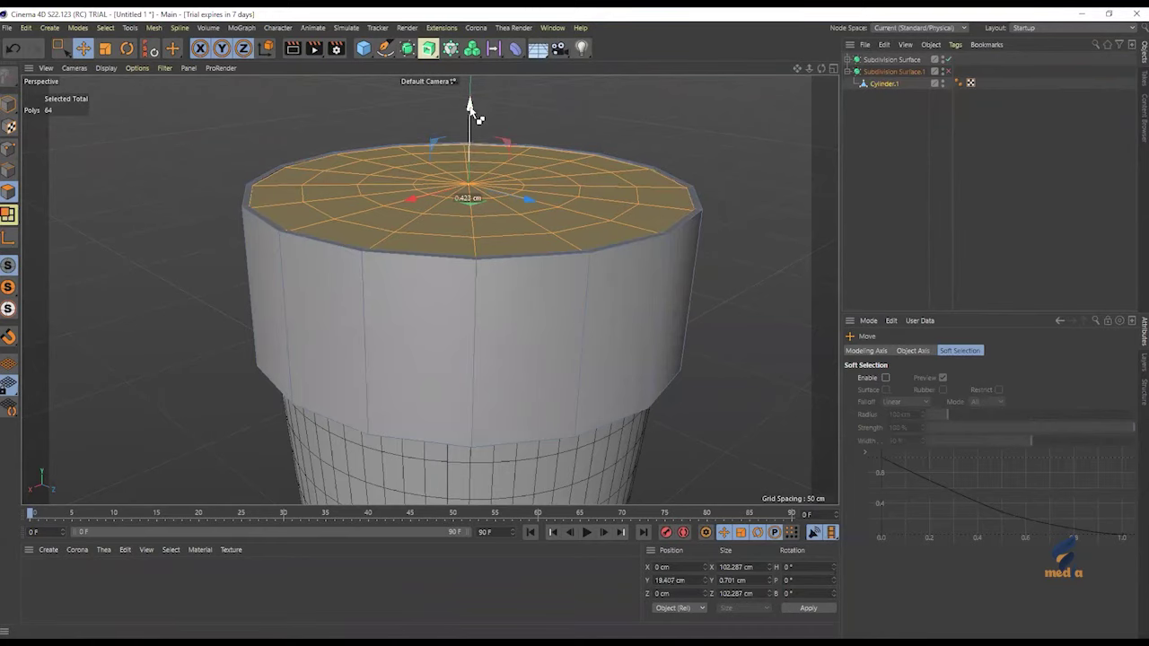
{"action": "left_click_drag", "start_coordinate": [475, 113], "coordinate": [487, 122]}
{"action": "middle_click", "coordinate": [701, 310]}
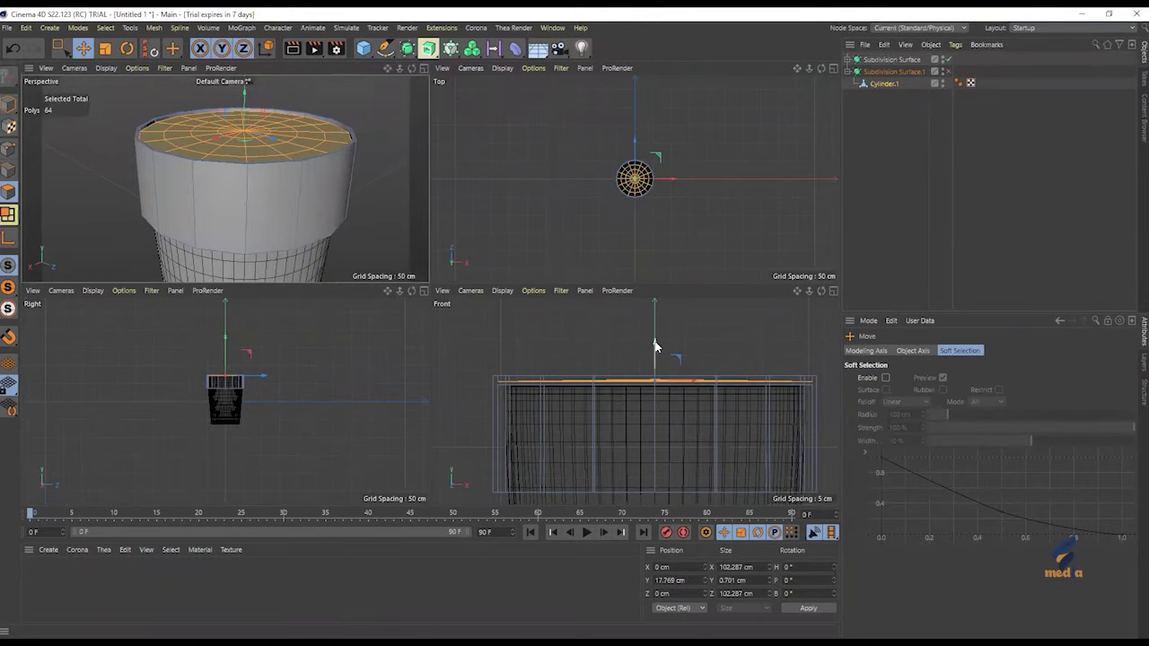
{"action": "middle_click", "coordinate": [691, 410]}
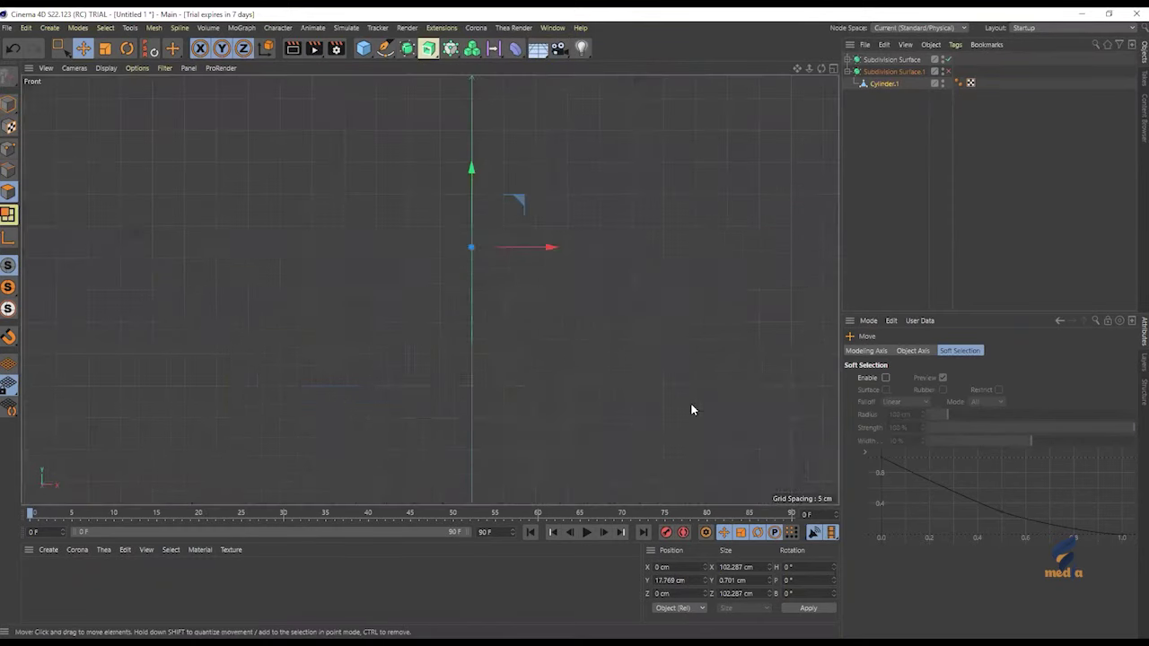
{"action": "left_click_drag", "start_coordinate": [472, 170], "coordinate": [474, 175]}
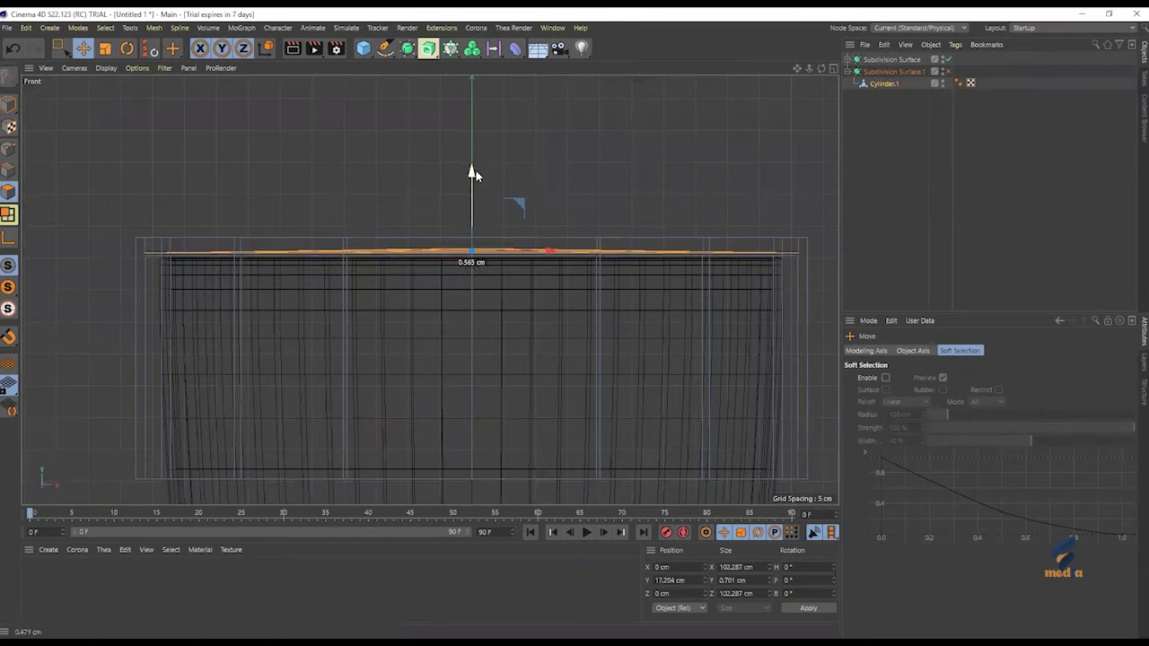
{"action": "left_click_drag", "start_coordinate": [474, 175], "coordinate": [473, 175]}
Step: Preview the lid's recessed top and rim with its Subdivision Surface switched on, and switch it off again
{"action": "middle_click", "coordinate": [362, 154]}
{"action": "middle_click", "coordinate": [321, 152]}
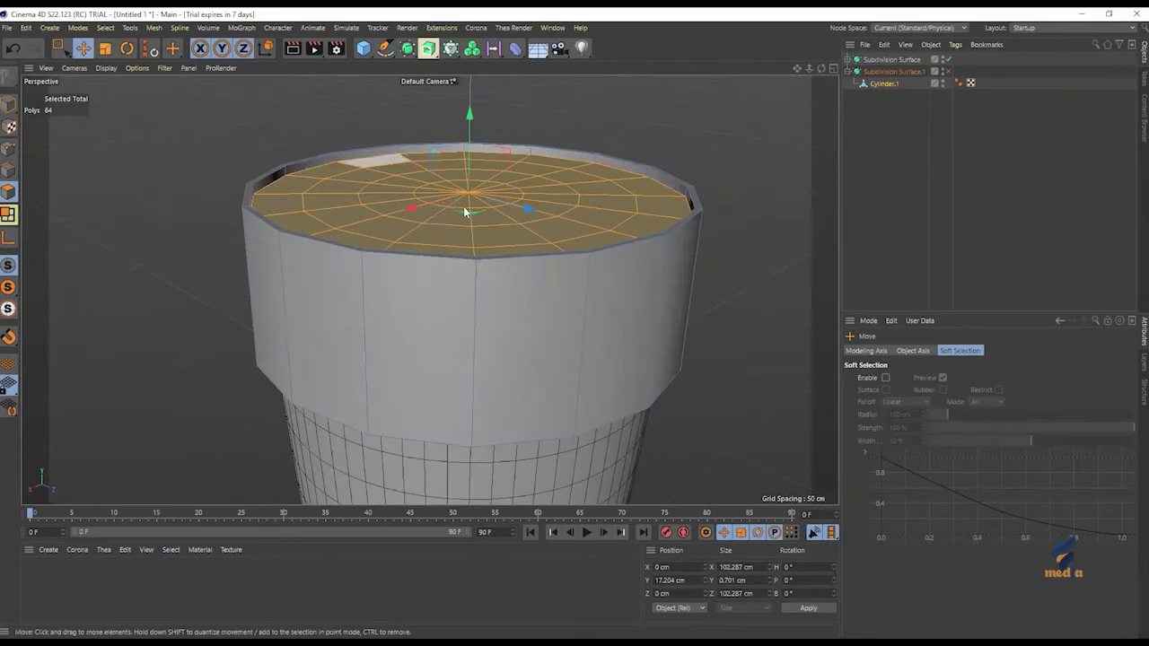
{"action": "key", "text": "q"}
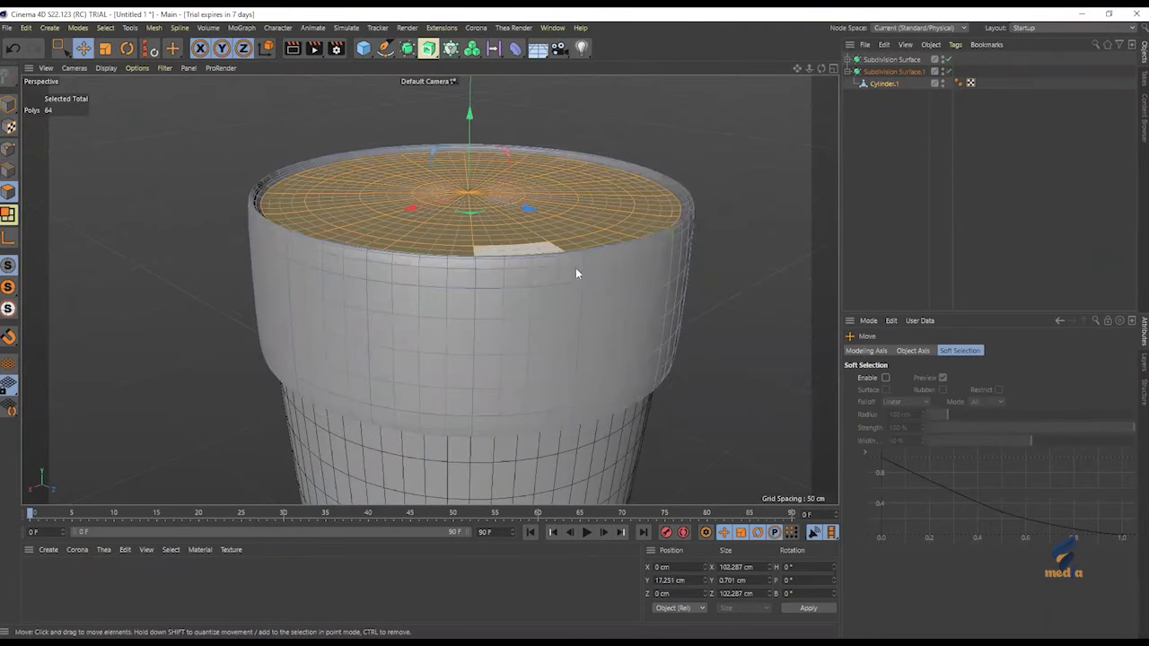
{"action": "scroll", "coordinate": [702, 249], "scroll_direction": "up", "scroll_amount": 4}
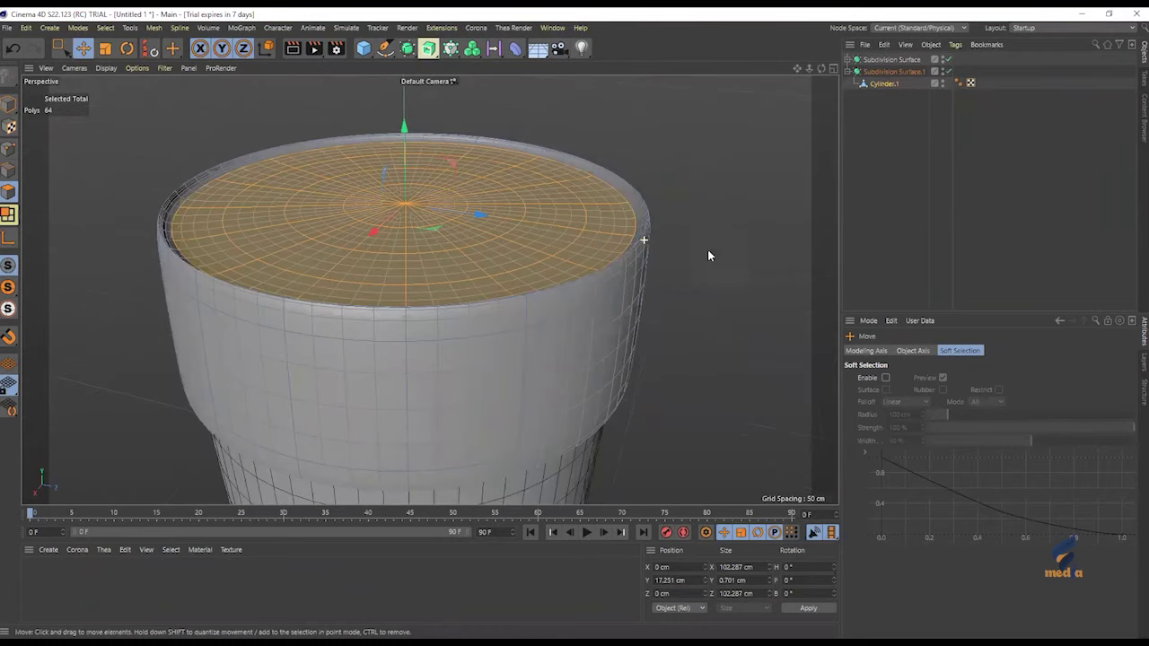
{"action": "left_click_drag", "start_coordinate": [642, 232], "coordinate": [690, 286], "text": "alt"}
{"action": "scroll", "coordinate": [689, 285], "scroll_direction": "up", "scroll_amount": 2}
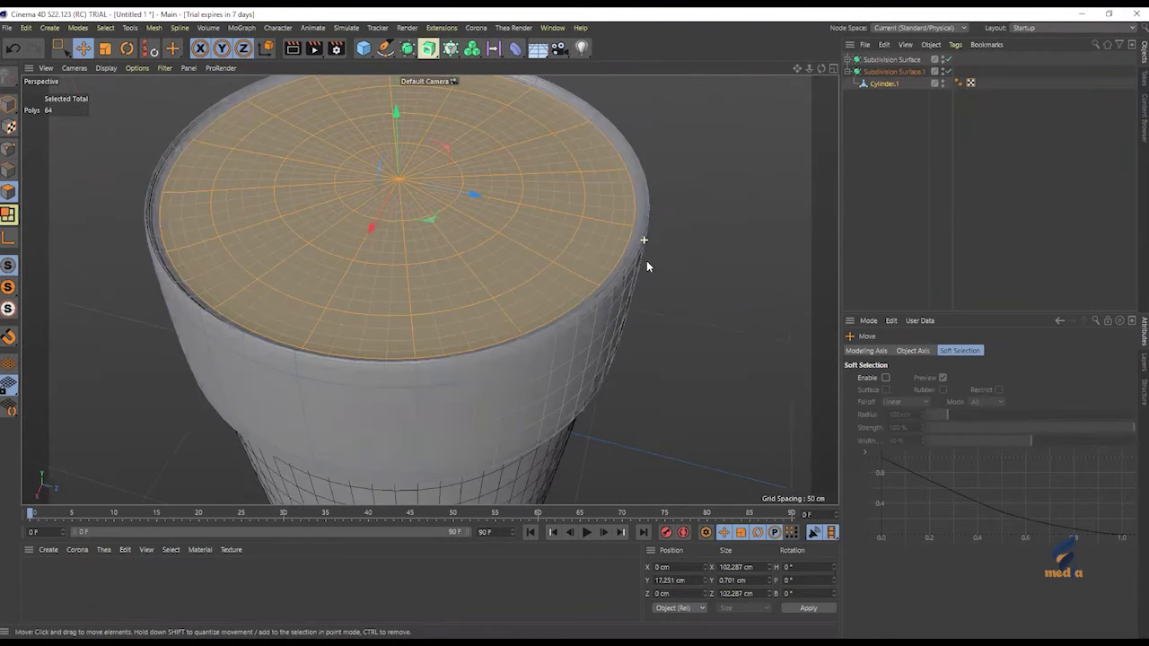
{"action": "left_click_drag", "start_coordinate": [647, 262], "coordinate": [657, 261], "text": "alt"}
{"action": "middle_click_drag", "start_coordinate": [698, 218], "coordinate": [638, 242], "text": "alt"}
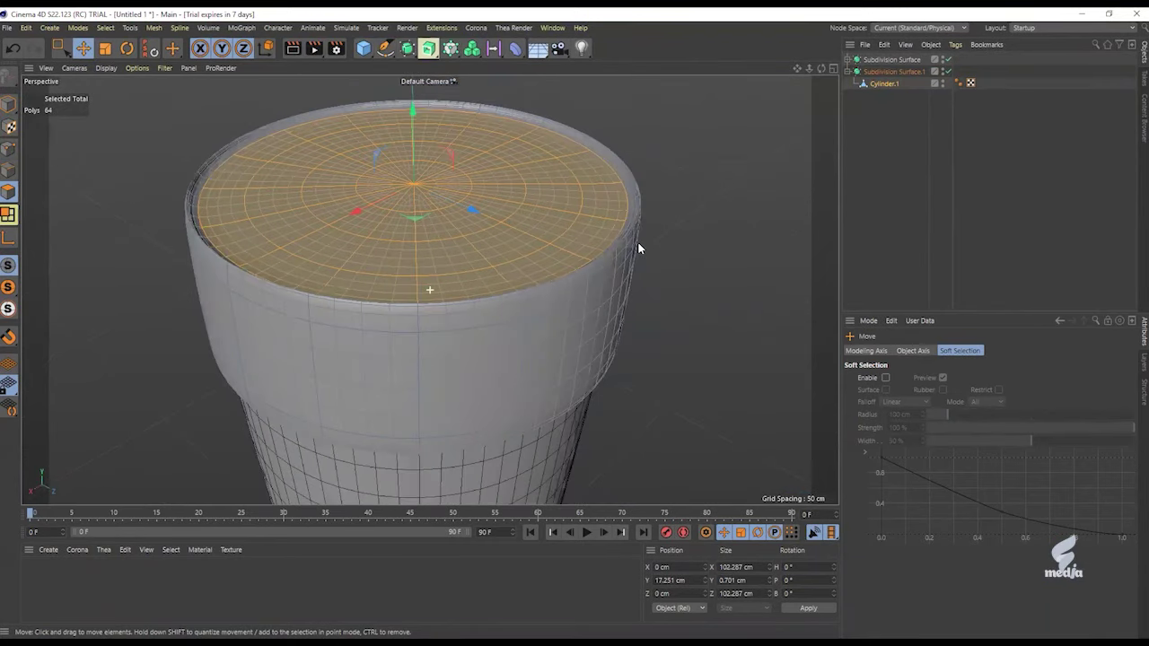
{"action": "key", "text": "q"}
Step: Deselect the outer polygon ring of the lid's recessed top and scale the remaining inner polygons up to about 96 cm across
{"action": "middle_click_drag", "start_coordinate": [537, 244], "coordinate": [498, 269], "text": "alt"}
{"action": "left_click_drag", "start_coordinate": [519, 242], "coordinate": [577, 232], "text": "alt"}
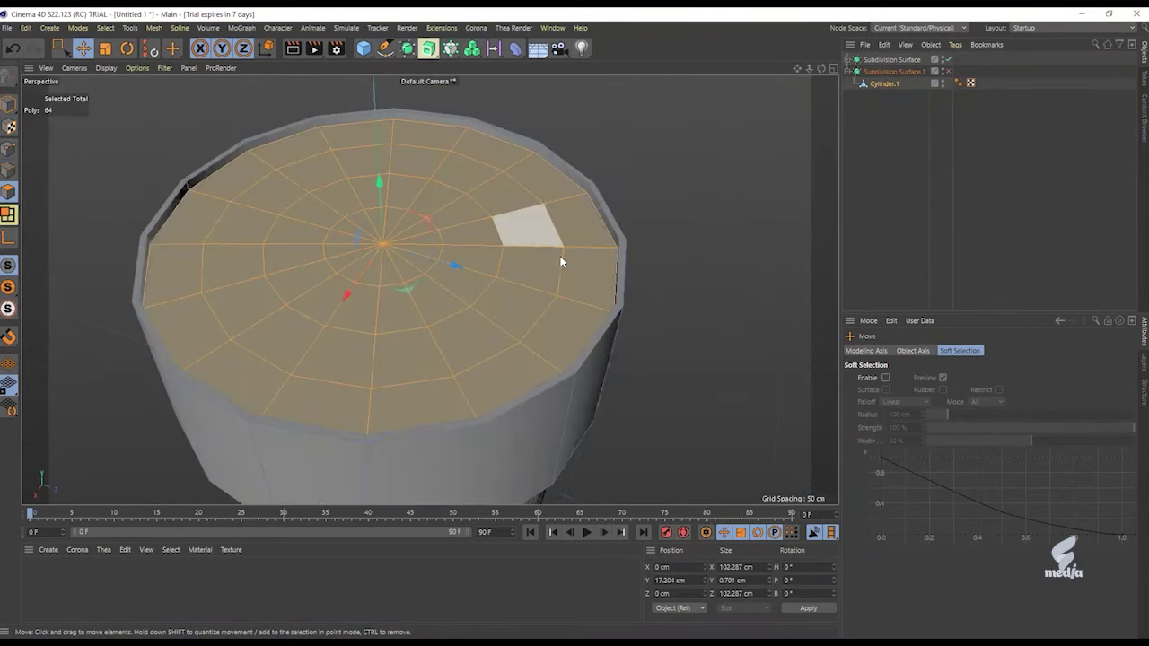
{"action": "key", "text": "u"}
{"action": "key", "text": "l"}
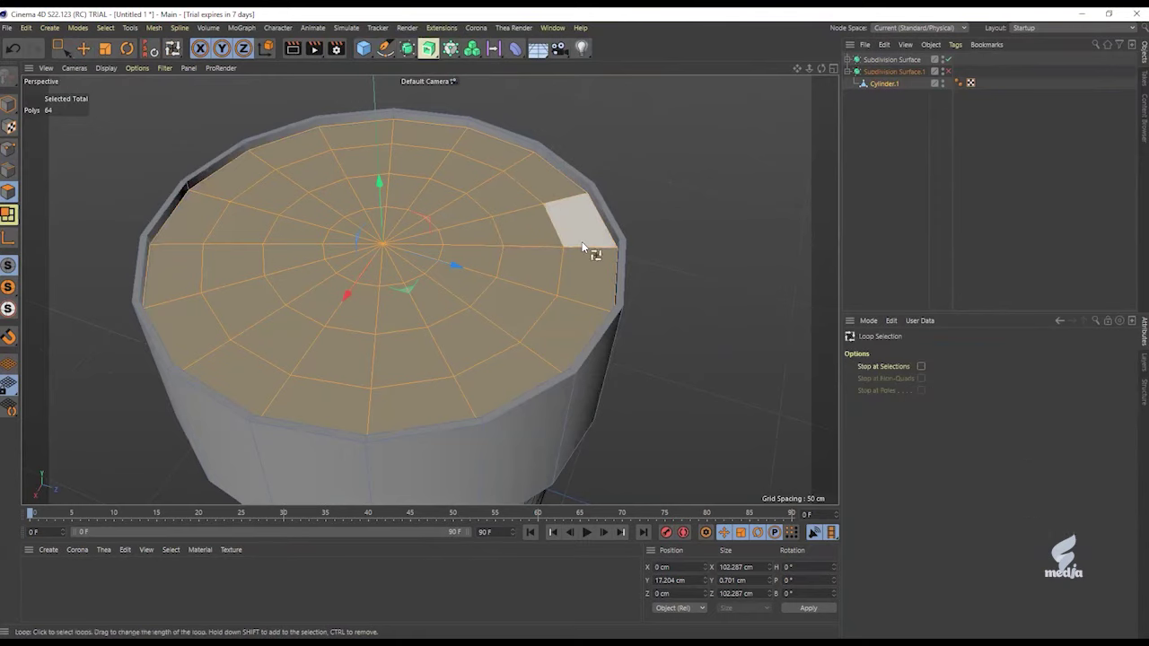
{"action": "left_click", "coordinate": [583, 240], "text": "ctrl"}
{"action": "left_click_drag", "start_coordinate": [405, 305], "coordinate": [459, 208], "text": "alt"}
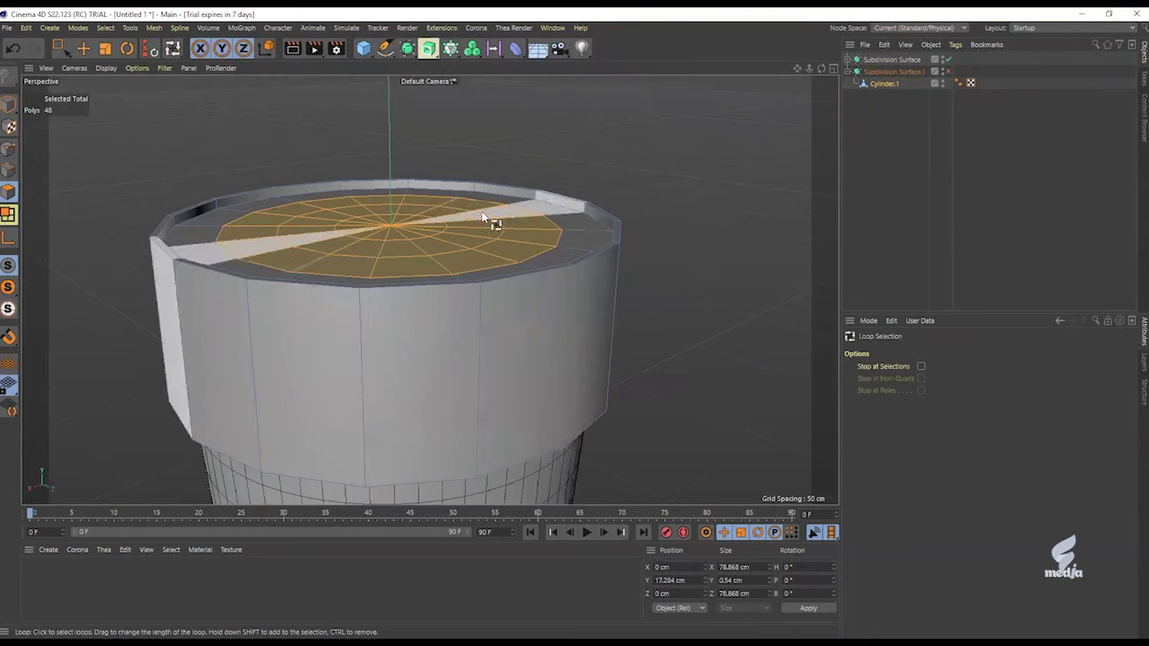
{"action": "key", "text": "t"}
{"action": "left_click_drag", "start_coordinate": [604, 155], "coordinate": [682, 127]}
{"action": "scroll", "coordinate": [596, 207], "scroll_direction": "up", "scroll_amount": 2}
{"action": "left_click_drag", "start_coordinate": [530, 243], "coordinate": [584, 325], "text": "alt"}
{"action": "left_click_drag", "start_coordinate": [667, 218], "coordinate": [687, 206]}
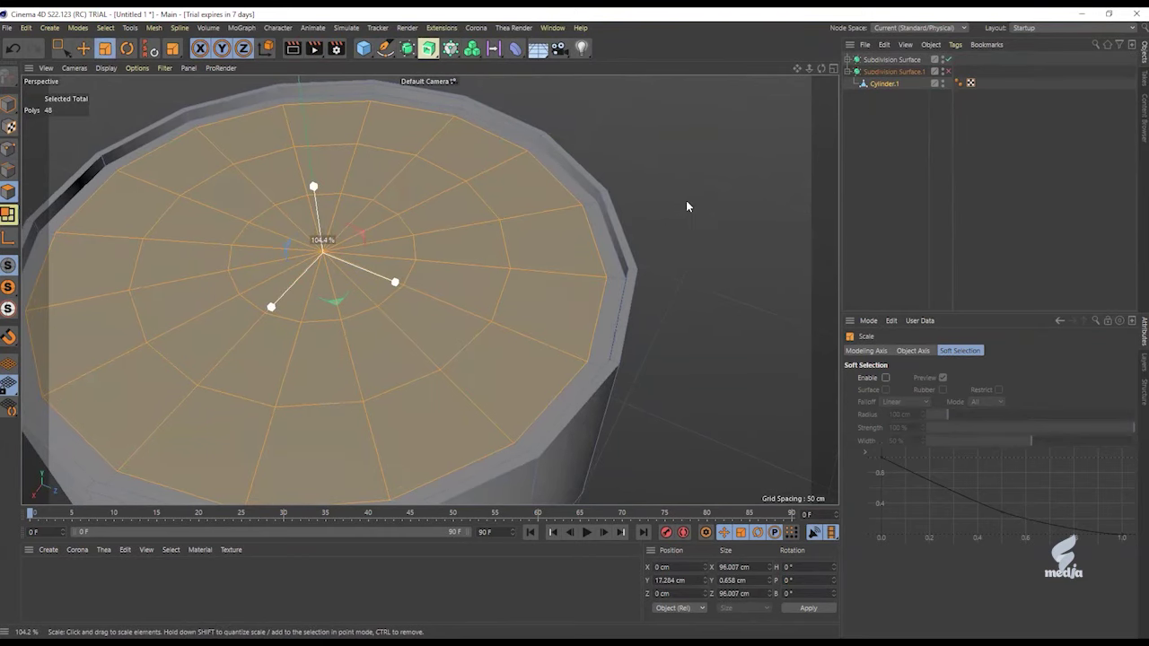
{"action": "left_click_drag", "start_coordinate": [686, 207], "coordinate": [686, 207]}
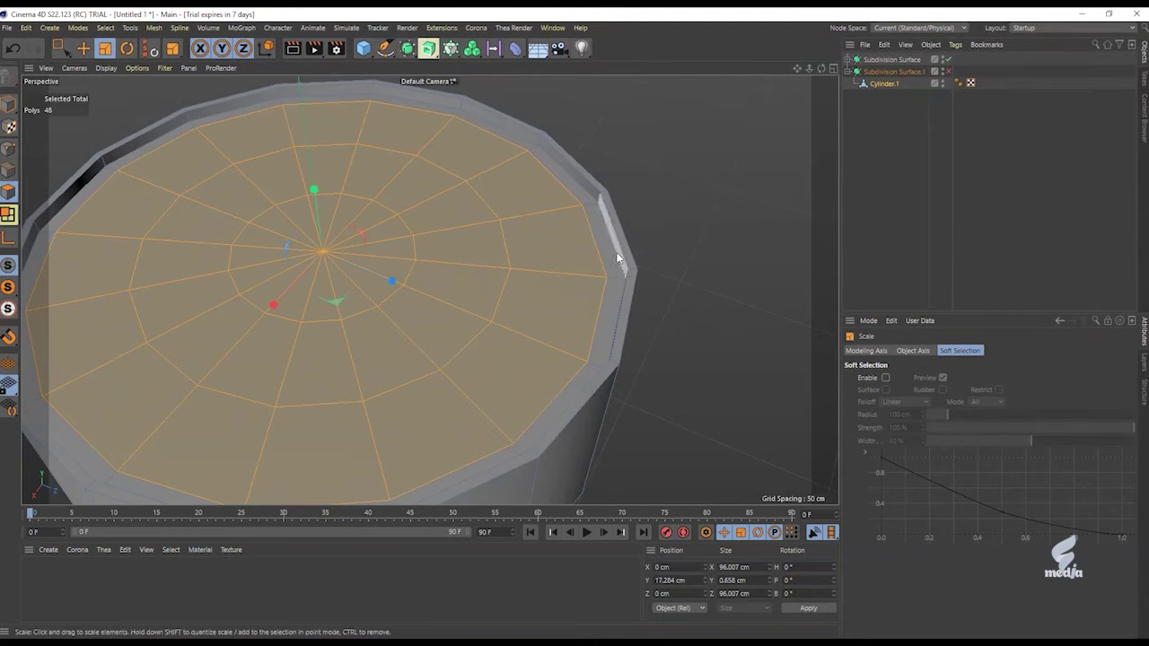
Step: Add the outer floor ring and the rim's inner wall to the selection, and scale it down to about 95.5 cm across
{"action": "key", "text": "u"}
{"action": "key", "text": "l"}
{"action": "left_click", "coordinate": [593, 201], "text": "shift"}
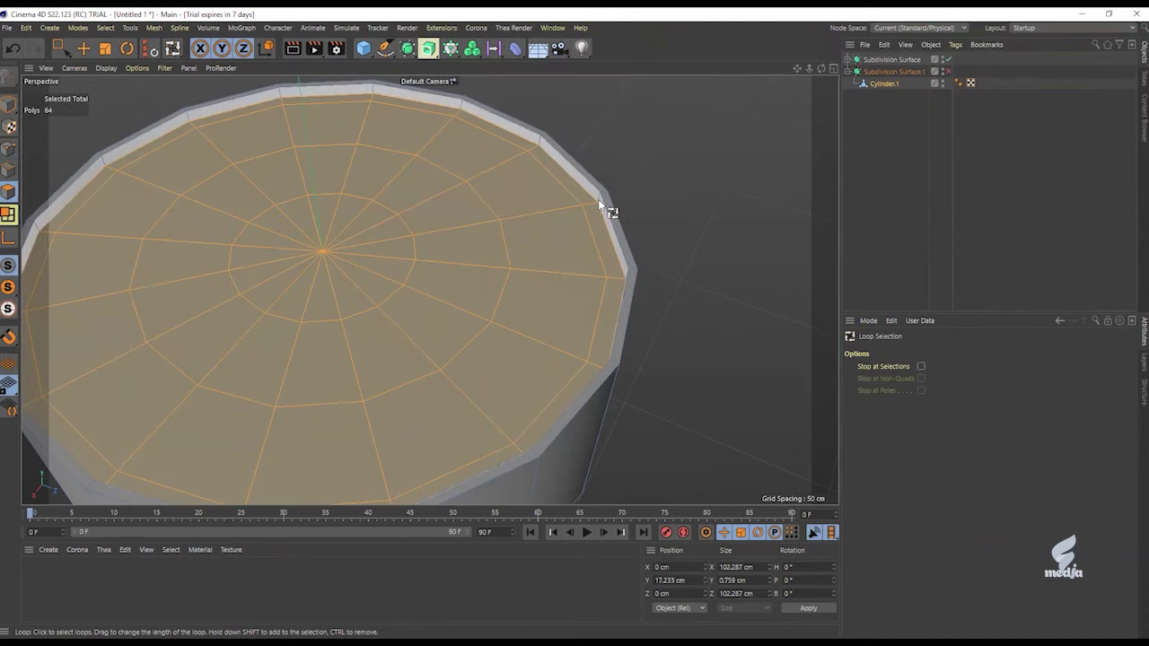
{"action": "left_click", "coordinate": [600, 205], "text": "shift"}
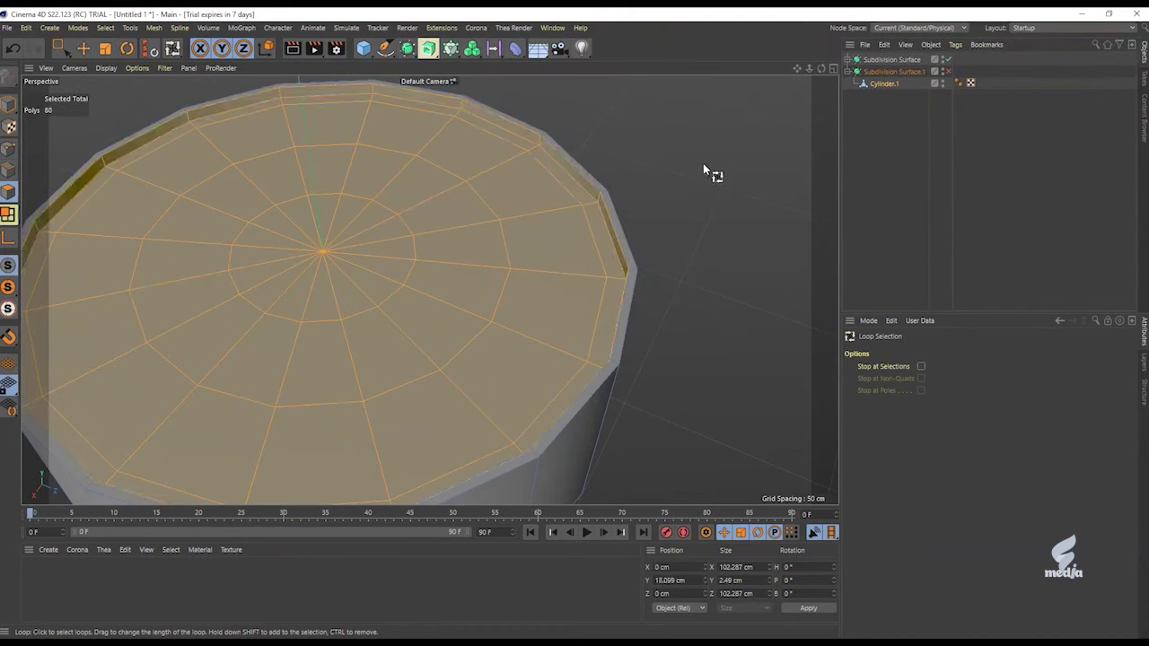
{"action": "key", "text": "t"}
{"action": "left_click_drag", "start_coordinate": [708, 176], "coordinate": [692, 201]}
Step: Check the thickened lid rim with the Subdivision Surface toggled on and off
{"action": "key", "text": "q"}
{"action": "key", "text": "q"}
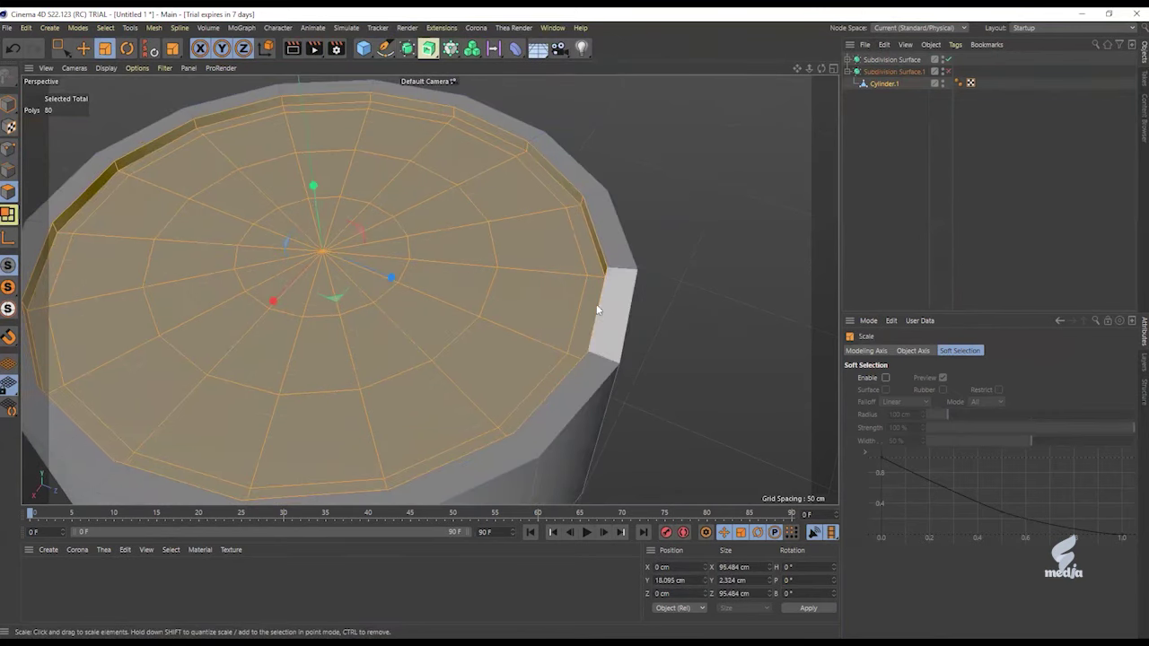
{"action": "left_click_drag", "start_coordinate": [597, 310], "coordinate": [590, 257], "text": "alt"}
{"action": "key", "text": "q"}
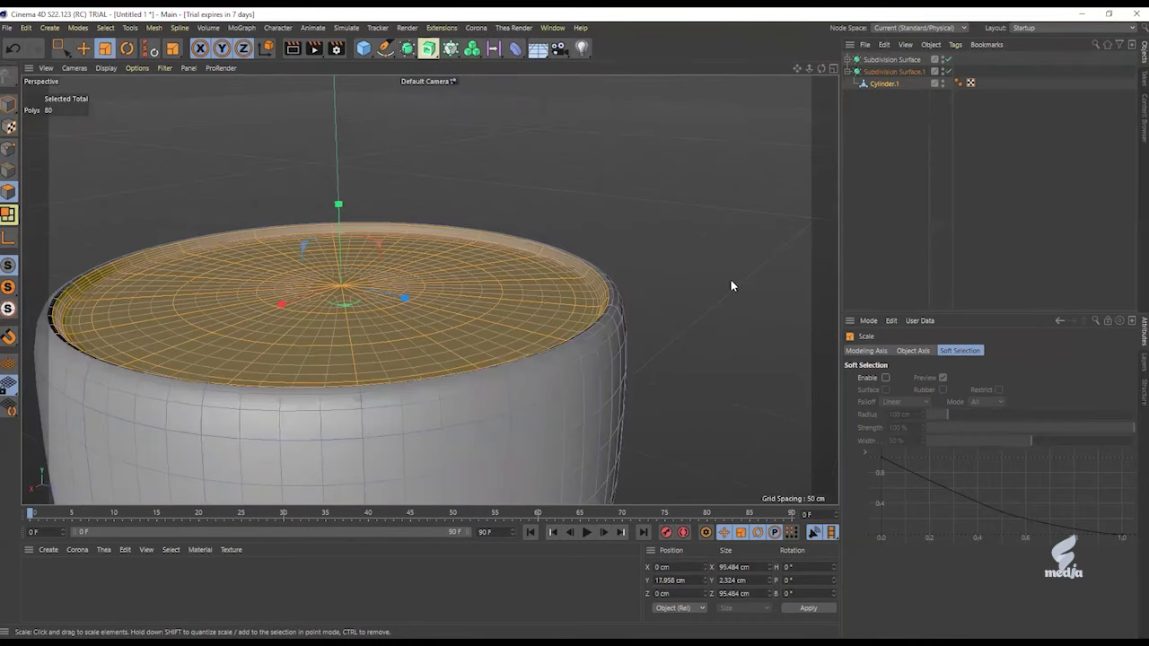
{"action": "key", "text": "q"}
Step: Remove the rim's inner wall loop and the outer floor loop from the lid's polygon selection
{"action": "scroll", "coordinate": [636, 335], "scroll_direction": "up", "scroll_amount": 5}
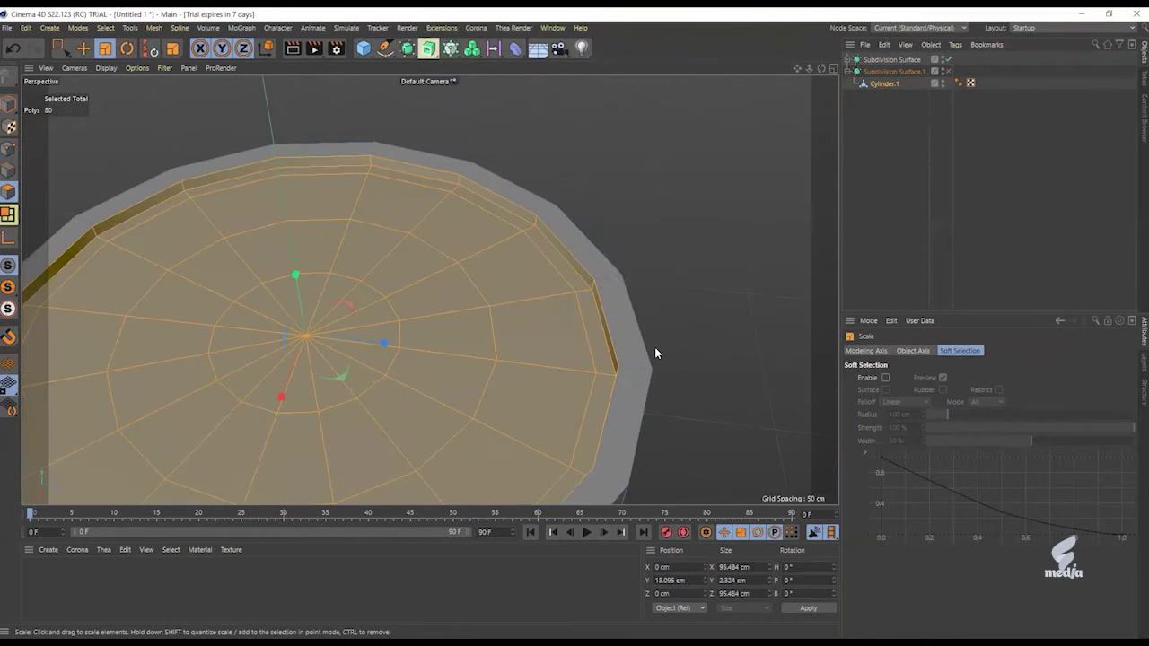
{"action": "key", "text": "u"}
{"action": "key", "text": "l"}
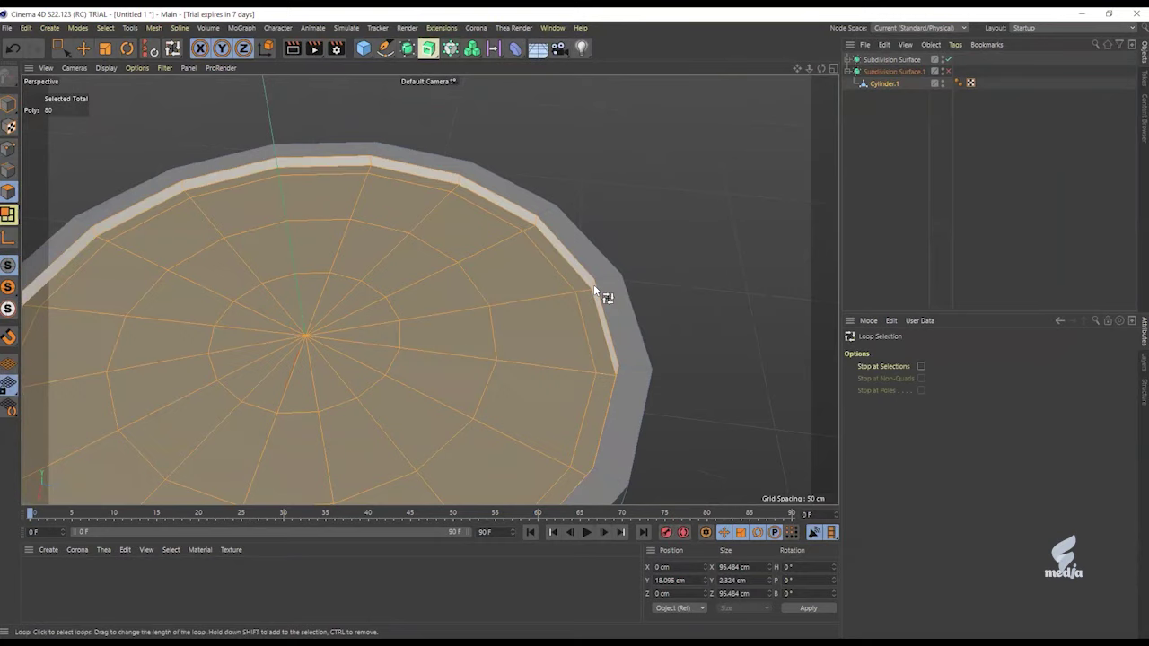
{"action": "mouse_move", "coordinate": [594, 284]}
{"action": "left_mouse_down"}
{"action": "mouse_move", "coordinate": [598, 375]}
{"action": "mouse_move", "coordinate": [540, 334]}
{"action": "mouse_move", "coordinate": [490, 319]}
{"action": "mouse_move", "coordinate": [541, 336]}
{"action": "mouse_move", "coordinate": [579, 289]}
{"action": "left_mouse_up"}
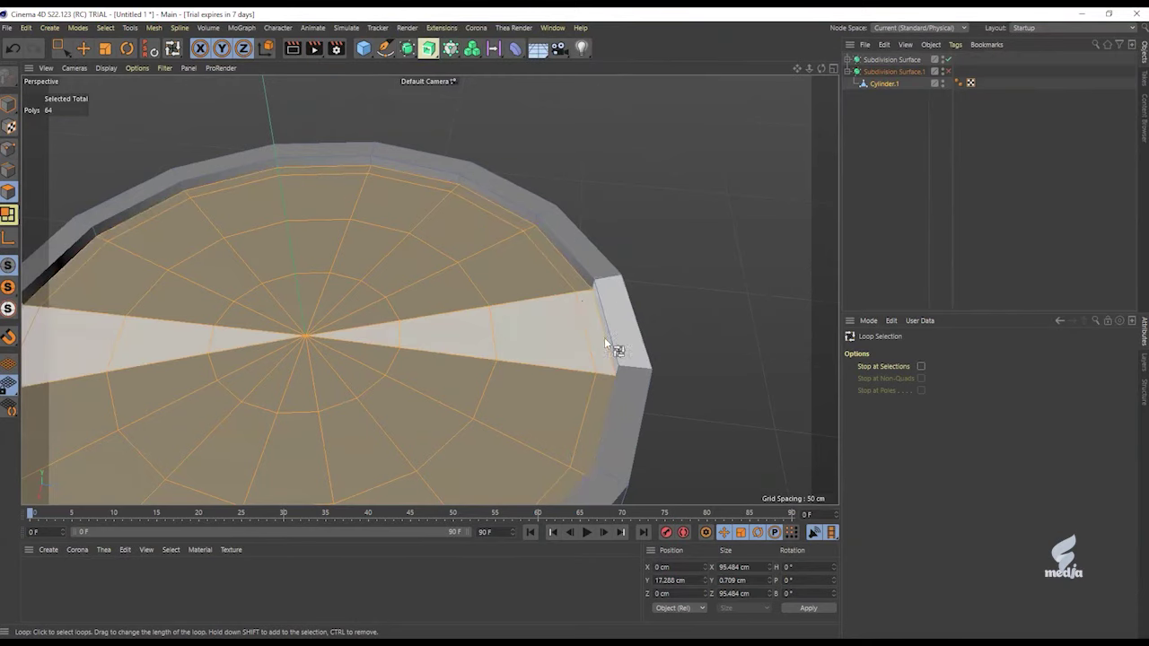
{"action": "left_click", "coordinate": [598, 377], "text": "ctrl"}
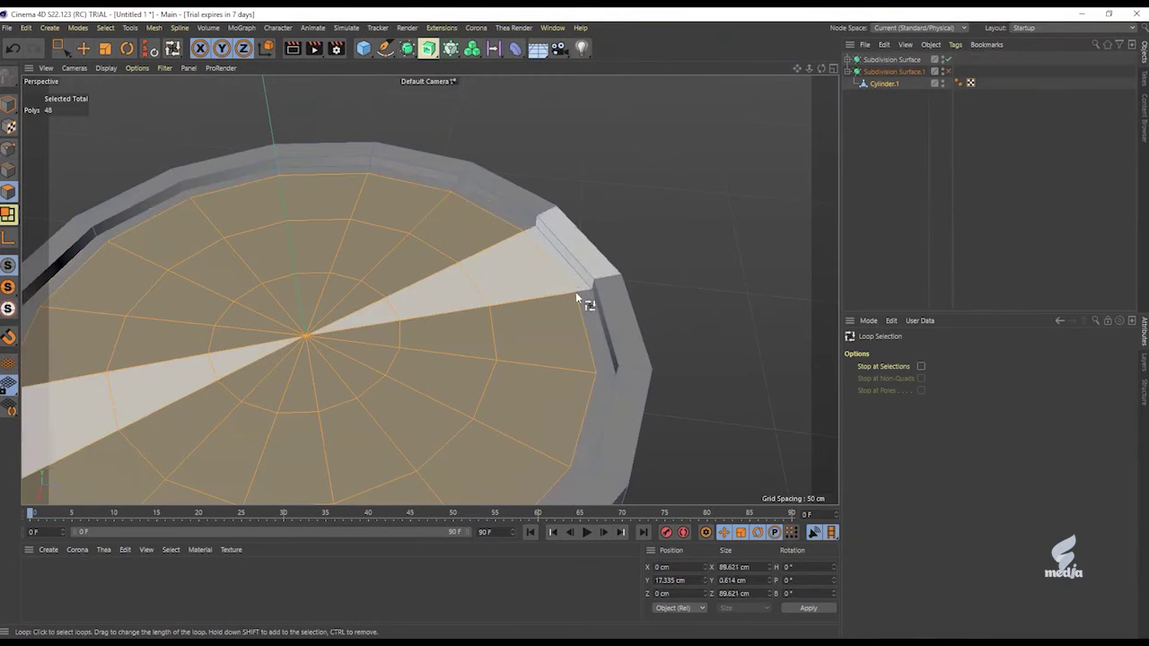
Step: Raise the selected inner polygons of the lid's recessed top to about 18.8 cm in Y
{"action": "left_click_drag", "start_coordinate": [504, 308], "coordinate": [429, 235], "text": "alt"}
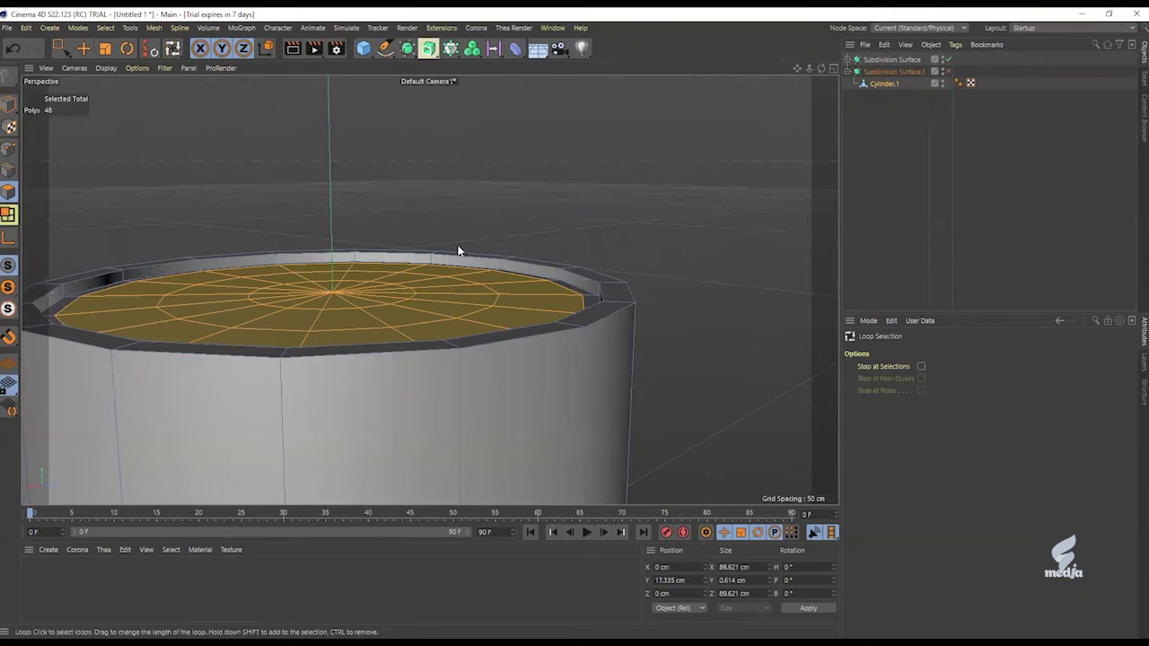
{"action": "key", "text": "e"}
{"action": "left_click_drag", "start_coordinate": [329, 213], "coordinate": [332, 208]}
{"action": "middle_click", "coordinate": [690, 363]}
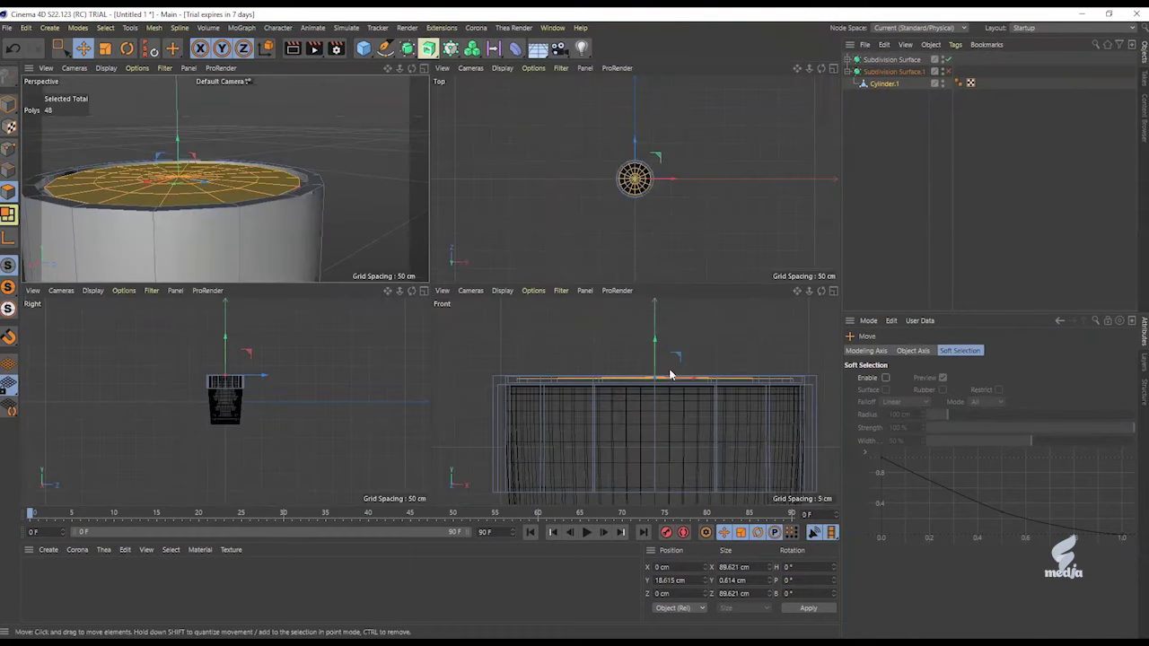
{"action": "middle_click", "coordinate": [662, 398]}
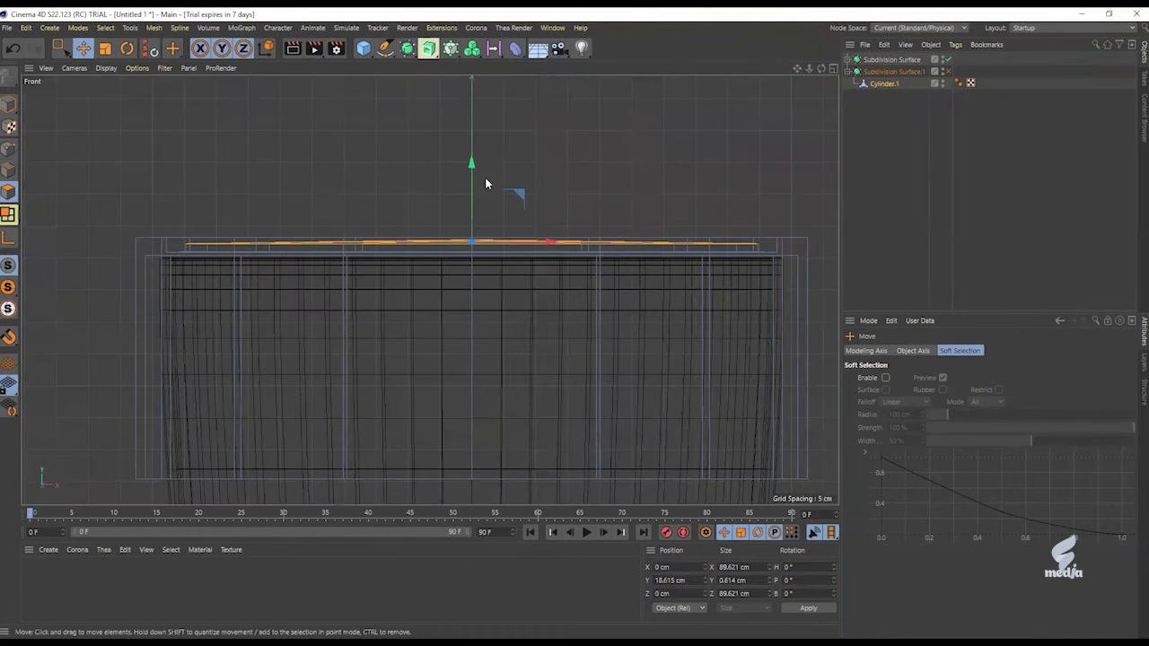
{"action": "left_click_drag", "start_coordinate": [472, 165], "coordinate": [471, 162]}
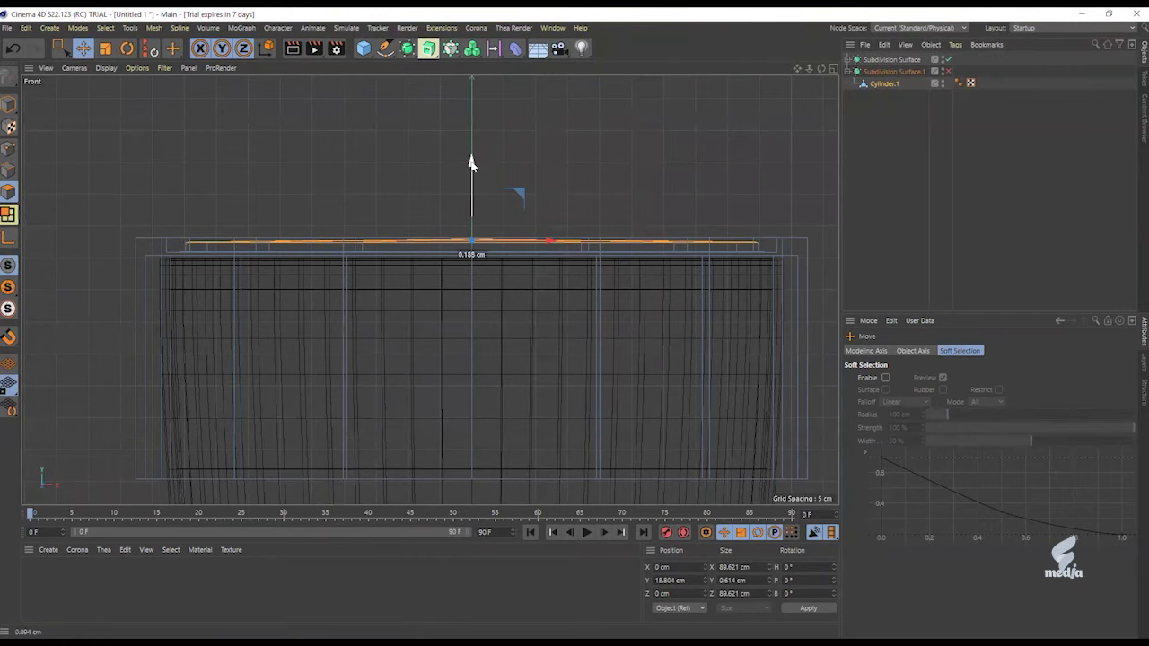
{"action": "middle_click", "coordinate": [265, 179]}
{"action": "middle_click", "coordinate": [264, 179]}
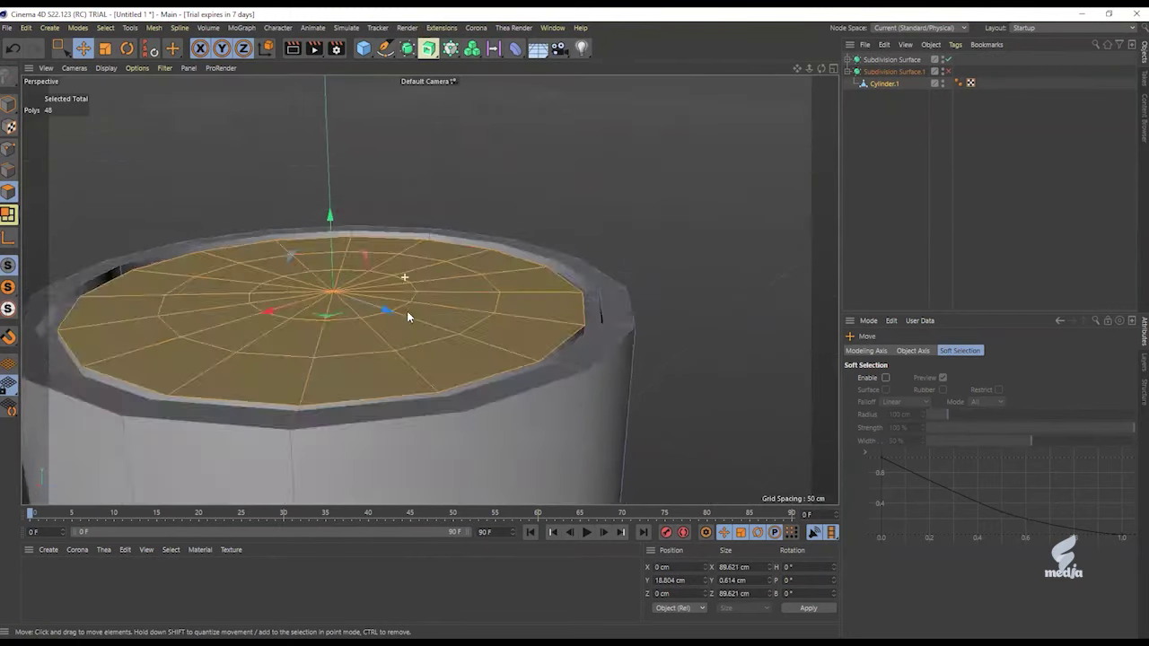
Step: Switch on the lid's Subdivision Surface and inspect the raised centre and the groove around it
{"action": "scroll", "coordinate": [404, 341], "scroll_direction": "down", "scroll_amount": 3}
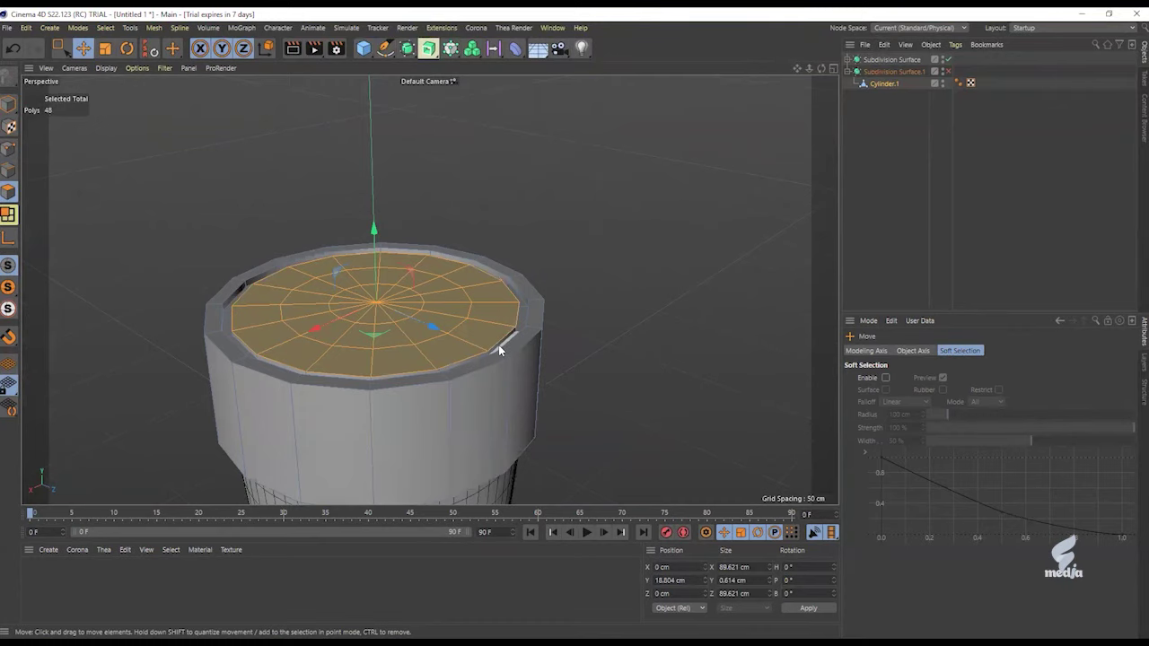
{"action": "key", "text": "q"}
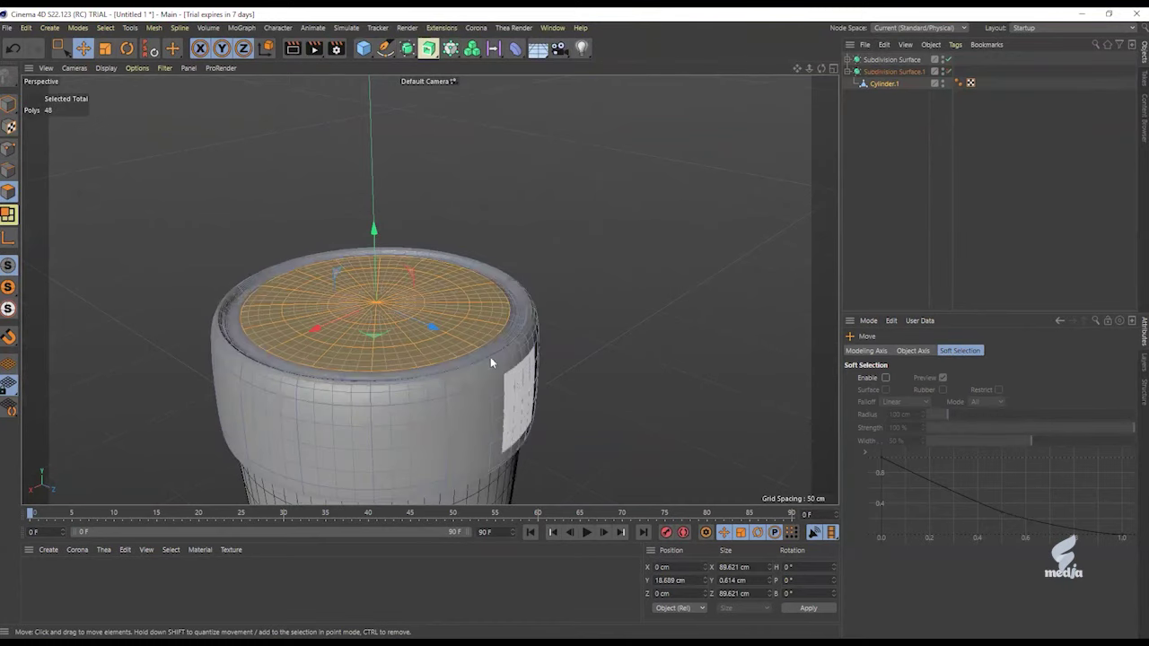
{"action": "scroll", "coordinate": [515, 346], "scroll_direction": "up", "scroll_amount": 2}
{"action": "left_click_drag", "start_coordinate": [463, 367], "coordinate": [435, 332], "text": "alt"}
{"action": "middle_click_drag", "start_coordinate": [435, 333], "coordinate": [515, 319], "text": "alt"}
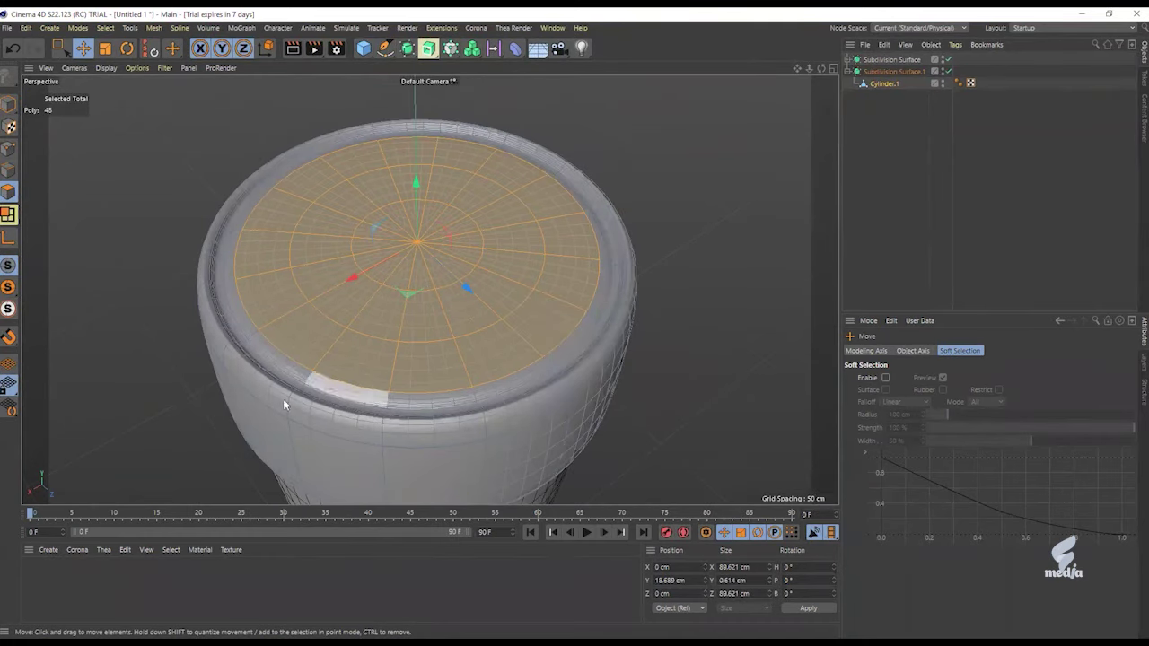
{"action": "scroll", "coordinate": [413, 319], "scroll_direction": "up", "scroll_amount": 1}
{"action": "scroll", "coordinate": [452, 338], "scroll_direction": "down", "scroll_amount": 3}
{"action": "middle_click_drag", "start_coordinate": [454, 364], "coordinate": [451, 334], "text": "alt"}
{"action": "mouse_move", "coordinate": [452, 334]}
{"action": "left_mouse_down", "text": "alt"}
{"action": "mouse_move", "coordinate": [459, 295]}
{"action": "mouse_move", "coordinate": [465, 331]}
{"action": "left_mouse_up", "text": "alt"}
Step: Clear the polygon selection and add a loop cut at 0.9 % offset just below the lid's upper outer edge
{"action": "key", "text": "k"}
{"action": "key", "text": "l"}
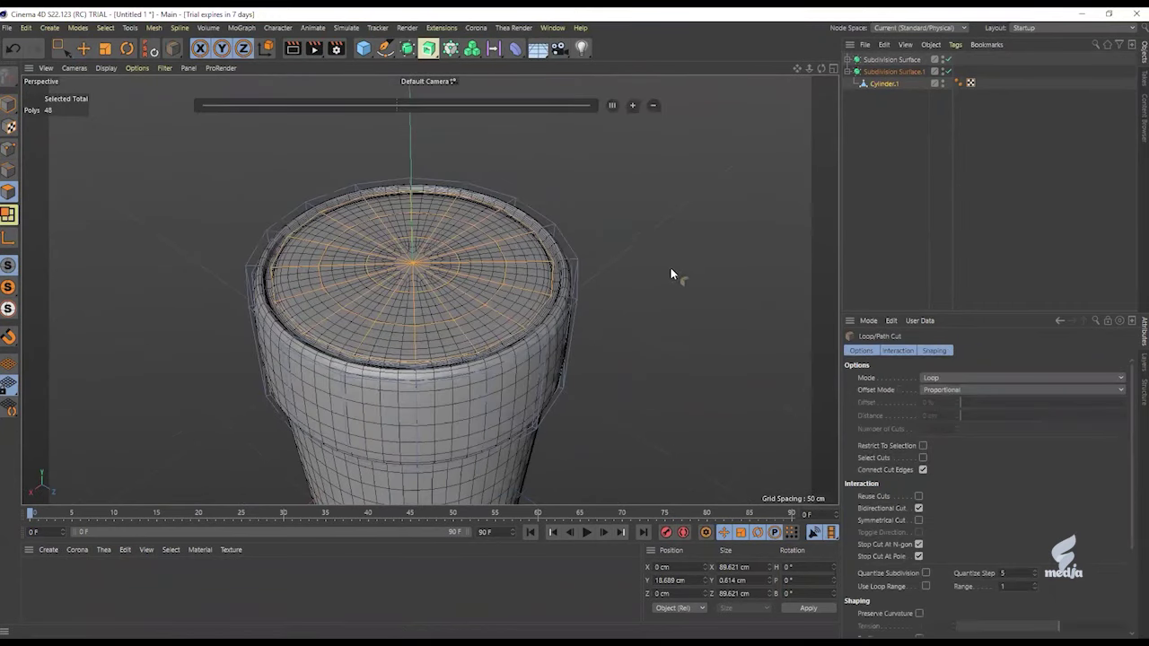
{"action": "left_click", "coordinate": [882, 84]}
{"action": "scroll", "coordinate": [584, 303], "scroll_direction": "up", "scroll_amount": 4}
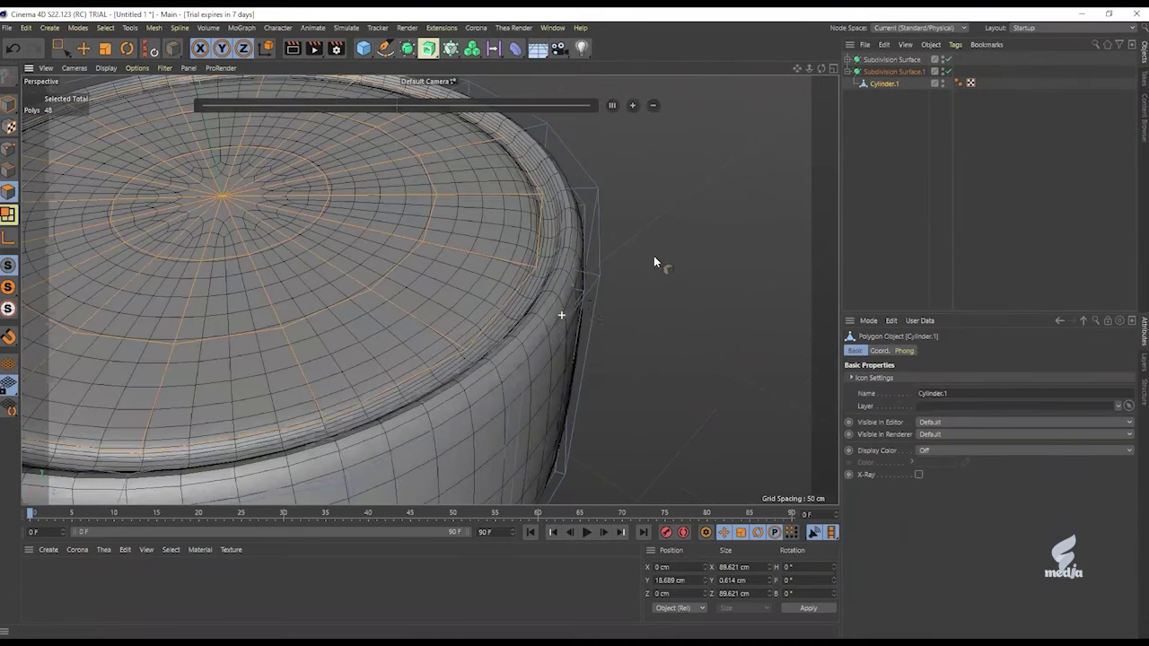
{"action": "left_click_drag", "start_coordinate": [570, 303], "coordinate": [626, 205], "text": "alt"}
{"action": "key", "text": "e"}
{"action": "left_click", "coordinate": [684, 193]}
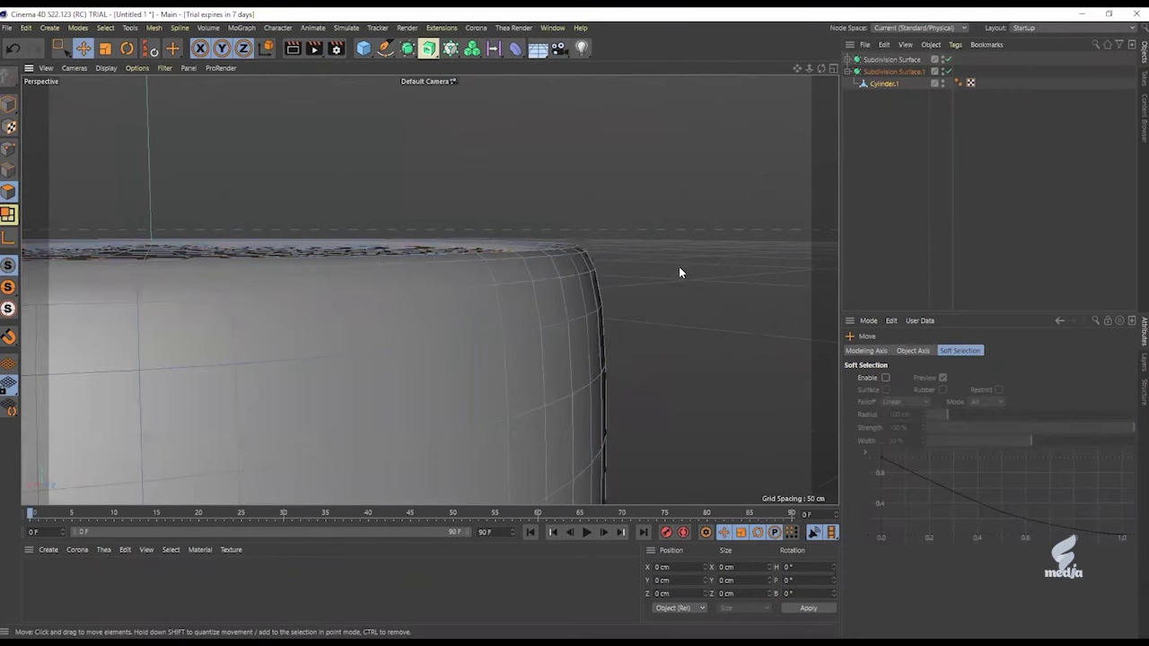
{"action": "left_click", "coordinate": [883, 84]}
{"action": "key", "text": "k"}
{"action": "key", "text": "l"}
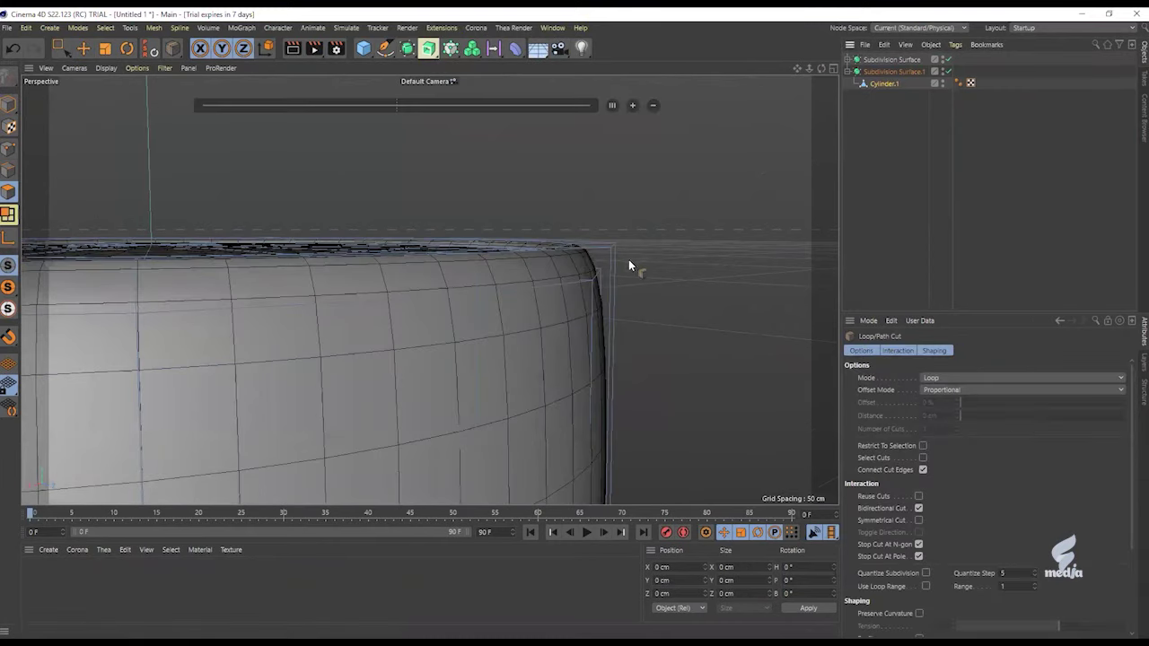
{"action": "mouse_move", "coordinate": [611, 252]}
{"action": "left_mouse_down", "text": "alt"}
{"action": "mouse_move", "coordinate": [565, 295]}
{"action": "mouse_move", "coordinate": [610, 253]}
{"action": "left_mouse_up", "text": "alt"}
{"action": "left_click", "coordinate": [611, 251]}
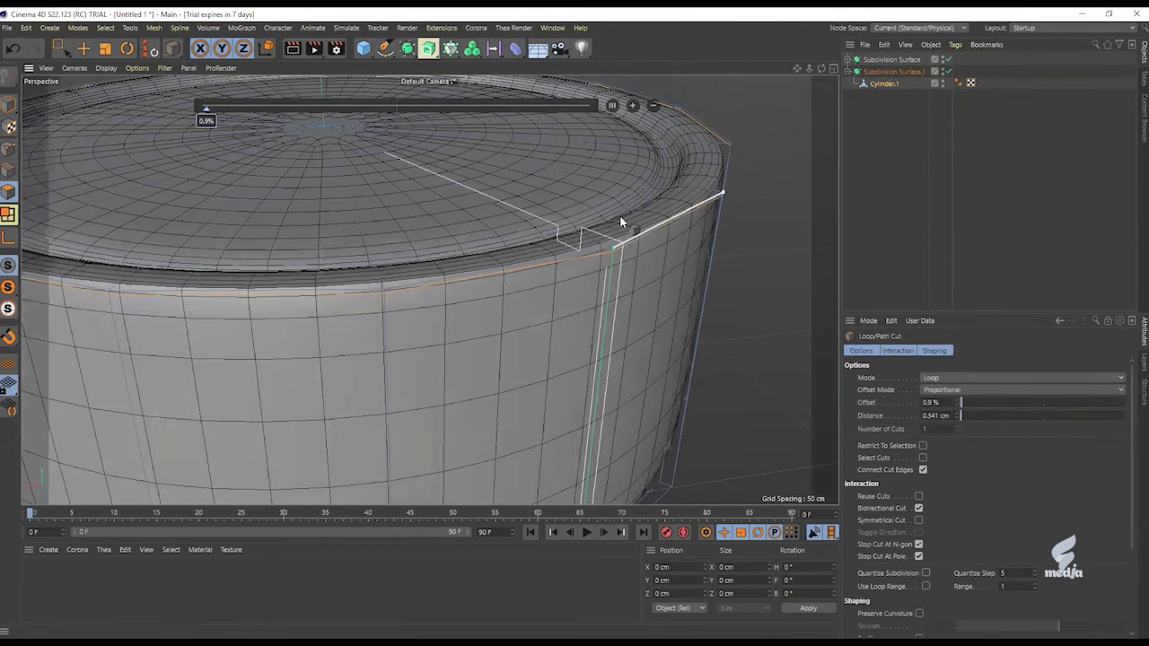
Step: Add two evenly spaced loop cuts around the inner wall of the lid's rim
{"action": "scroll", "coordinate": [682, 221], "scroll_direction": "up", "scroll_amount": 3}
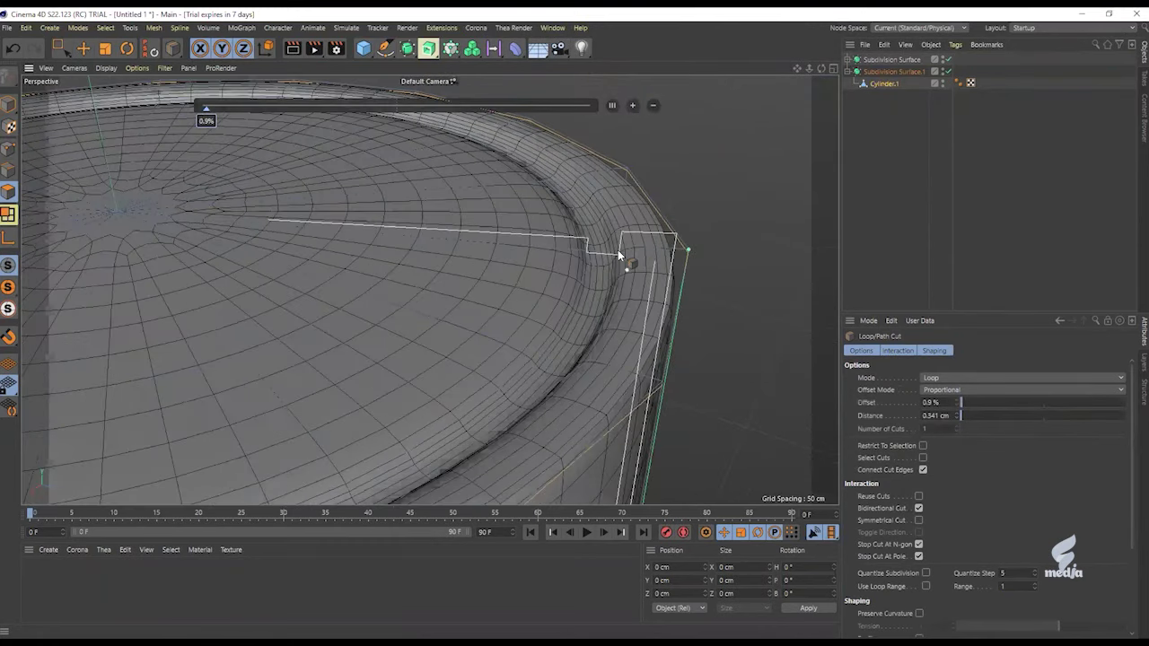
{"action": "mouse_move", "coordinate": [619, 250]}
{"action": "left_mouse_down", "text": "alt"}
{"action": "mouse_move", "coordinate": [701, 247]}
{"action": "mouse_move", "coordinate": [628, 252]}
{"action": "left_mouse_up", "text": "alt"}
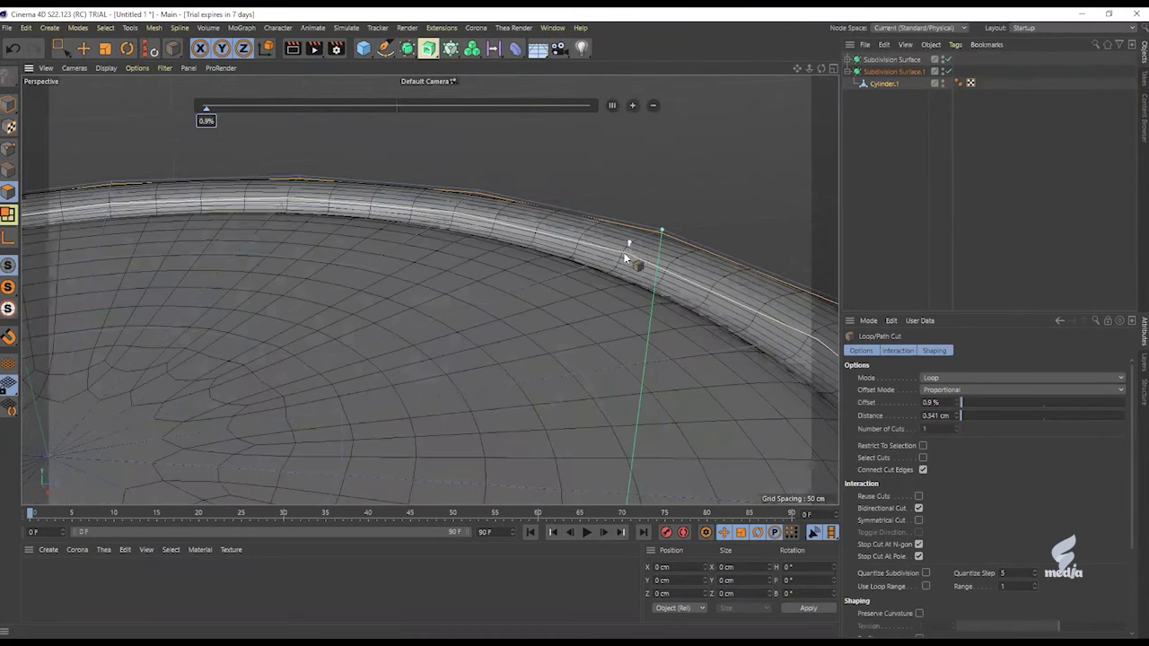
{"action": "left_click", "coordinate": [629, 246]}
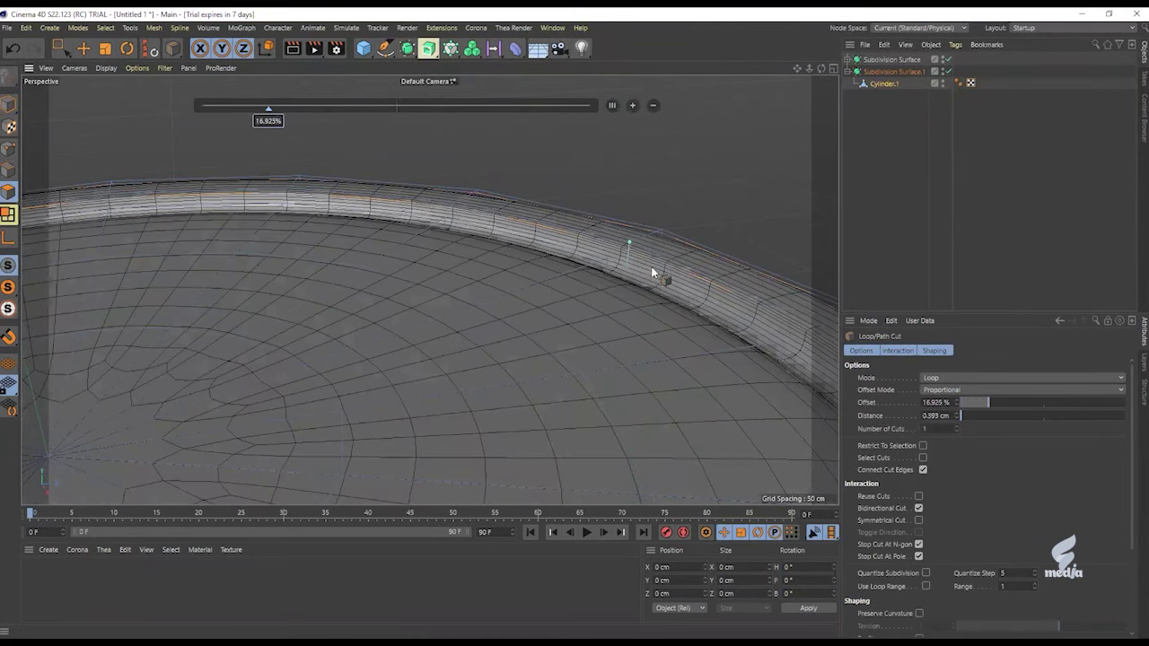
{"action": "left_click", "coordinate": [613, 105]}
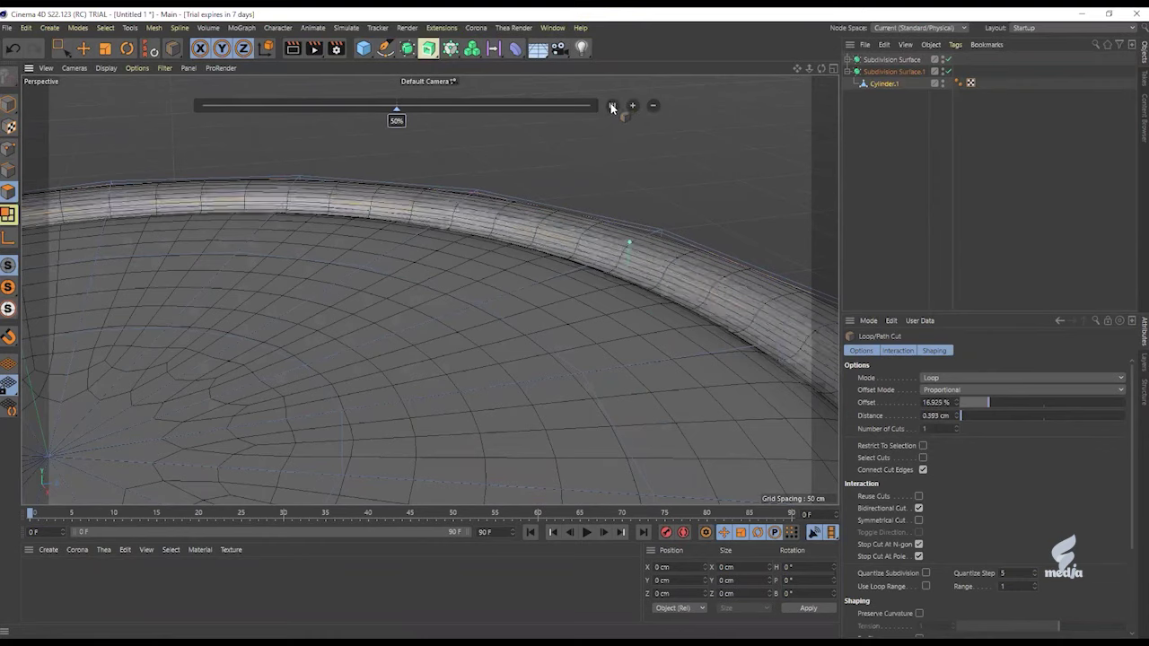
{"action": "left_click", "coordinate": [633, 106]}
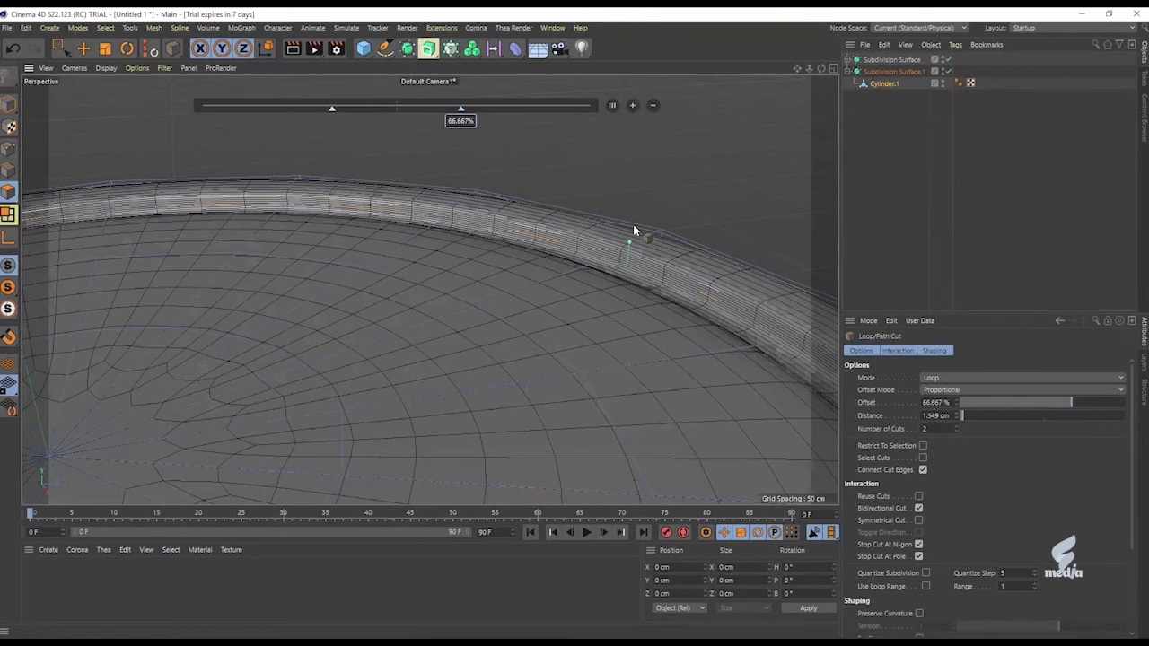
Step: Add a loop cut around the rim's top face and centre it at 50 %
{"action": "left_click_drag", "start_coordinate": [641, 243], "coordinate": [544, 239], "text": "alt"}
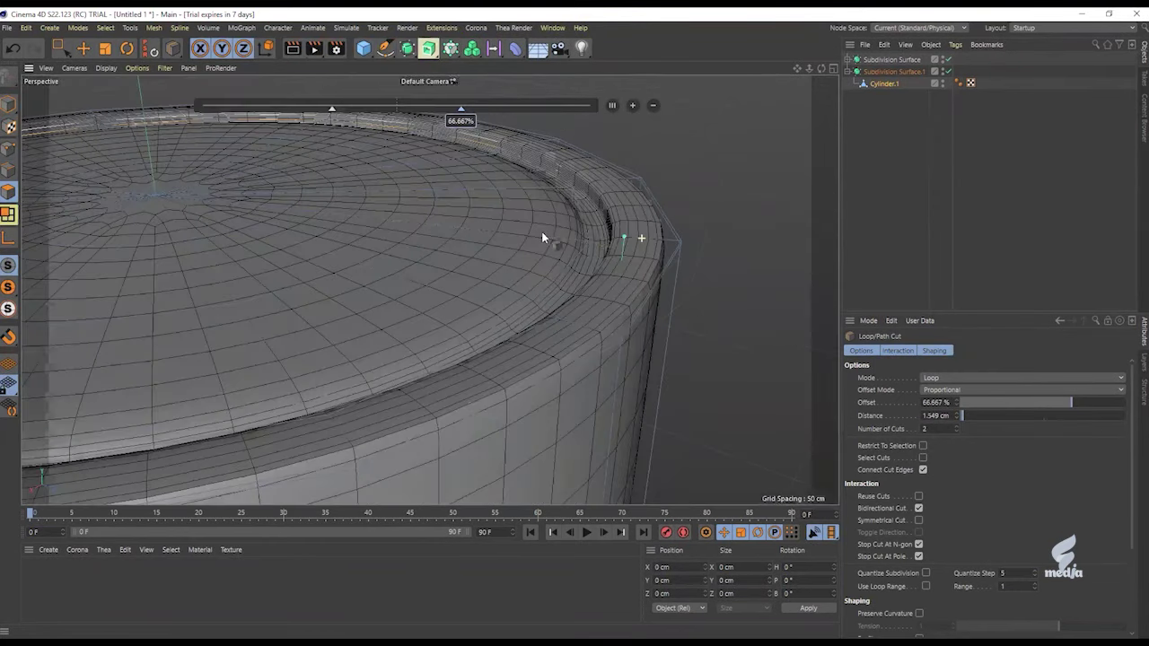
{"action": "left_click", "coordinate": [643, 240]}
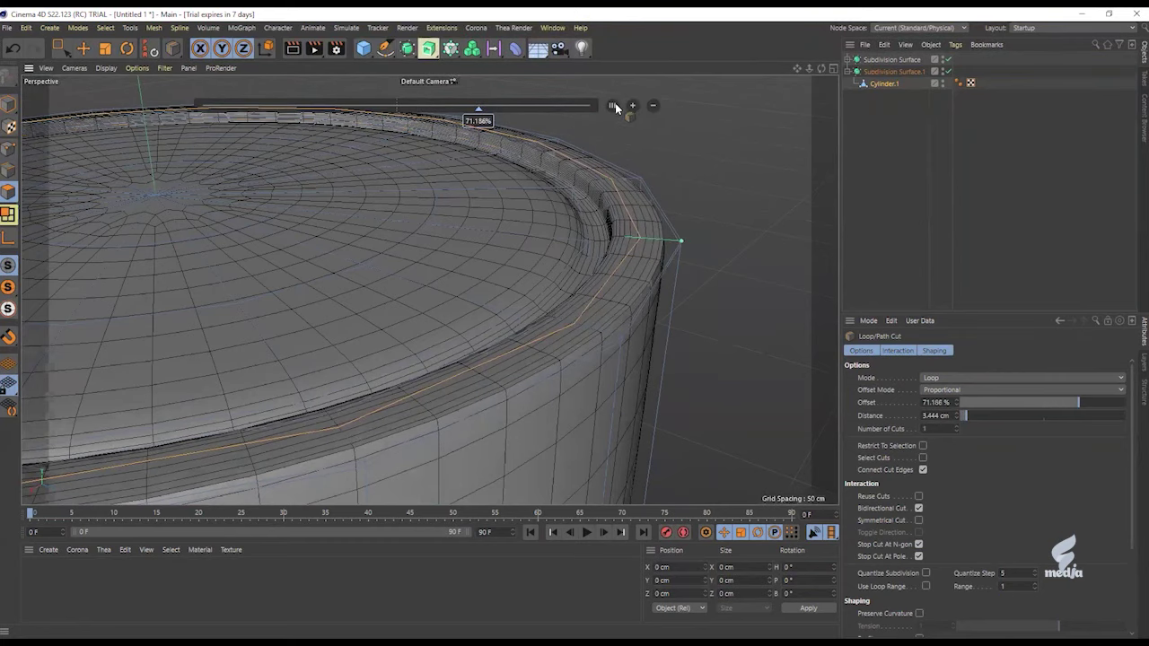
{"action": "left_click", "coordinate": [632, 107]}
{"action": "left_click_drag", "start_coordinate": [621, 279], "coordinate": [591, 275], "text": "alt"}
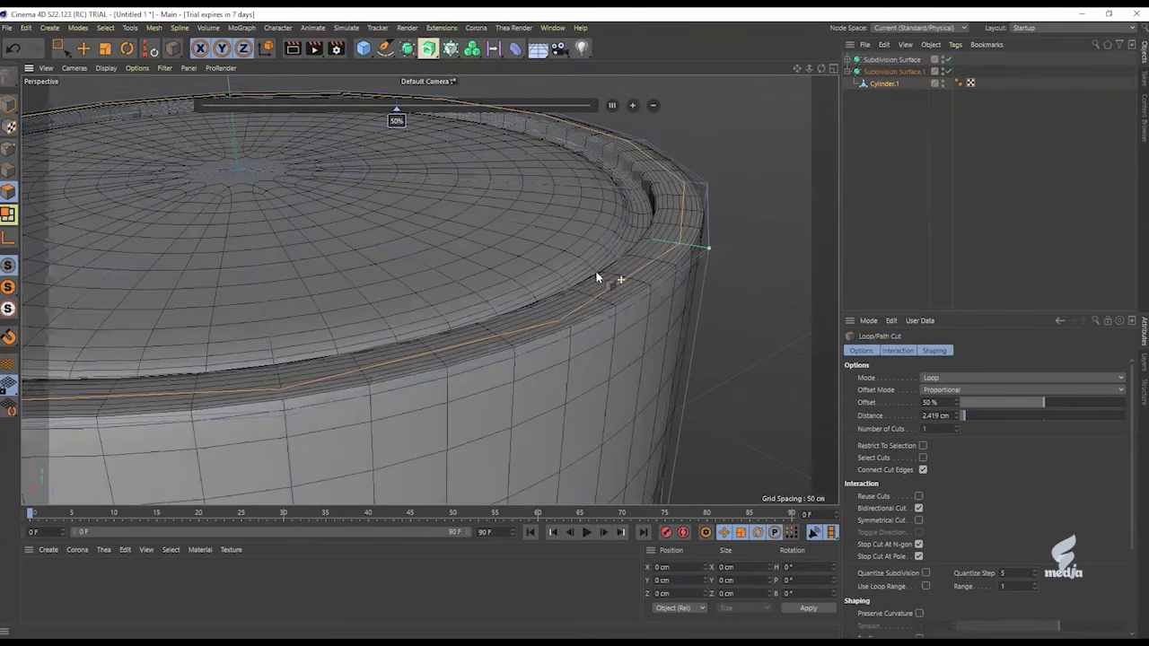
Step: Add two evenly spaced loop cuts in the ring between the raised centre and the rim's inner wall
{"action": "mouse_move", "coordinate": [623, 247]}
{"action": "left_mouse_down", "text": "alt"}
{"action": "mouse_move", "coordinate": [643, 244]}
{"action": "mouse_move", "coordinate": [633, 261]}
{"action": "left_mouse_up", "text": "alt"}
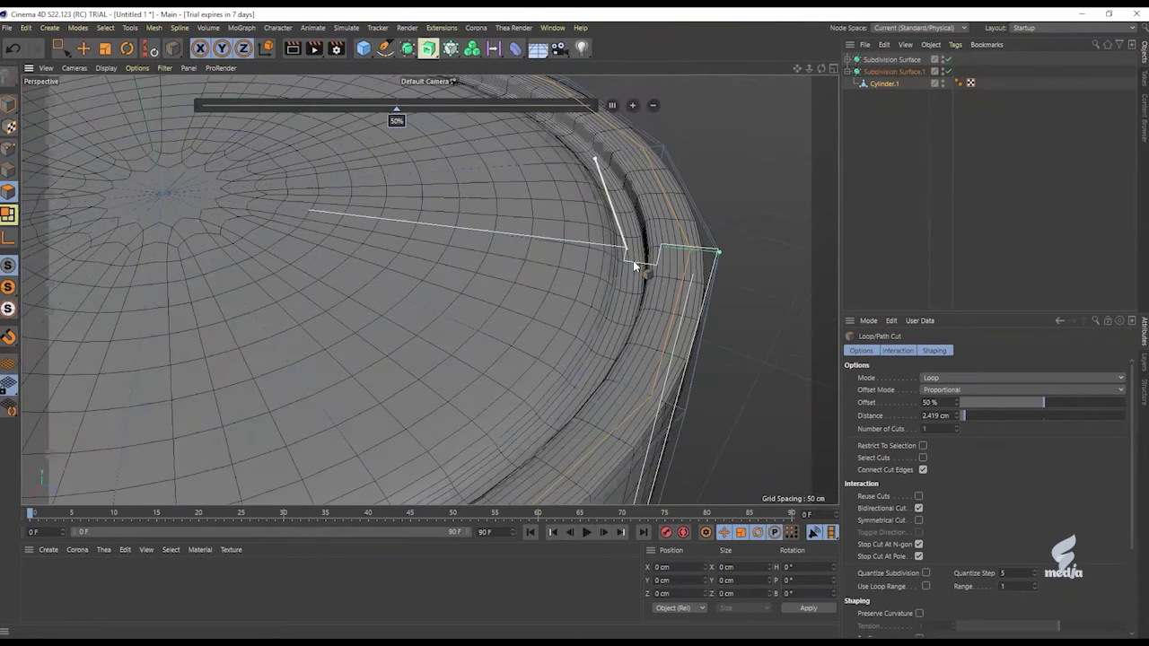
{"action": "left_click", "coordinate": [635, 267]}
{"action": "middle_click_drag", "start_coordinate": [612, 106], "coordinate": [549, 161], "text": "alt"}
{"action": "left_click", "coordinate": [633, 106]}
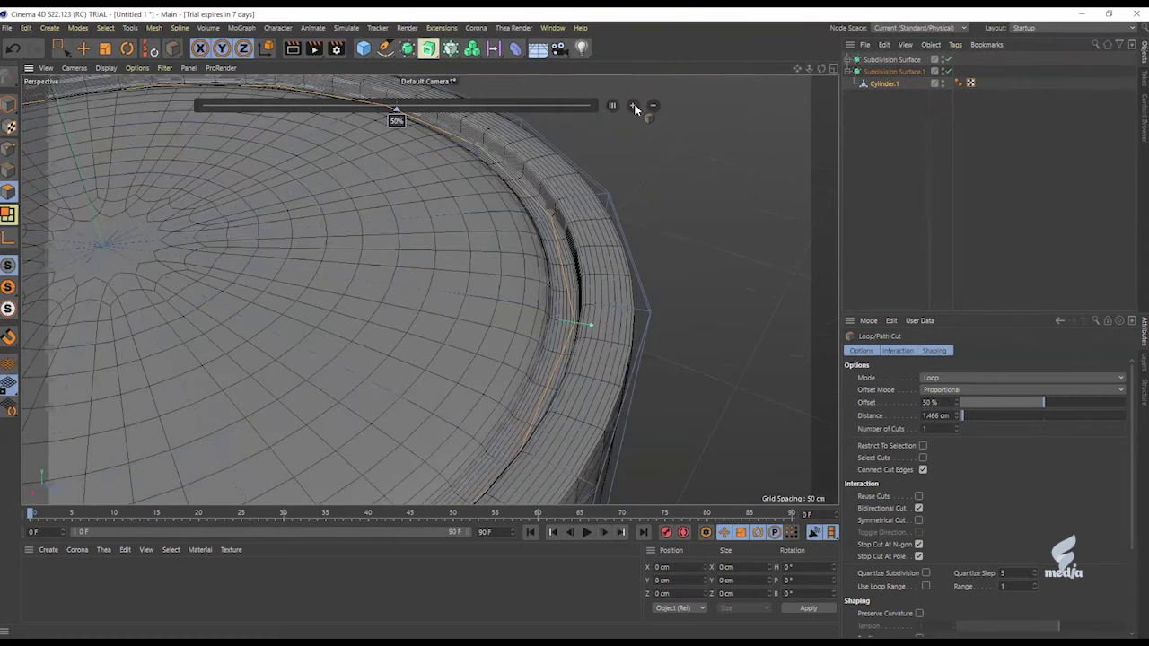
{"action": "left_click", "coordinate": [633, 106]}
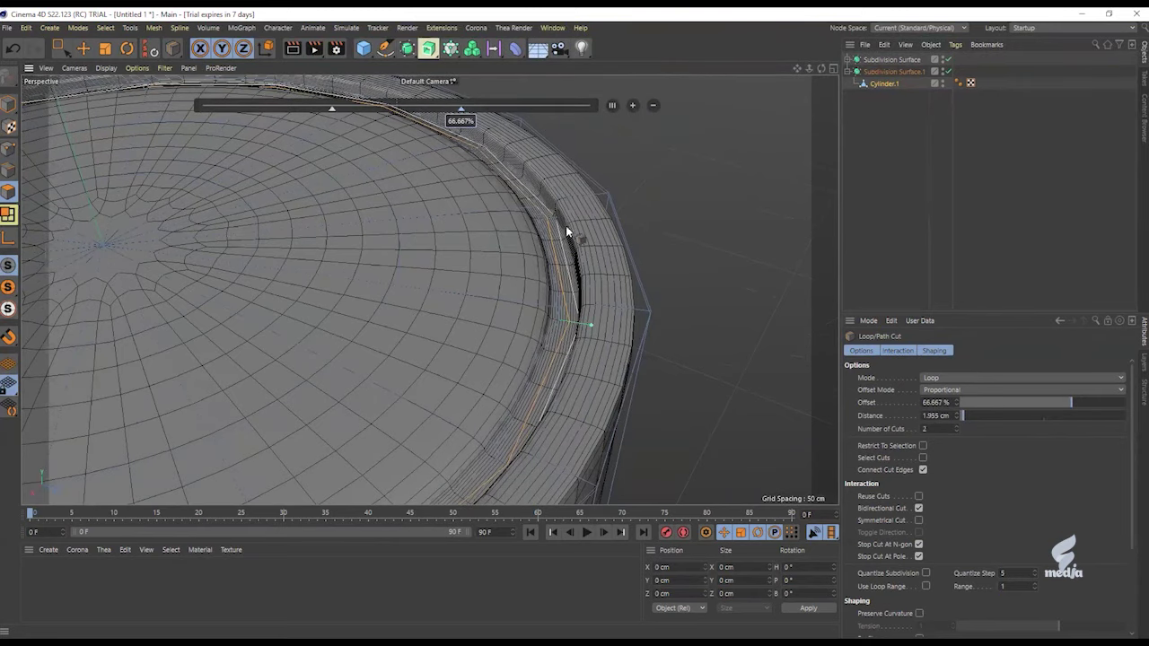
Step: Add a loop cut near the outer edge of the lid's raised centre and set its offset to 95 %
{"action": "left_click_drag", "start_coordinate": [488, 274], "coordinate": [504, 246], "text": "alt"}
{"action": "left_click_drag", "start_coordinate": [530, 291], "coordinate": [540, 297], "text": "alt"}
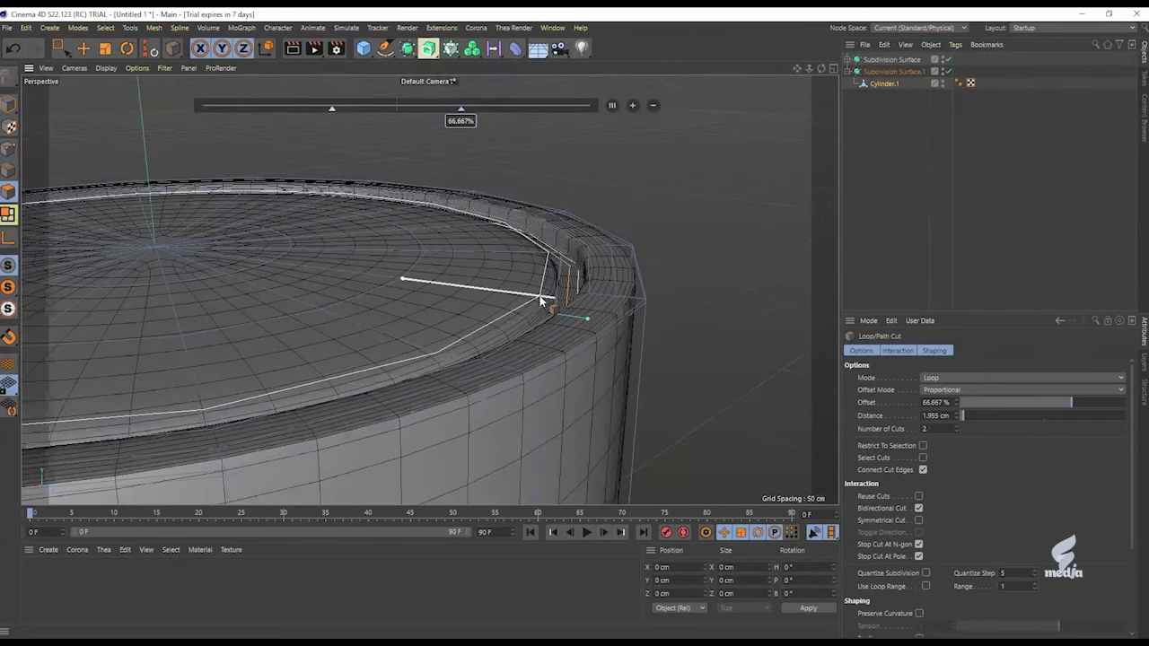
{"action": "left_click", "coordinate": [541, 299]}
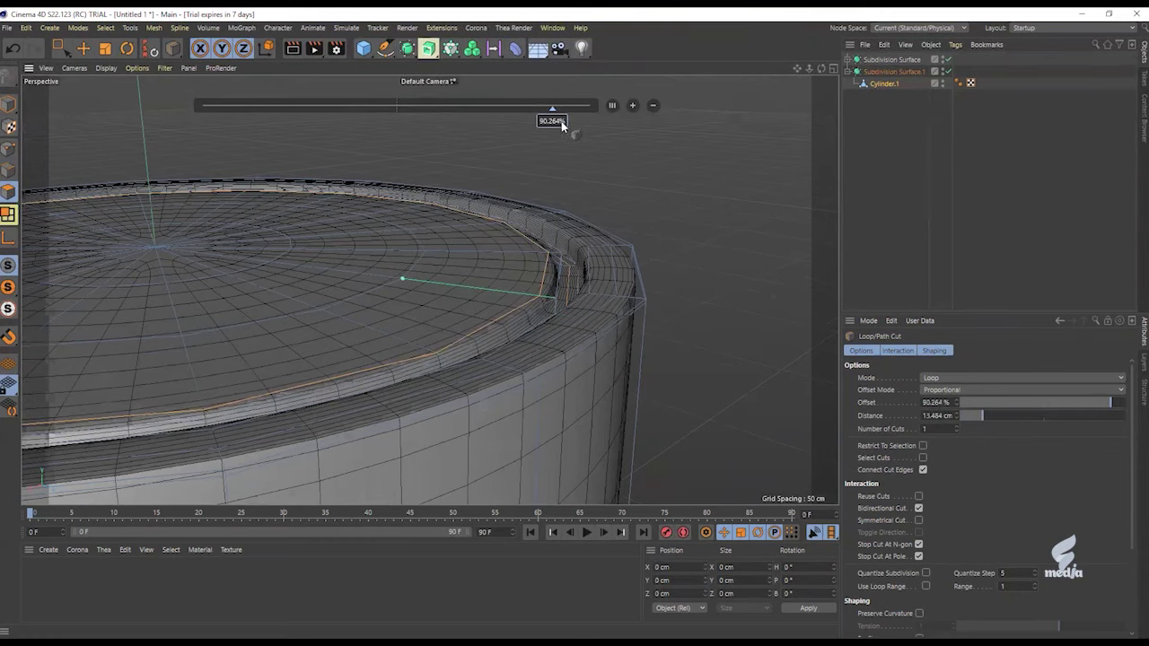
{"action": "mouse_move", "coordinate": [552, 126]}
{"action": "left_mouse_down"}
{"action": "mouse_move", "coordinate": [563, 124]}
{"action": "mouse_move", "coordinate": [535, 125]}
{"action": "mouse_move", "coordinate": [574, 124]}
{"action": "left_mouse_up"}
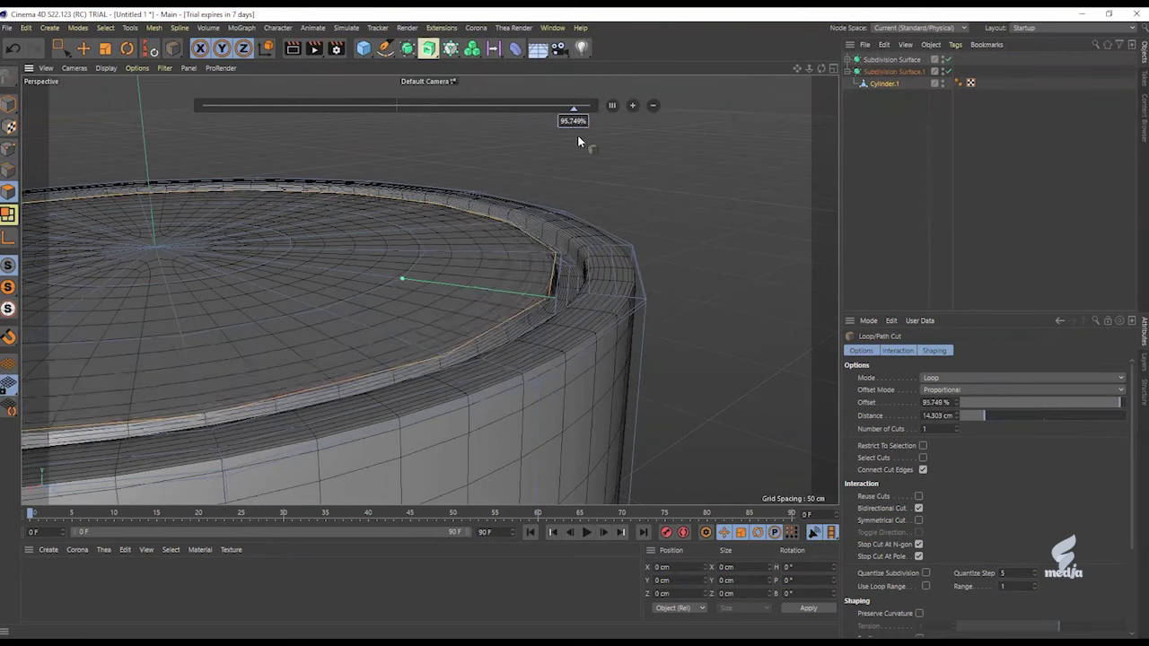
{"action": "double_click", "coordinate": [932, 403]}
{"action": "type", "text": "95"}
{"action": "key", "text": "Return"}
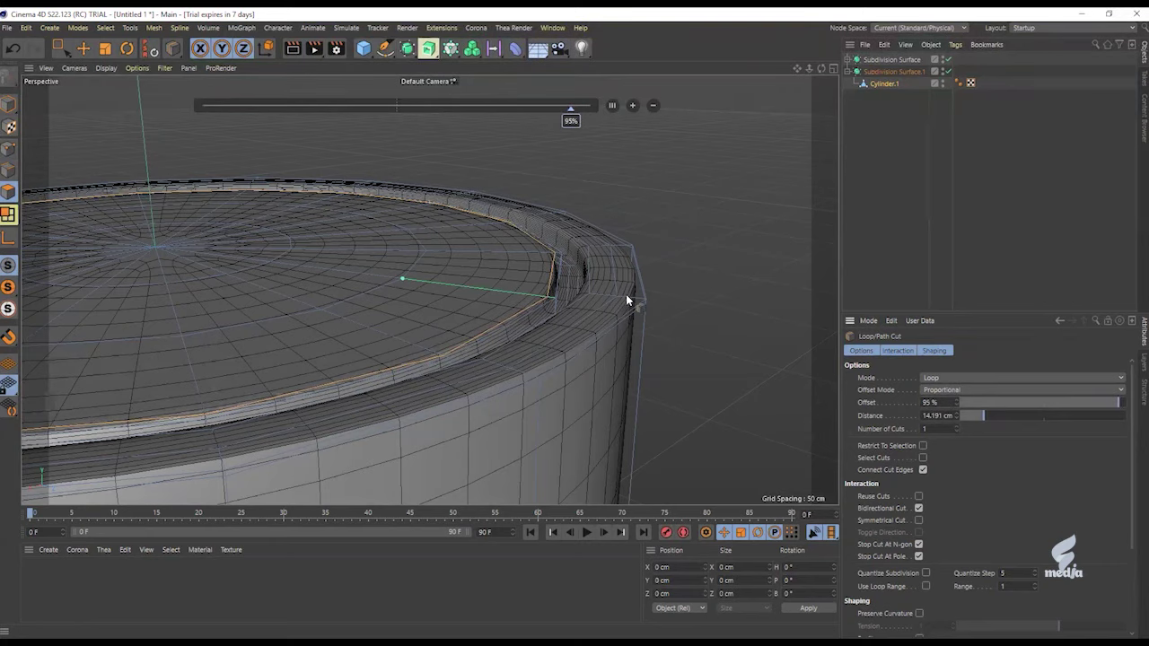
Step: Add a small loop cut around the centre point of the lid's top at about 8.1 % offset
{"action": "left_click_drag", "start_coordinate": [625, 293], "coordinate": [554, 301], "text": "alt"}
{"action": "left_click_drag", "start_coordinate": [681, 325], "coordinate": [452, 300], "text": "alt"}
{"action": "left_click_drag", "start_coordinate": [650, 413], "coordinate": [398, 378], "text": "alt"}
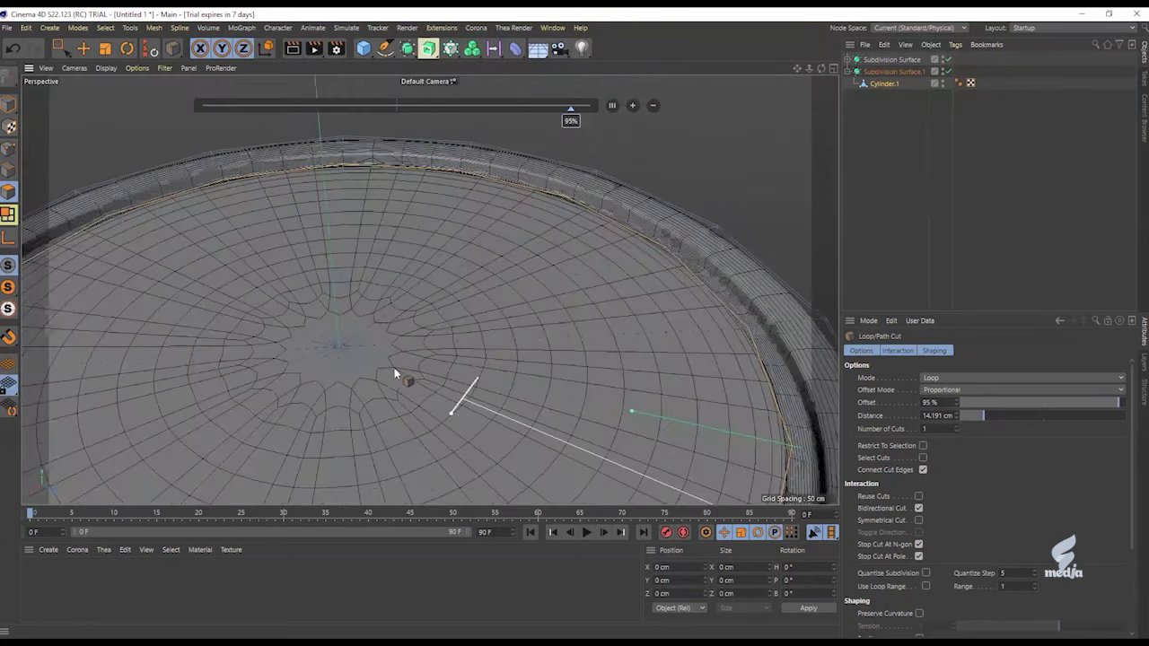
{"action": "left_click", "coordinate": [349, 350]}
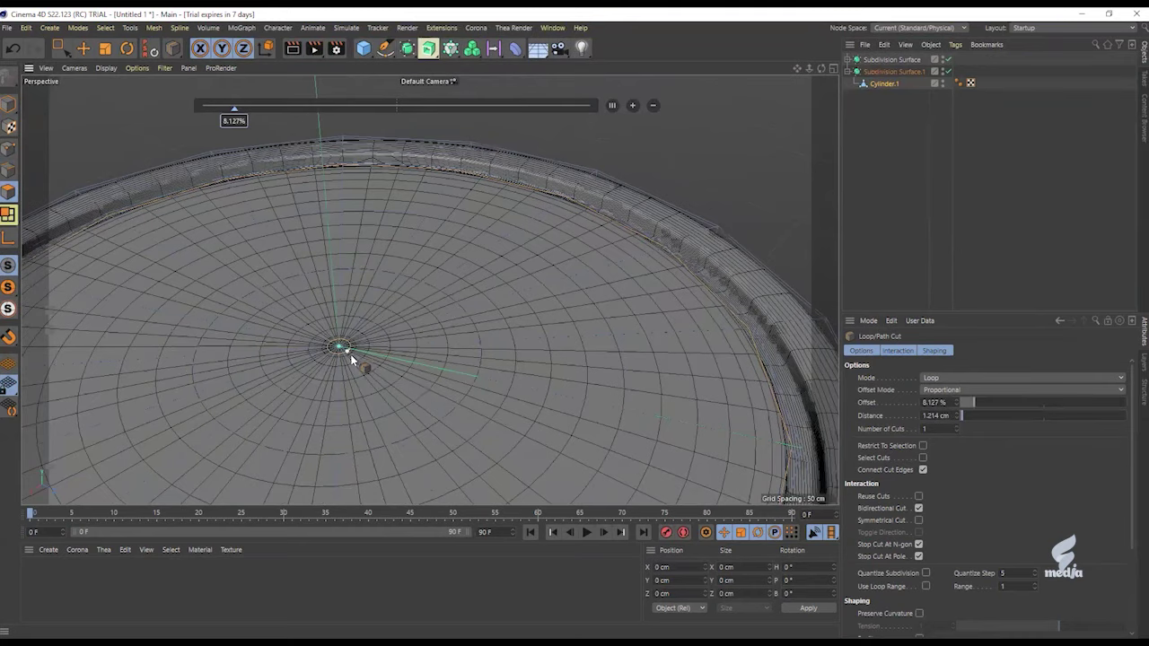
{"action": "middle_click_drag", "start_coordinate": [583, 383], "coordinate": [510, 366], "text": "alt"}
{"action": "scroll", "coordinate": [438, 371], "scroll_direction": "down", "scroll_amount": 3}
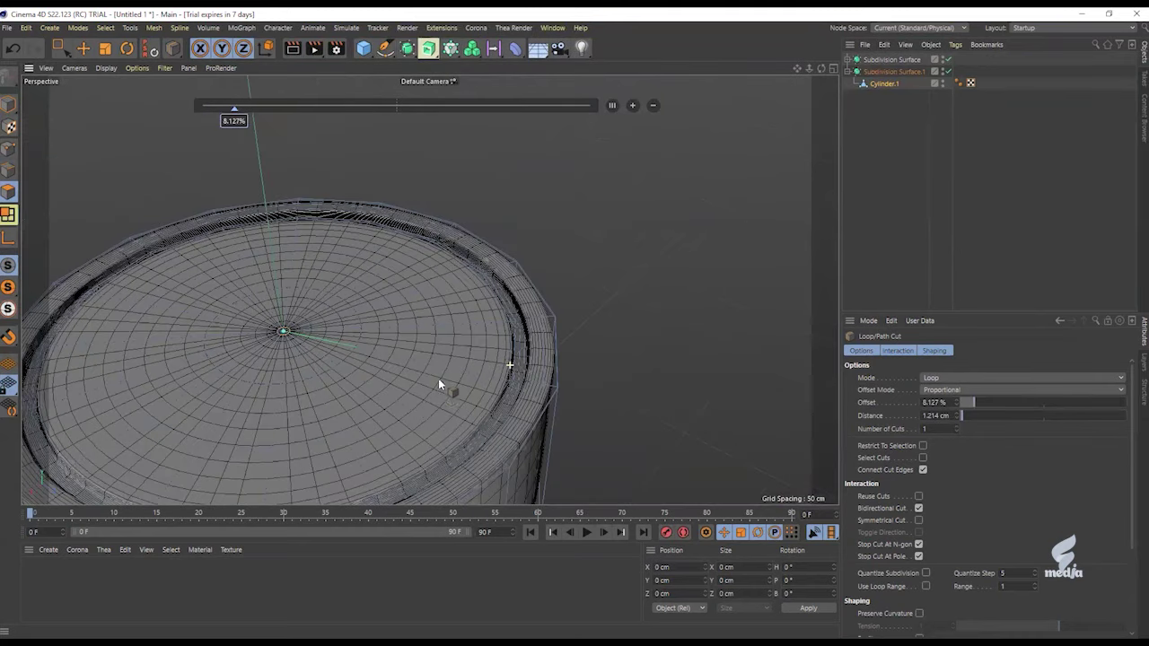
{"action": "left_click_drag", "start_coordinate": [370, 337], "coordinate": [464, 331], "text": "alt"}
{"action": "left_click_drag", "start_coordinate": [554, 331], "coordinate": [474, 423], "text": "alt"}
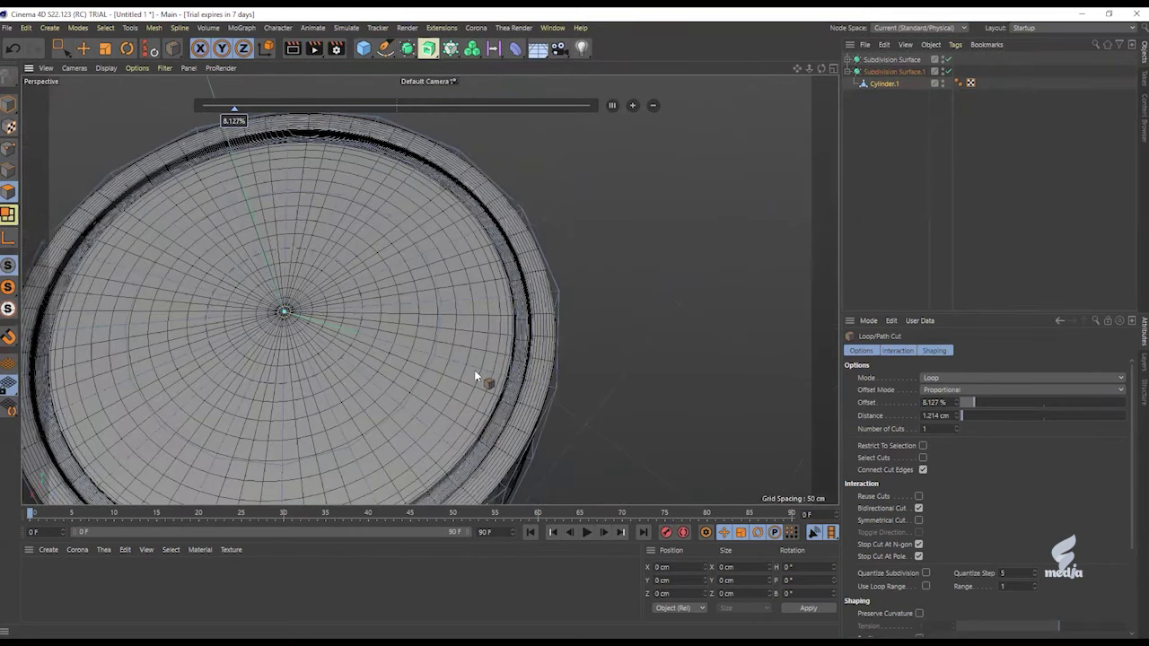
{"action": "scroll", "coordinate": [476, 379], "scroll_direction": "up", "scroll_amount": 3}
{"action": "left_click_drag", "start_coordinate": [587, 341], "coordinate": [556, 307], "text": "alt"}
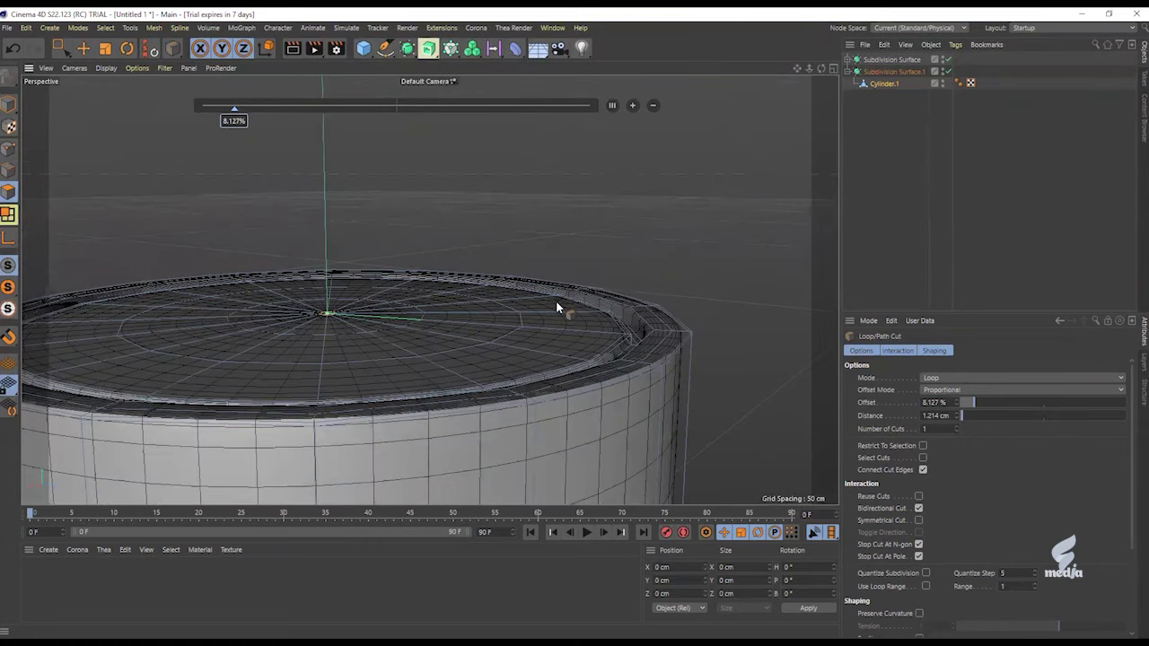
Step: Add a loop cut at about 0.3 % offset just above the lower edge of the lid's outer wall
{"action": "scroll", "coordinate": [563, 323], "scroll_direction": "down", "scroll_amount": 5}
{"action": "left_click_drag", "start_coordinate": [523, 308], "coordinate": [553, 254], "text": "alt"}
{"action": "right_click_drag", "start_coordinate": [591, 290], "coordinate": [684, 306], "text": "alt"}
{"action": "left_click_drag", "start_coordinate": [653, 323], "coordinate": [487, 314], "text": "alt"}
{"action": "right_click_drag", "start_coordinate": [486, 313], "coordinate": [460, 344], "text": "alt"}
{"action": "left_click", "coordinate": [450, 350]}
{"action": "left_click_drag", "start_coordinate": [454, 359], "coordinate": [548, 343], "text": "alt"}
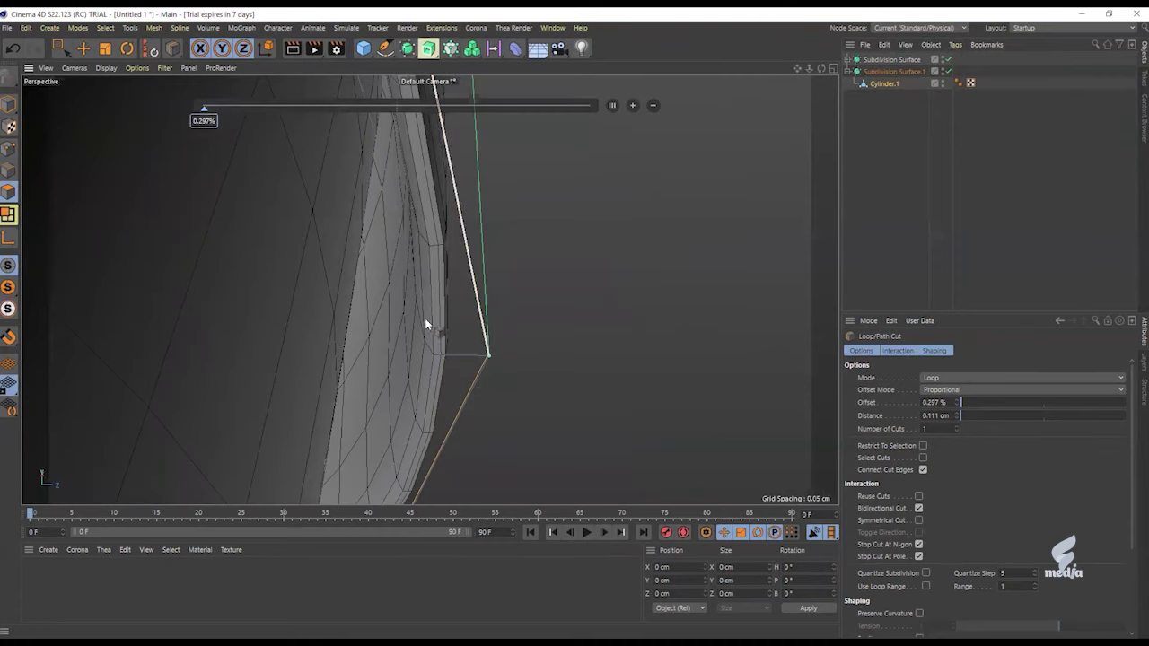
Step: Add two evenly spaced loop cuts around the underside face of the lid's wall
{"action": "left_click_drag", "start_coordinate": [455, 315], "coordinate": [514, 271], "text": "alt"}
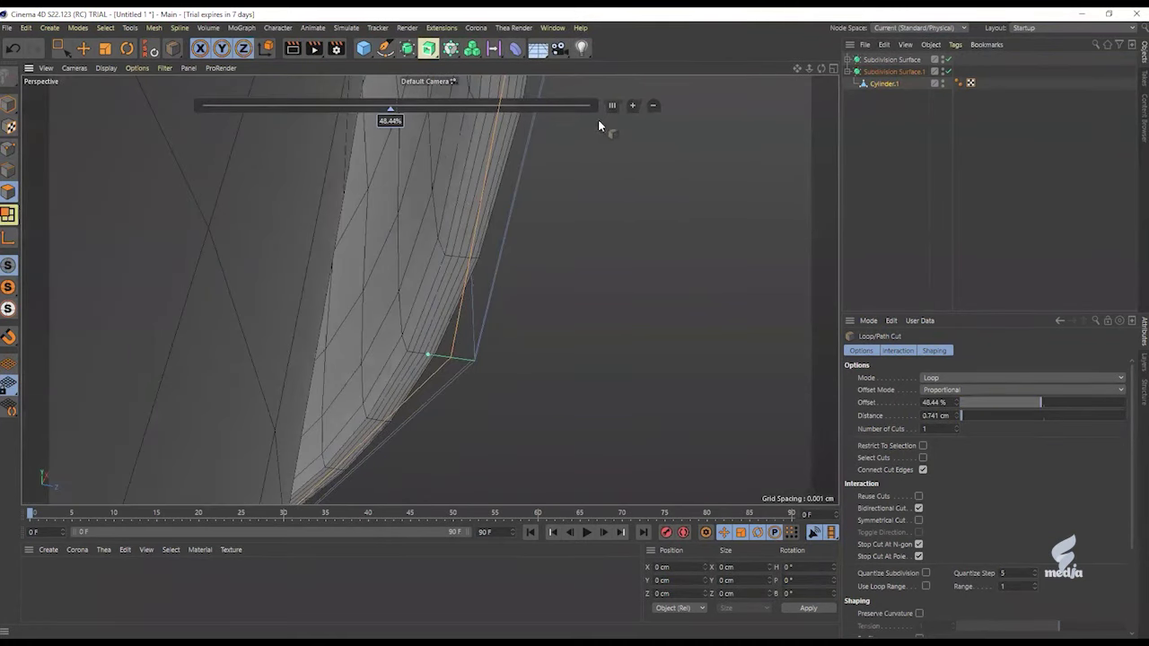
{"action": "left_click", "coordinate": [631, 105]}
{"action": "left_click_drag", "start_coordinate": [437, 281], "coordinate": [436, 368], "text": "alt"}
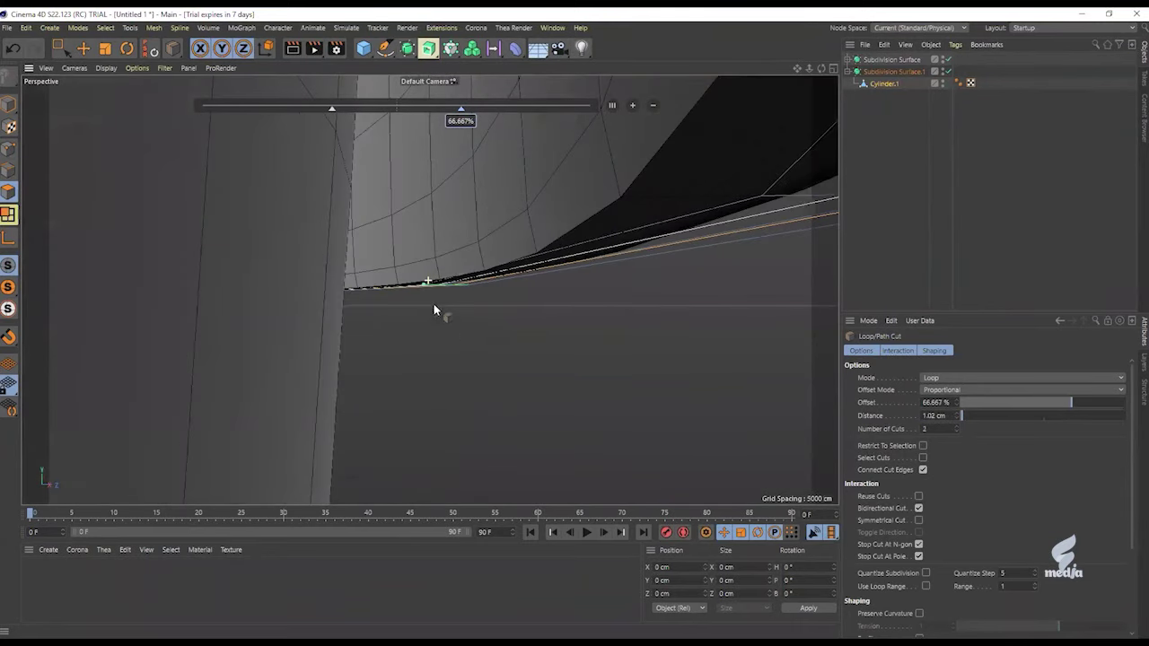